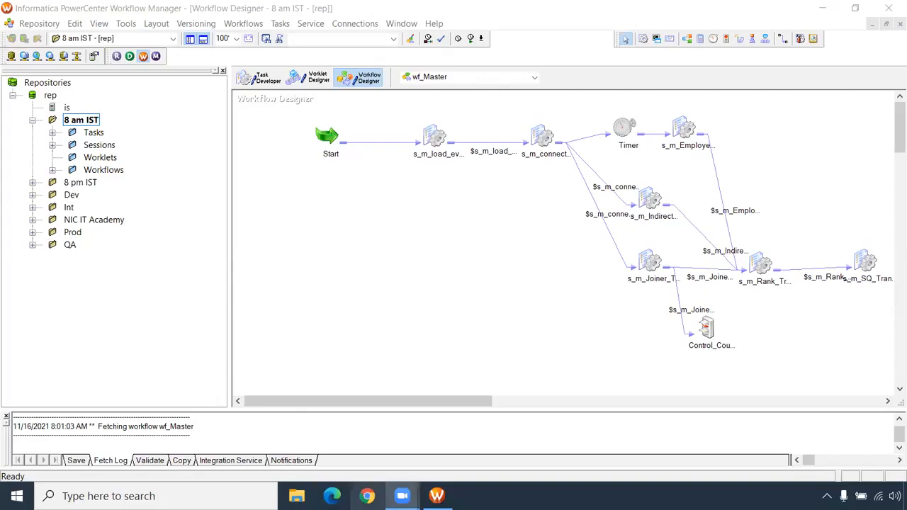
# - Open the "workflow level task" text file from the Informatica folder on drive D and maximize its window
pyautogui.moveTo(436, 496)
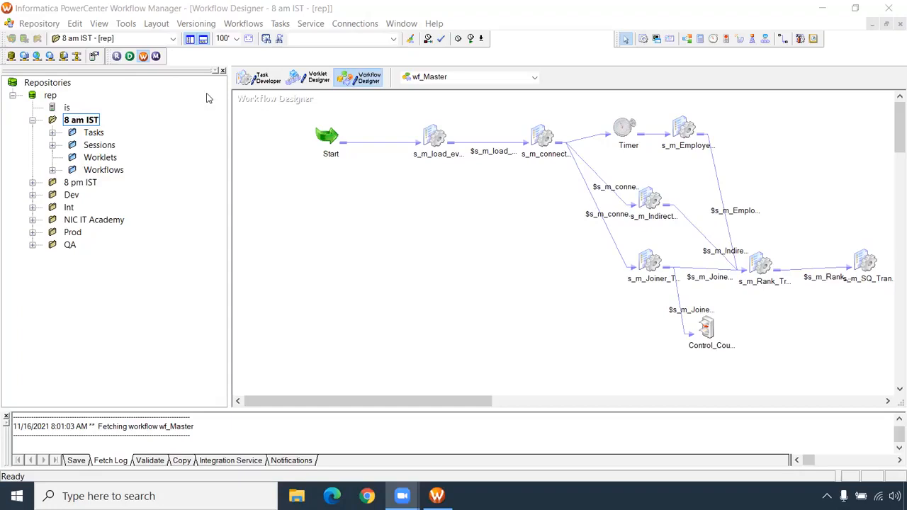
pyautogui.click(296, 496)
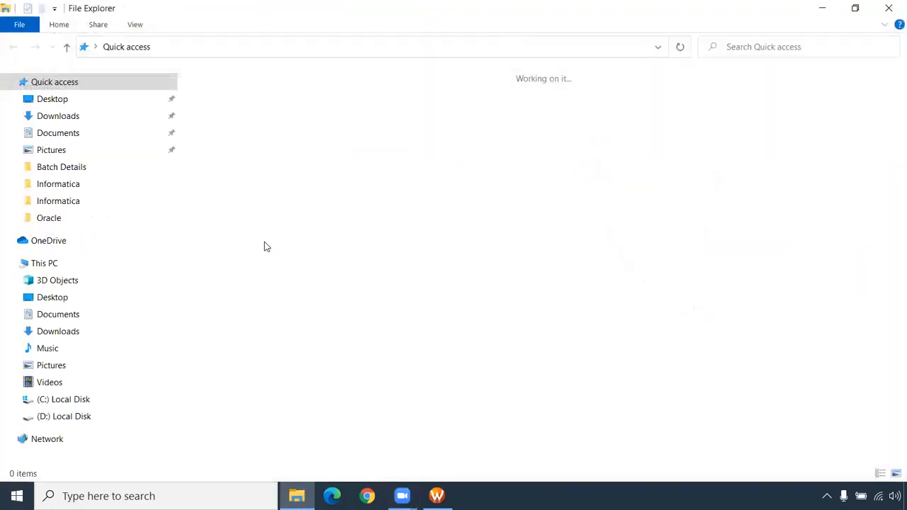
pyautogui.doubleClick(433, 165)
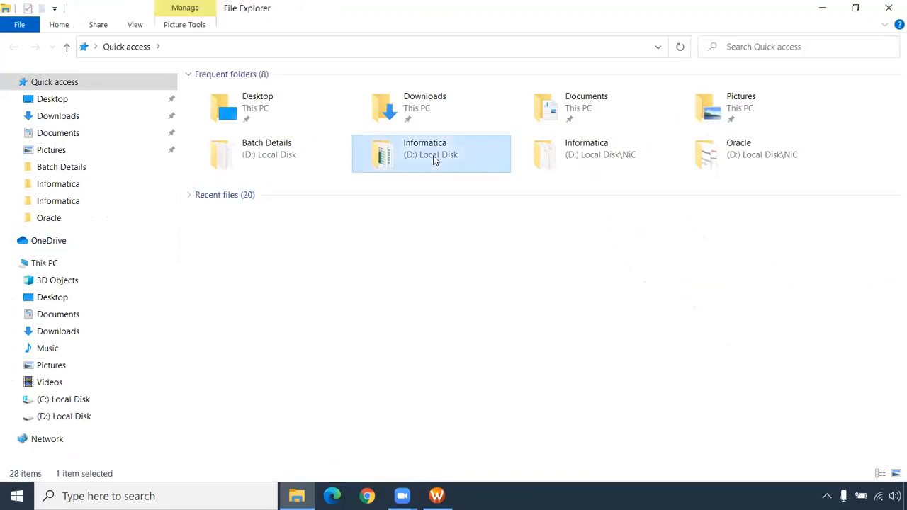
pyautogui.doubleClick(221, 424)
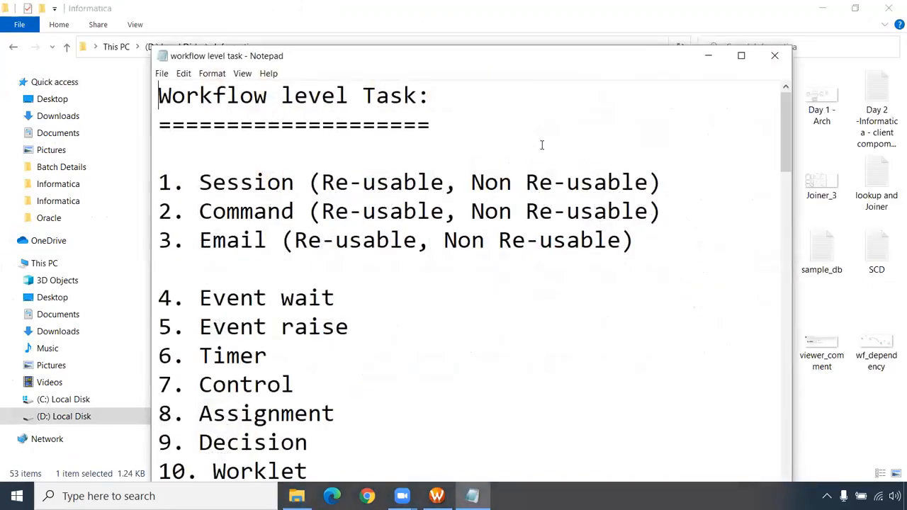
pyautogui.doubleClick(516, 56)
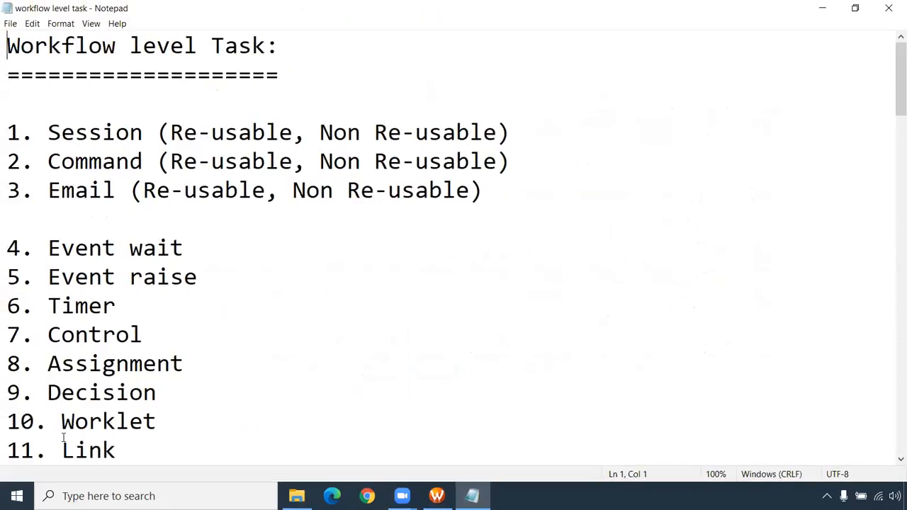
# - Review the workflow-level task list, highlighting the Timer, Control, Event wait and Event raise entries
pyautogui.moveTo(189, 250); pyautogui.dragTo(5, 134)
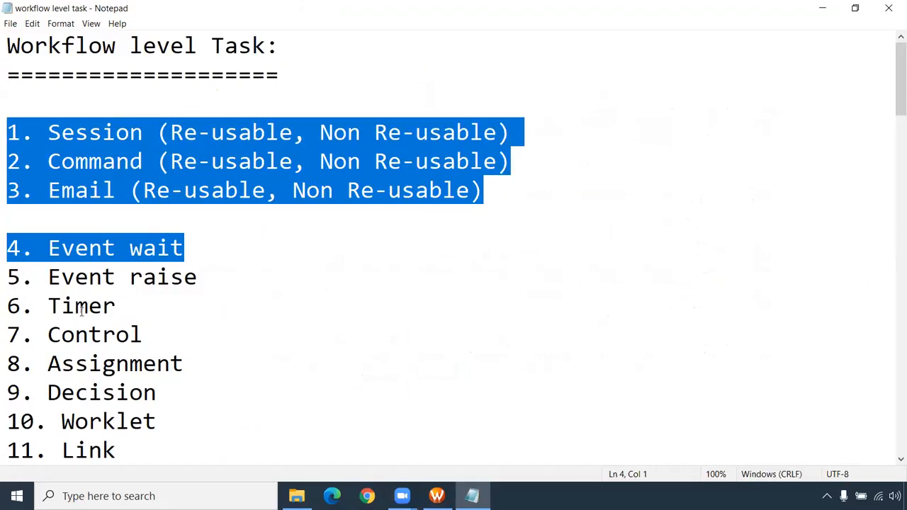
pyautogui.moveTo(104, 310); pyautogui.dragTo(35, 310)
pyautogui.moveTo(144, 334); pyautogui.dragTo(6, 308)
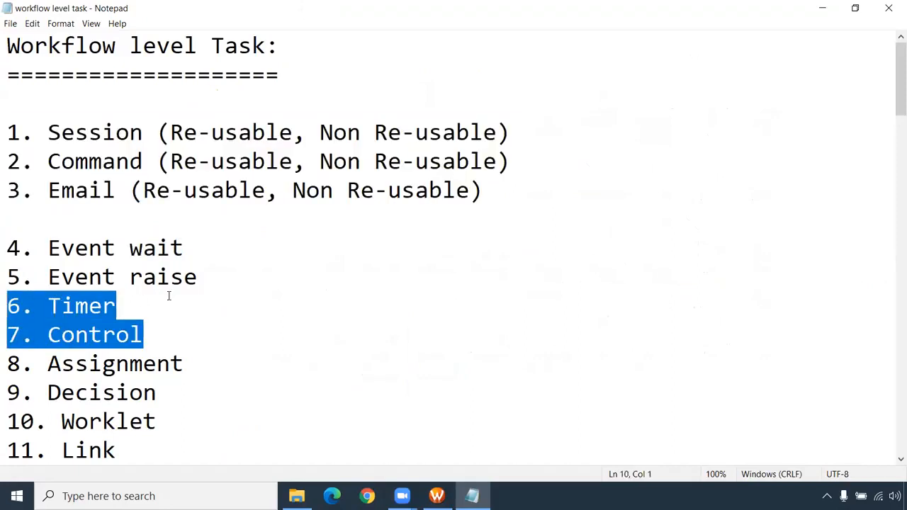
pyautogui.moveTo(202, 282); pyautogui.dragTo(6, 281)
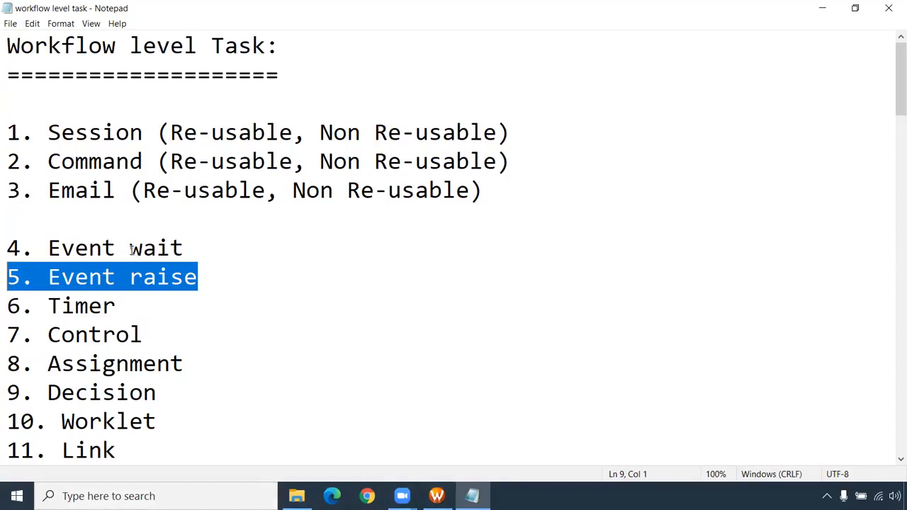
pyautogui.moveTo(187, 250); pyautogui.dragTo(48, 252)
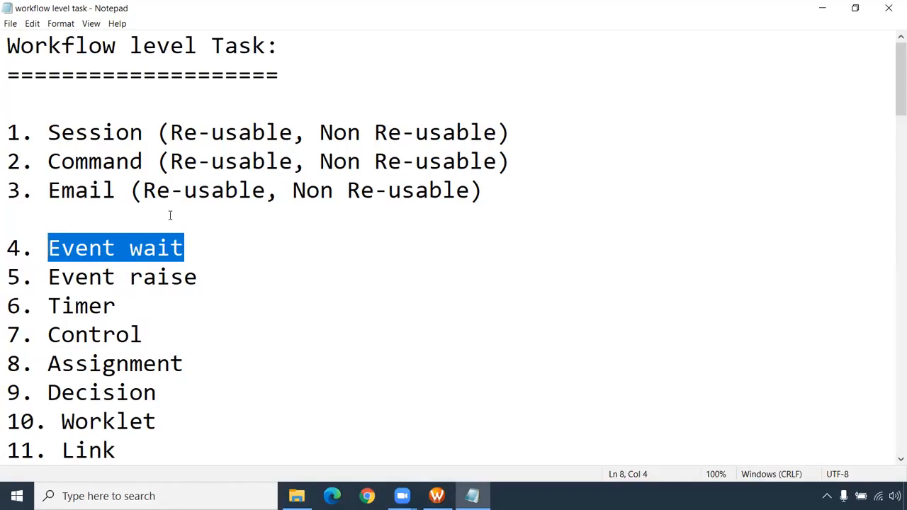
pyautogui.moveTo(50, 278); pyautogui.dragTo(207, 277)
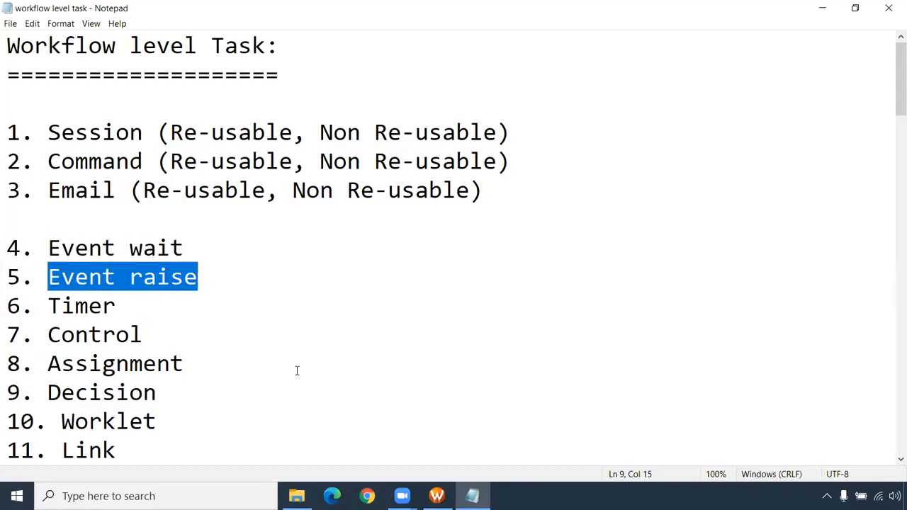
# - Switch to PowerCenter Workflow Manager and narrow the repository navigator to give the wf_Master diagram more room
pyautogui.click(436, 496)
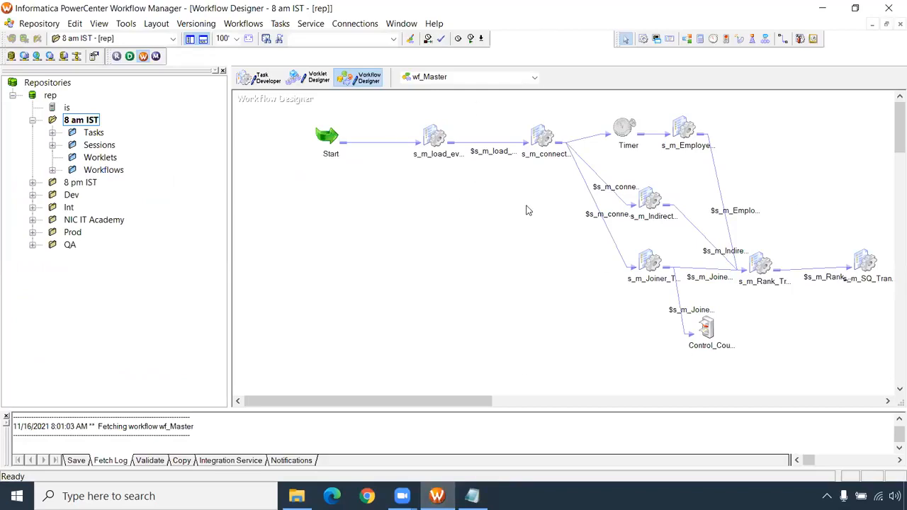
pyautogui.moveTo(425, 403); pyautogui.dragTo(468, 408)
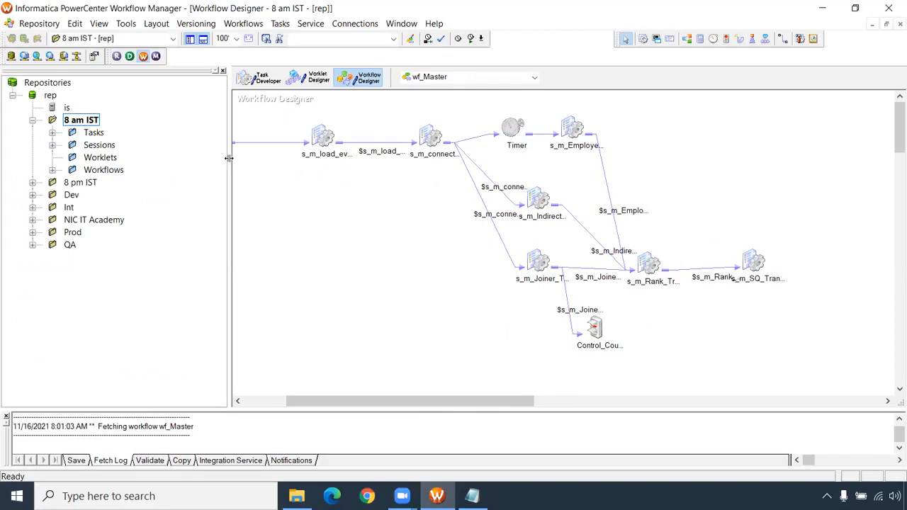
pyautogui.moveTo(228, 173); pyautogui.dragTo(144, 176)
pyautogui.moveTo(349, 405); pyautogui.dragTo(321, 405)
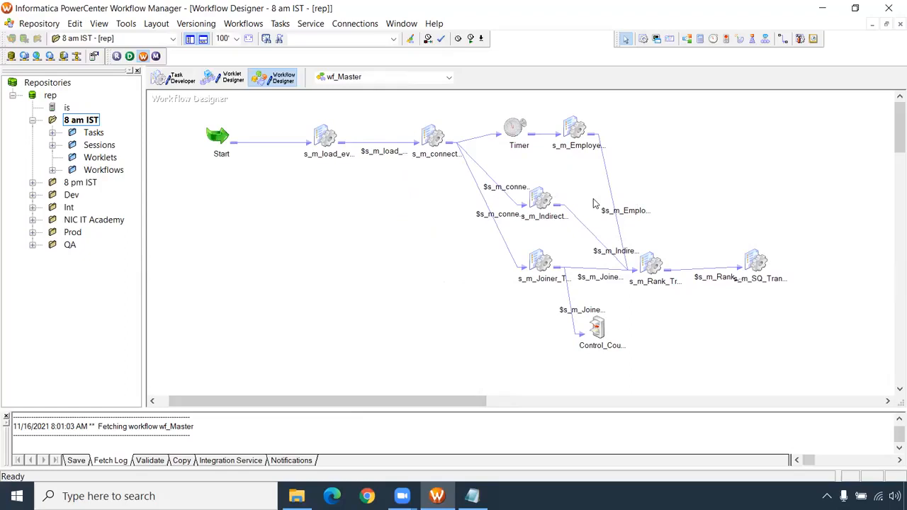
# - Add an Event Raise task beside the s_m_Employees_details session and link that session to it
pyautogui.click(572, 127)
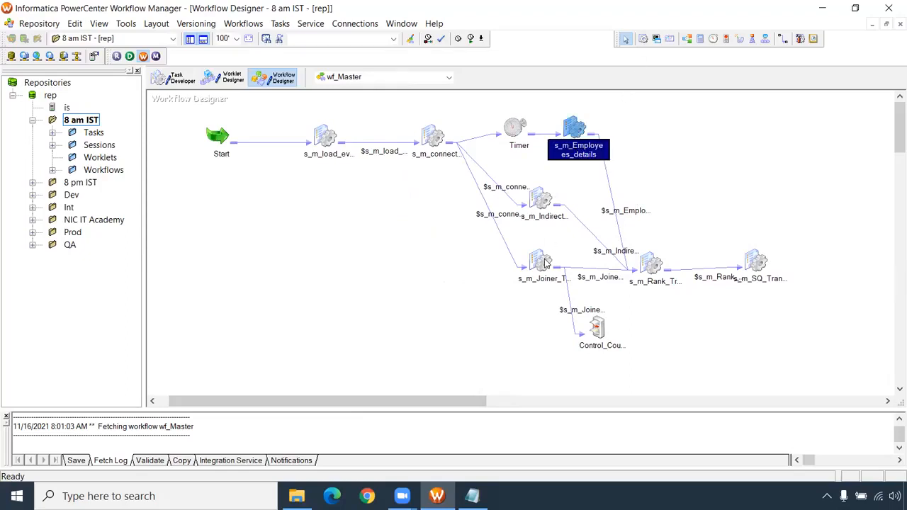
pyautogui.moveTo(545, 264)
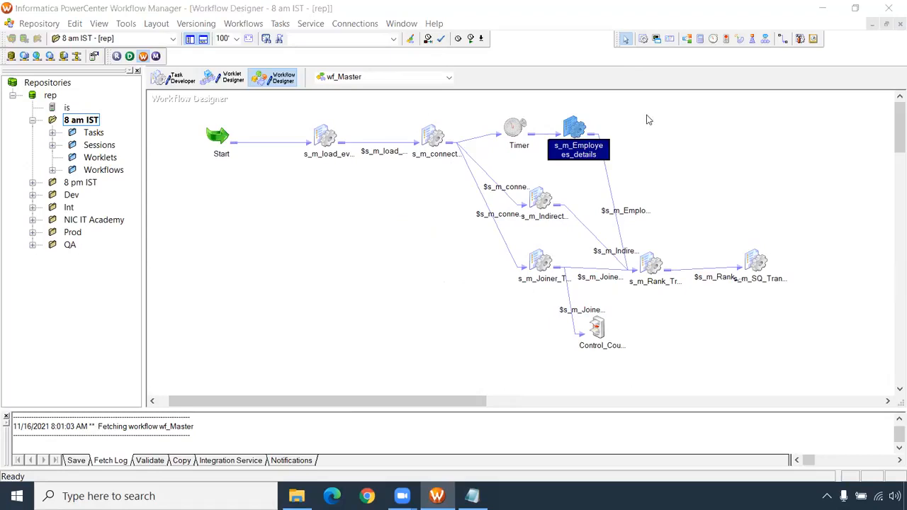
pyautogui.click(752, 39)
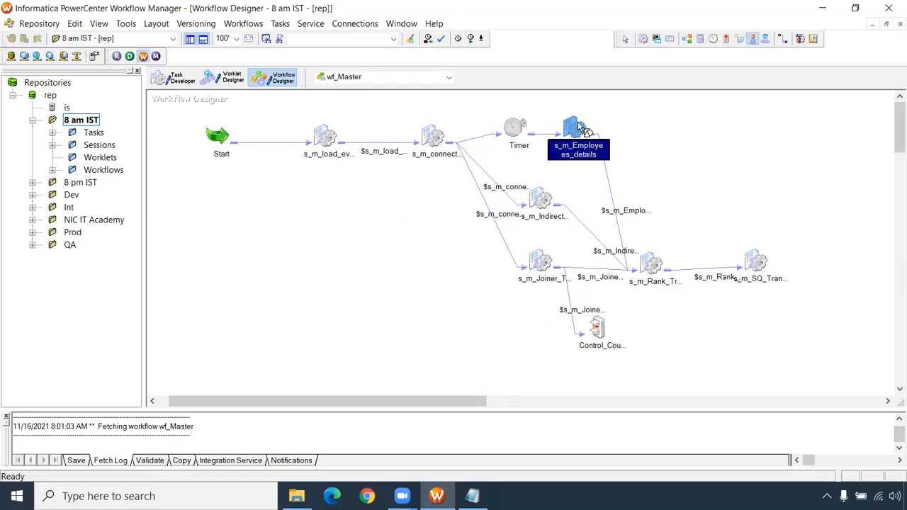
pyautogui.click(648, 129)
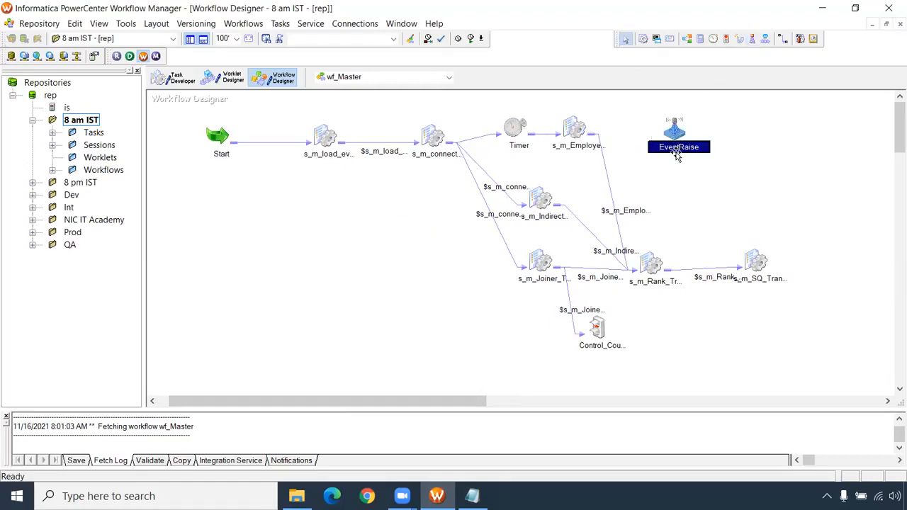
pyautogui.click(782, 38)
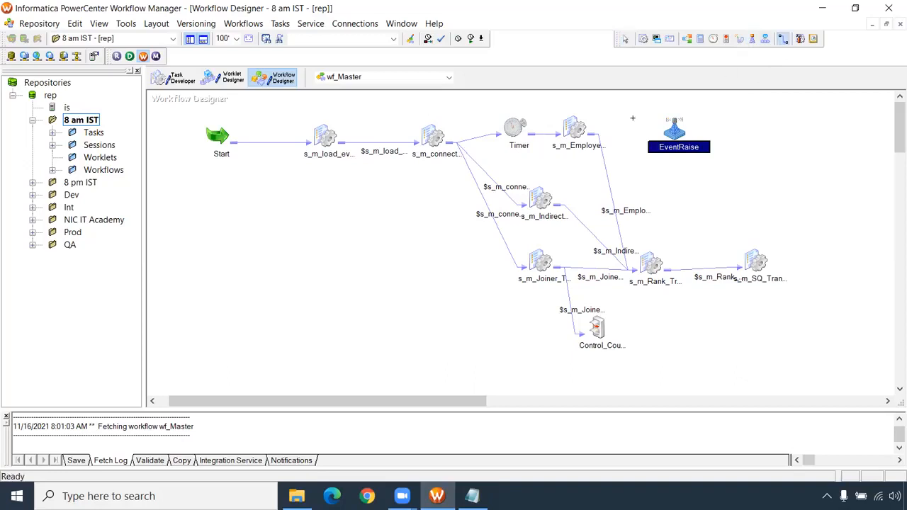
pyautogui.moveTo(570, 133); pyautogui.dragTo(673, 134)
# - Declare a new event with the default name in the wf_Master workflow definition
pyautogui.click(252, 25)
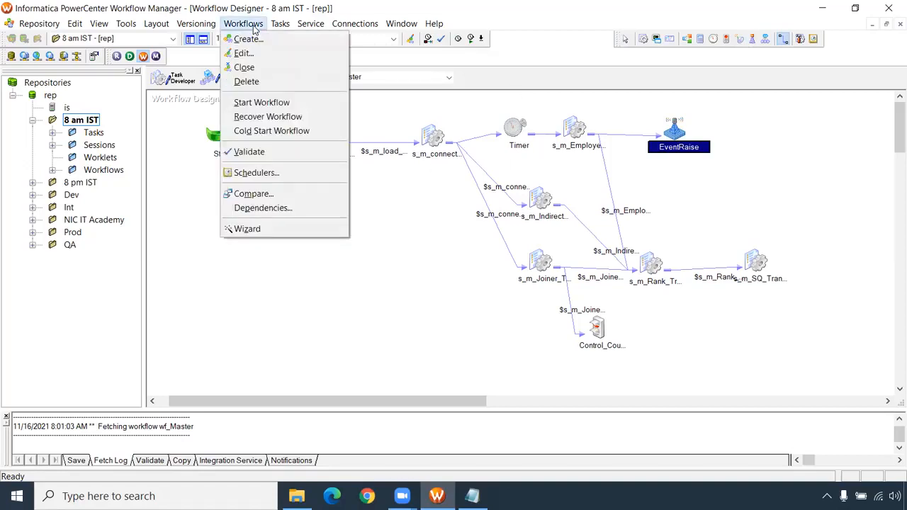
pyautogui.click(248, 55)
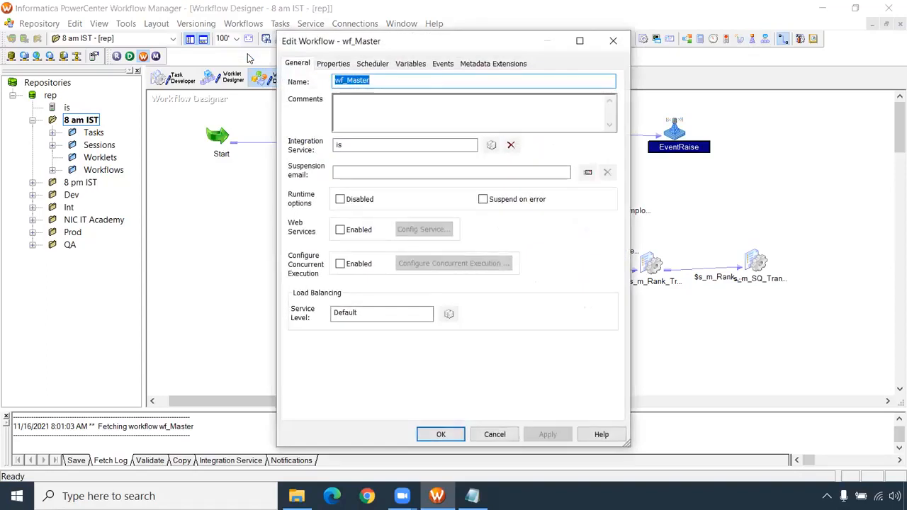
pyautogui.click(443, 63)
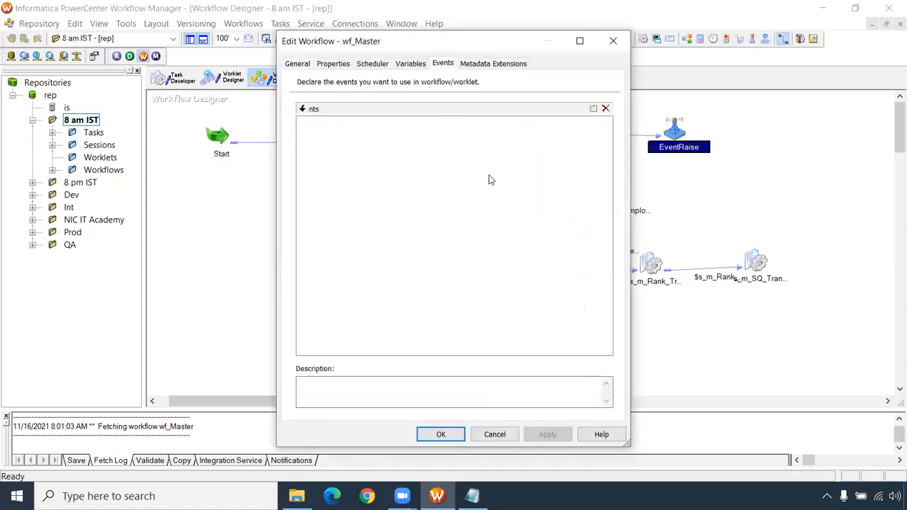
pyautogui.click(593, 110)
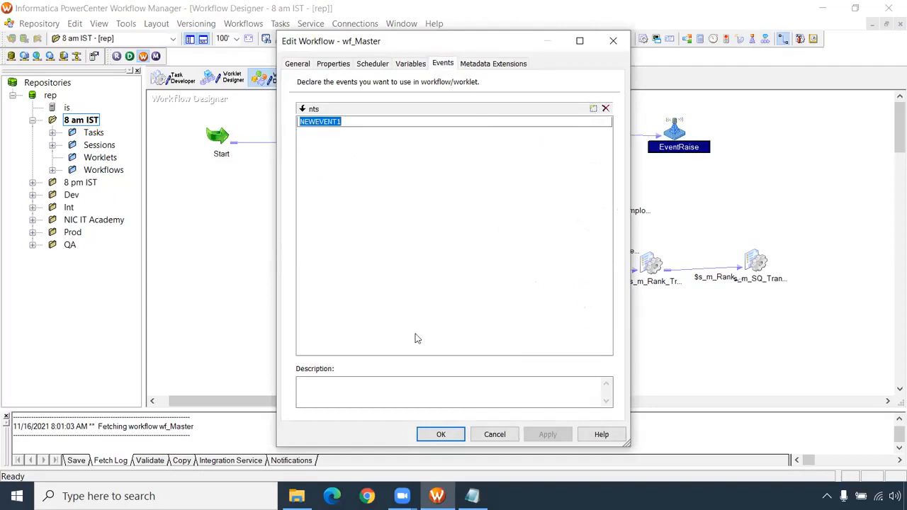
pyautogui.click(461, 434)
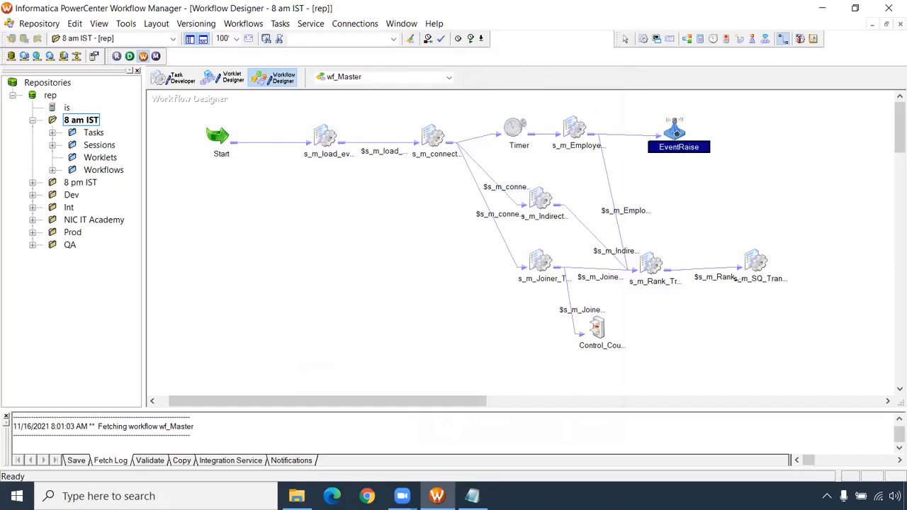
# - Set the EventRaise task's User Defined Event to NEWEVENT1 and save the task
pyautogui.doubleClick(677, 134)
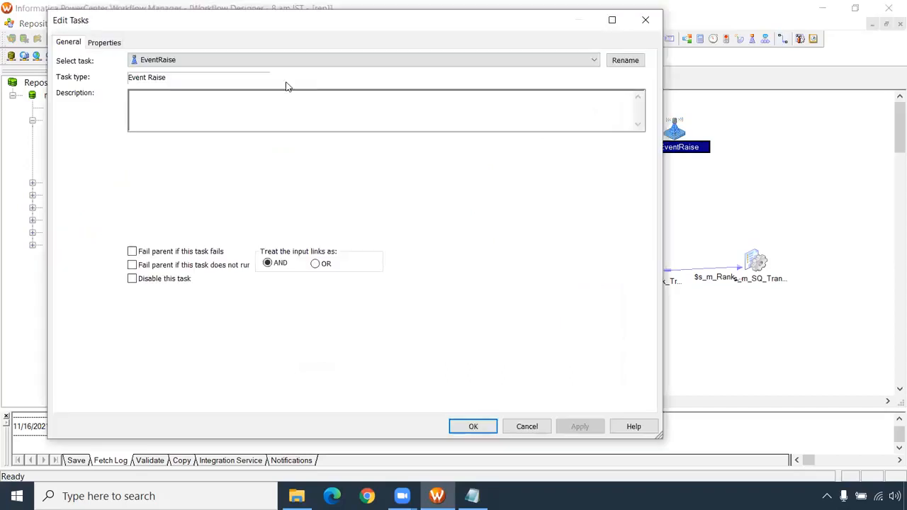
pyautogui.click(110, 46)
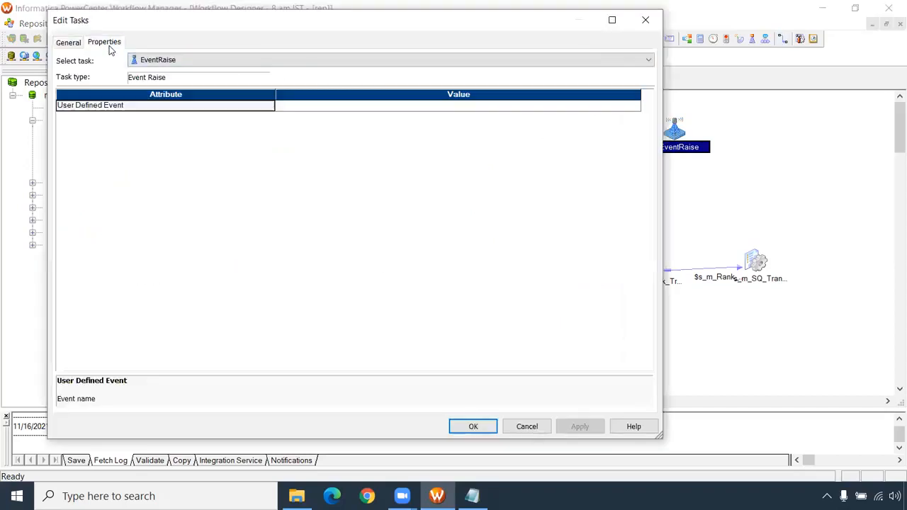
pyautogui.click(156, 111)
pyautogui.click(363, 107)
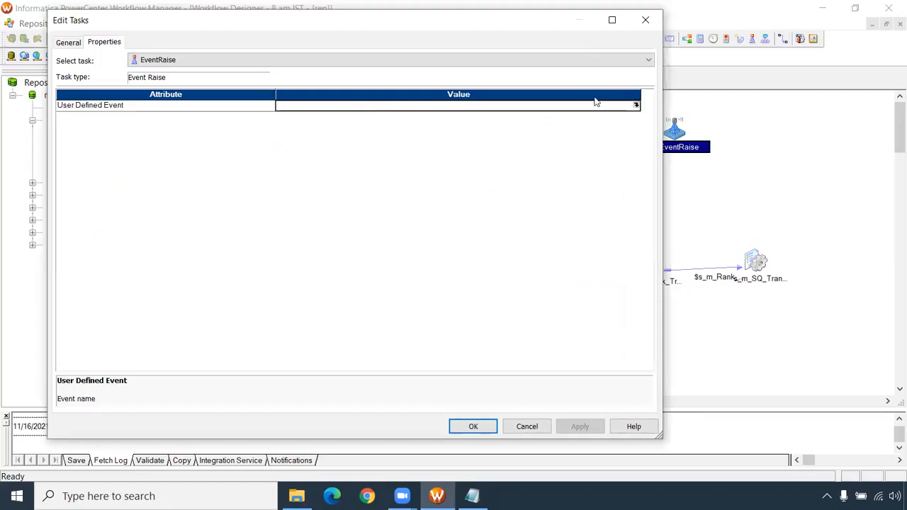
pyautogui.click(635, 105)
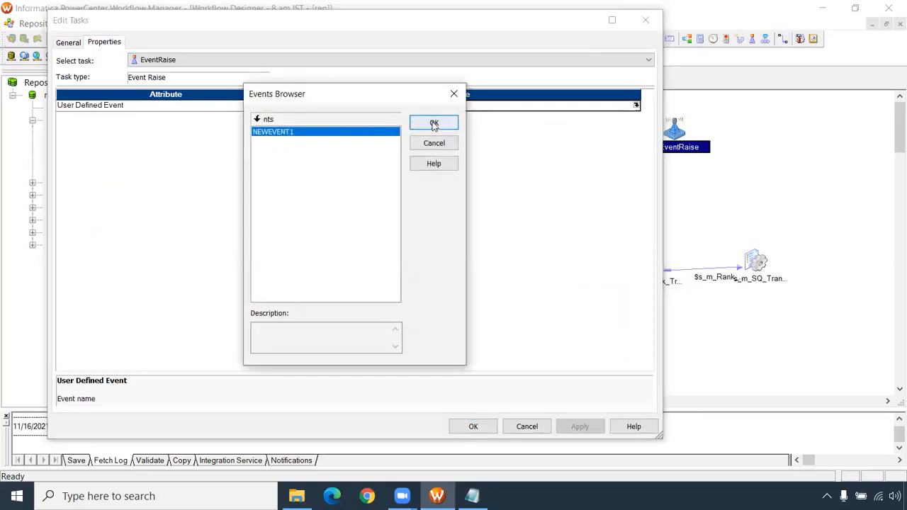
pyautogui.click(434, 124)
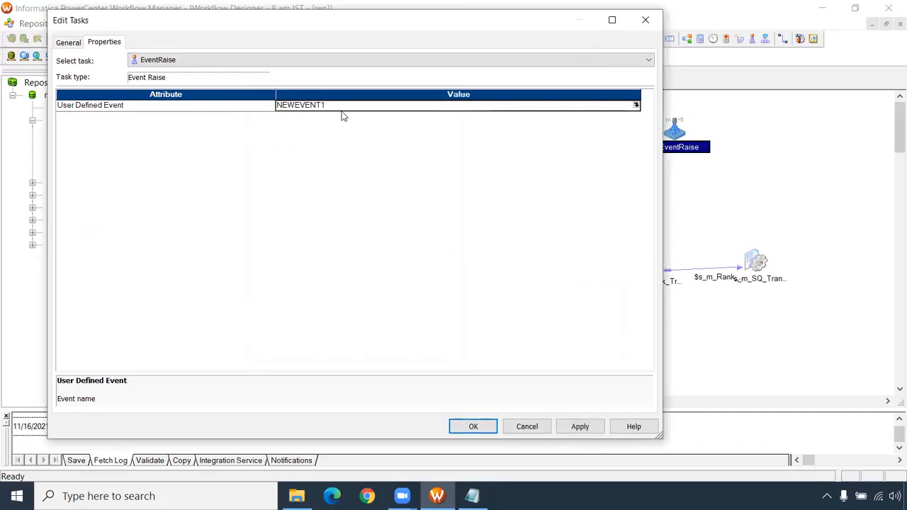
pyautogui.click(580, 425)
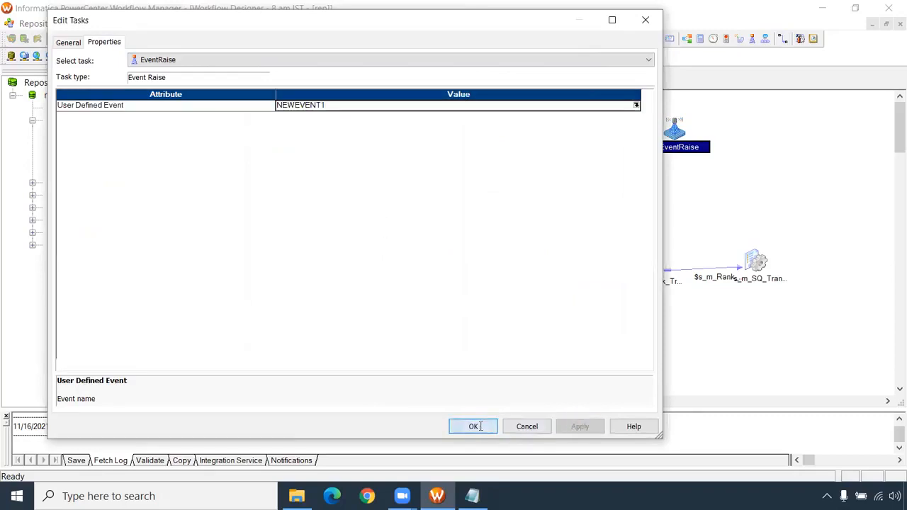
pyautogui.click(473, 426)
# - Delete the link running from the s_m_connect session to the s_m_Joiner session
pyautogui.click(571, 128)
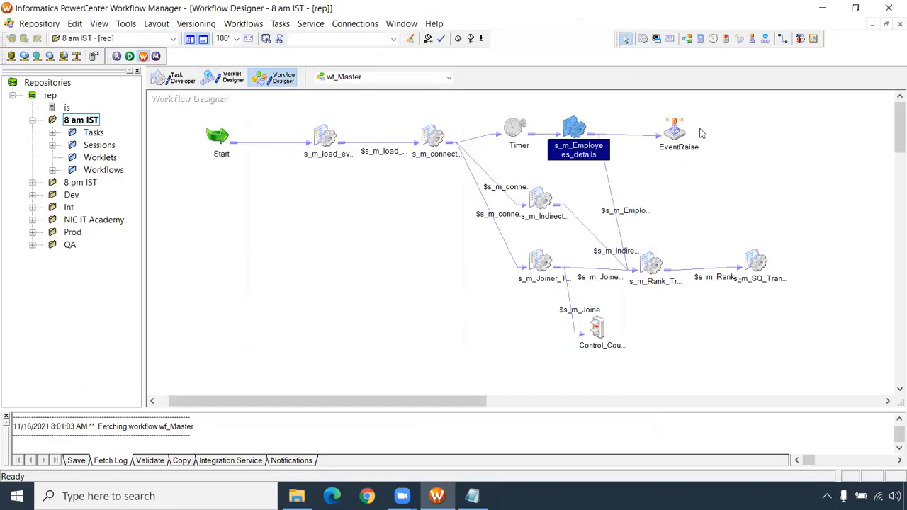
pyautogui.click(500, 236)
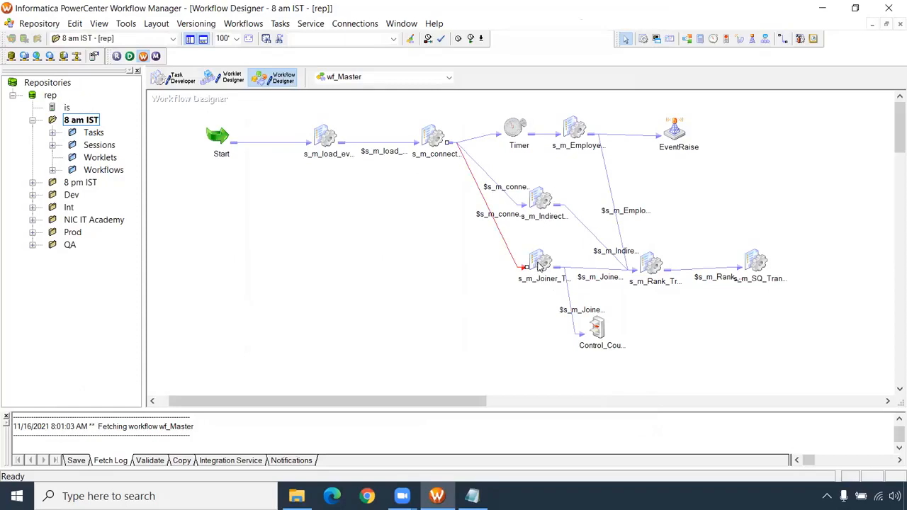
pyautogui.press('Delete')
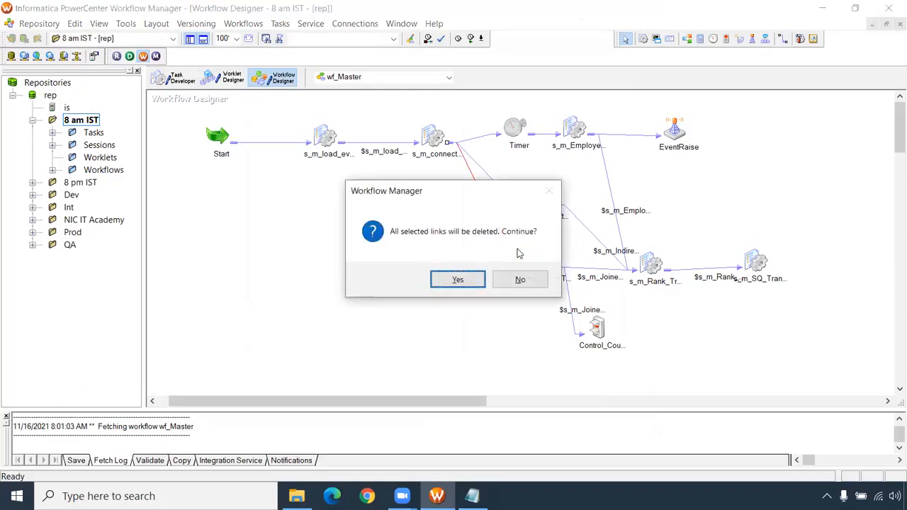
pyautogui.press('Return')
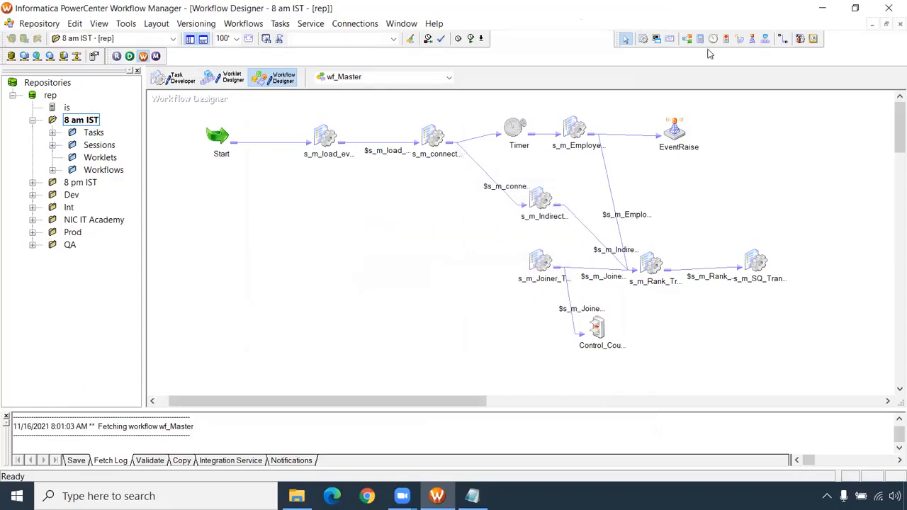
# - Add an Event Wait task between the s_m_connect and s_m_Joiner sessions
pyautogui.click(740, 44)
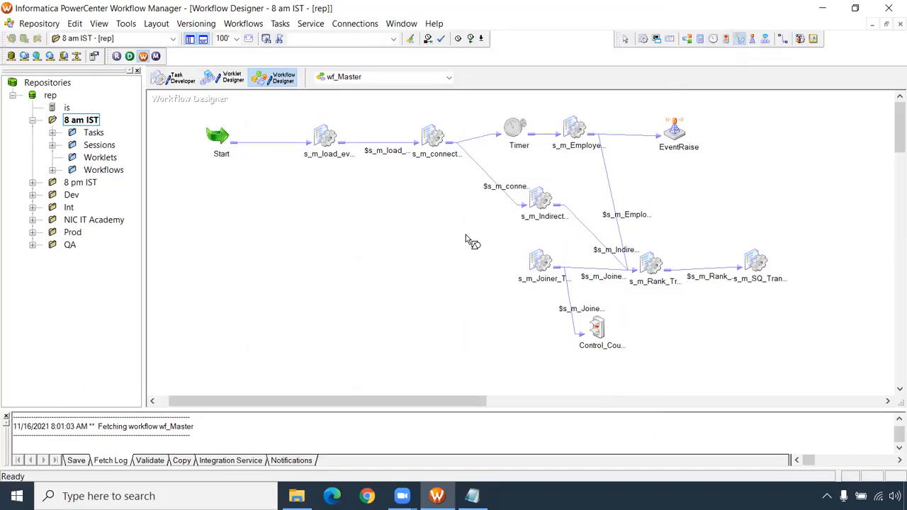
pyautogui.click(482, 227)
pyautogui.moveTo(482, 227); pyautogui.dragTo(476, 222)
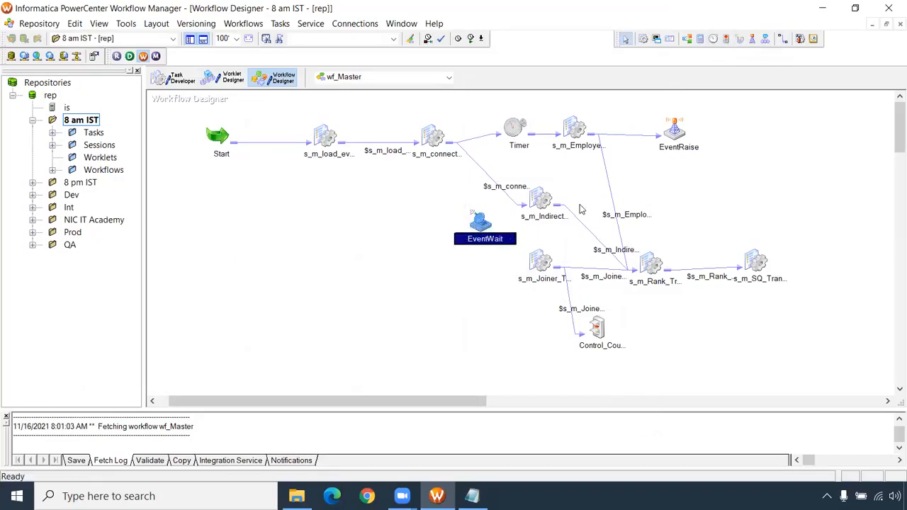
# - Link the s_m_connect session to the EventWait task and the EventWait task to the s_m_Joiner session
pyautogui.click(784, 40)
pyautogui.moveTo(433, 138)
pyautogui.mouseDown()
pyautogui.moveTo(473, 216)
pyautogui.moveTo(538, 262)
pyautogui.mouseUp()
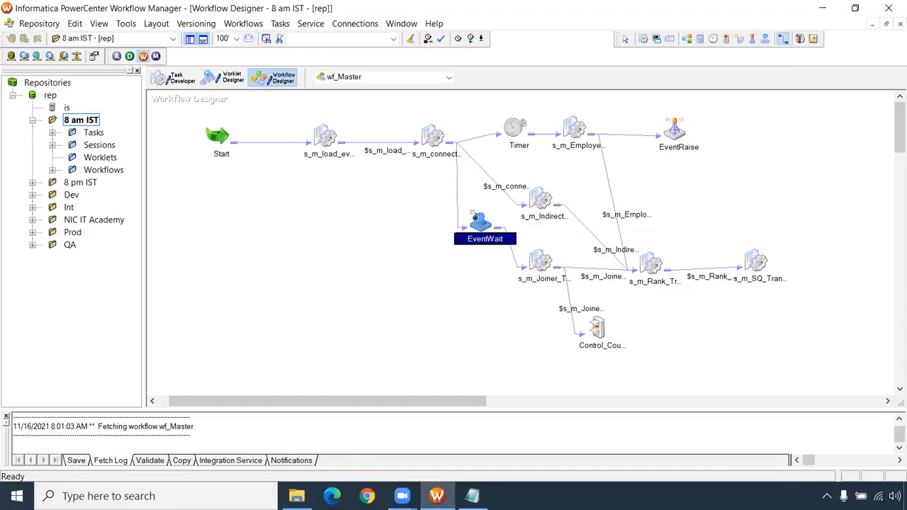
# - Configure the EventWait task to wait for the user-defined event NEWEVENT1
pyautogui.doubleClick(479, 222)
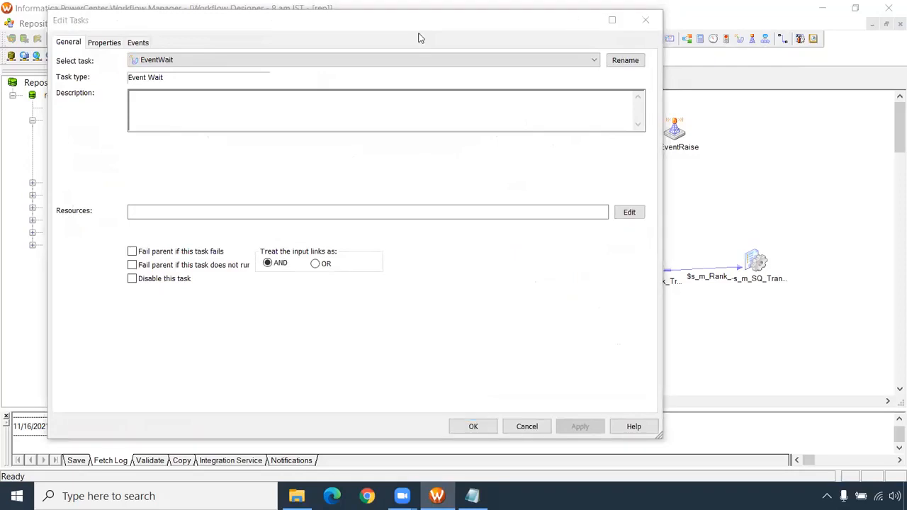
pyautogui.click(138, 43)
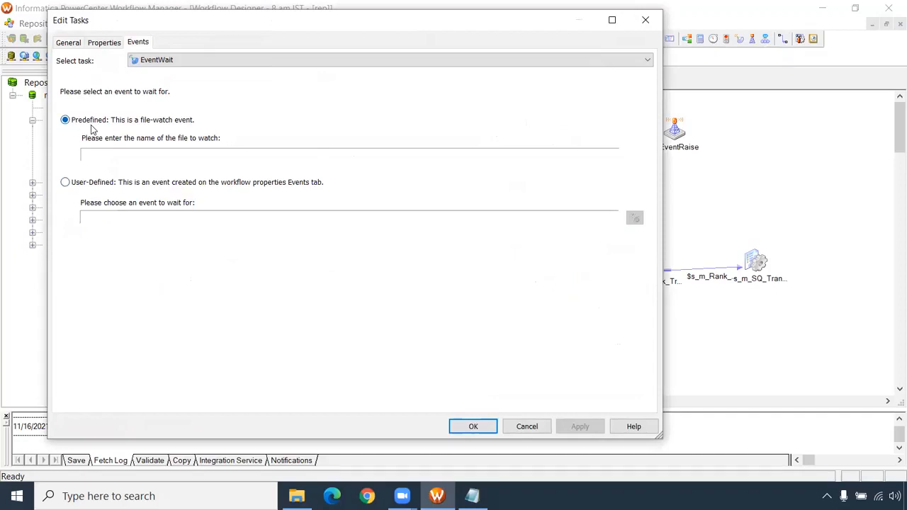
pyautogui.click(65, 182)
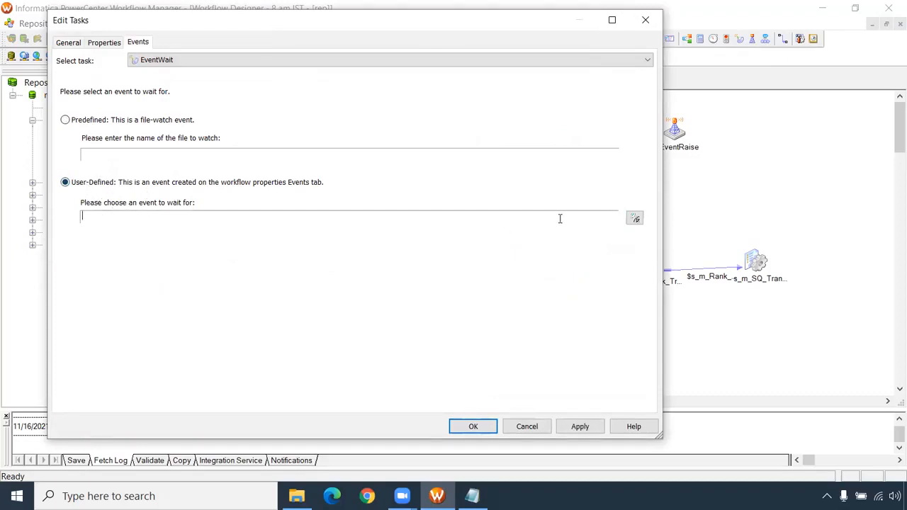
pyautogui.click(634, 218)
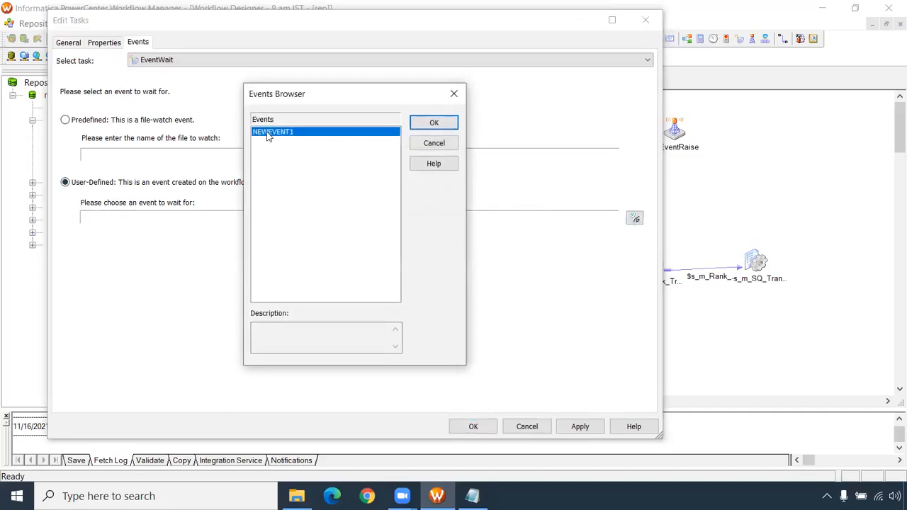
pyautogui.click(437, 129)
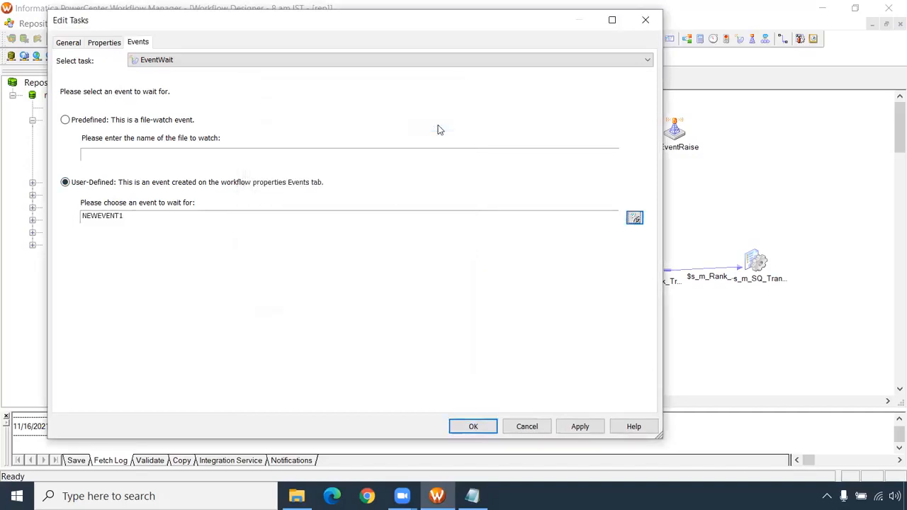
pyautogui.moveTo(130, 215); pyautogui.dragTo(78, 216)
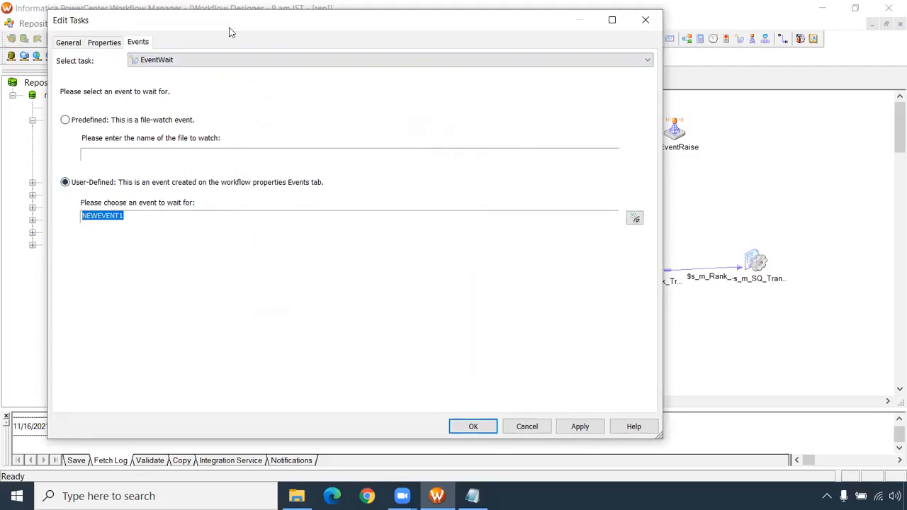
# - Turn on Enable Past Events for the EventWait task, apply the task settings, and save the wf_Master workflow
pyautogui.click(105, 44)
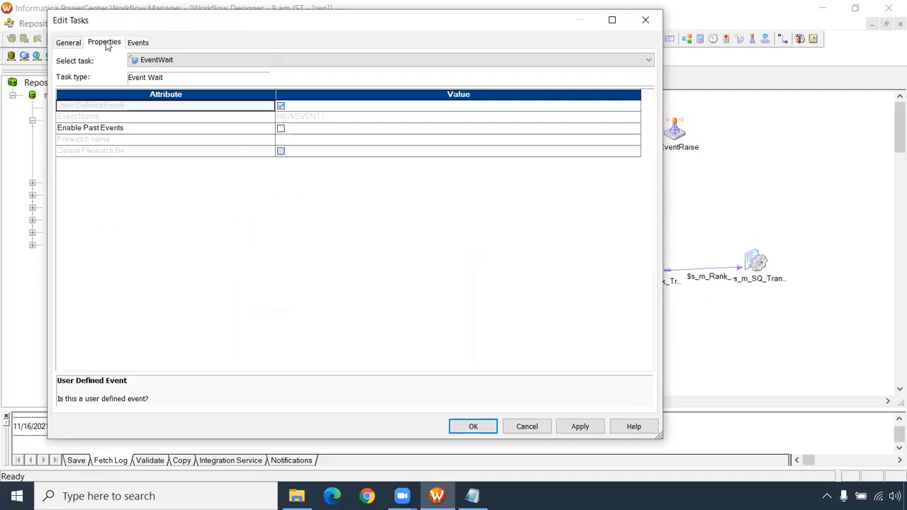
pyautogui.click(79, 132)
pyautogui.click(281, 128)
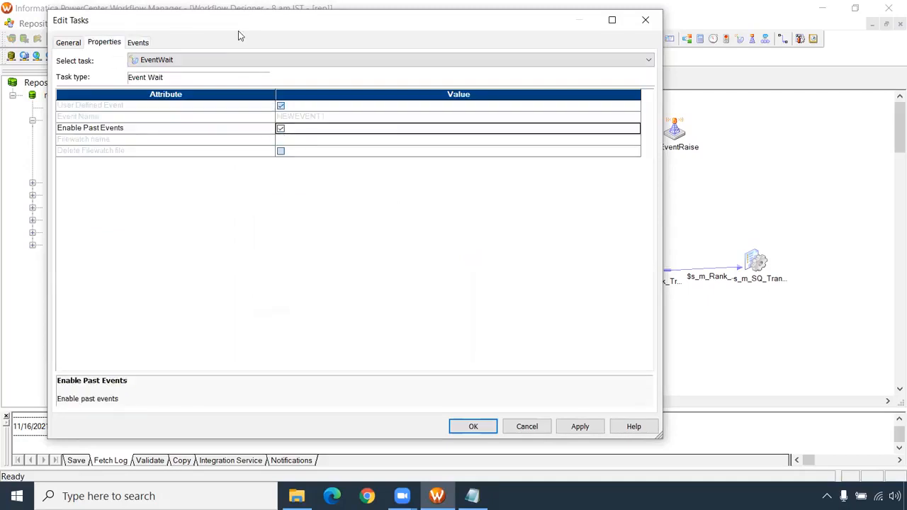
pyautogui.moveTo(247, 26); pyautogui.dragTo(373, 330)
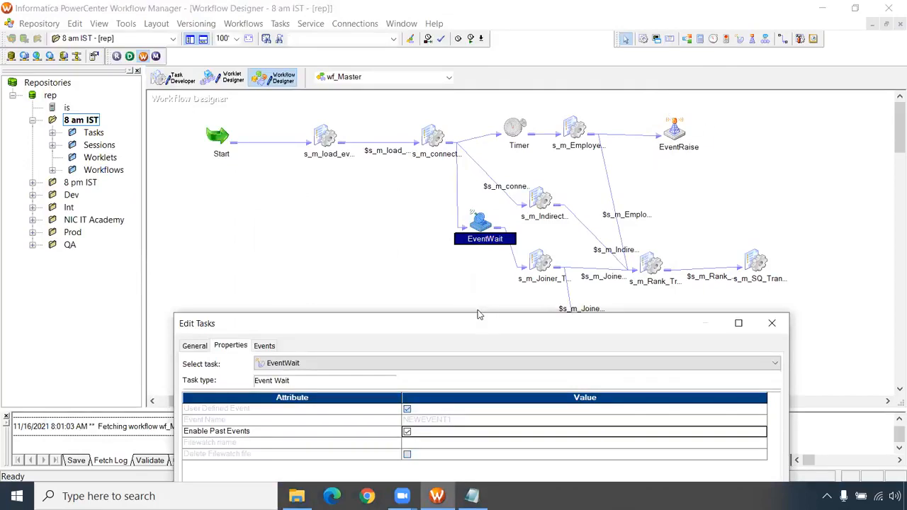
pyautogui.moveTo(479, 321); pyautogui.dragTo(378, 20)
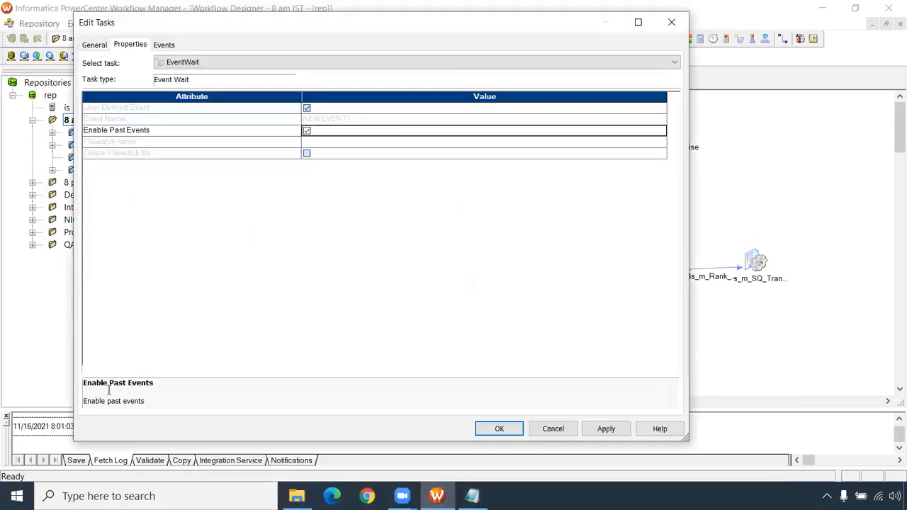
pyautogui.click(612, 436)
pyautogui.click(499, 429)
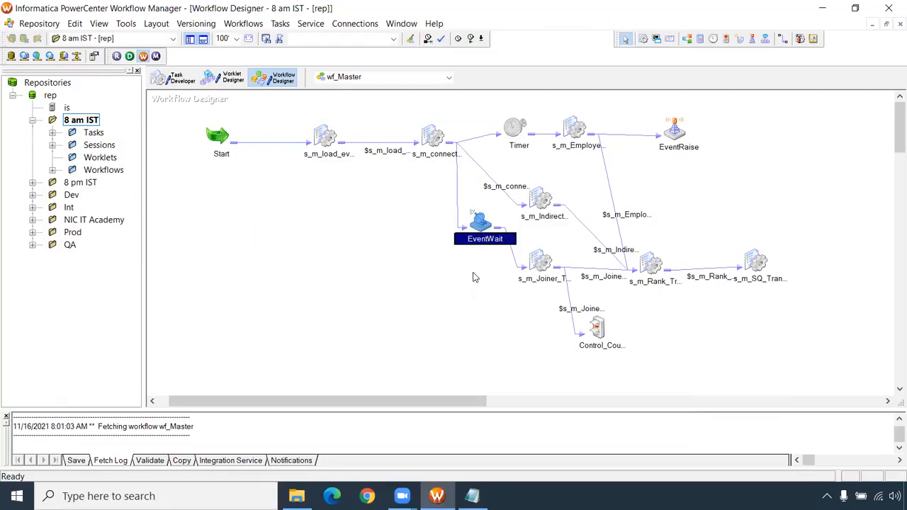
pyautogui.hotkey('ctrl', 's')
# - Re-enable the Timer task by clearing its Disable this task option
pyautogui.click(515, 130)
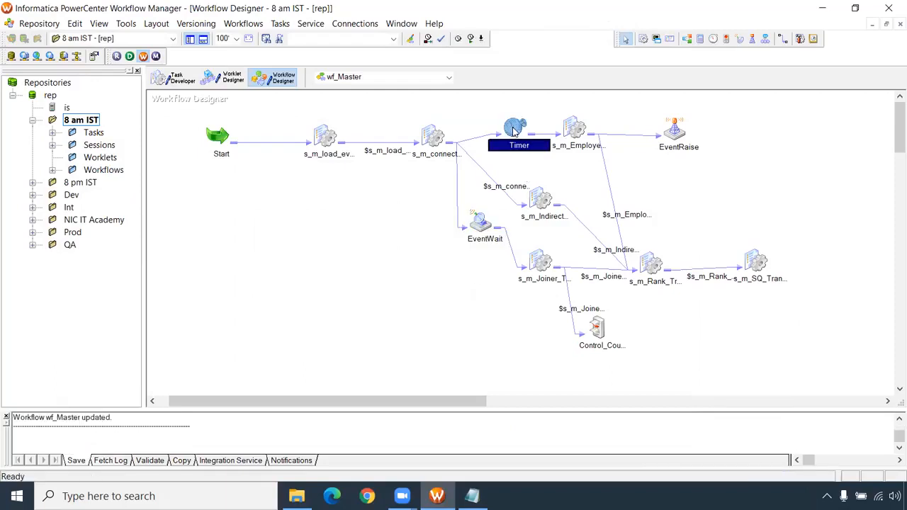
pyautogui.doubleClick(516, 130)
pyautogui.click(158, 281)
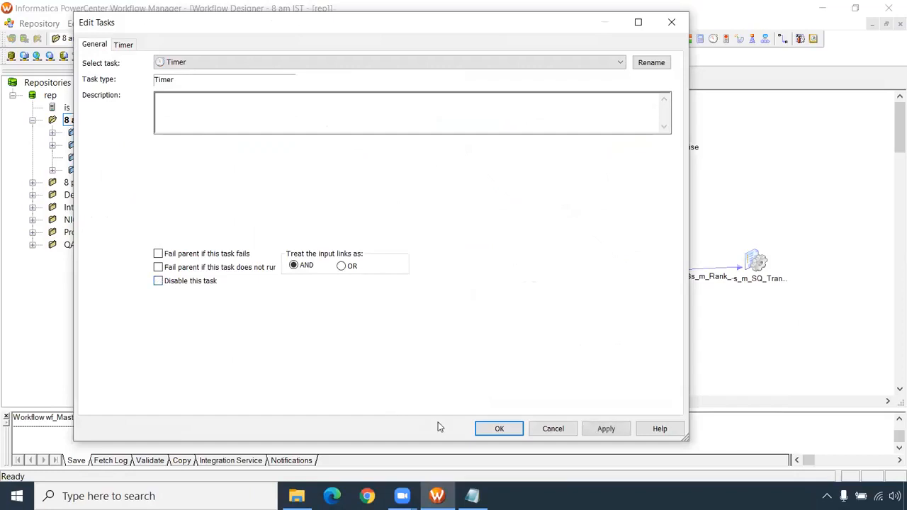
pyautogui.click(498, 429)
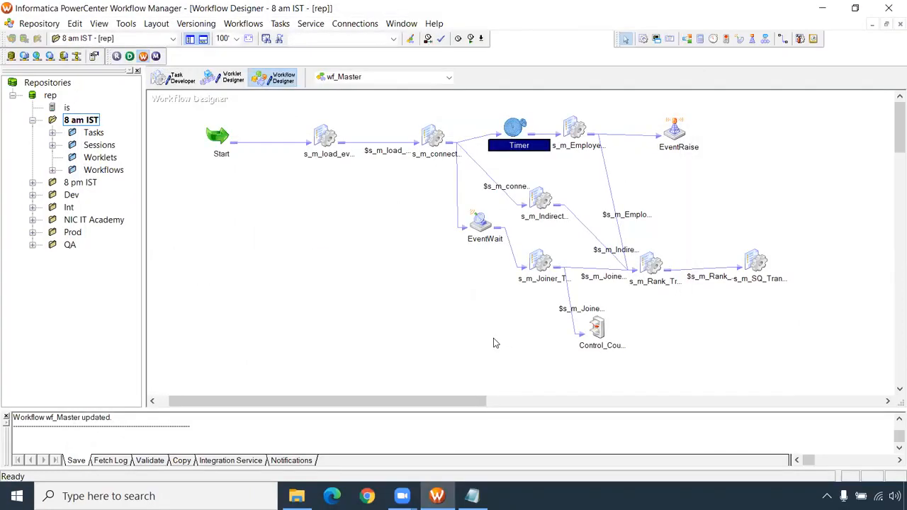
# - Set the Control Option of the Control_Count_mismatch task to Fail me and save the workflow
pyautogui.doubleClick(595, 330)
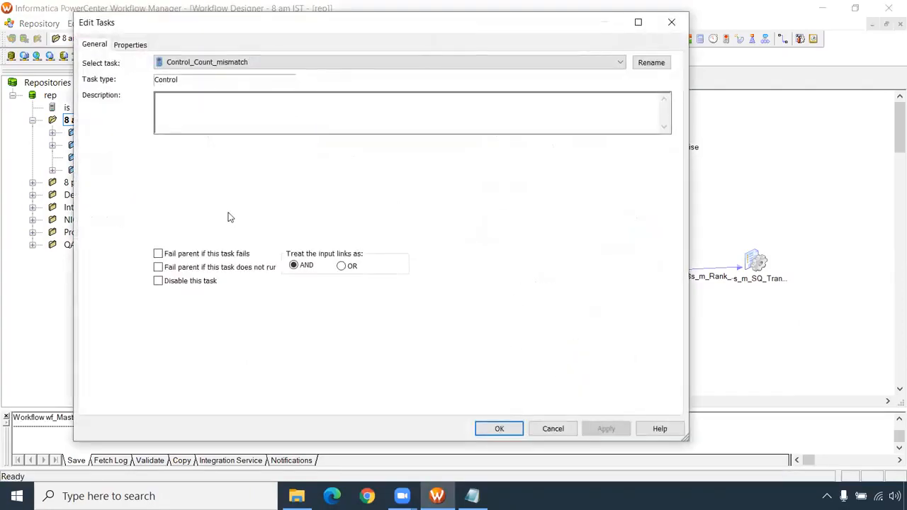
pyautogui.click(130, 46)
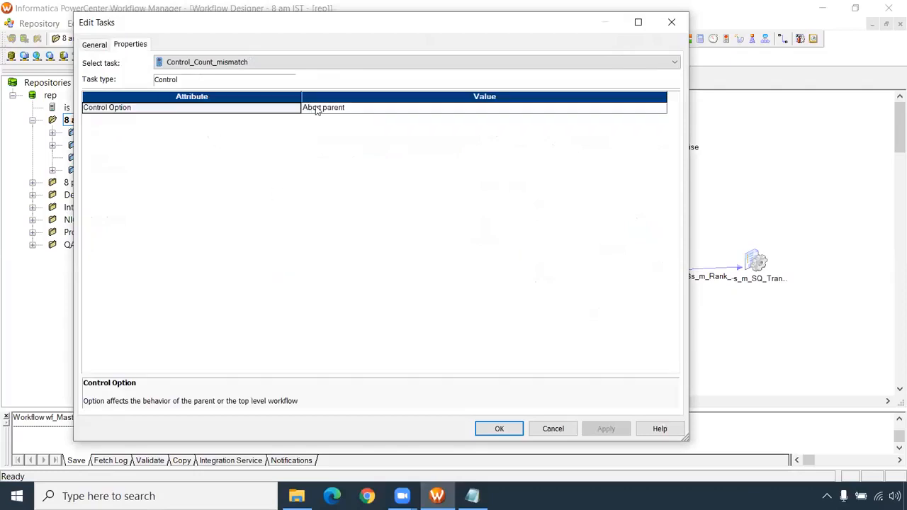
pyautogui.click(319, 109)
pyautogui.click(318, 120)
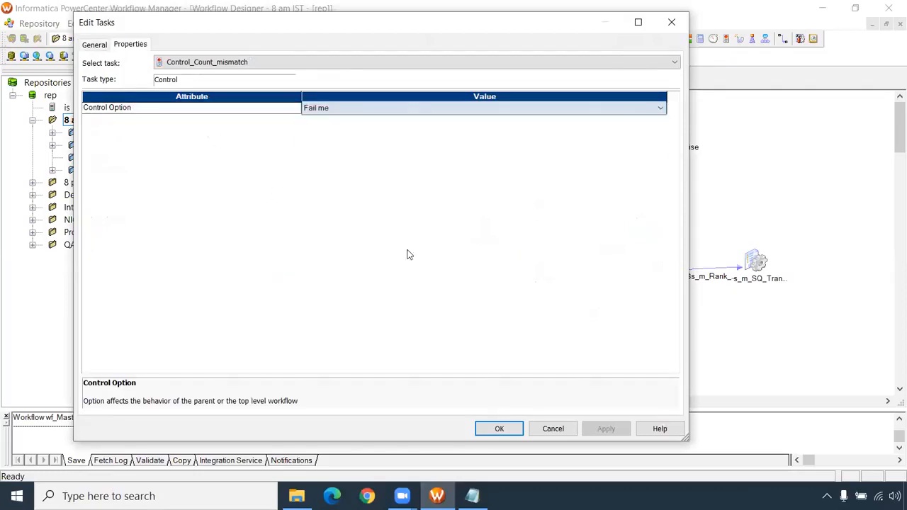
pyautogui.click(499, 428)
pyautogui.hotkey('ctrl', 's')
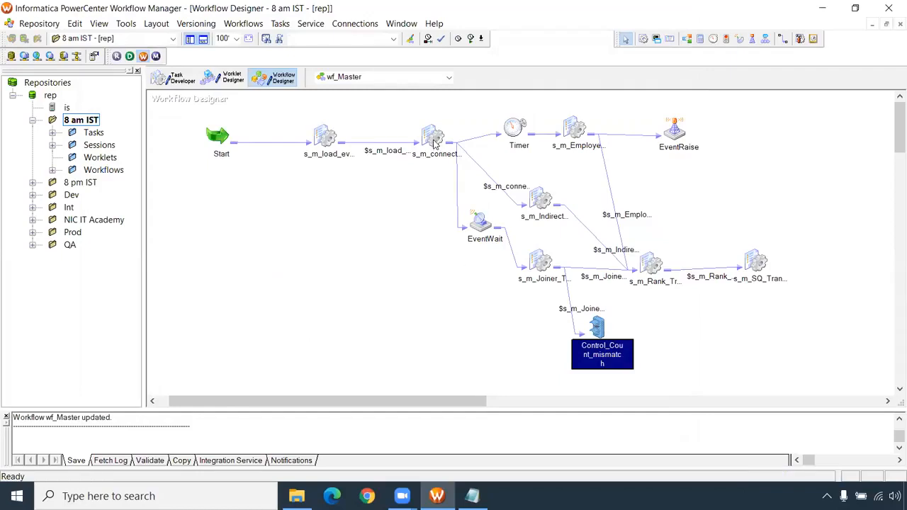
# - Start a run of the wf_Master workflow from the Workflow Designer
pyautogui.moveTo(434, 144)
pyautogui.moveTo(516, 136)
pyautogui.moveTo(633, 145)
pyautogui.rightClick(341, 200)
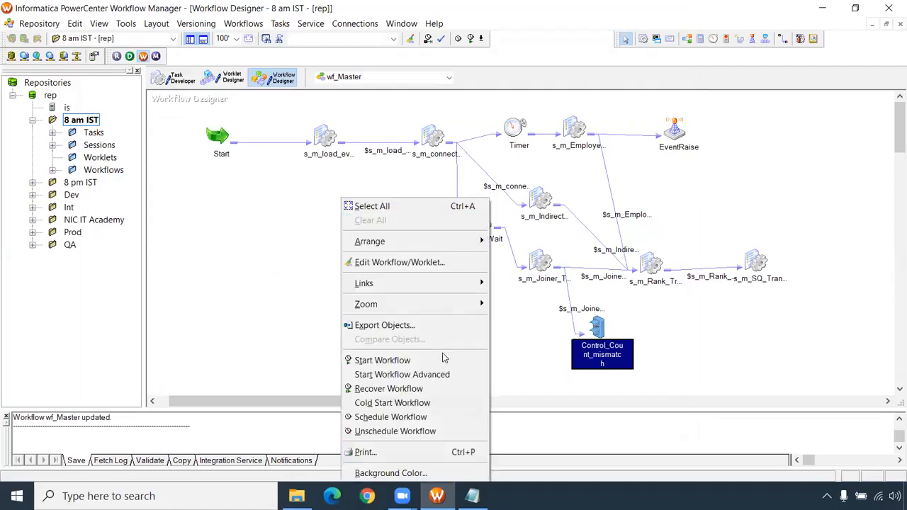
pyautogui.click(429, 361)
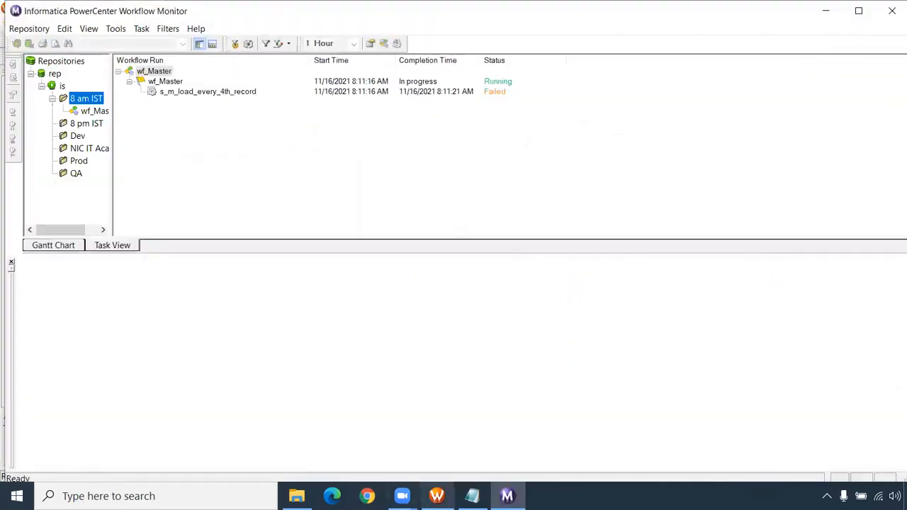
# - Minimize Workflow Manager and examine the first error of the s_m_load_every_4th_record session run in Workflow Monitor
pyautogui.click(437, 496)
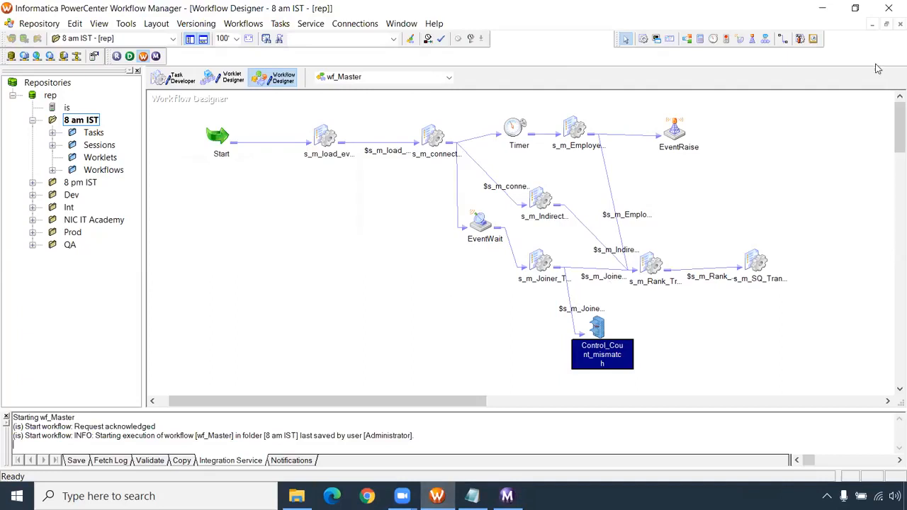
pyautogui.click(854, 8)
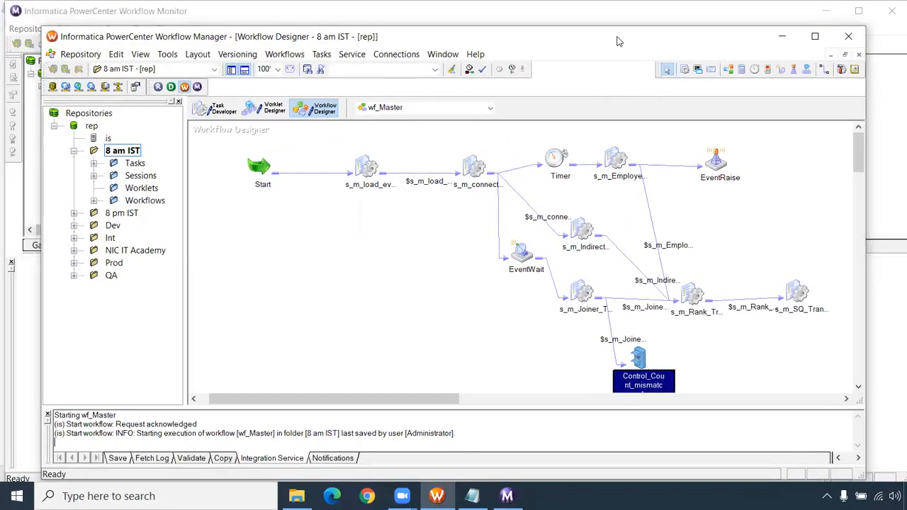
pyautogui.moveTo(616, 41); pyautogui.dragTo(590, 119)
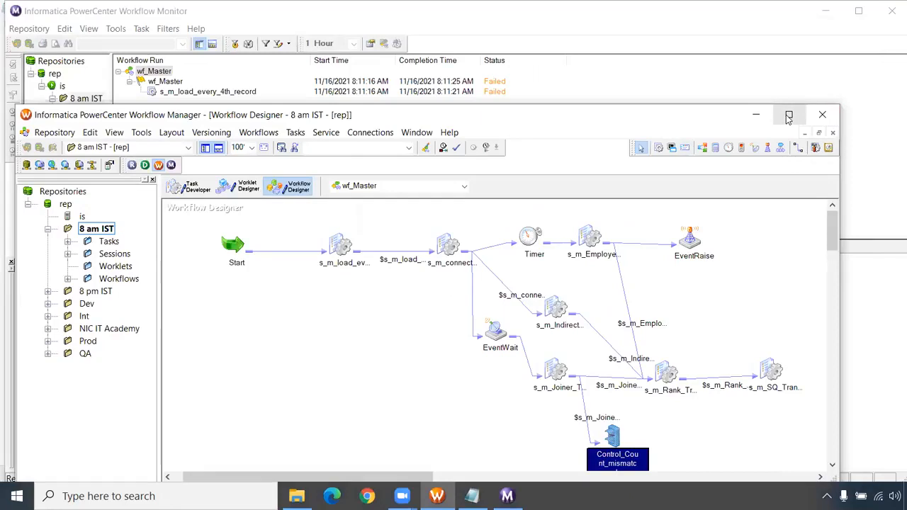
pyautogui.click(756, 115)
pyautogui.click(230, 93)
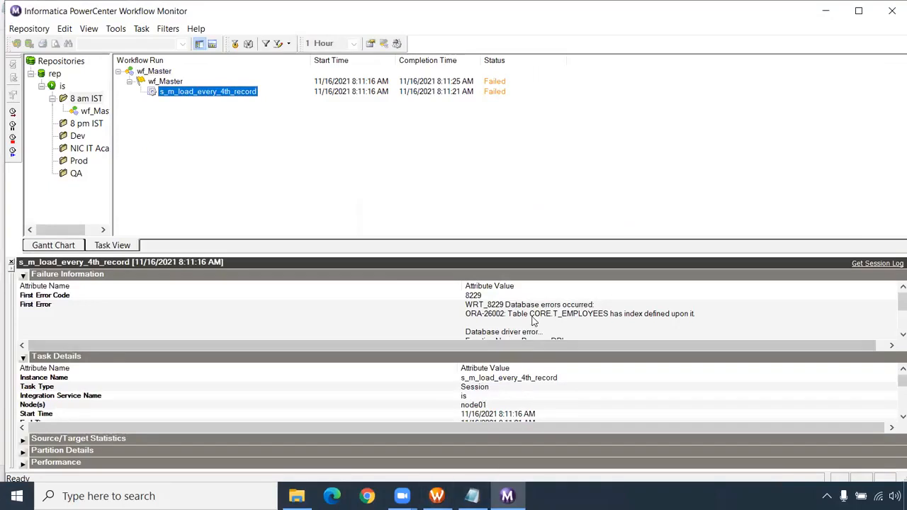
pyautogui.click(537, 317)
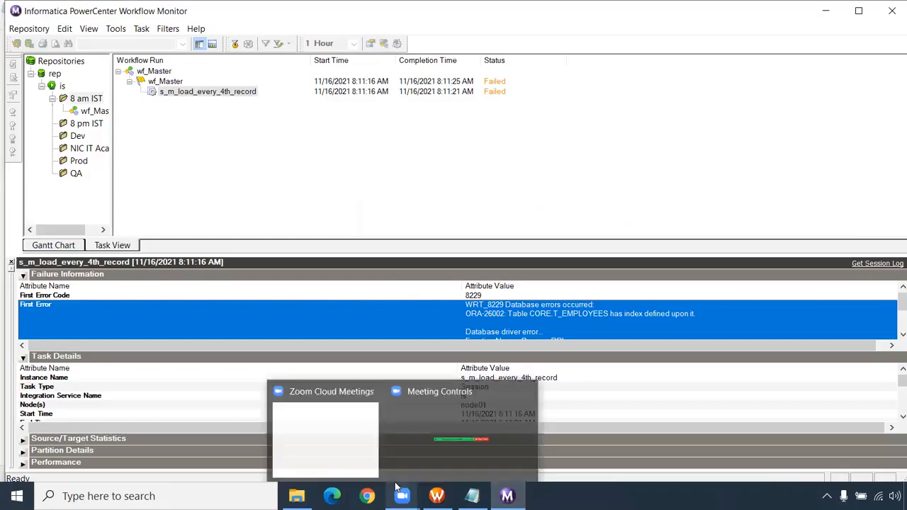
# - Launch Oracle SQL Developer from its desktop shortcut
pyautogui.press('super+d')
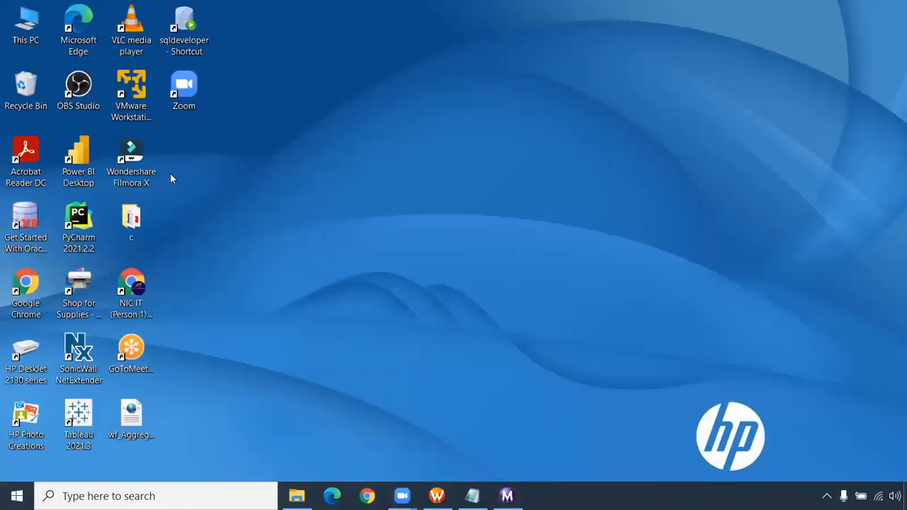
pyautogui.doubleClick(188, 34)
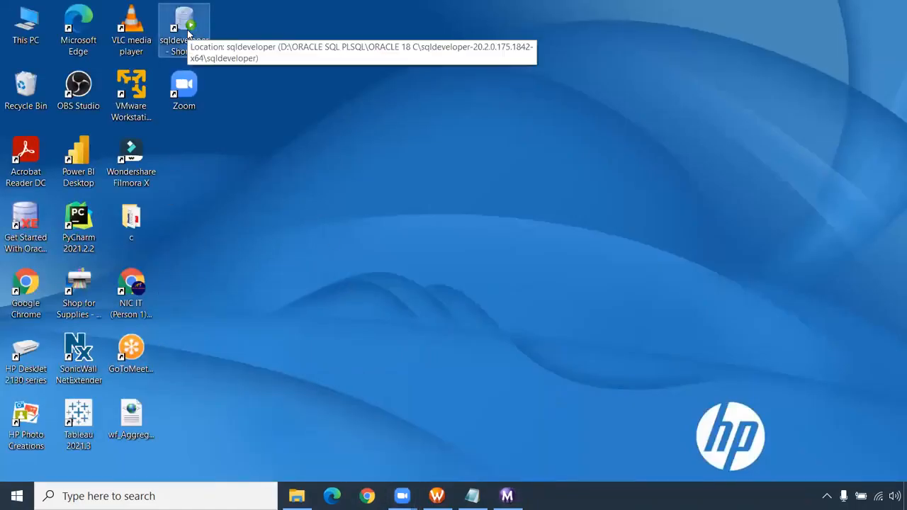
pyautogui.click(458, 86)
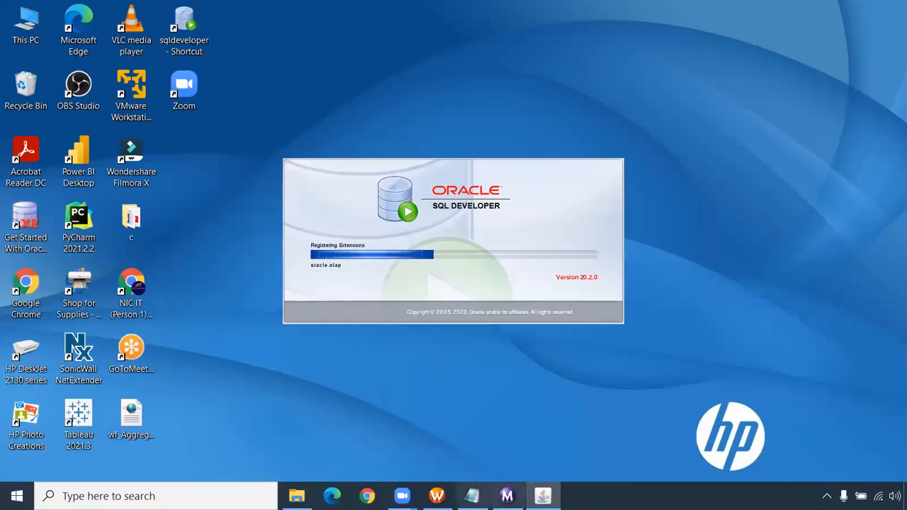
pyautogui.moveTo(506, 496)
pyautogui.moveTo(436, 495)
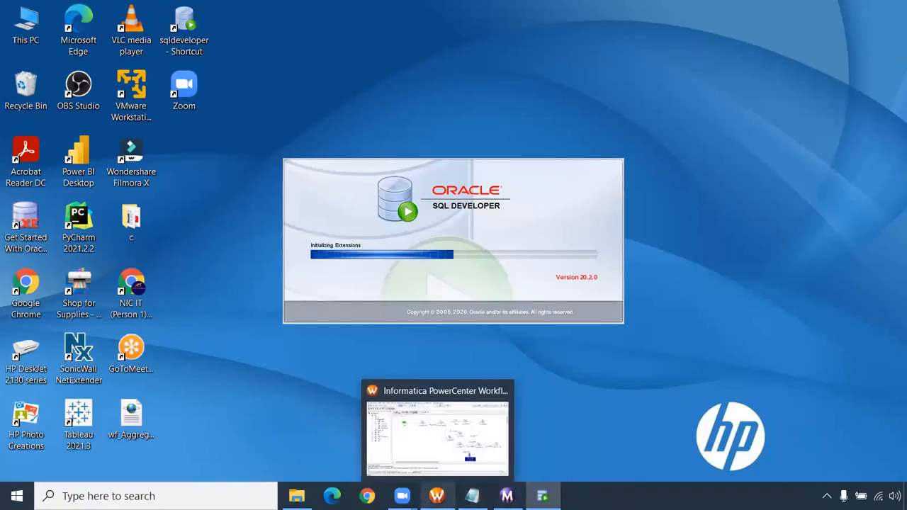
# - Return to Workflow Monitor and enlarge the run details to read the full s_m_load_every_4th_record error
pyautogui.click(506, 496)
pyautogui.click(530, 335)
pyautogui.moveTo(509, 255); pyautogui.dragTo(506, 207)
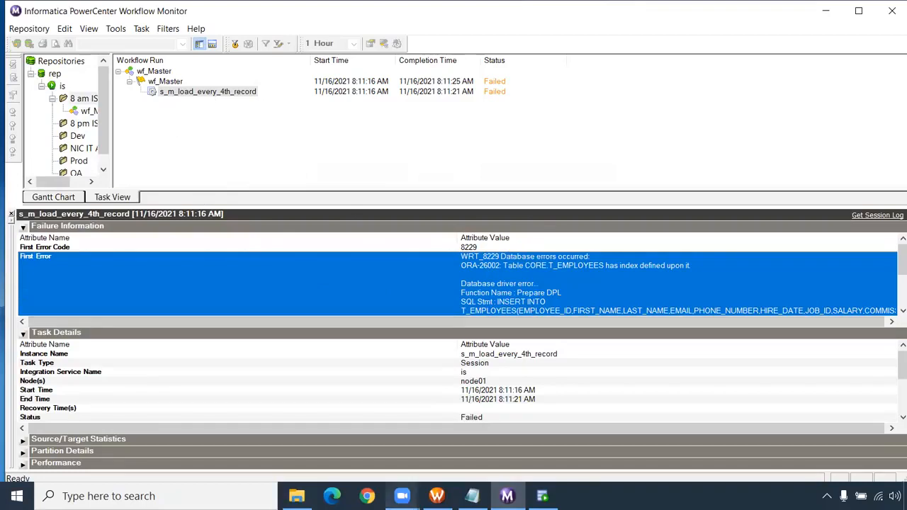
# - Check the Target load type of T_EMPLOYEES in the s_m_load_every_4th_record session in Workflow Manager, leaving the session unedited
pyautogui.click(436, 496)
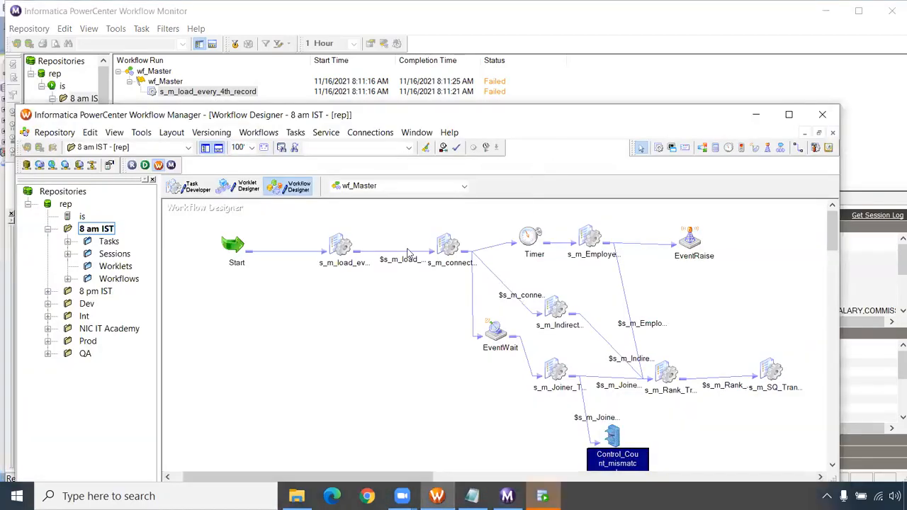
pyautogui.doubleClick(340, 248)
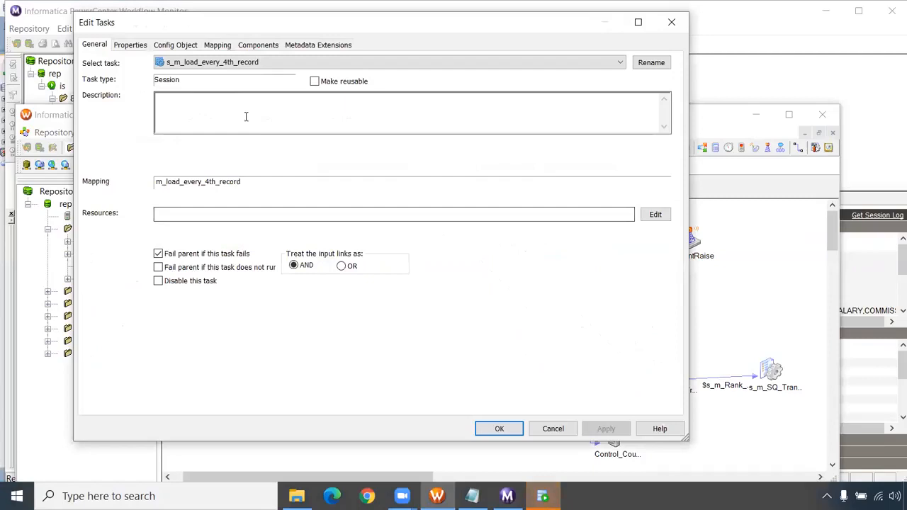
pyautogui.click(218, 45)
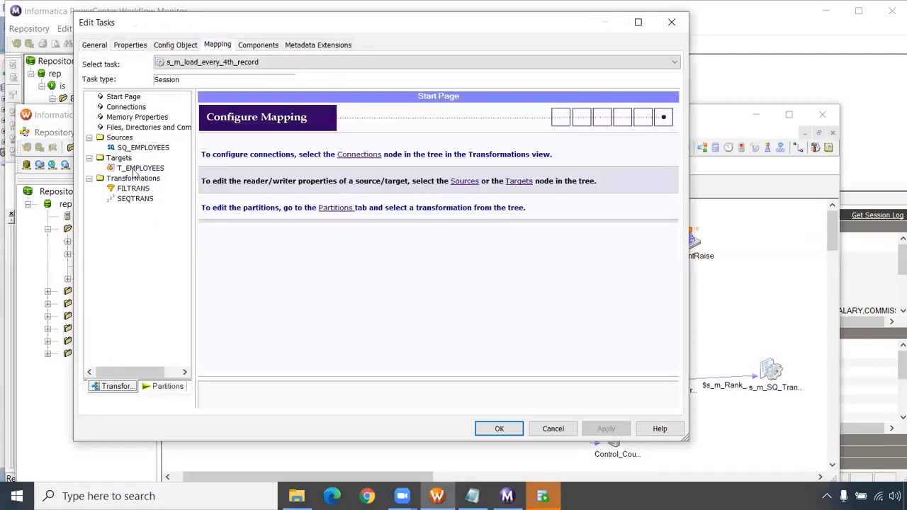
pyautogui.click(135, 170)
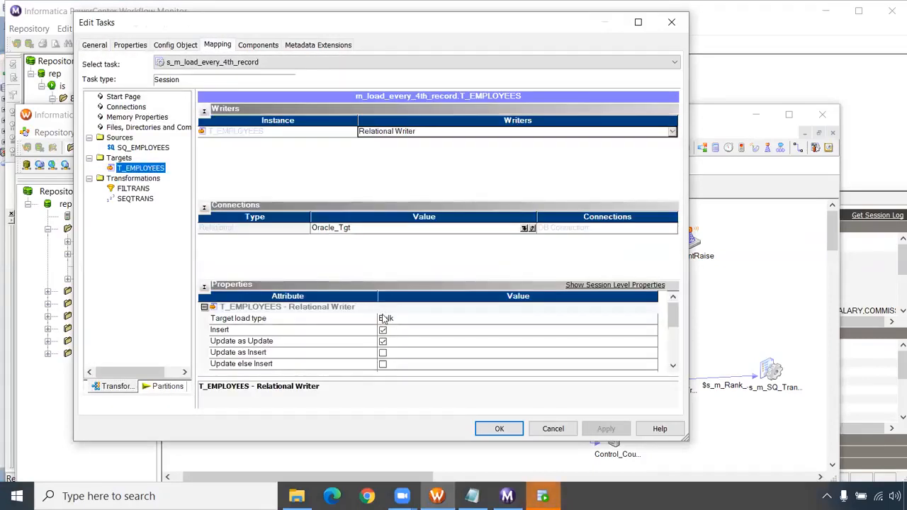
pyautogui.click(286, 320)
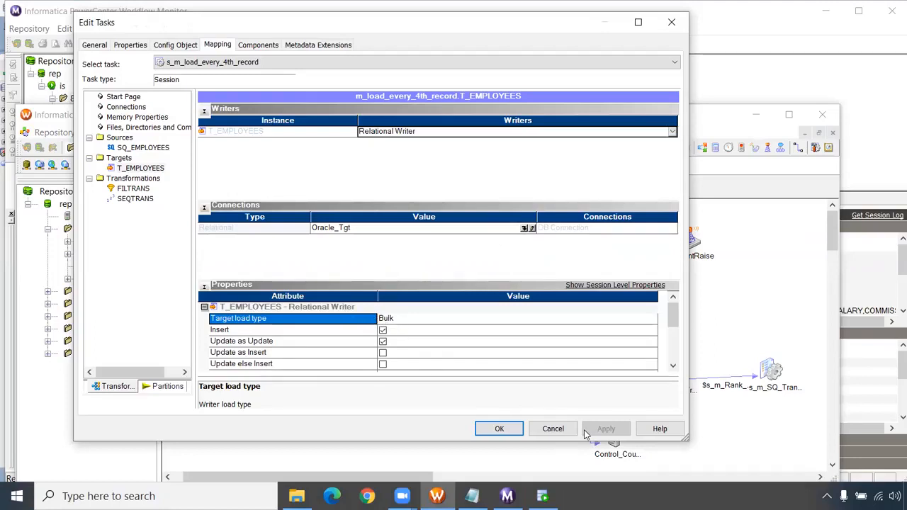
pyautogui.click(554, 428)
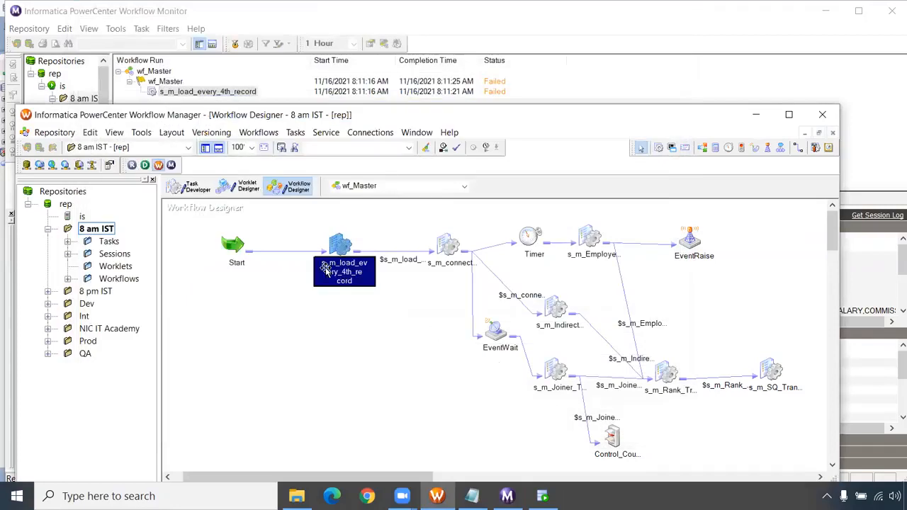
pyautogui.click(755, 116)
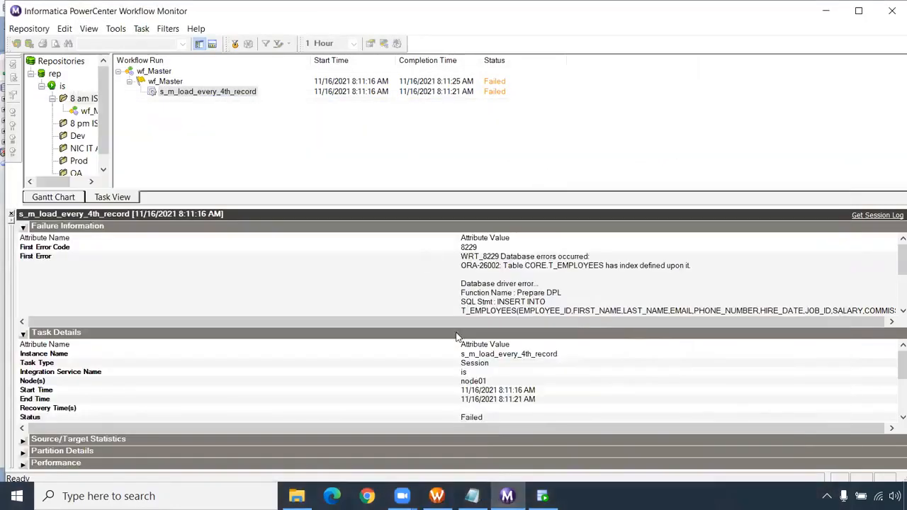
# - Switch to Oracle SQL Developer and connect to the CORE database with the account password
pyautogui.click(542, 496)
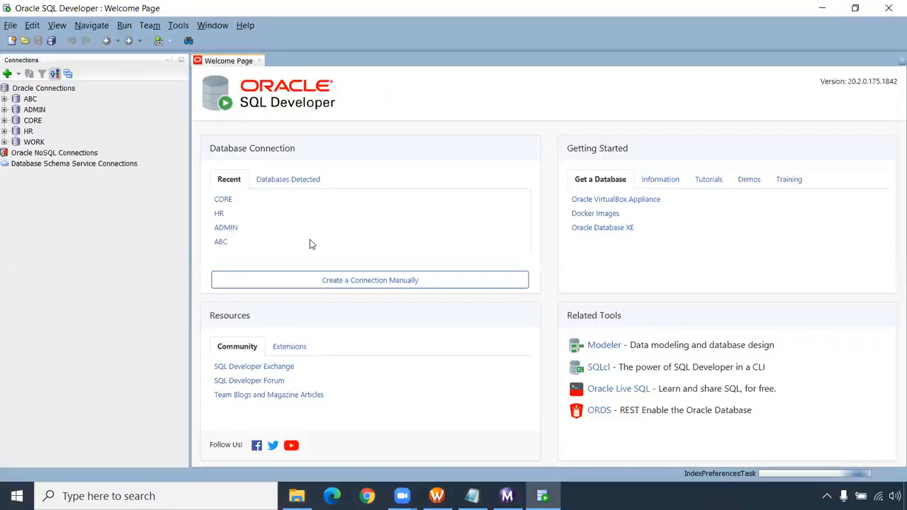
pyautogui.click(5, 121)
pyautogui.write('••')
pyautogui.press('Return')
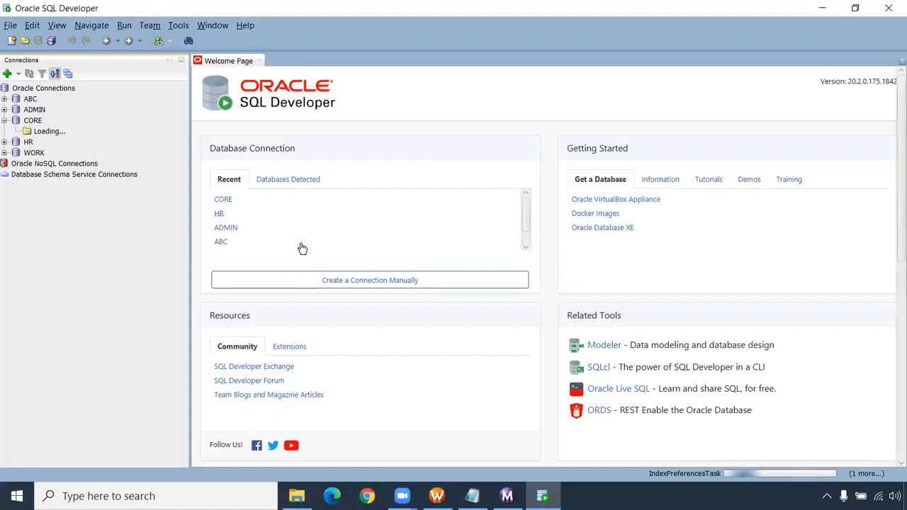
# - Return to Workflow Monitor, reread the first error and open the s_m_load_every_4th_record session log in a maximized window
pyautogui.click(437, 496)
pyautogui.click(506, 496)
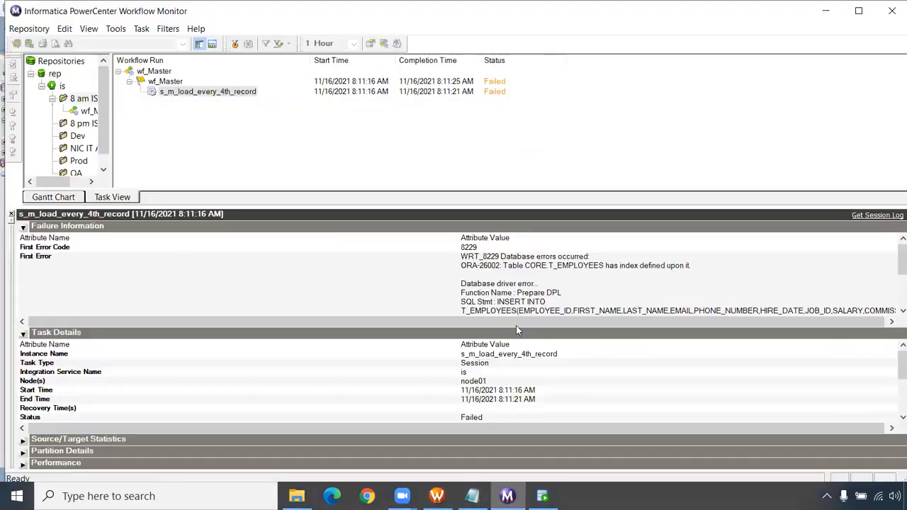
pyautogui.click(521, 306)
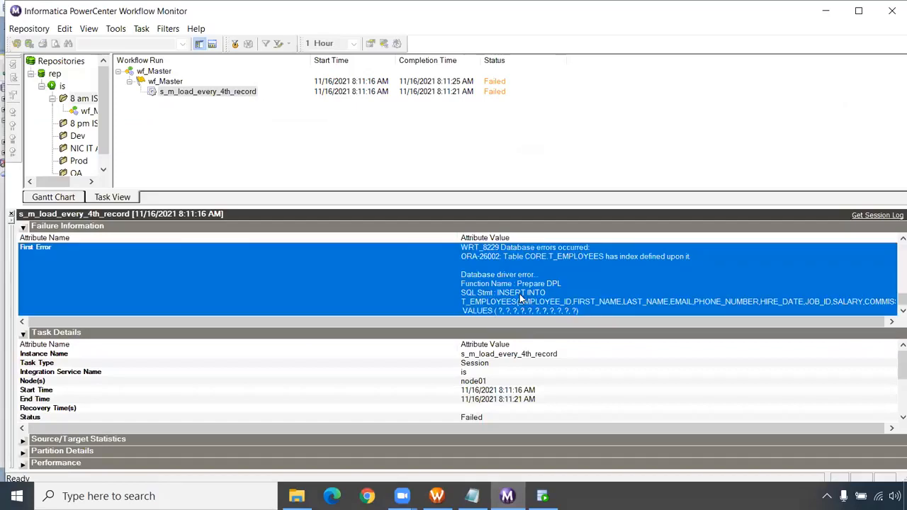
pyautogui.scroll(1, 521, 300)
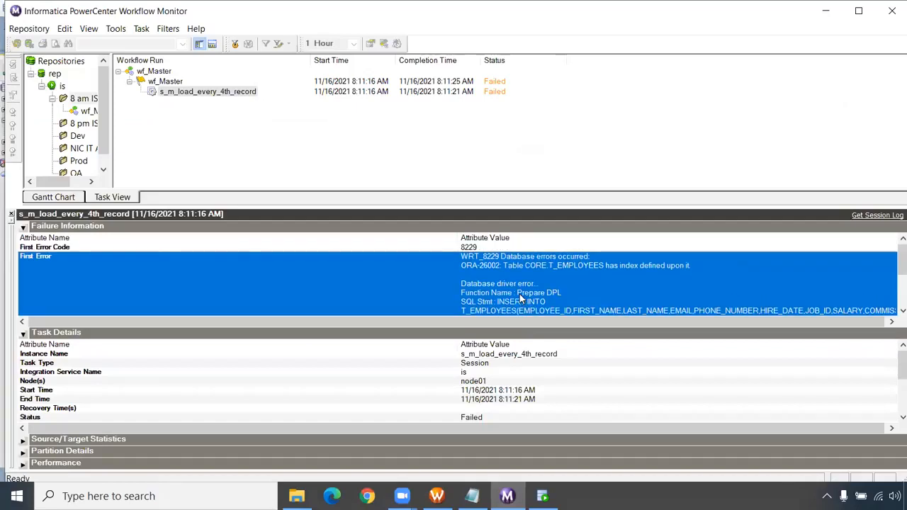
pyautogui.rightClick(236, 99)
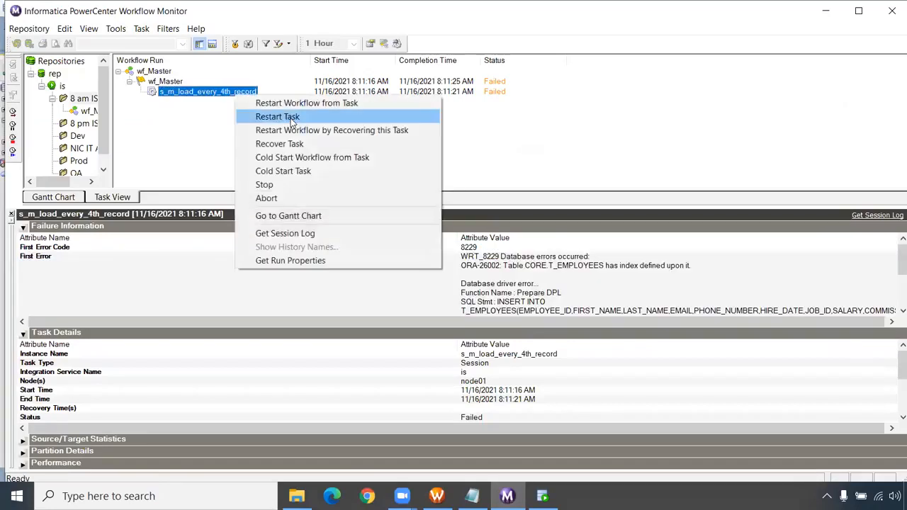
pyautogui.click(306, 234)
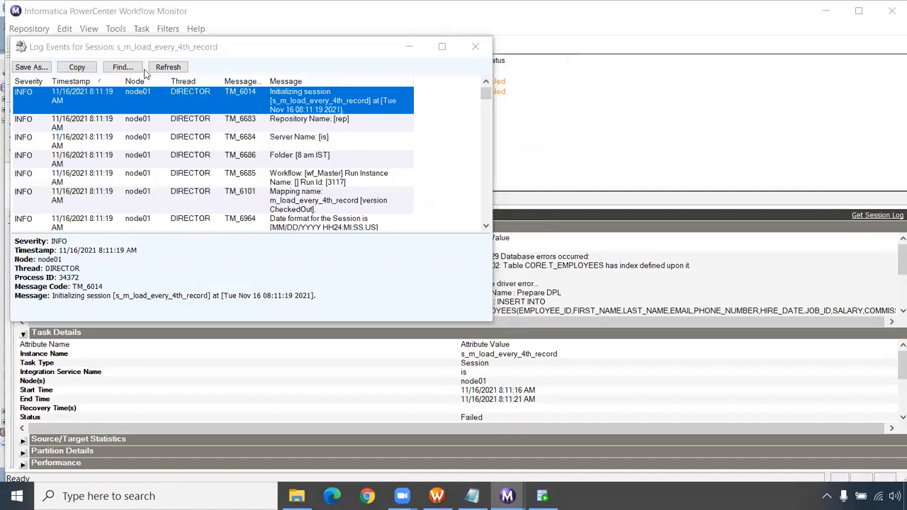
pyautogui.click(442, 46)
# - Search the session log messages for "idex" and "idx", and close the log
pyautogui.click(105, 29)
pyautogui.write('ldex')
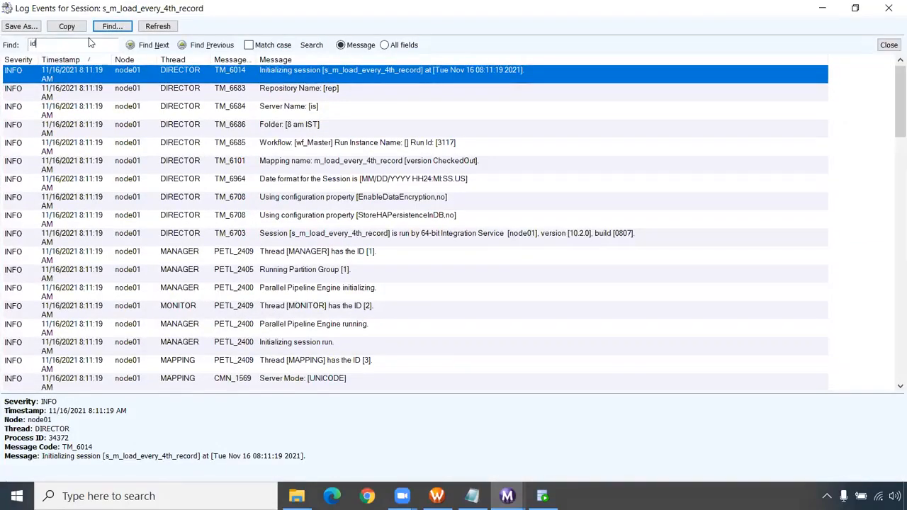
pyautogui.press('Return')
pyautogui.click(456, 281)
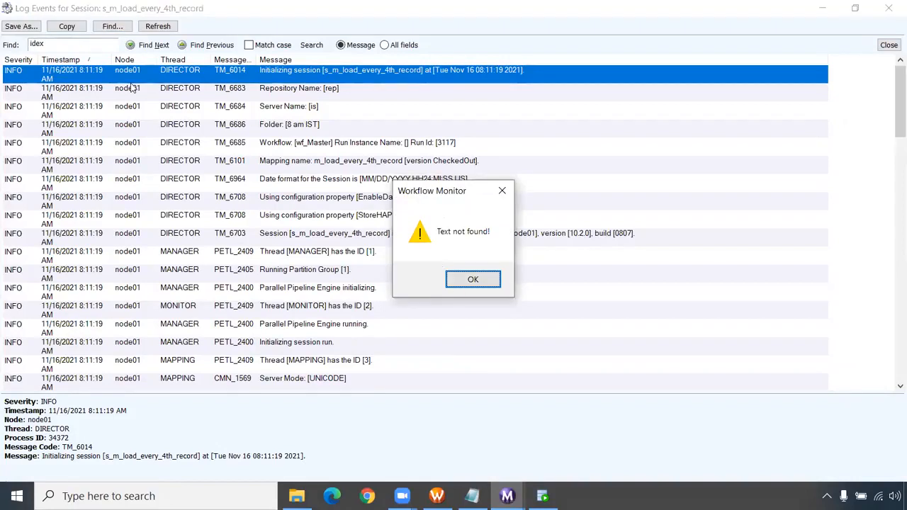
pyautogui.click(154, 44)
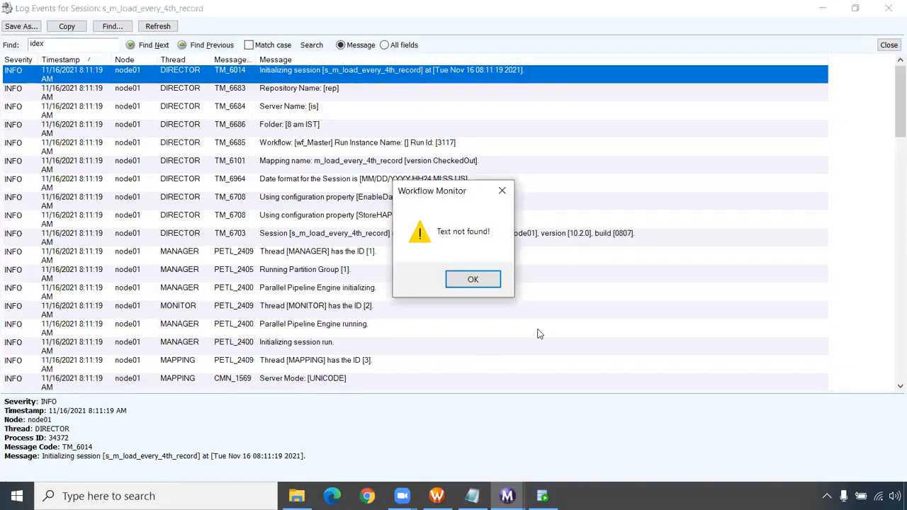
pyautogui.click(488, 283)
pyautogui.press('BackSpace')
pyautogui.press('BackSpace')
pyautogui.write('x')
pyautogui.click(162, 50)
pyautogui.click(496, 276)
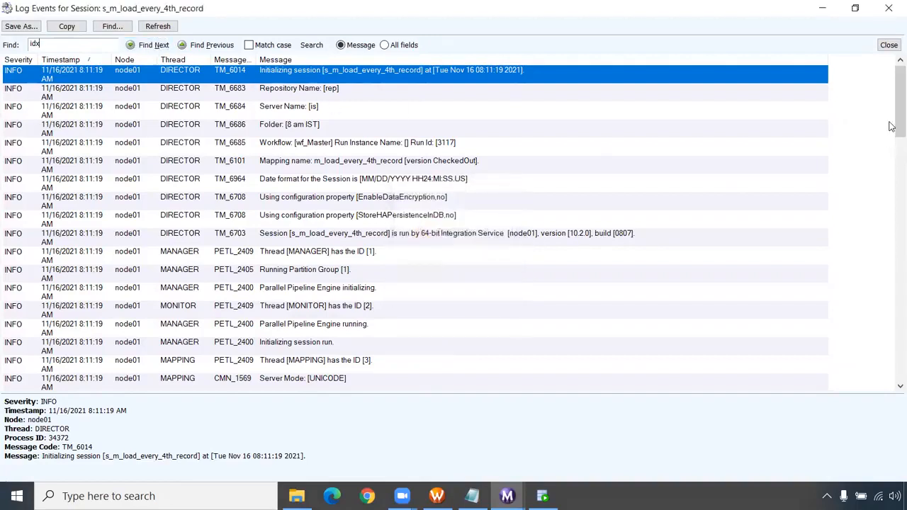
pyautogui.click(888, 7)
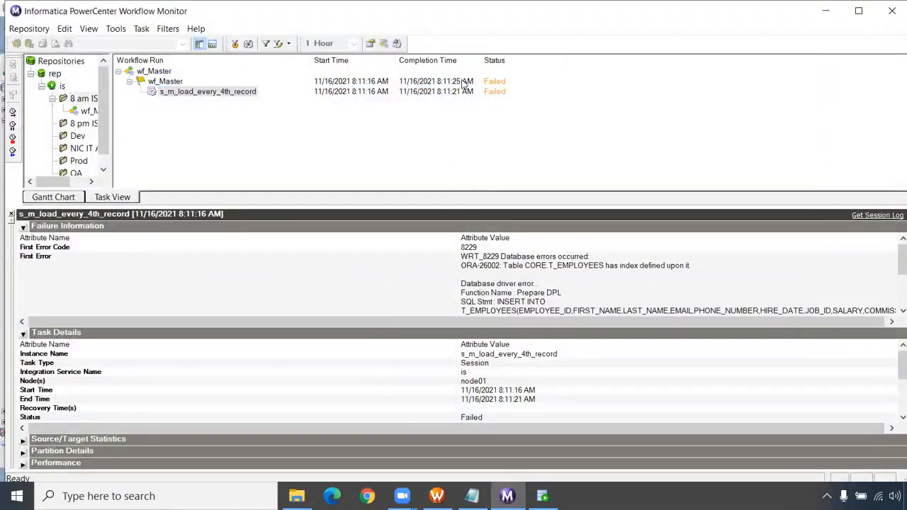
# - Run "drop index idx_emp;" in the CORE worksheet of SQL Developer and enlarge the script output to check the result
pyautogui.click(542, 496)
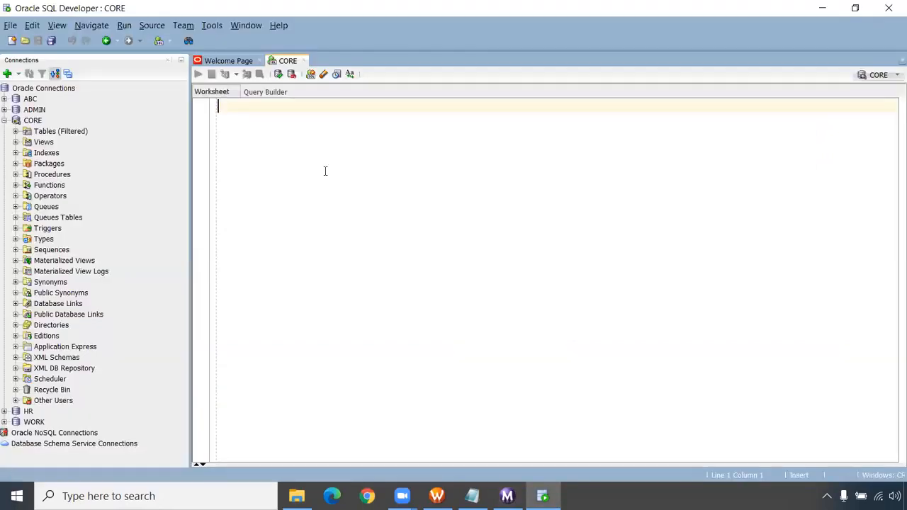
pyautogui.write('d')
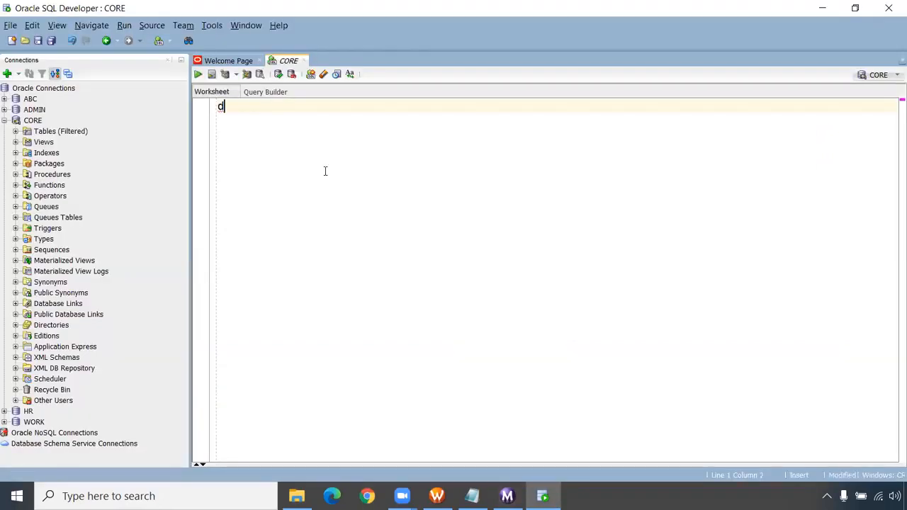
pyautogui.write('rop index')
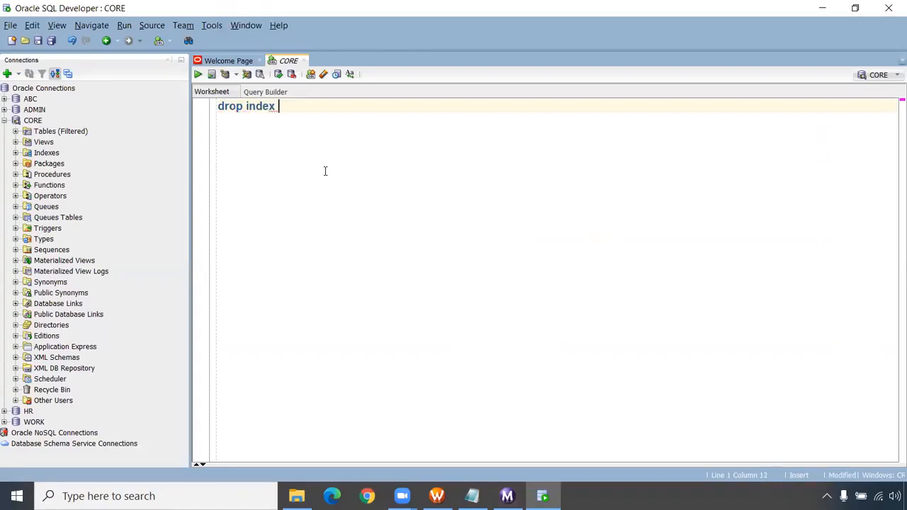
pyautogui.write(' idx_emp;')
pyautogui.press('F5')
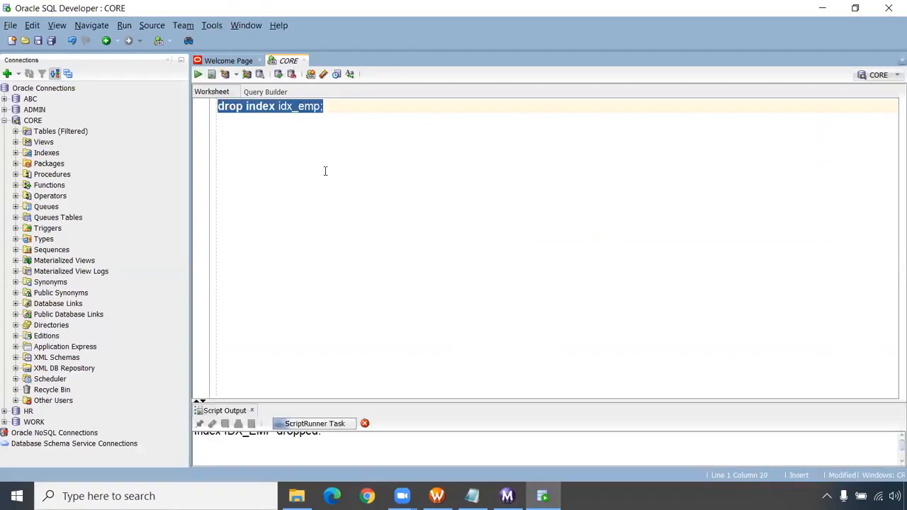
pyautogui.moveTo(401, 401); pyautogui.dragTo(425, 284)
pyautogui.click(326, 347)
pyautogui.moveTo(327, 347); pyautogui.dragTo(217, 345)
pyautogui.doubleClick(258, 339)
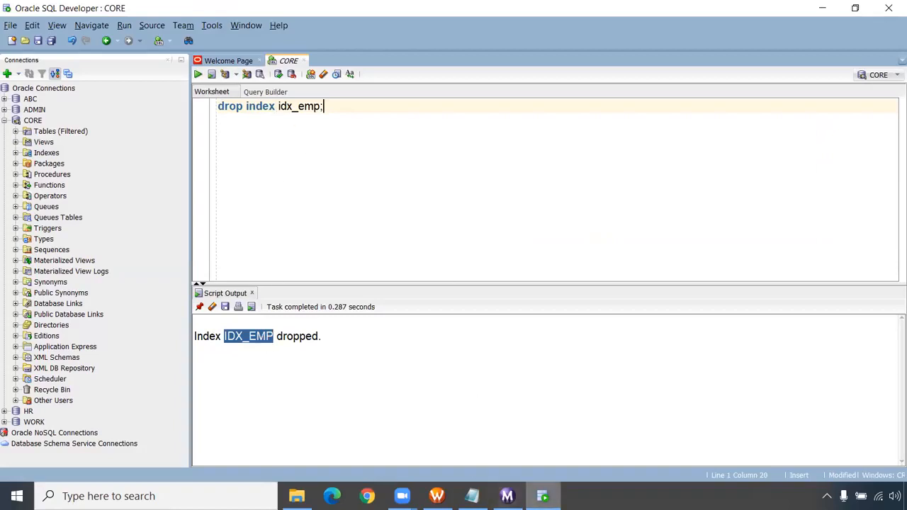
# - Switch to Workflow Manager and start the wf_Master workflow again
pyautogui.moveTo(472, 496)
pyautogui.click(437, 496)
pyautogui.rightClick(381, 317)
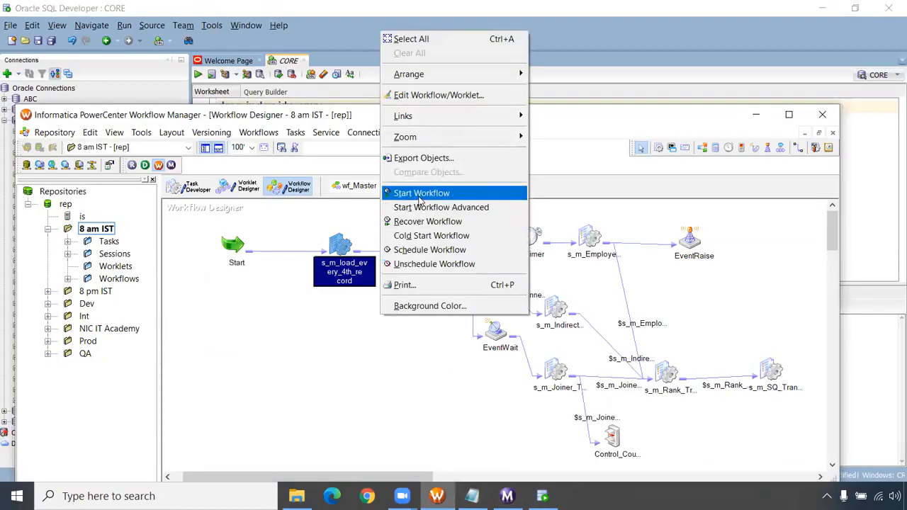
pyautogui.click(419, 194)
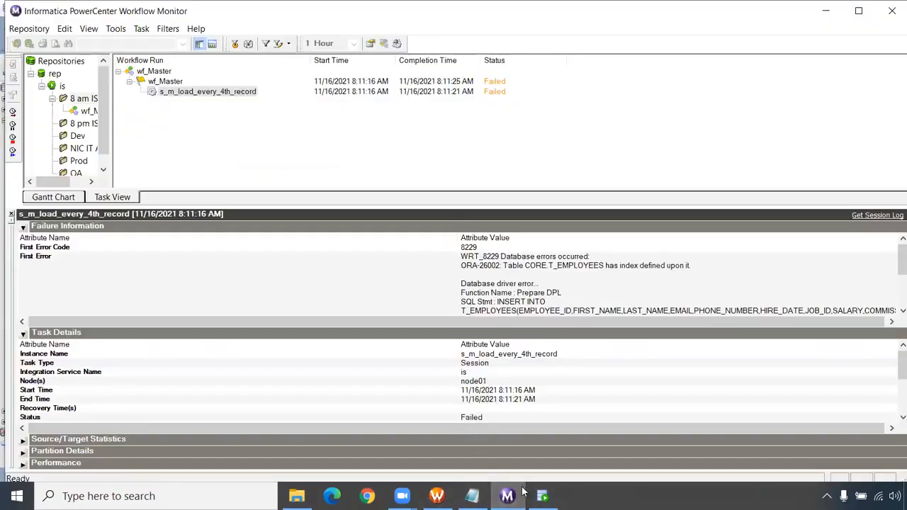
# - Arrange Workflow Manager beneath the Workflow Monitor run list and follow the progress of the wf_Master tasks against the diagram
pyautogui.click(436, 496)
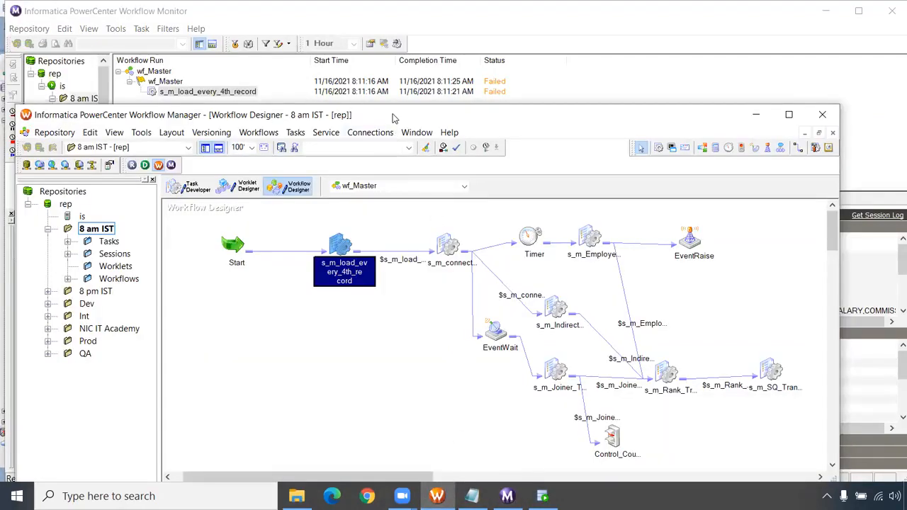
pyautogui.moveTo(393, 118); pyautogui.dragTo(315, 154)
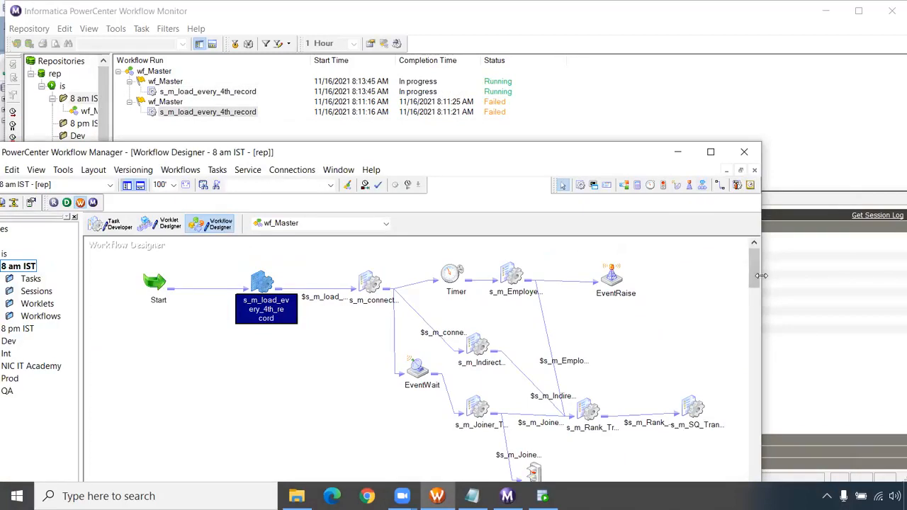
pyautogui.moveTo(761, 276); pyautogui.dragTo(846, 275)
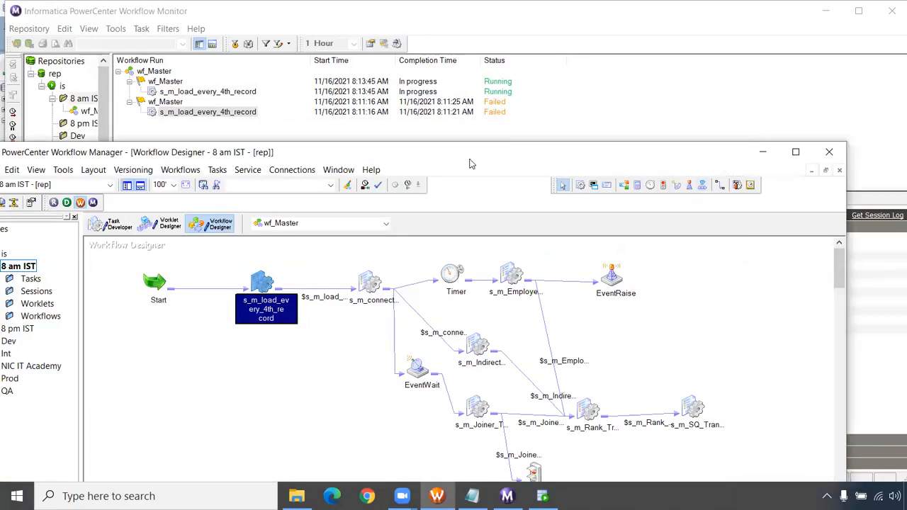
pyautogui.moveTo(469, 164); pyautogui.dragTo(517, 164)
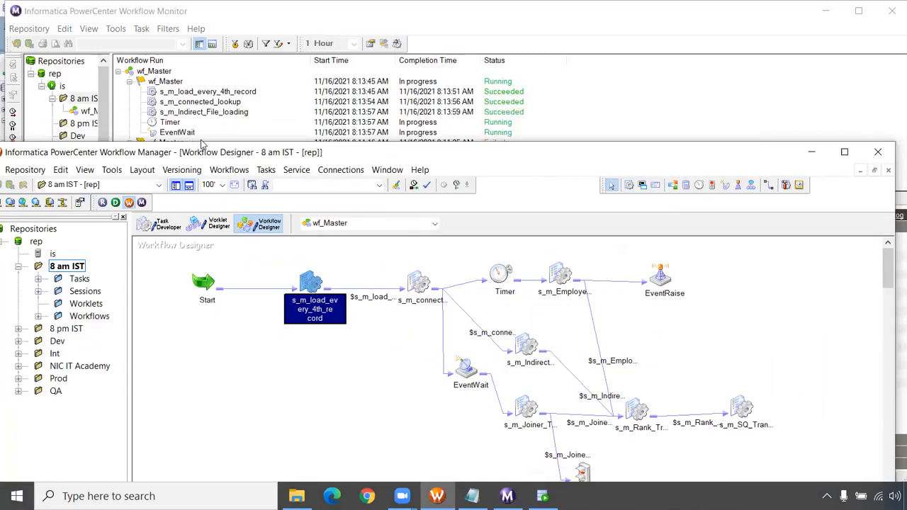
pyautogui.moveTo(216, 157); pyautogui.dragTo(218, 167)
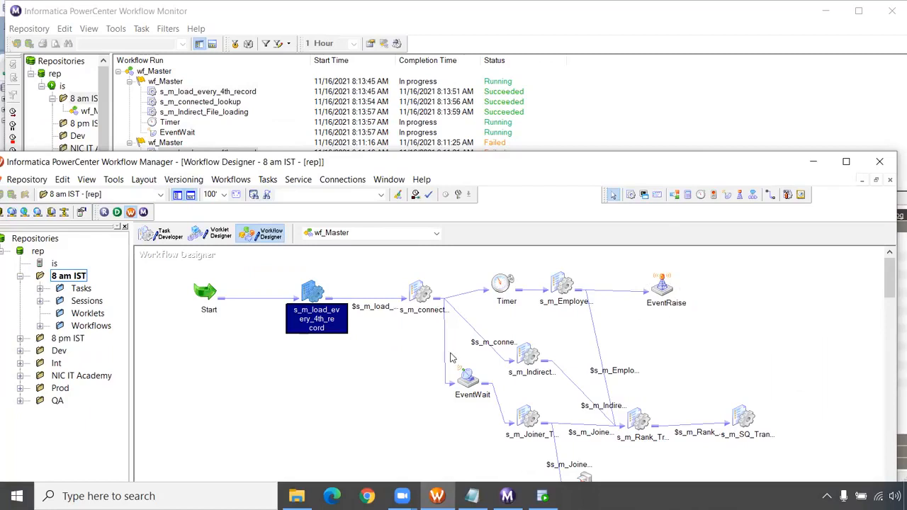
pyautogui.click(361, 32)
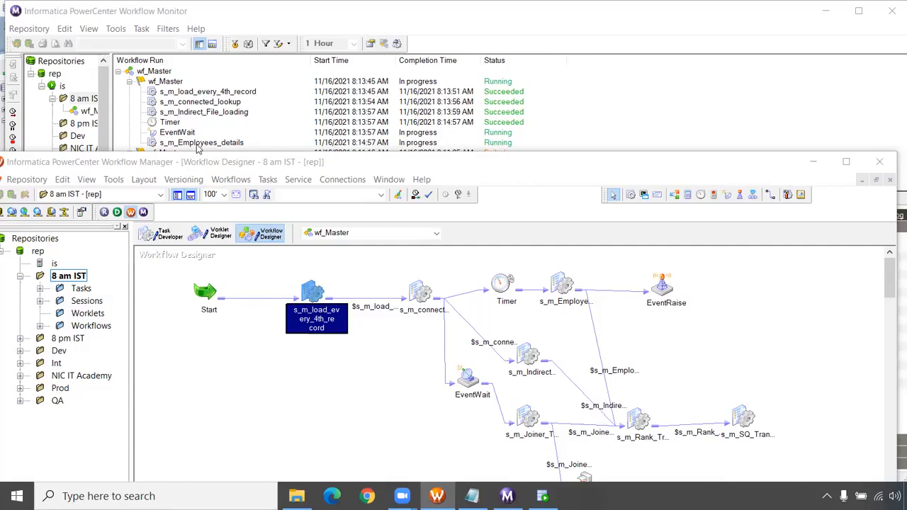
pyautogui.moveTo(201, 168); pyautogui.dragTo(195, 180)
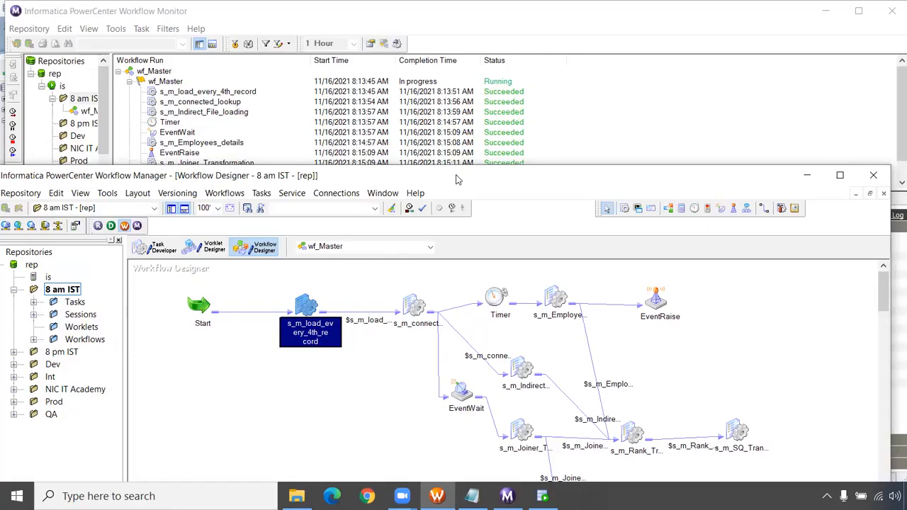
# - Maximize Workflow Manager and disable the Timer task in wf_Master
pyautogui.moveTo(457, 180); pyautogui.dragTo(440, 66)
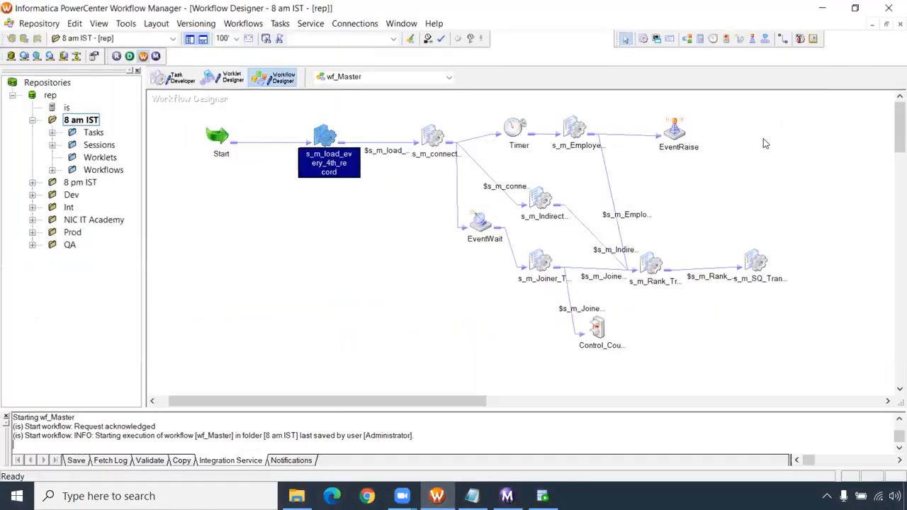
pyautogui.click(822, 63)
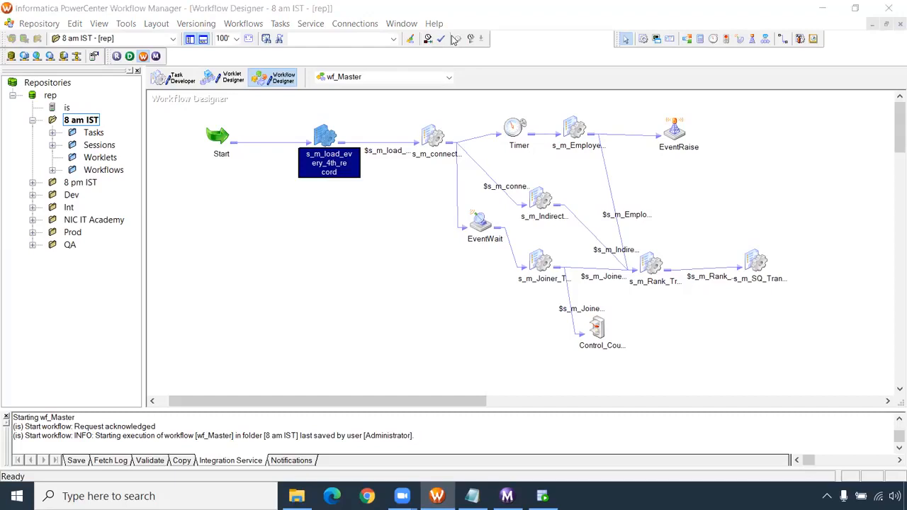
pyautogui.doubleClick(511, 128)
pyautogui.click(158, 280)
pyautogui.click(513, 430)
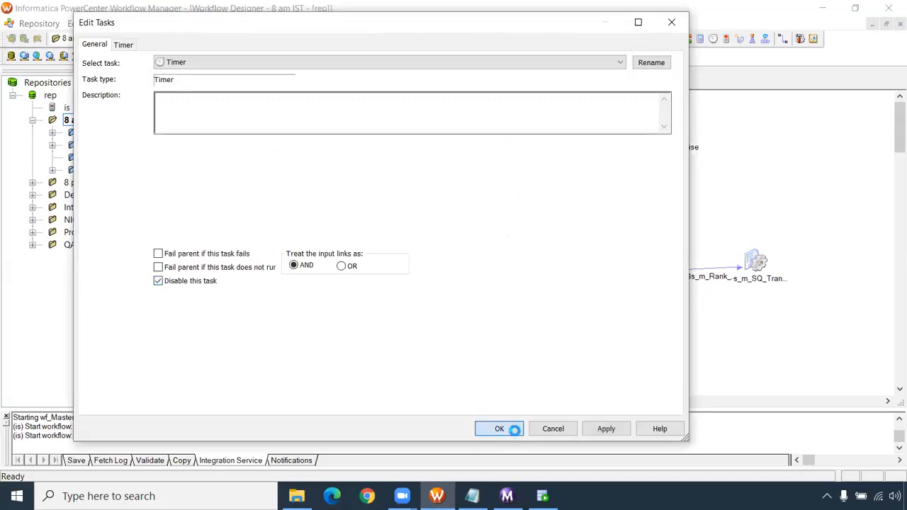
# - Save wf_Master and shift the EventWait and s_m_Joiner tasks down and left in the diagram, clear of s_m_Indirect_File_loading
pyautogui.click(309, 257)
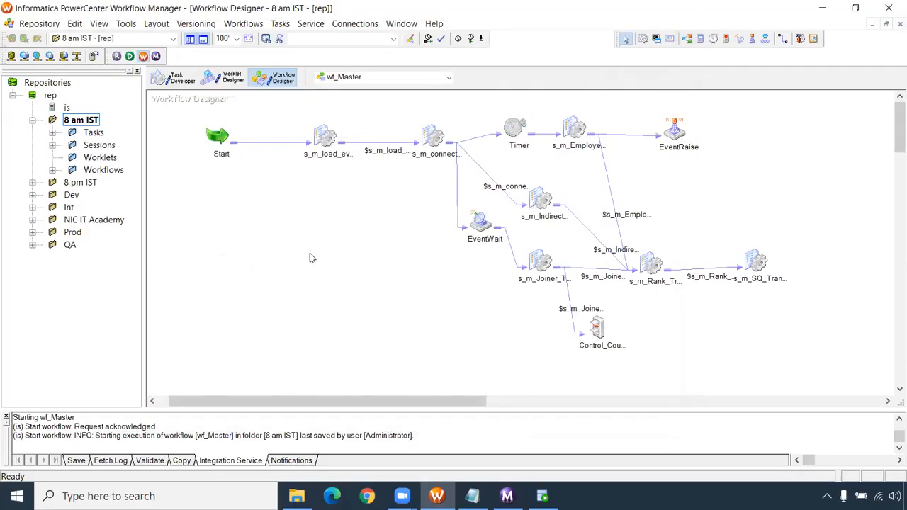
pyautogui.hotkey('ctrl', 's')
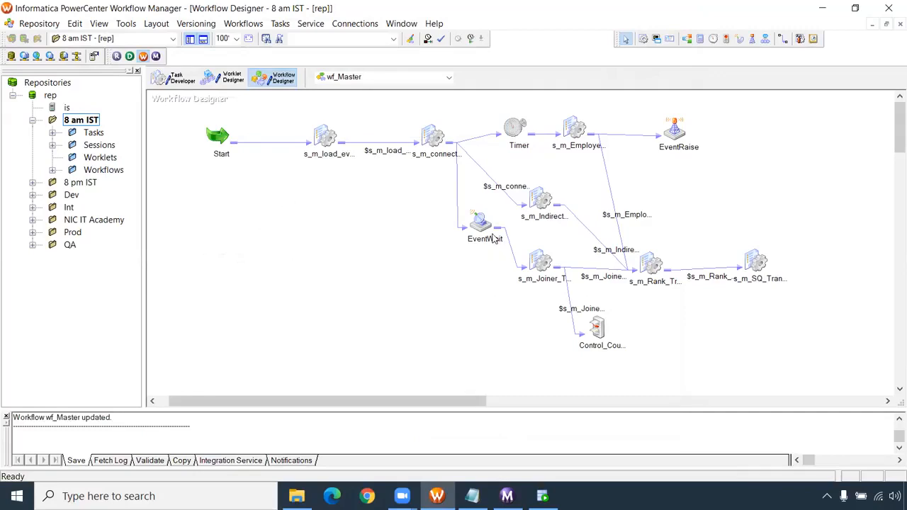
pyautogui.click(542, 206)
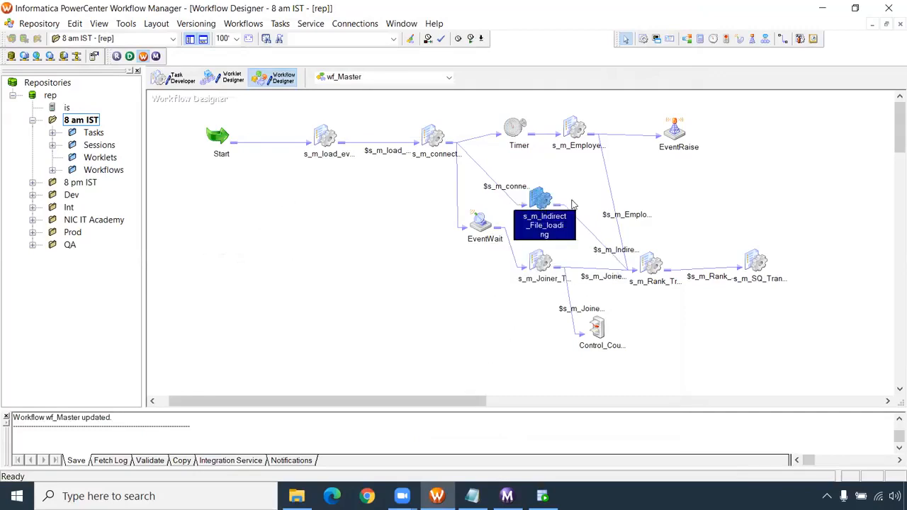
pyautogui.click(479, 224)
pyautogui.moveTo(475, 225); pyautogui.dragTo(457, 234)
pyautogui.moveTo(524, 279); pyautogui.dragTo(516, 297)
pyautogui.click(547, 201)
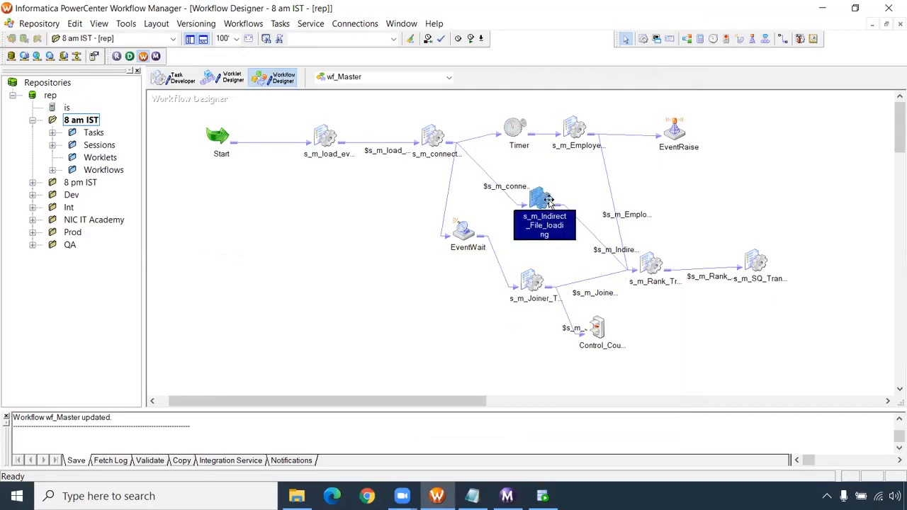
# - Delete the link between the s_m_Rank session and s_m_SQ_Transformation in wf_Master
pyautogui.moveTo(718, 231); pyautogui.dragTo(782, 325)
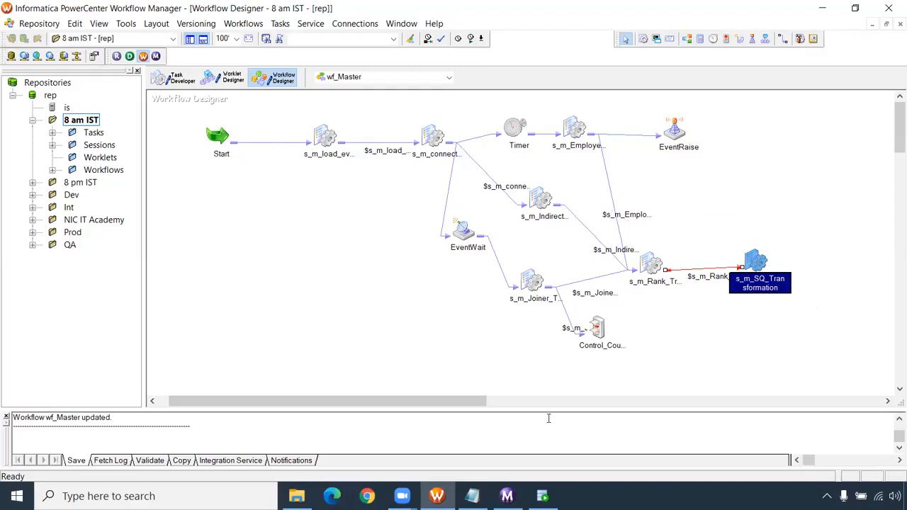
pyautogui.moveTo(484, 407); pyautogui.dragTo(526, 407)
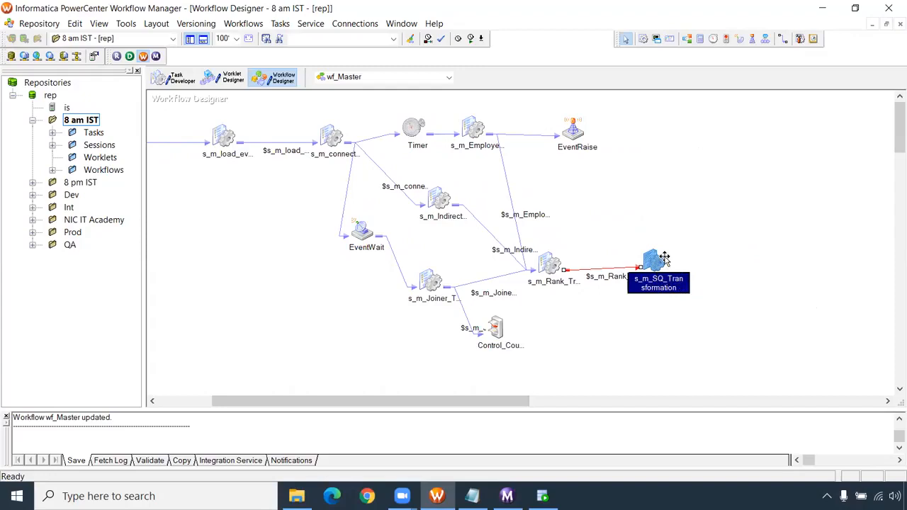
pyautogui.click(603, 312)
pyautogui.click(605, 268)
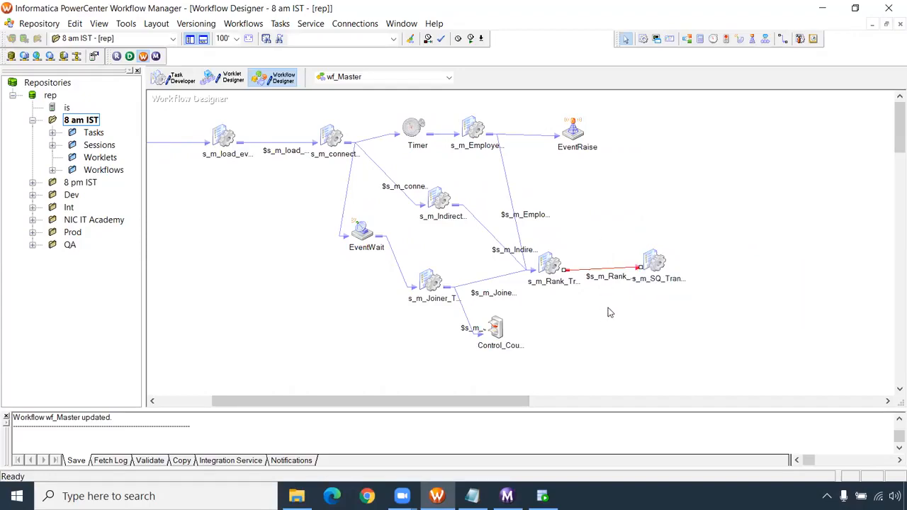
pyautogui.press('Delete')
pyautogui.press('Return')
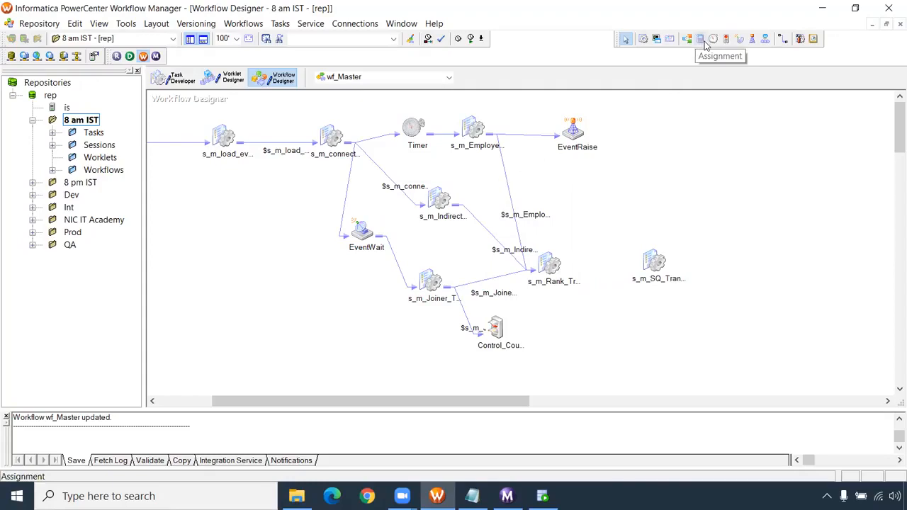
# - Add an Assignment task between s_m_Rank and s_m_SQ_Transformation, shifting s_m_SQ_Transformation right to make room
pyautogui.hotkey('alt', 'Tab')
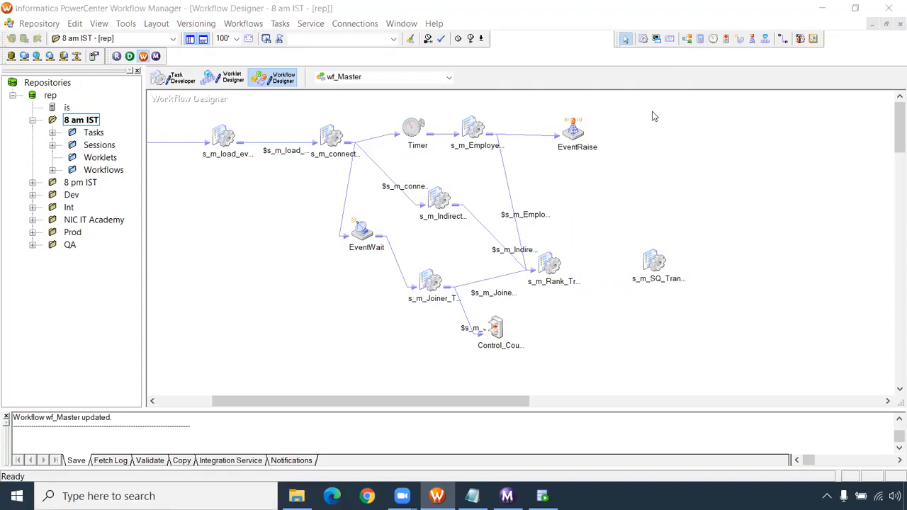
pyautogui.click(699, 41)
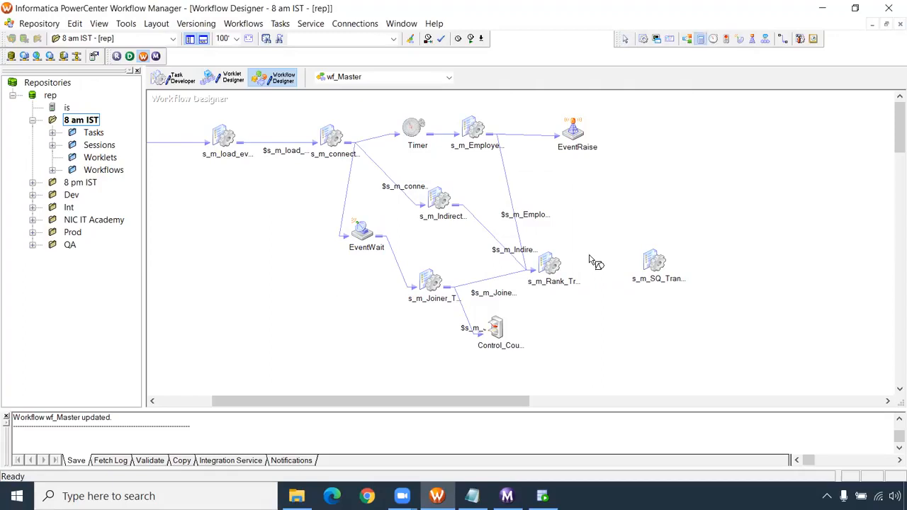
pyautogui.click(607, 266)
pyautogui.moveTo(607, 266); pyautogui.dragTo(597, 266)
pyautogui.moveTo(660, 263); pyautogui.dragTo(685, 263)
pyautogui.click(603, 266)
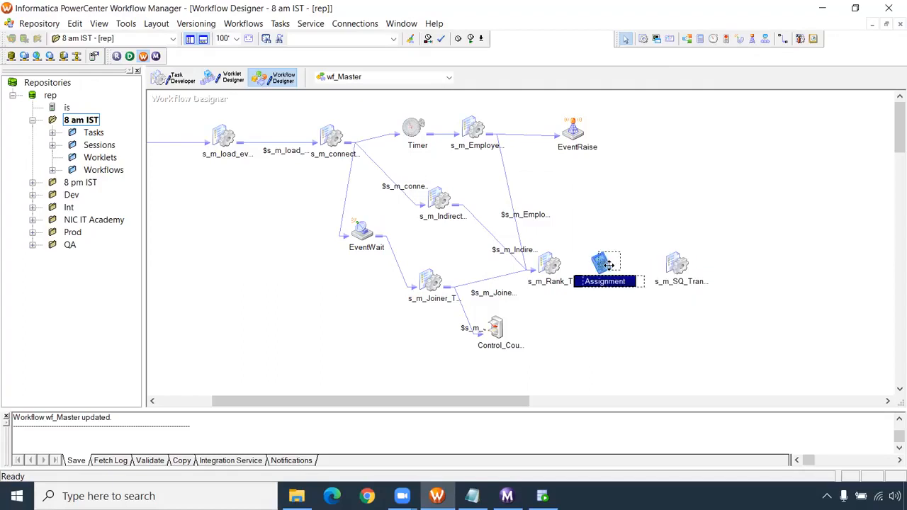
pyautogui.moveTo(602, 266); pyautogui.dragTo(610, 265)
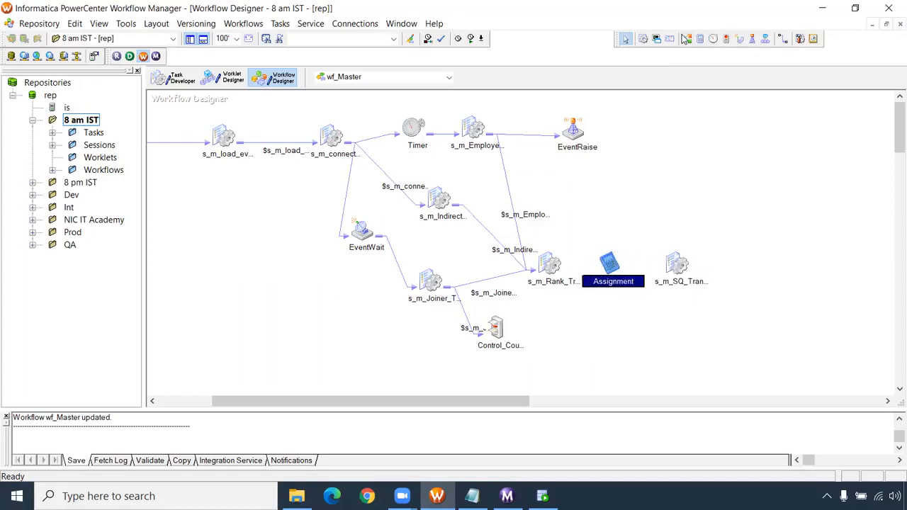
# - Link the s_m_Rank session to the Assignment task and the Assignment task to s_m_SQ_Transformation
pyautogui.click(685, 38)
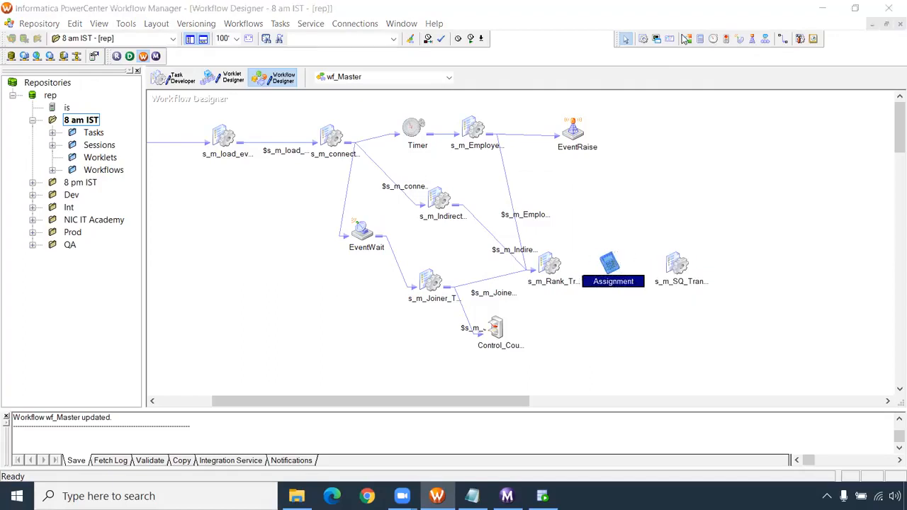
pyautogui.click(780, 40)
pyautogui.moveTo(544, 262); pyautogui.dragTo(666, 266)
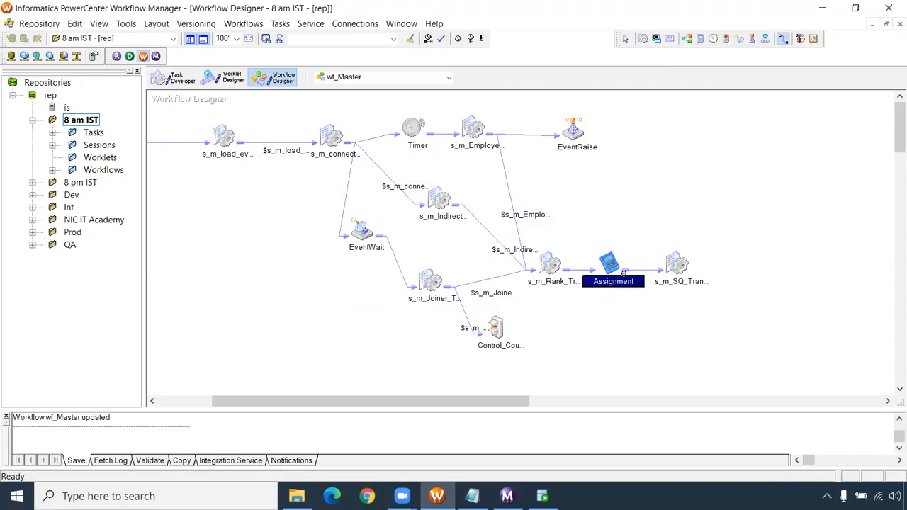
# - Declare a persistent integer variable named $$cnt in the wf_Master workflow properties
pyautogui.click(243, 25)
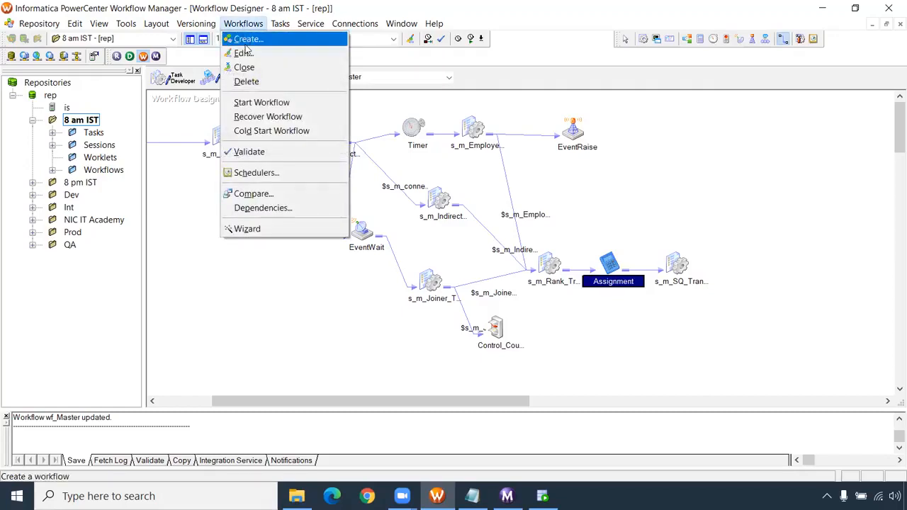
pyautogui.click(246, 55)
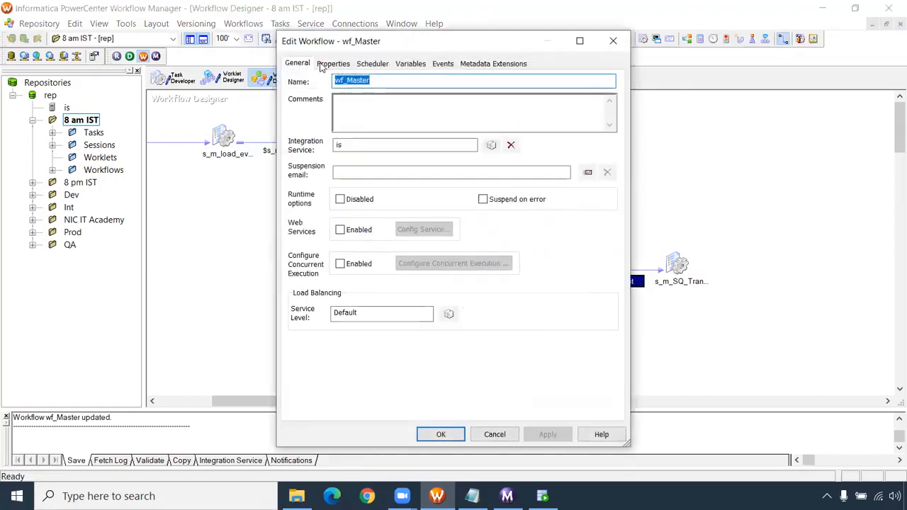
pyautogui.click(412, 65)
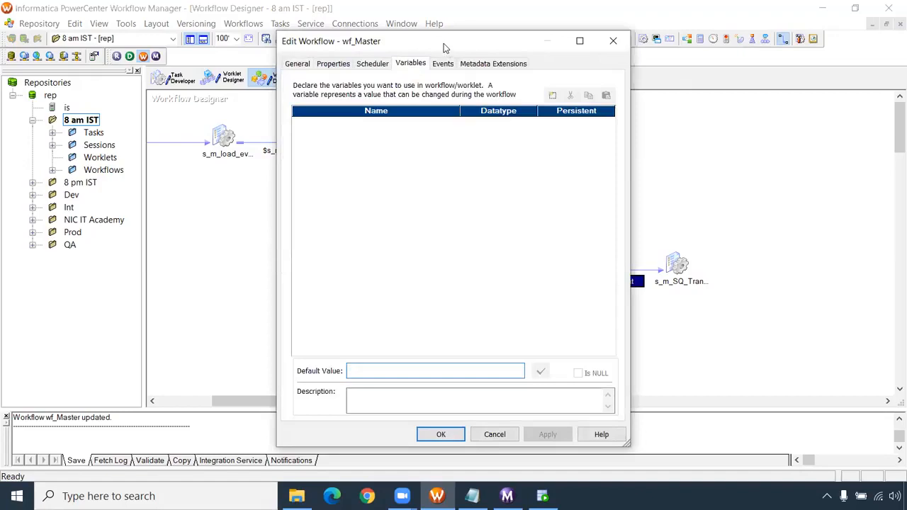
pyautogui.moveTo(444, 43); pyautogui.dragTo(329, 48)
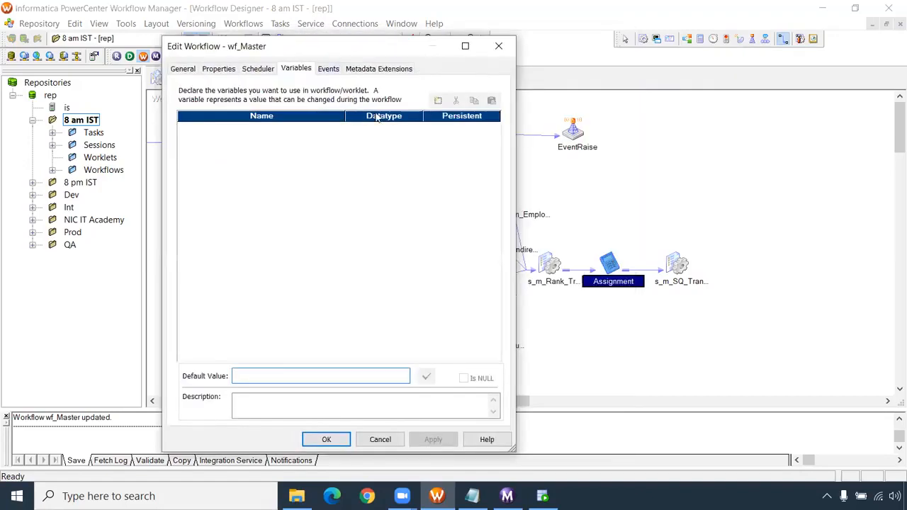
pyautogui.click(439, 102)
pyautogui.moveTo(246, 126); pyautogui.dragTo(192, 126)
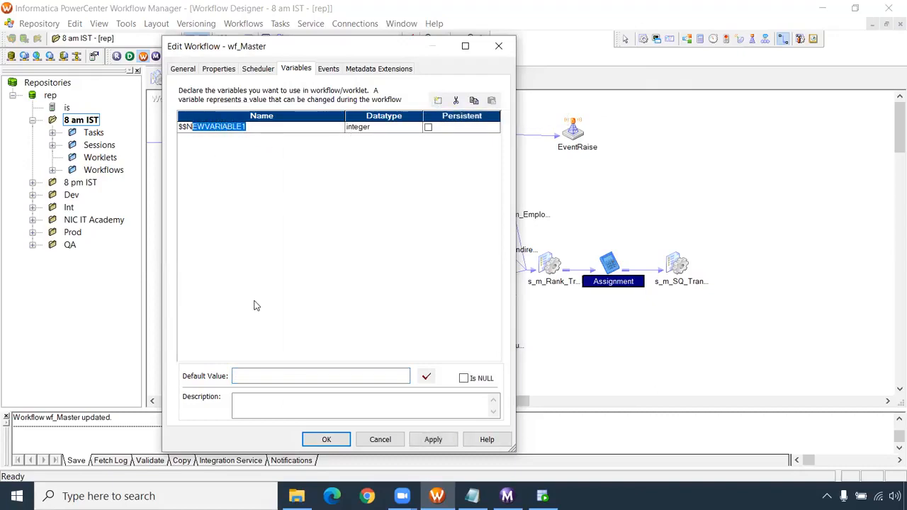
pyautogui.press('BackSpace')
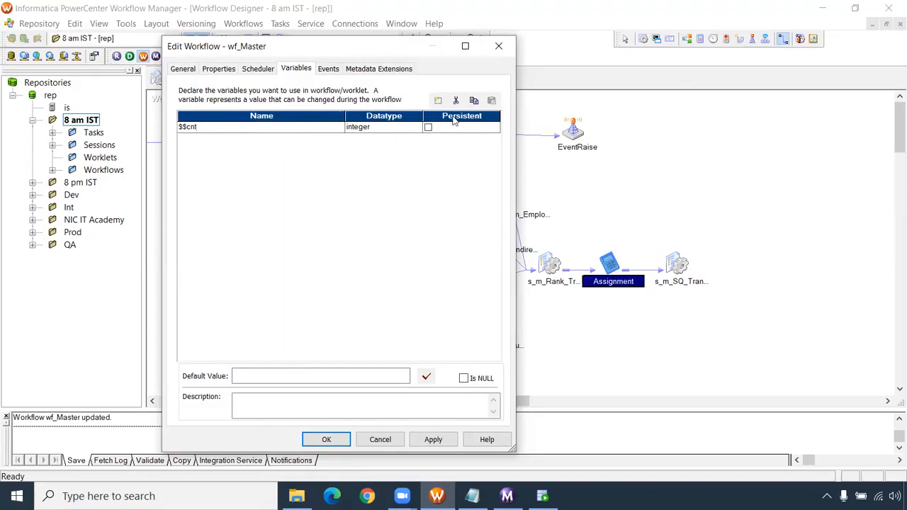
pyautogui.click(429, 130)
pyautogui.click(428, 128)
pyautogui.click(433, 439)
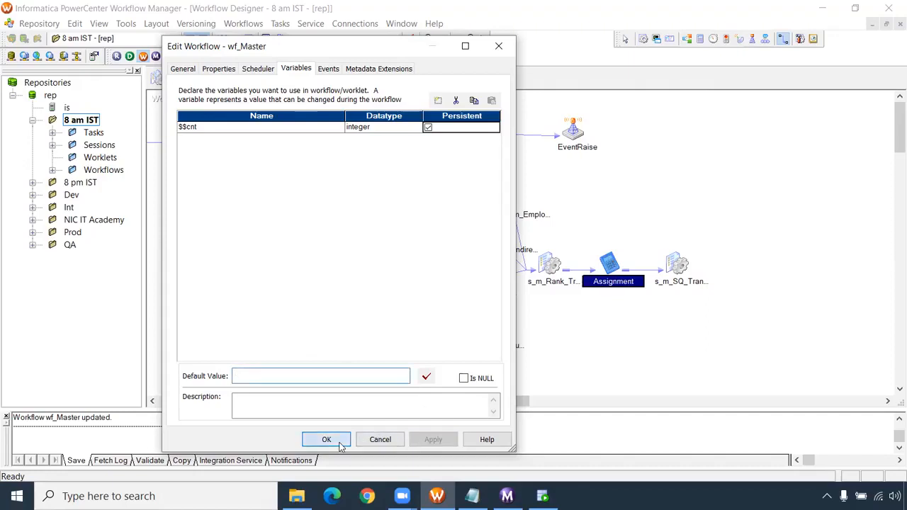
pyautogui.click(327, 439)
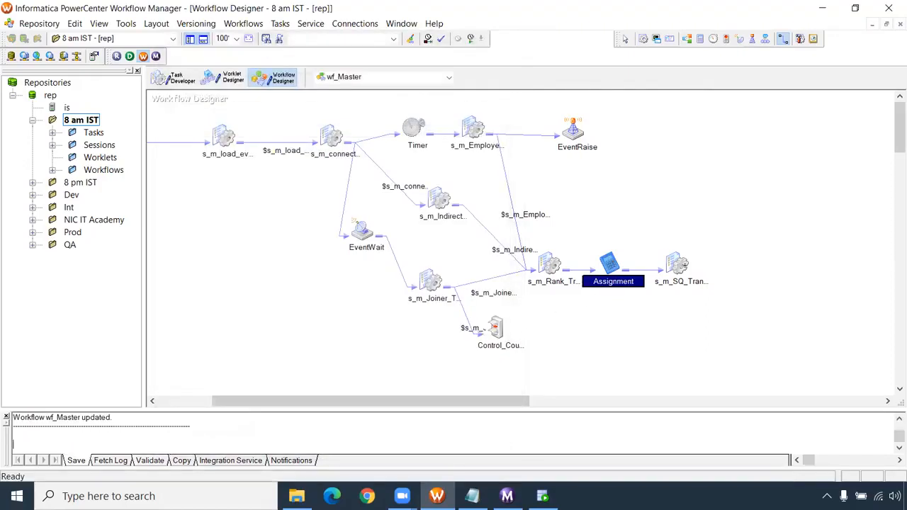
# - Move s_m_SQ_Transformation further right and set the condition $$cnt=3 on the link from Assignment to it
pyautogui.moveTo(684, 265); pyautogui.dragTo(750, 265)
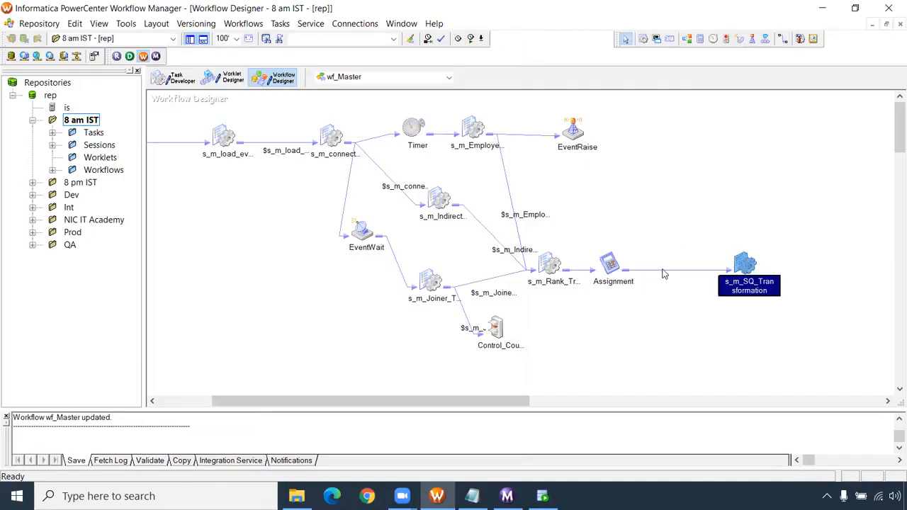
pyautogui.click(663, 272)
pyautogui.doubleClick(664, 272)
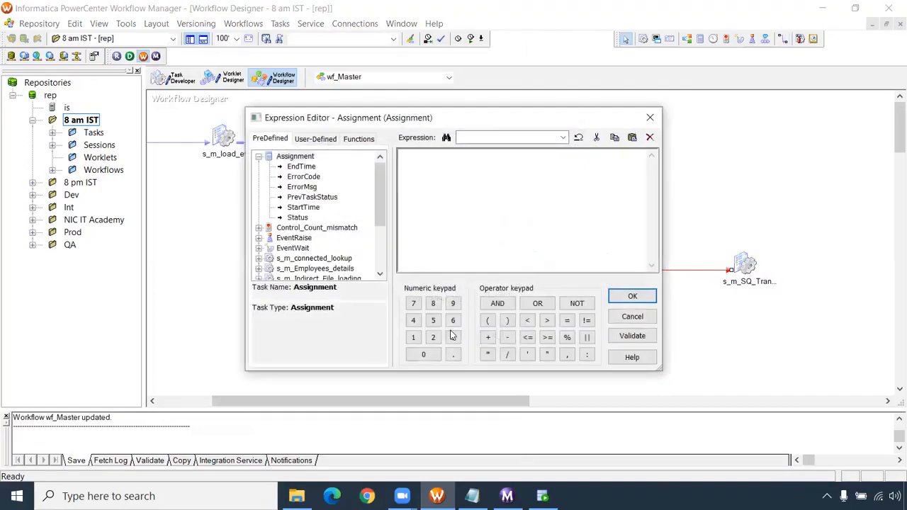
pyautogui.click(326, 139)
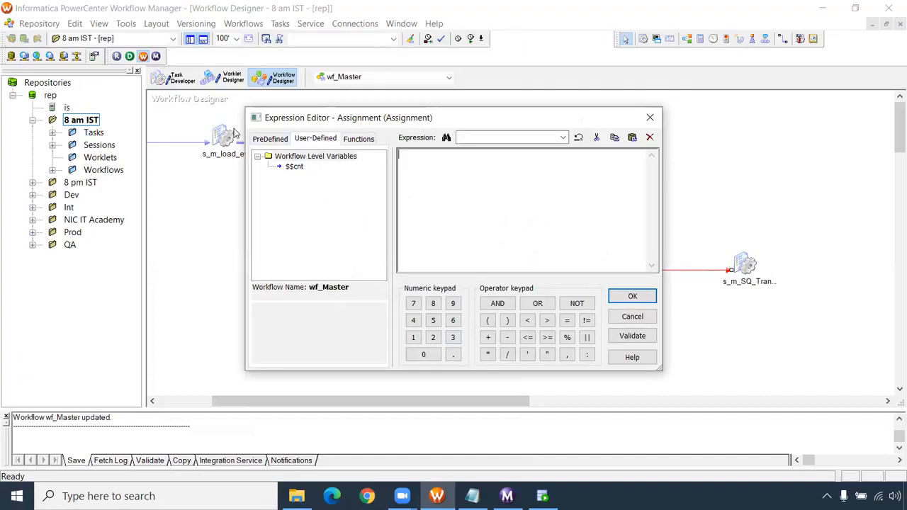
pyautogui.click(294, 168)
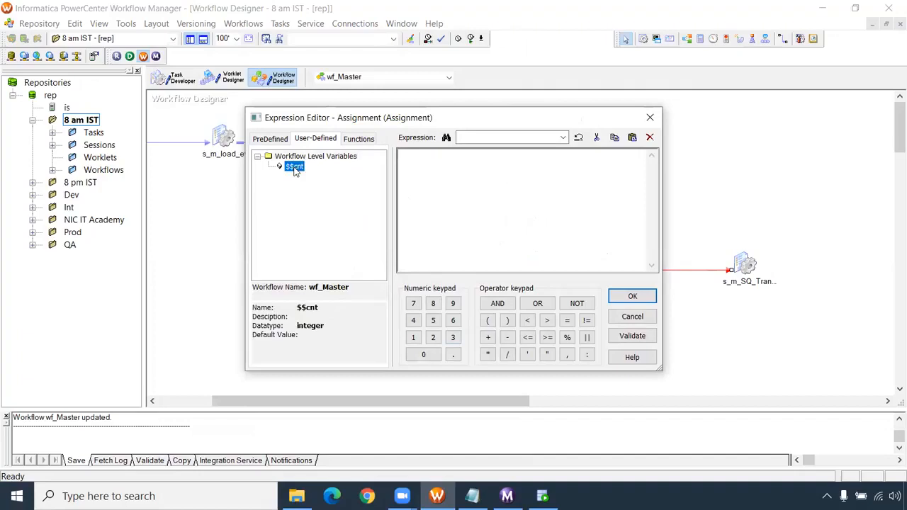
pyautogui.click(427, 157)
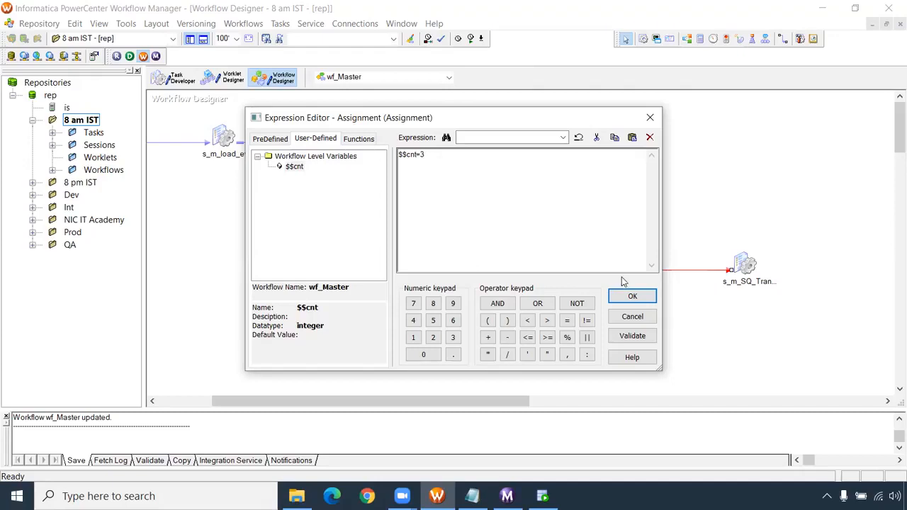
pyautogui.click(632, 296)
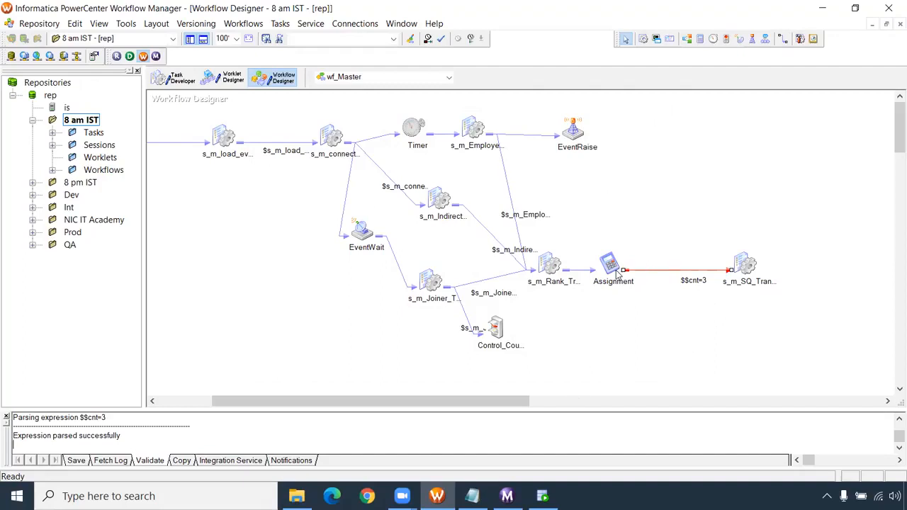
pyautogui.click(485, 25)
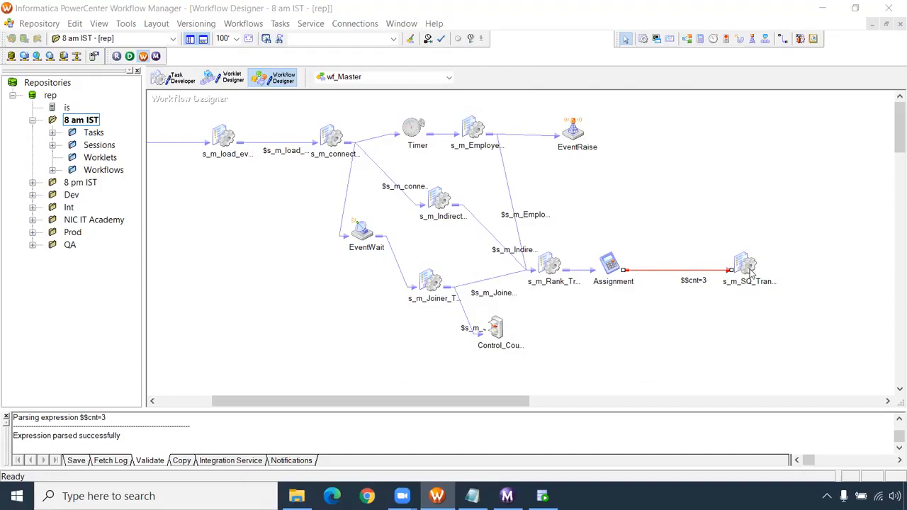
# - Add a second Assignment task after s_m_SQ_Transformation and link the session to it
pyautogui.moveTo(489, 399); pyautogui.dragTo(523, 399)
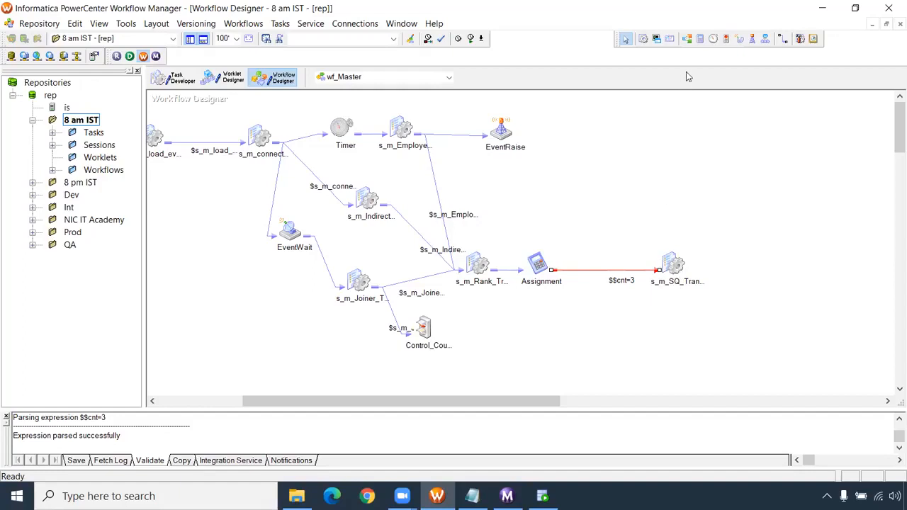
pyautogui.click(700, 38)
pyautogui.click(730, 262)
pyautogui.moveTo(751, 267); pyautogui.dragTo(754, 262)
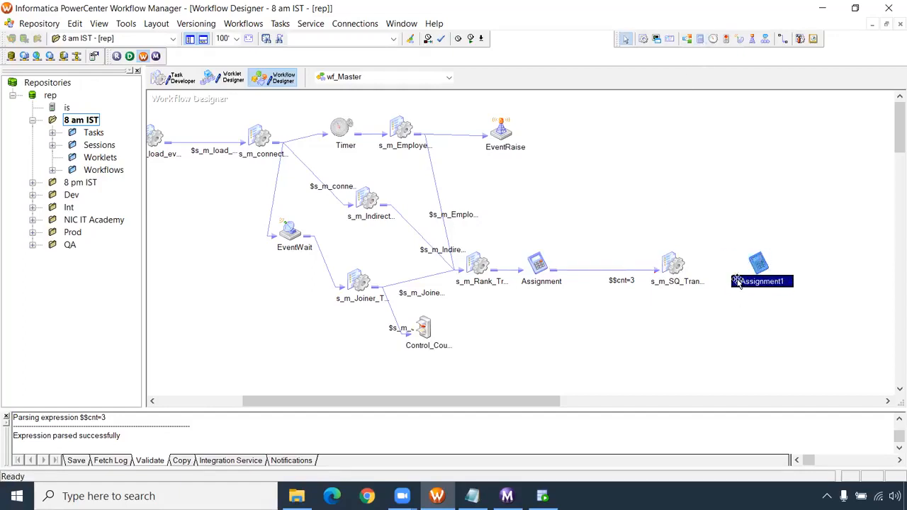
pyautogui.click(783, 40)
pyautogui.moveTo(670, 264); pyautogui.dragTo(743, 265)
pyautogui.click(625, 40)
# - Add an expression to the Assignment1 task that sets $$cnt to 0, and save wf_Master
pyautogui.doubleClick(758, 265)
pyautogui.click(133, 44)
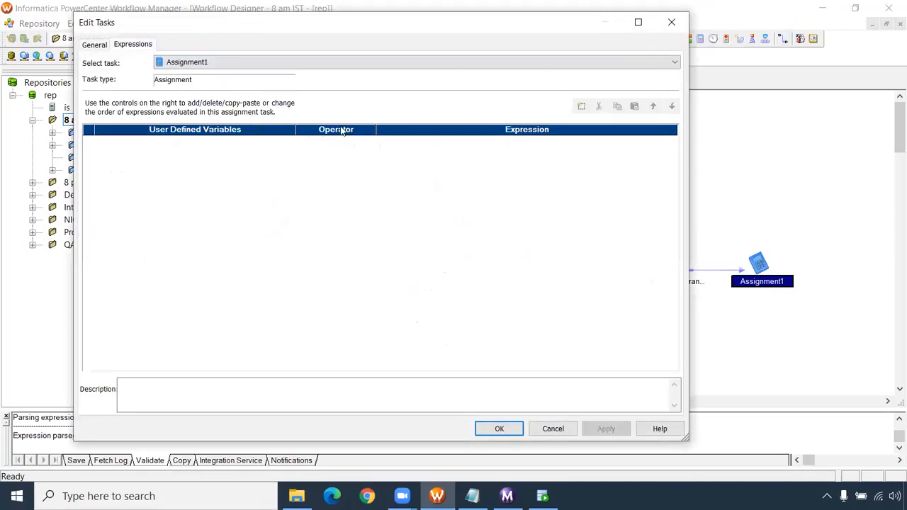
pyautogui.click(581, 106)
pyautogui.click(425, 144)
pyautogui.write('0')
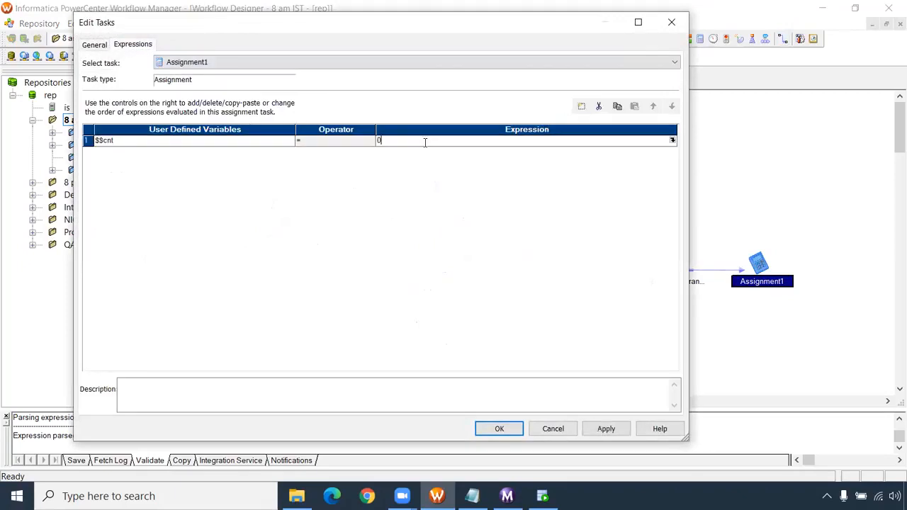
pyautogui.click(486, 430)
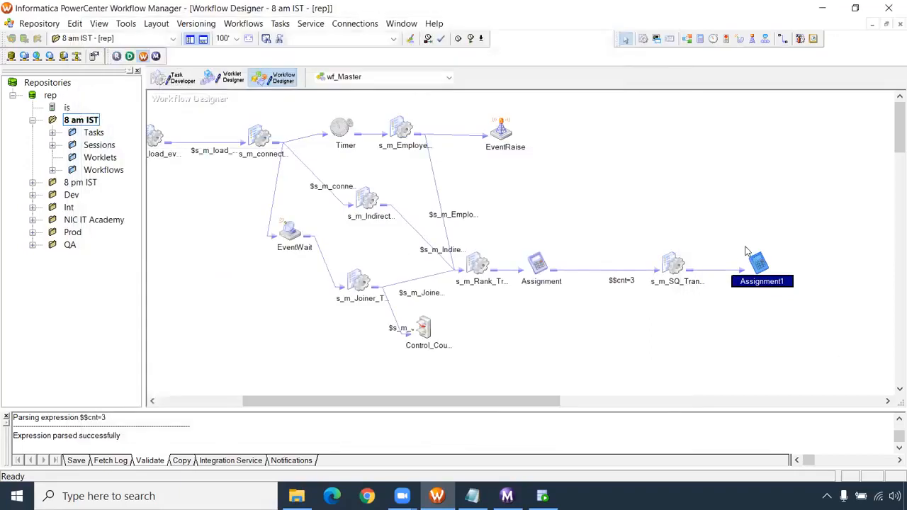
pyautogui.click(640, 330)
pyautogui.hotkey('ctrl', 's')
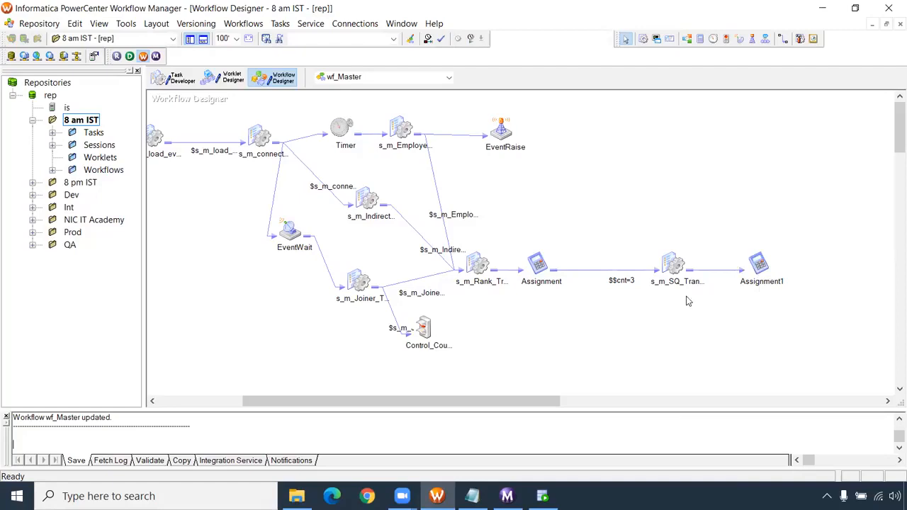
# - Start wf_Master, then switch to the Workflow Monitor and close the task details pane to show its run list
pyautogui.moveTo(470, 404); pyautogui.dragTo(428, 403)
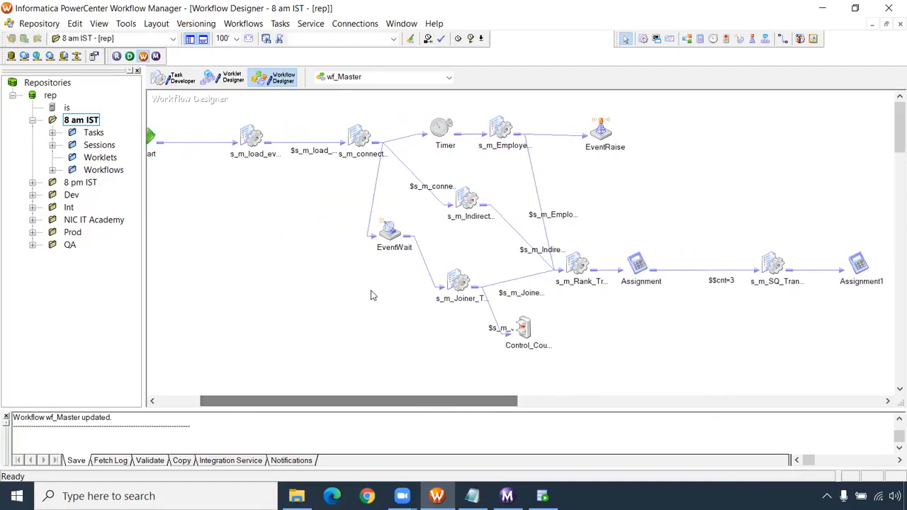
pyautogui.rightClick(330, 260)
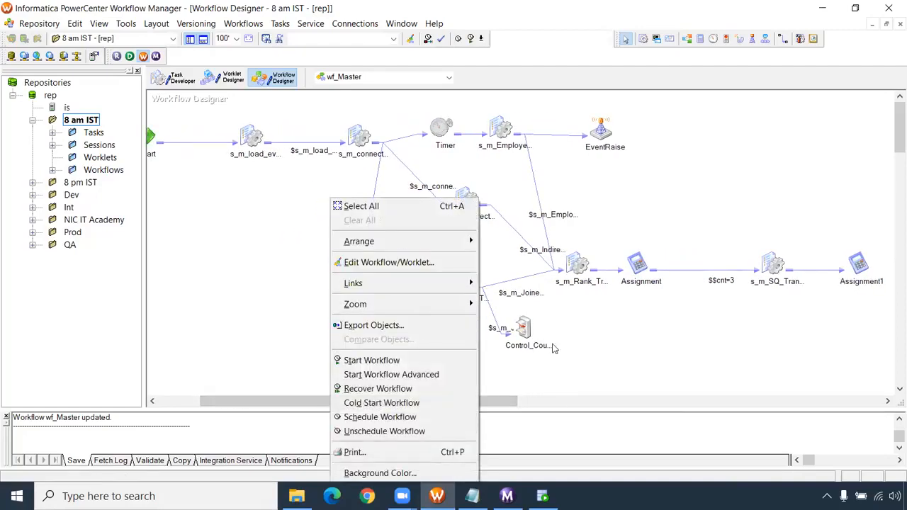
pyautogui.click(427, 361)
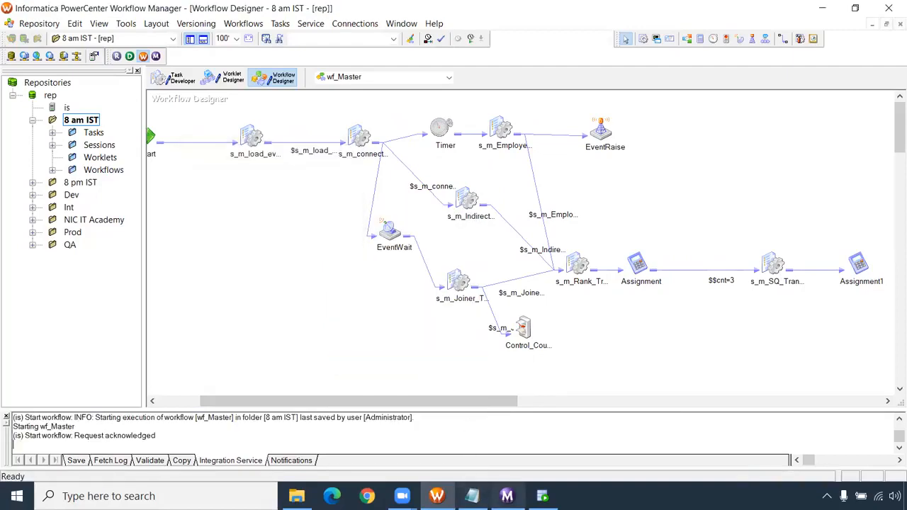
pyautogui.moveTo(506, 496)
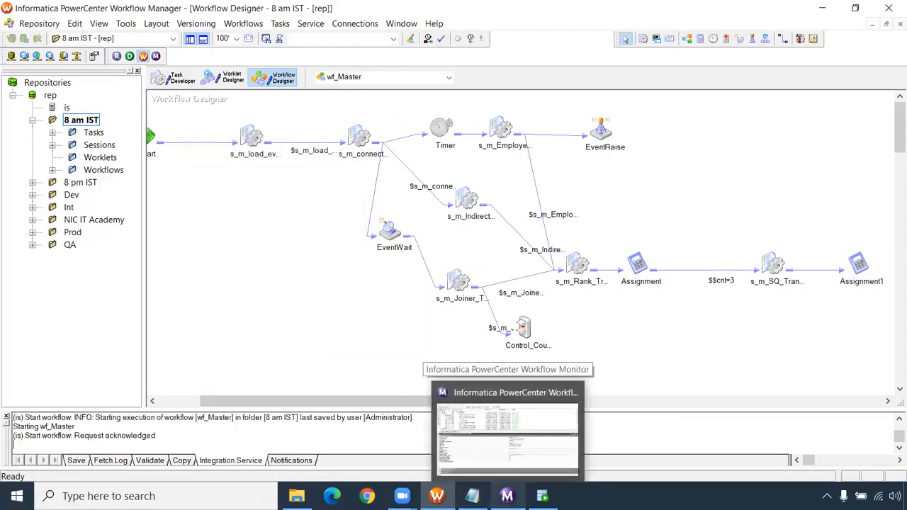
pyautogui.click(506, 432)
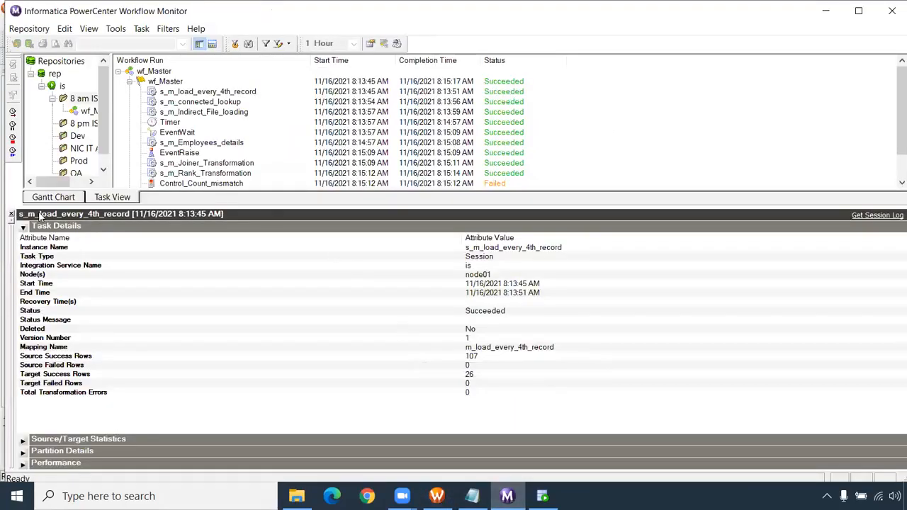
pyautogui.click(11, 214)
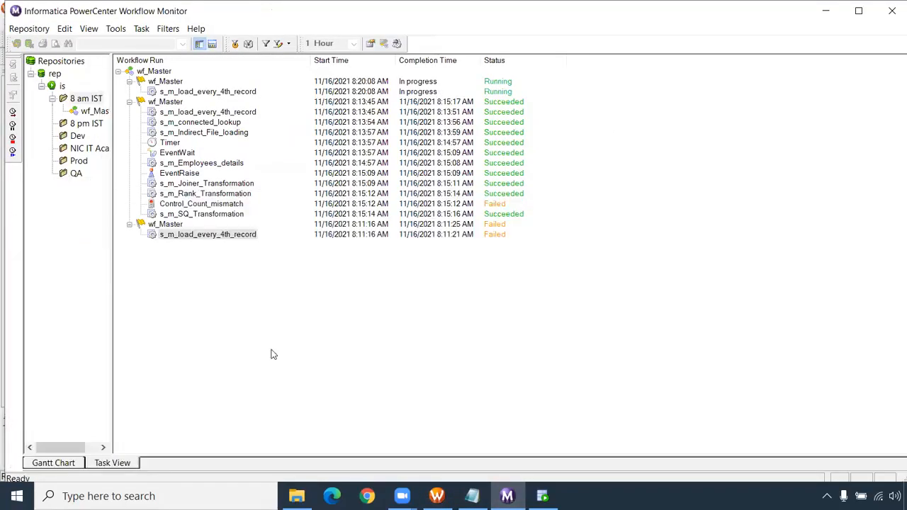
# - Examine the latest wf_Master run in the Workflow Monitor, checking the s_m_Rank_Transformation and Assignment tasks against the workflow design
pyautogui.click(437, 496)
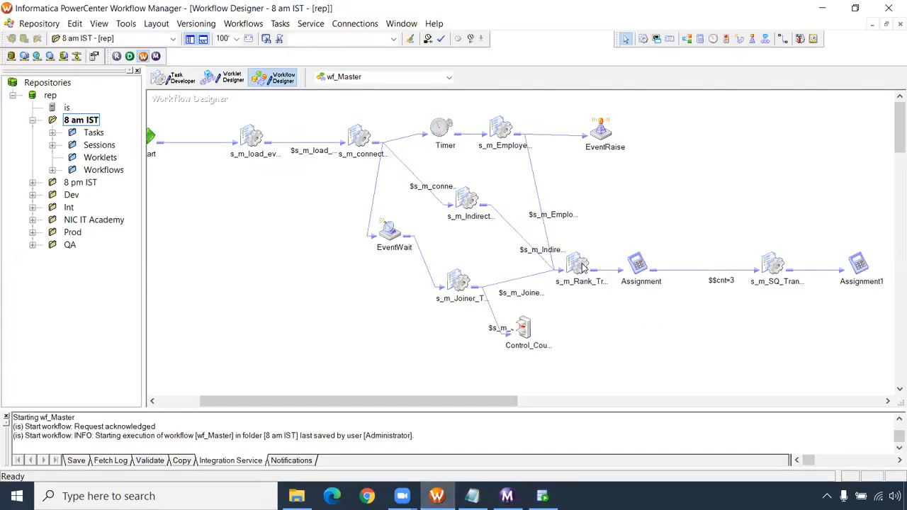
pyautogui.click(506, 496)
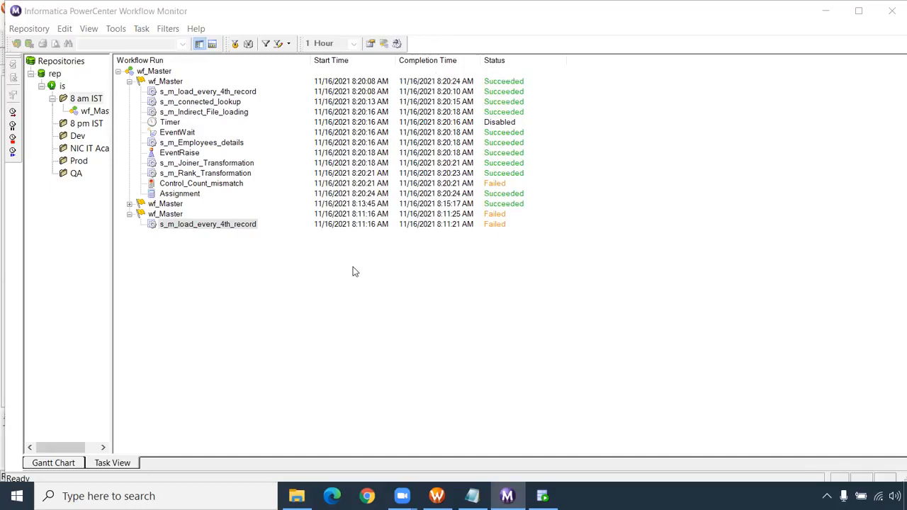
pyautogui.click(202, 194)
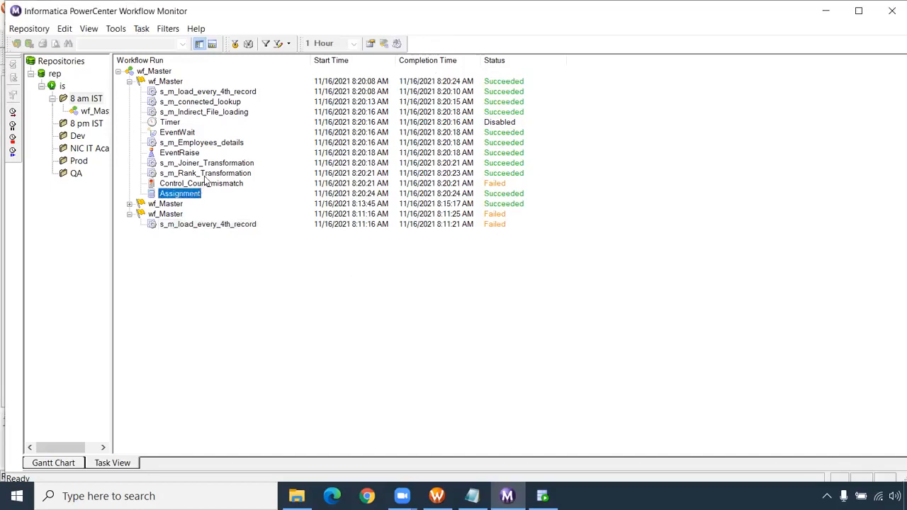
pyautogui.click(208, 174)
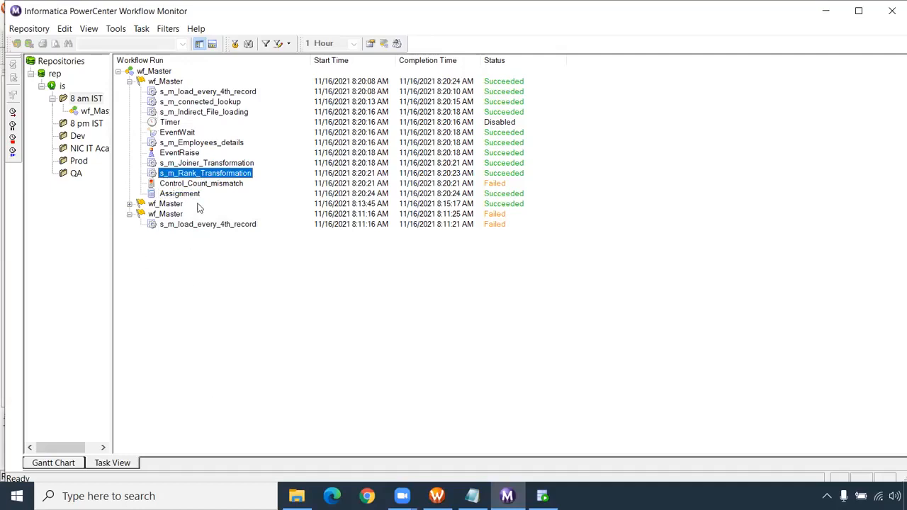
pyautogui.click(195, 195)
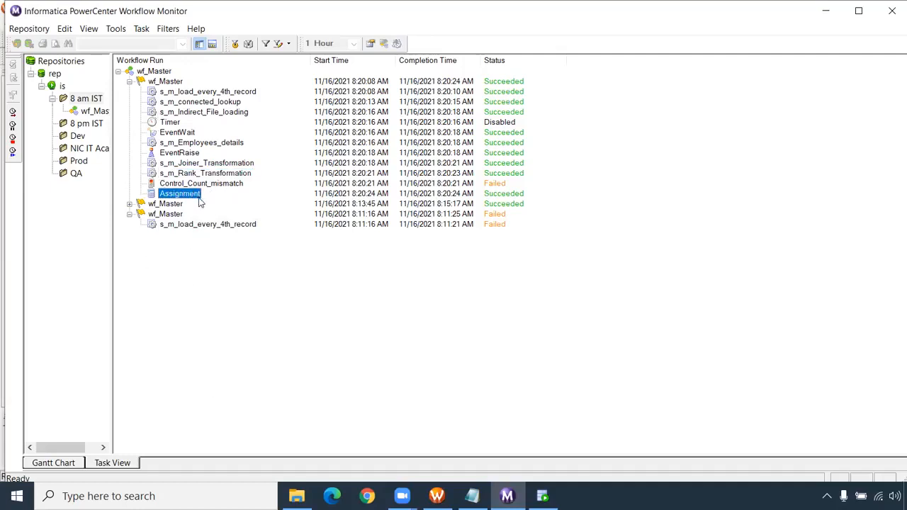
pyautogui.rightClick(184, 195)
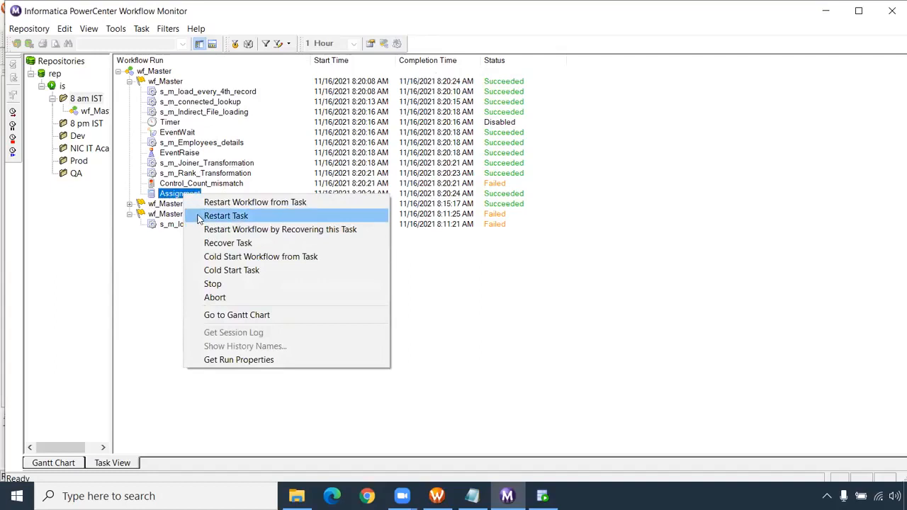
pyautogui.click(182, 196)
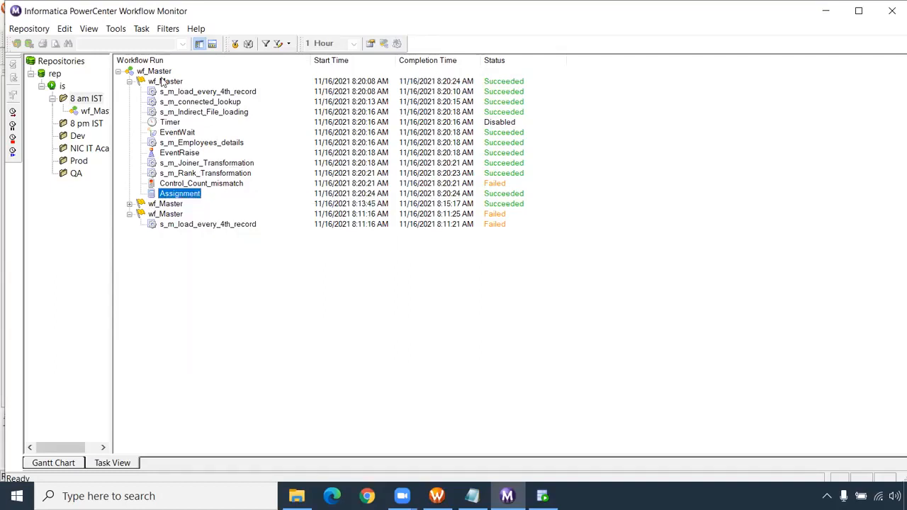
# - Examine the latest wf_Master run's workflow log for the $$cnt=3 link condition and the persisted value of $$cnt
pyautogui.rightClick(162, 81)
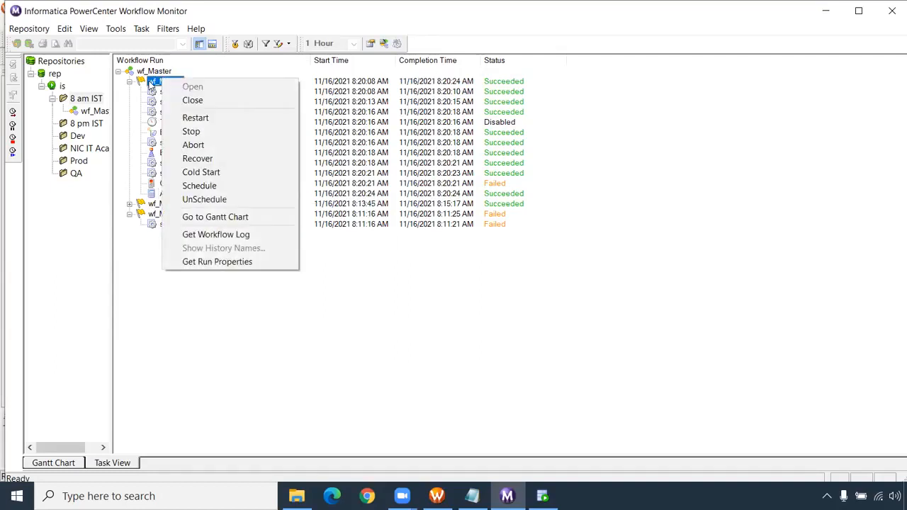
pyautogui.click(219, 240)
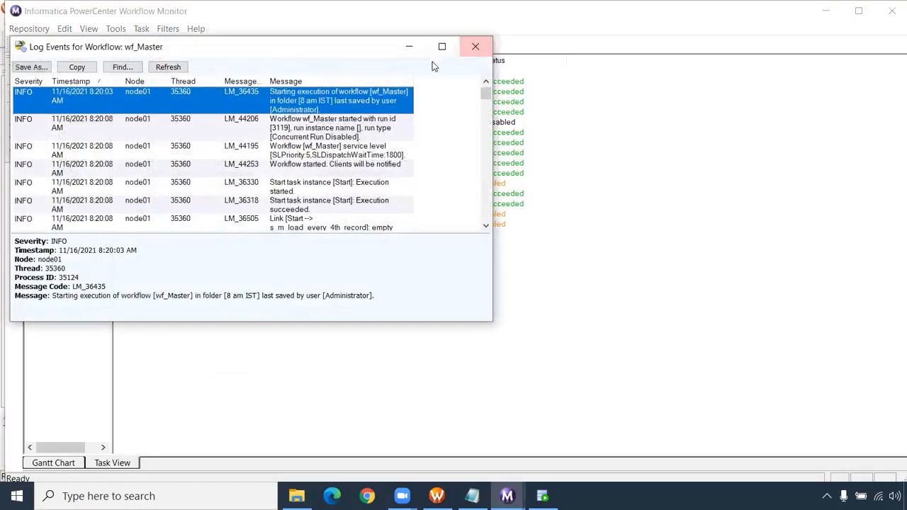
pyautogui.click(443, 47)
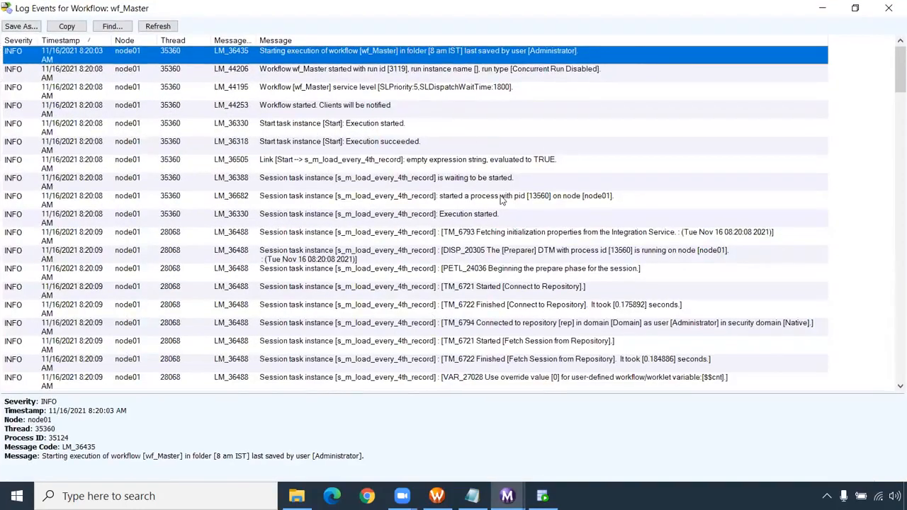
pyautogui.scroll(-6, 505, 202)
pyautogui.scroll(-15, 506, 202)
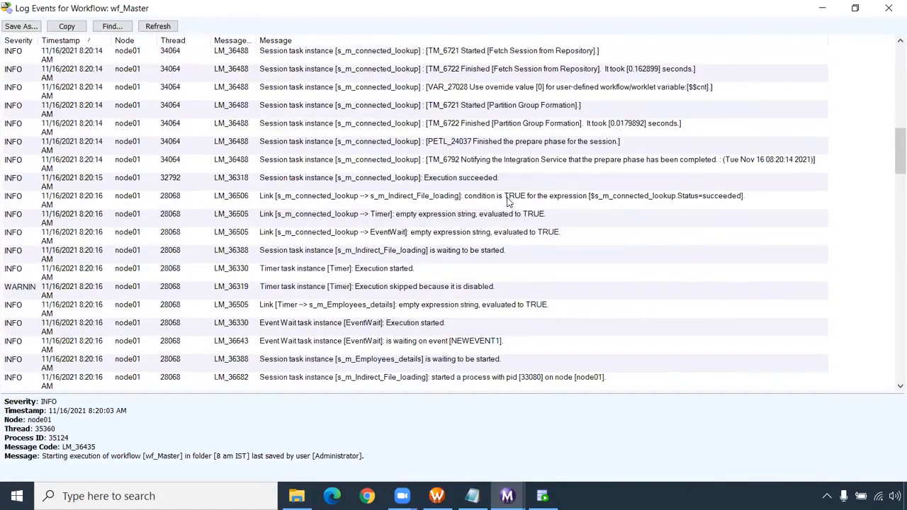
pyautogui.scroll(-15, 507, 202)
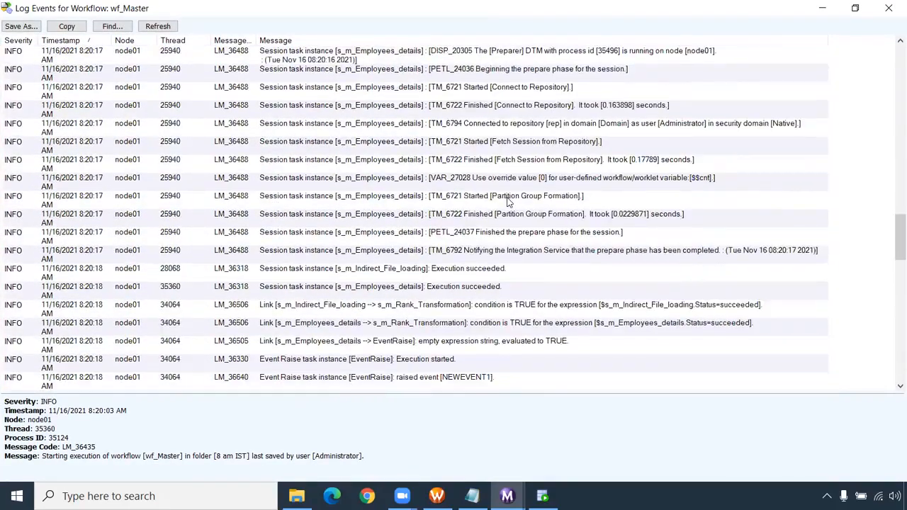
pyautogui.scroll(-8, 506, 202)
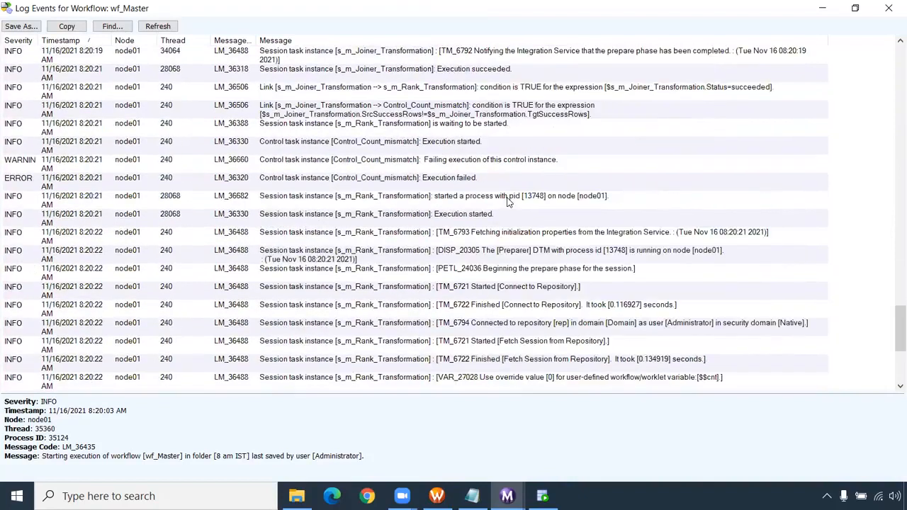
pyautogui.click(545, 322)
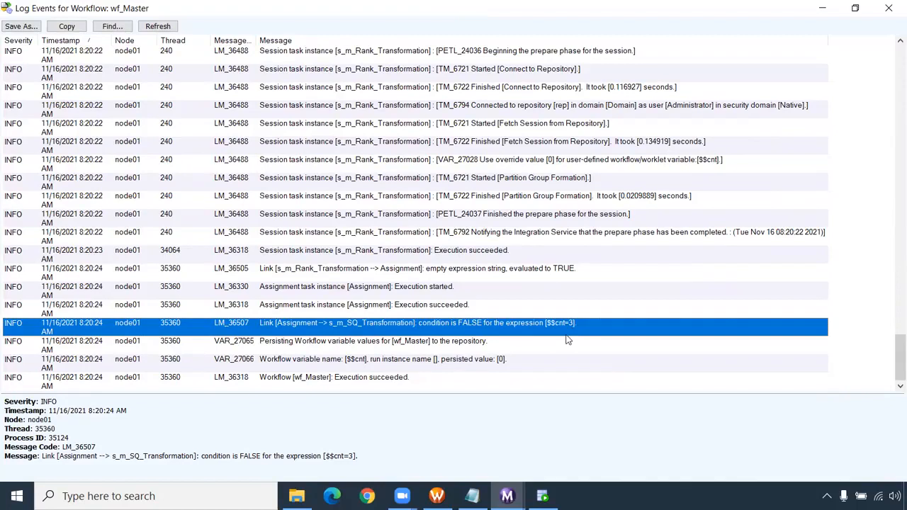
pyautogui.click(489, 360)
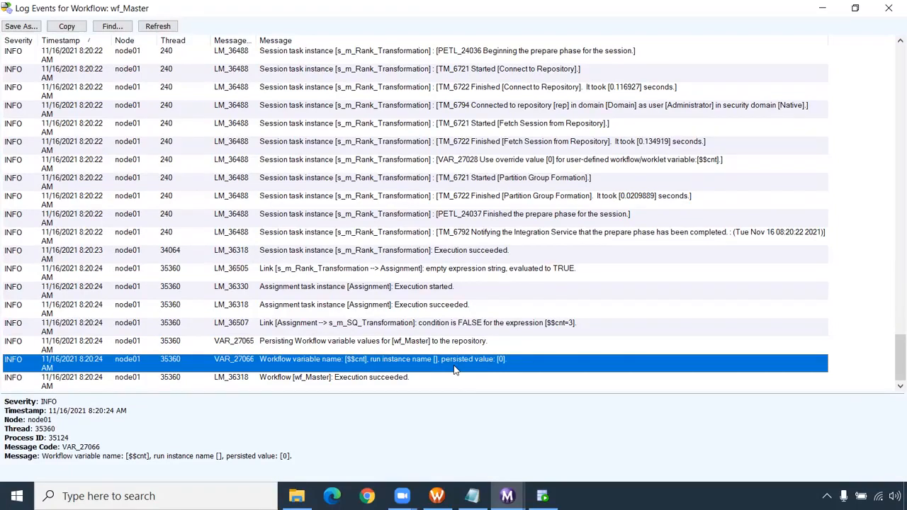
pyautogui.click(571, 325)
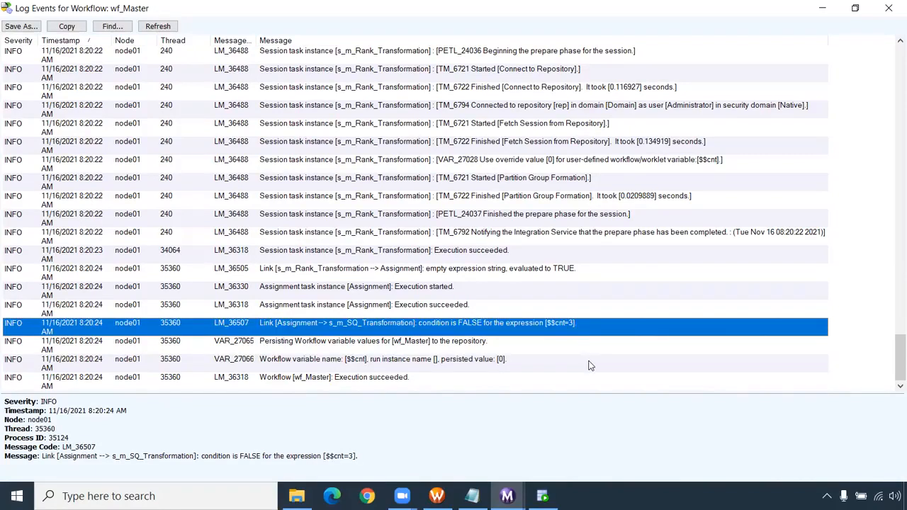
pyautogui.click(888, 7)
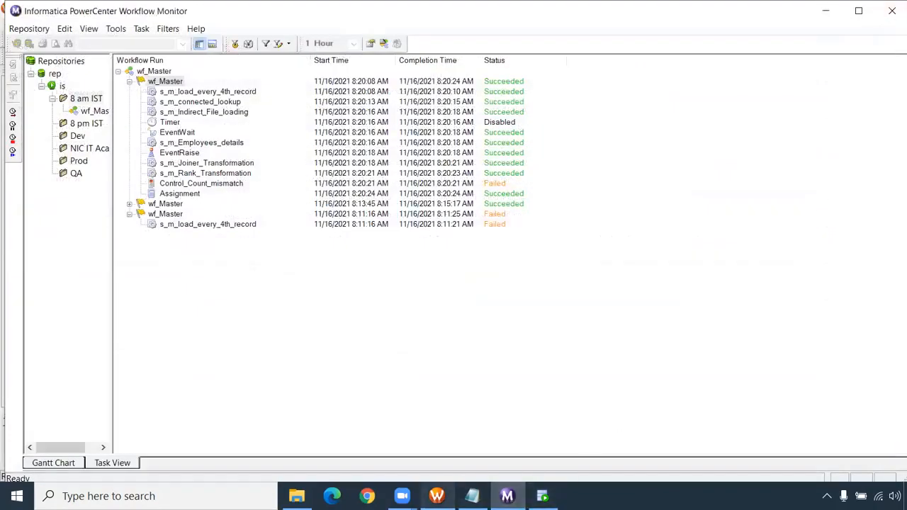
# - In the Workflow Manager, open the first Assignment task for editing and add an expression row for the variable $$cnt
pyautogui.click(436, 496)
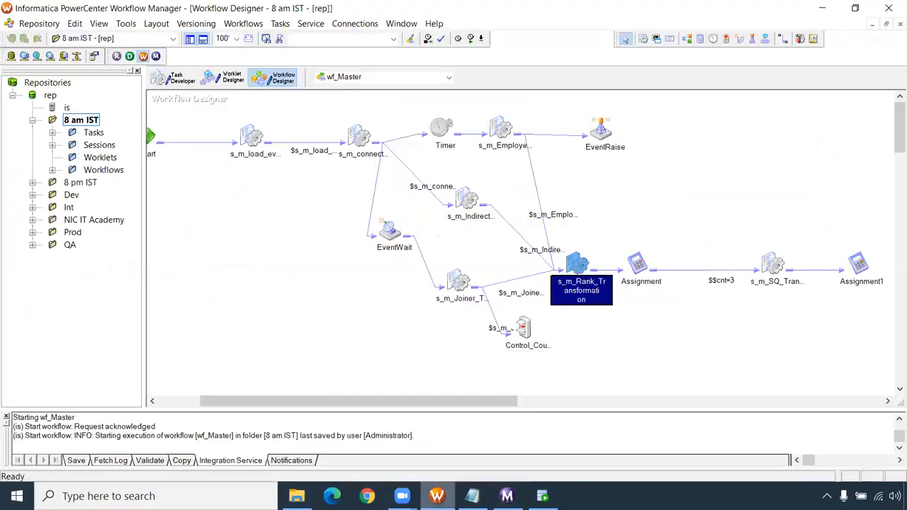
pyautogui.click(639, 267)
pyautogui.doubleClick(639, 266)
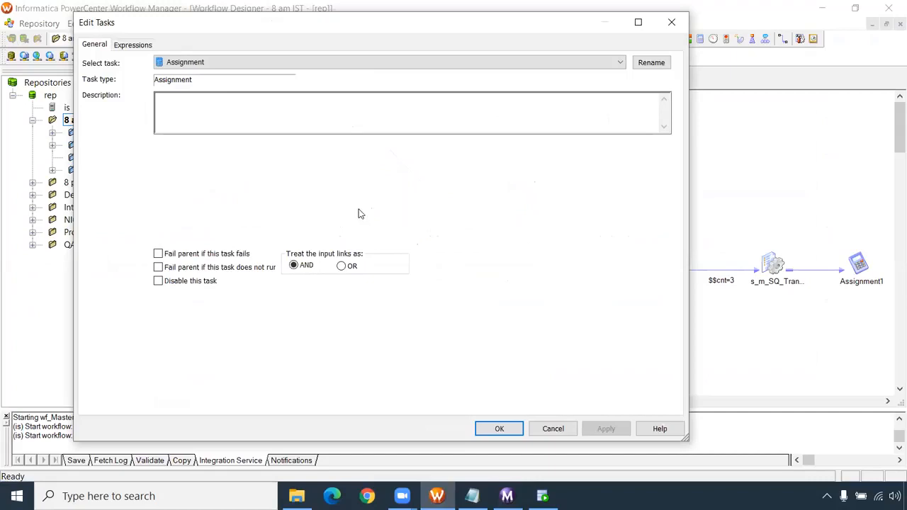
pyautogui.click(131, 45)
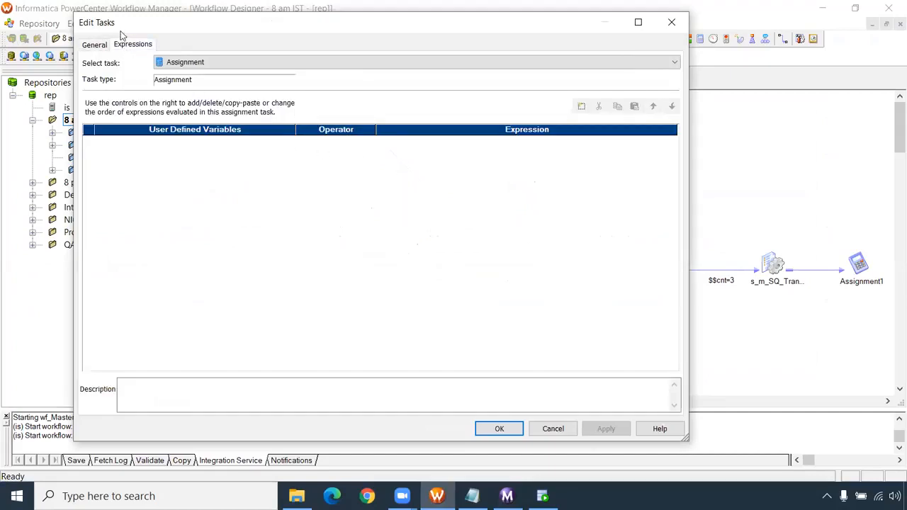
pyautogui.click(582, 106)
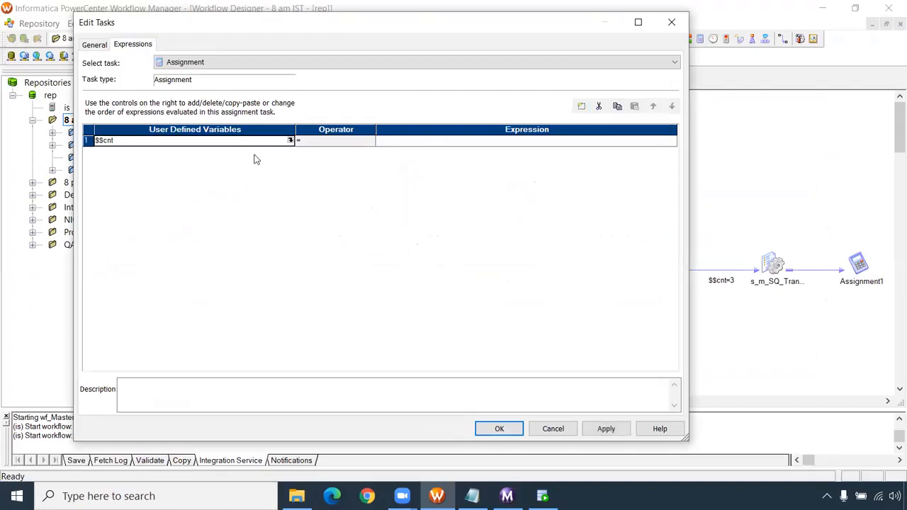
# - Set the expression assigned to $$cnt to $$cnt+1 and apply it to the Assignment task
pyautogui.click(379, 143)
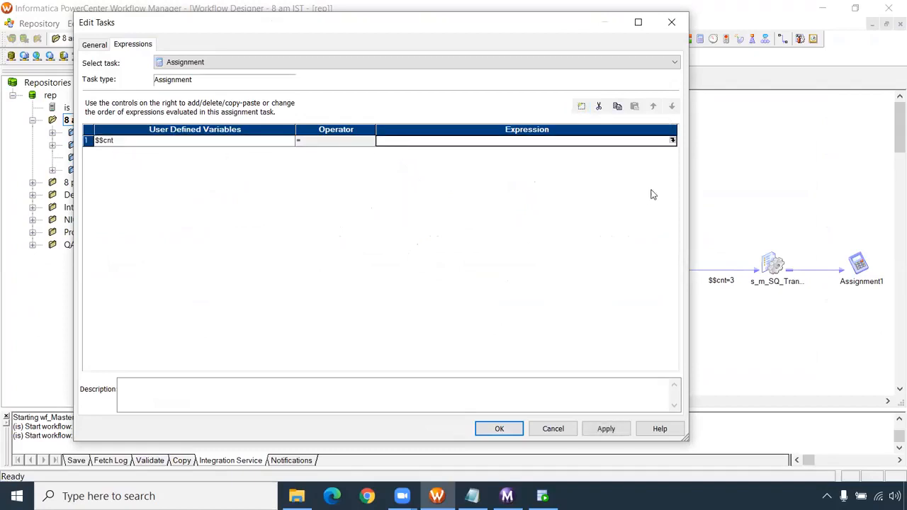
pyautogui.click(671, 141)
pyautogui.click(237, 126)
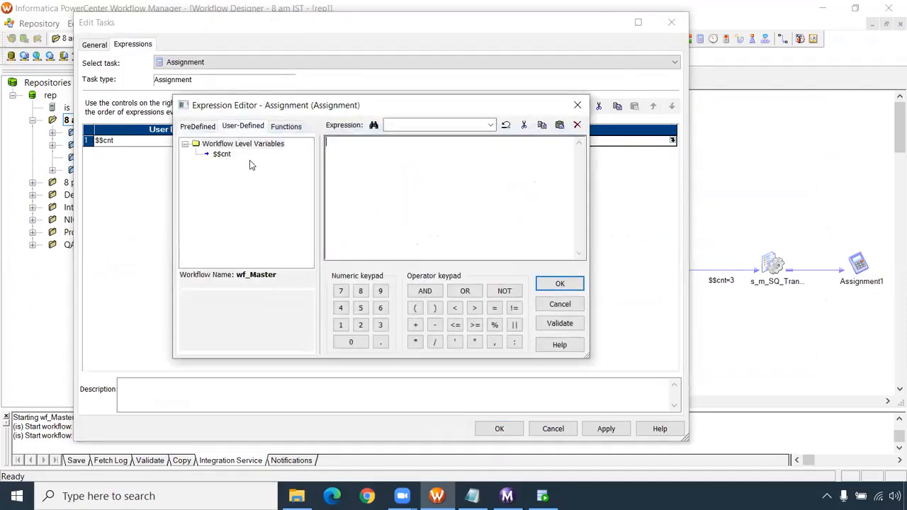
pyautogui.doubleClick(225, 154)
pyautogui.click(381, 150)
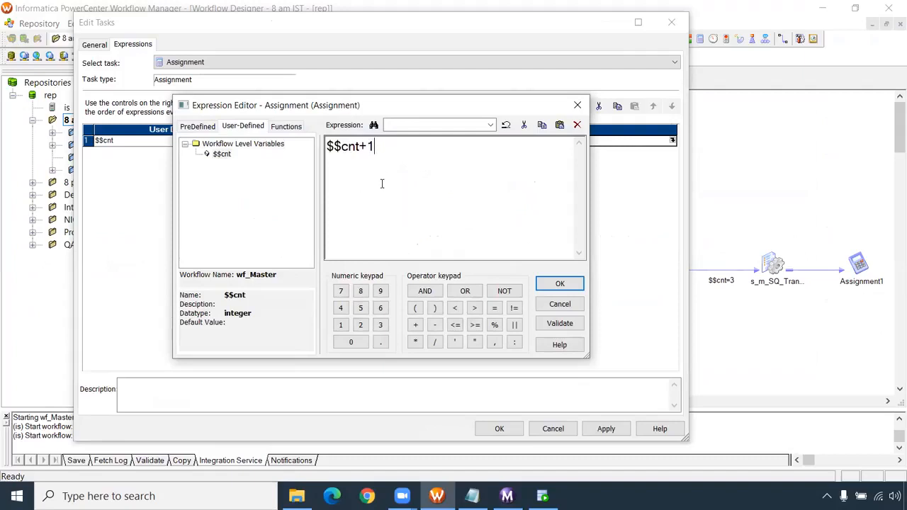
pyautogui.click(559, 282)
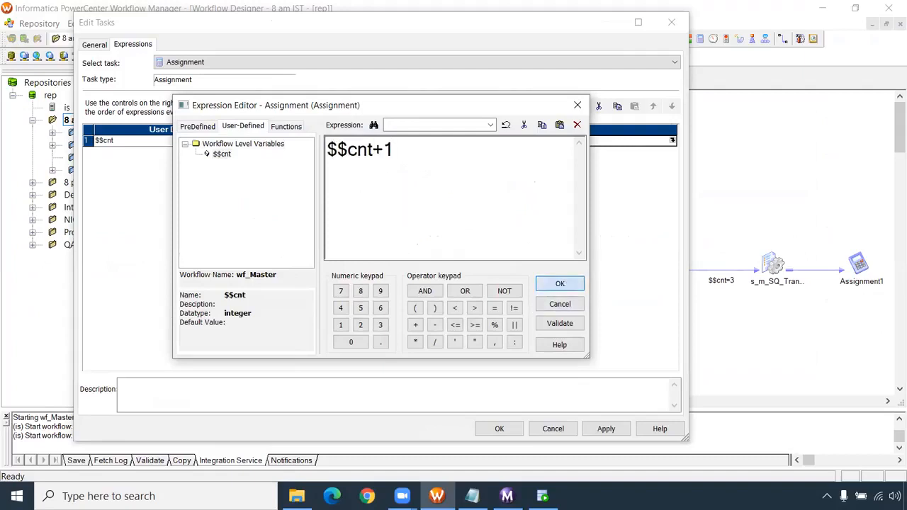
pyautogui.click(606, 428)
pyautogui.click(536, 426)
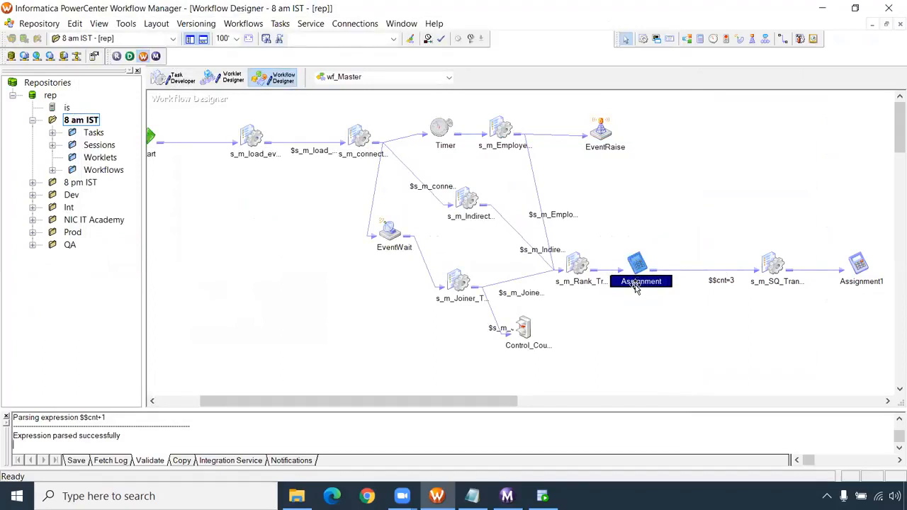
# - Save wf_Master and start the workflow again
pyautogui.hotkey('ctrl', 's')
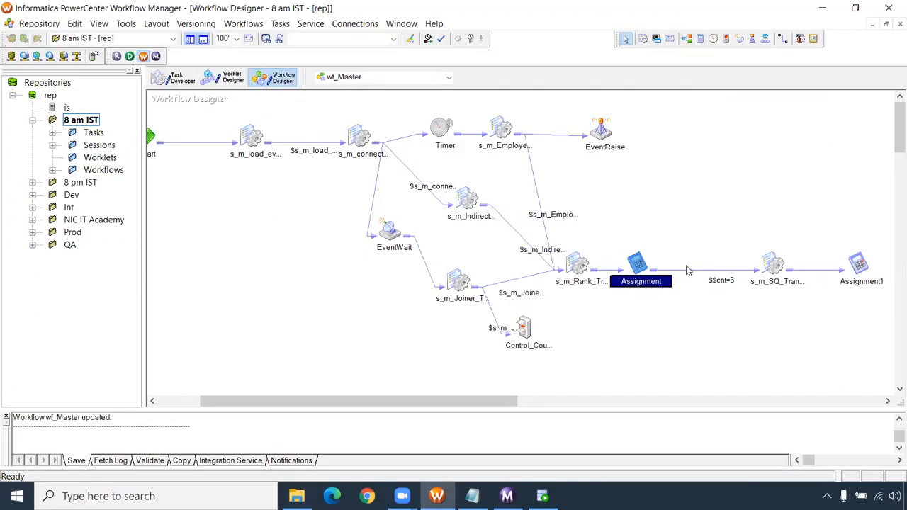
pyautogui.rightClick(655, 205)
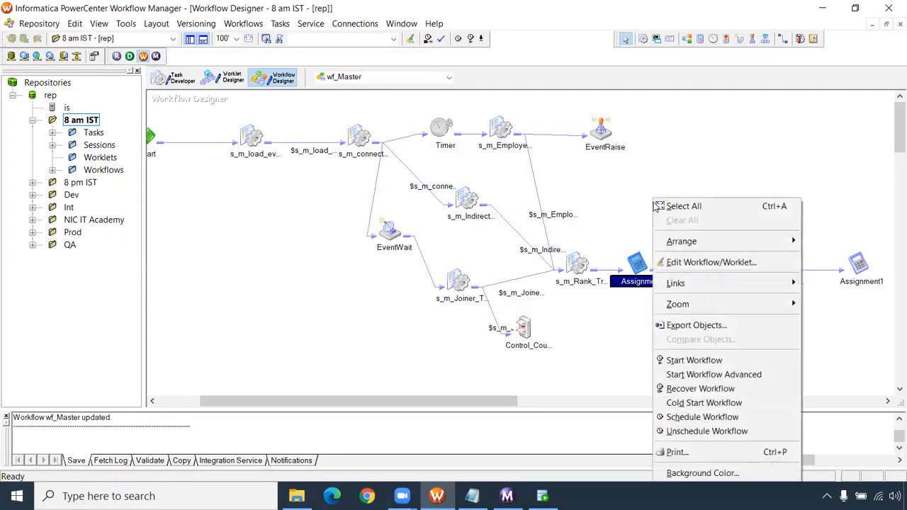
pyautogui.click(731, 359)
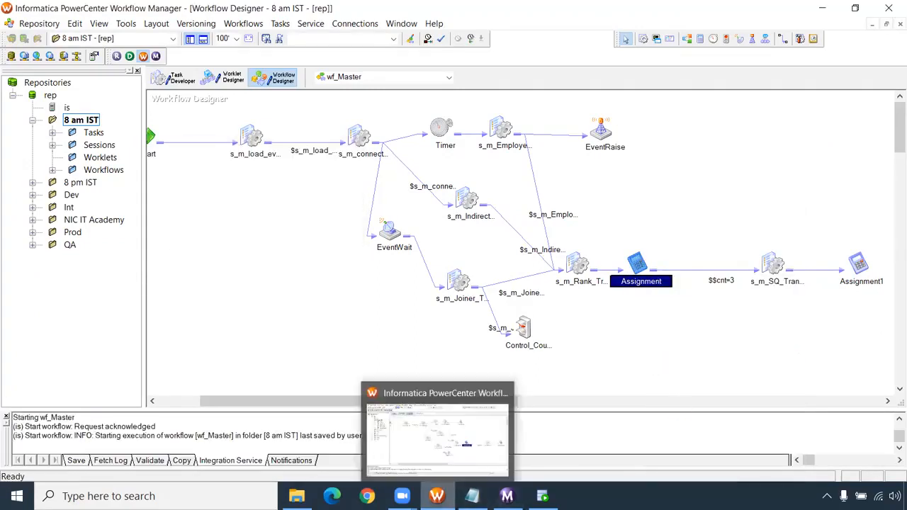
# - In the Workflow Monitor, collapse the previous wf_Master run and open the latest run's workflow log at its final entries
pyautogui.click(506, 496)
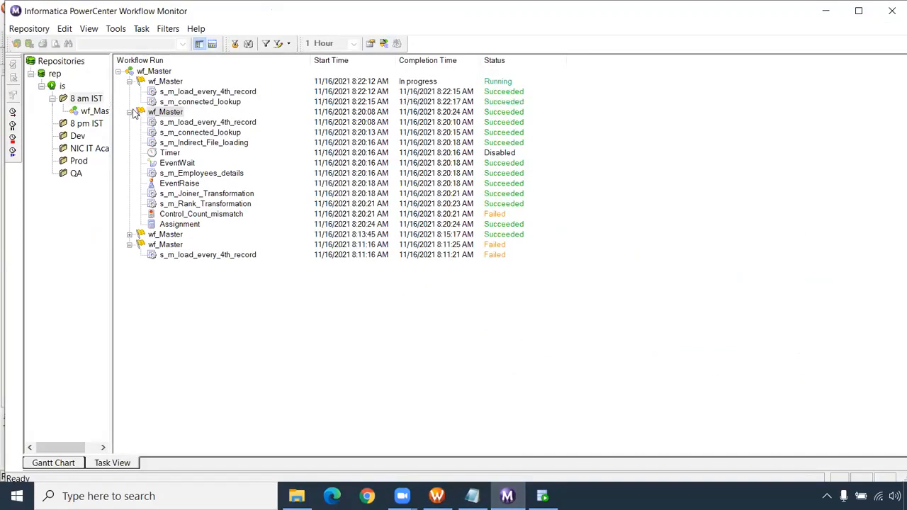
pyautogui.click(129, 153)
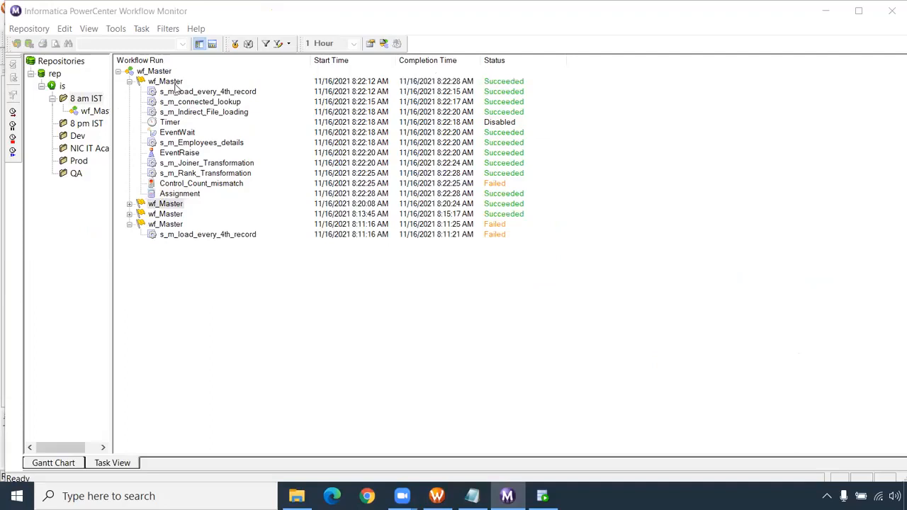
pyautogui.rightClick(172, 84)
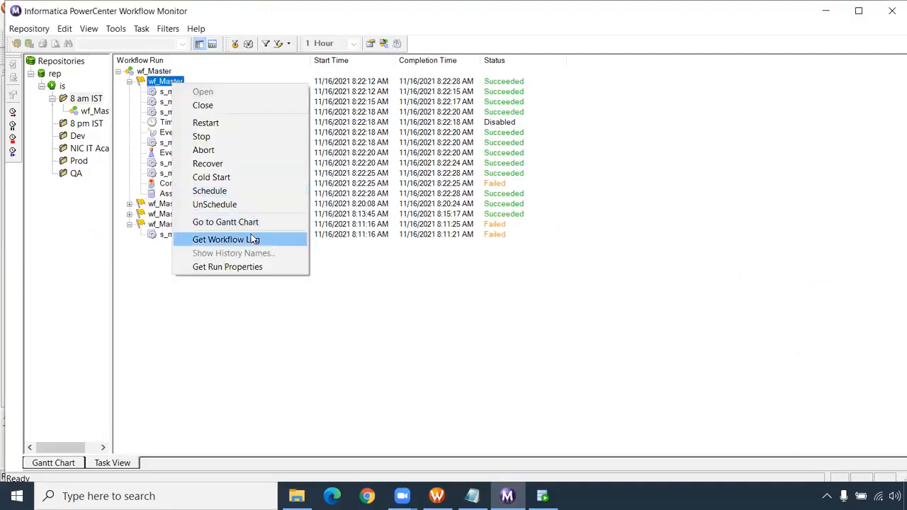
pyautogui.click(251, 234)
pyautogui.click(440, 46)
pyautogui.moveTo(892, 81); pyautogui.dragTo(891, 394)
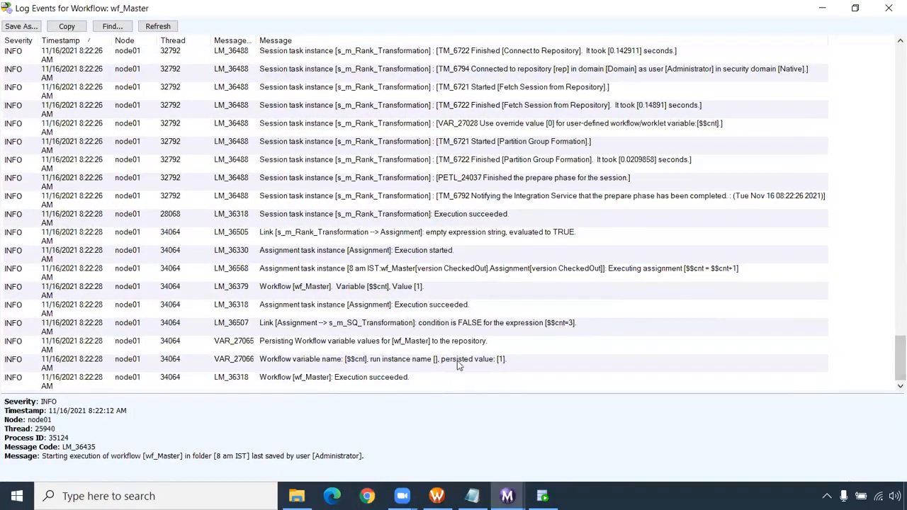
# - Examine the log entries for the $$cnt assignment, the $$cnt=3 link condition and the persisted value, and close the log
pyautogui.click(498, 366)
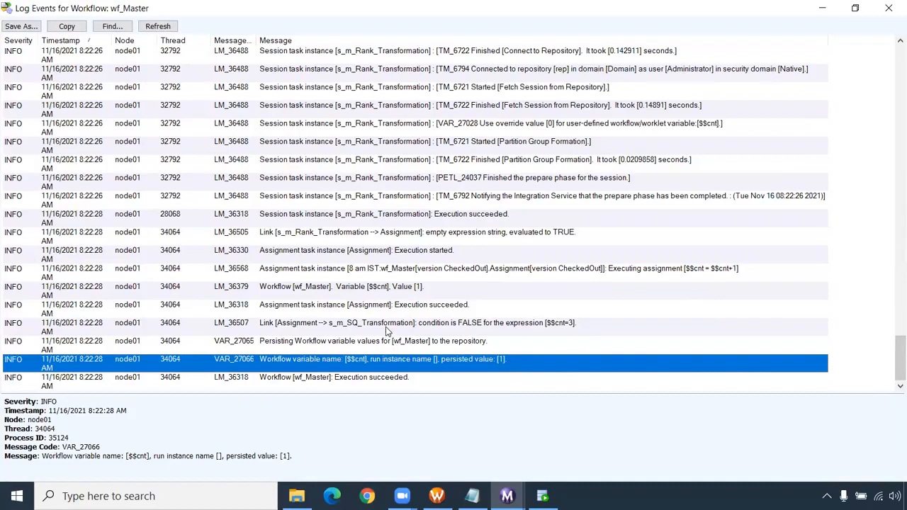
pyautogui.click(371, 294)
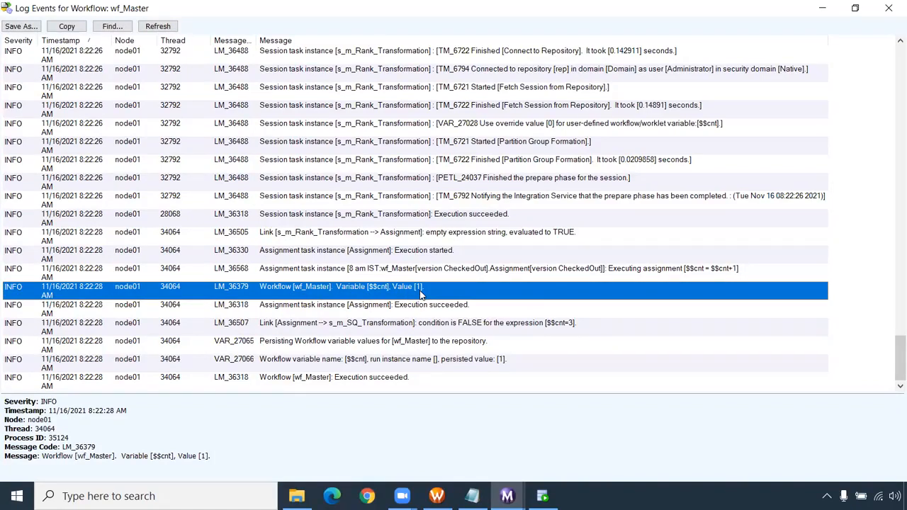
pyautogui.click(550, 328)
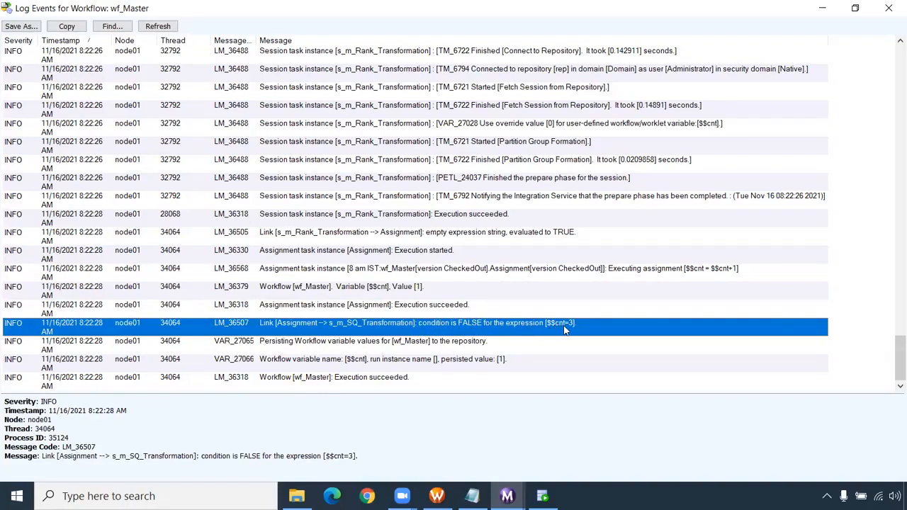
pyautogui.click(451, 359)
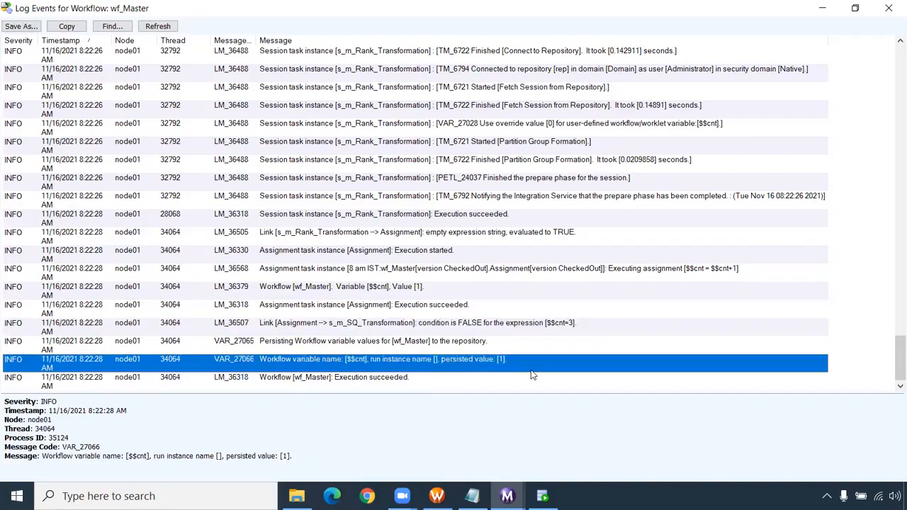
pyautogui.click(325, 381)
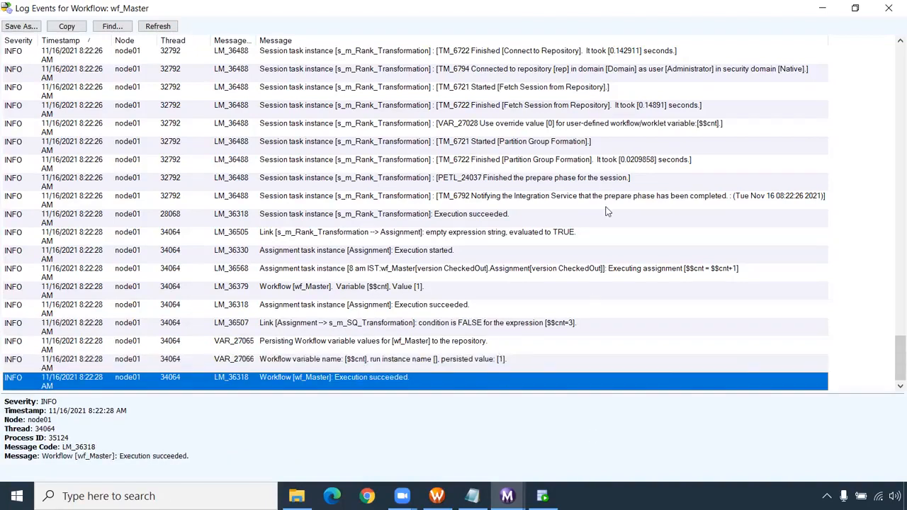
pyautogui.click(888, 8)
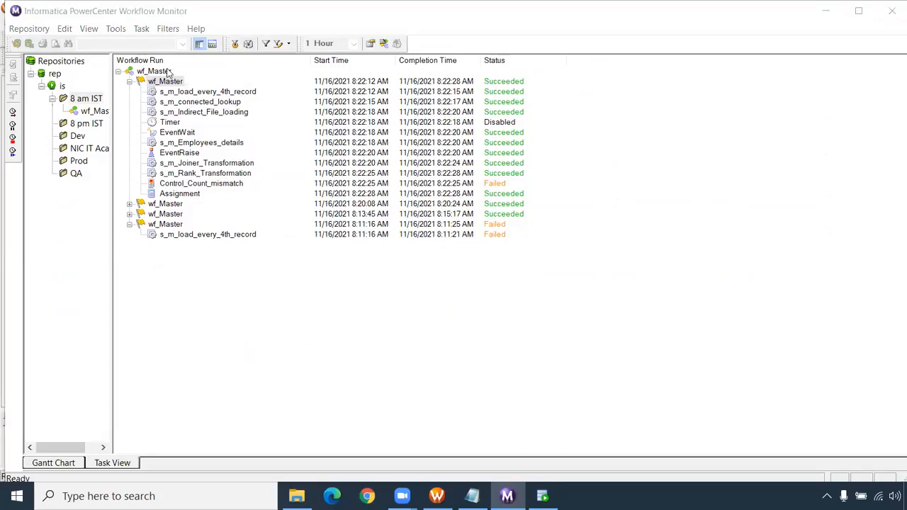
# - Restart wf_Master for two further test runs and collapse the task lists of the completed runs
pyautogui.rightClick(171, 84)
pyautogui.click(205, 119)
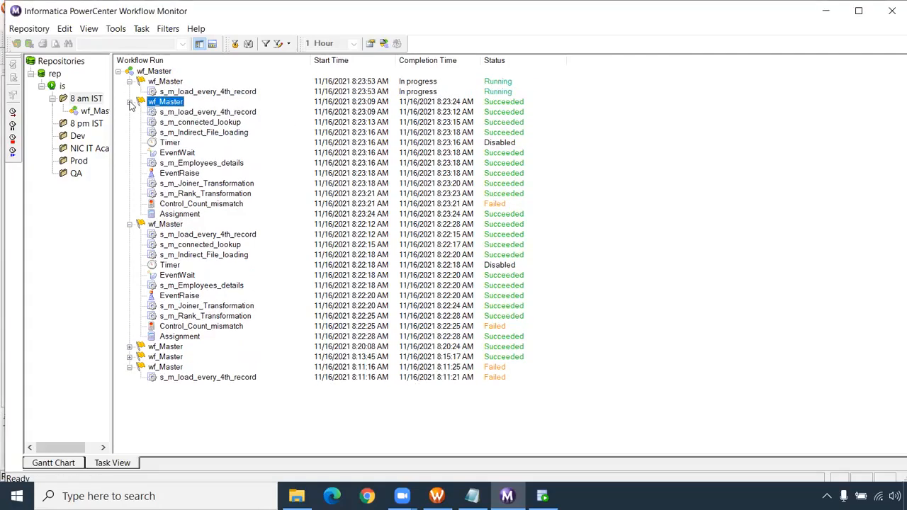
pyautogui.click(129, 102)
pyautogui.click(130, 112)
pyautogui.click(130, 122)
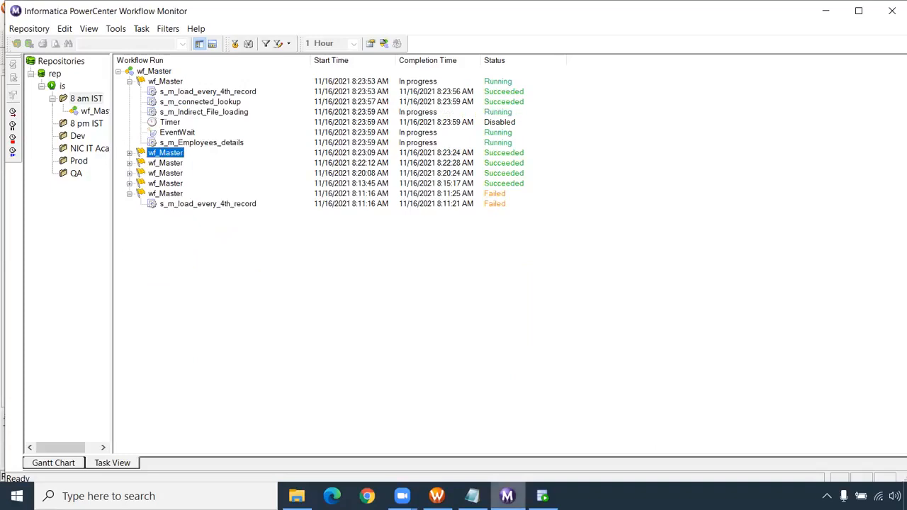
# - Compare the workflow design with the latest run, checking whether s_m_SQ_Transformation and Assignment1 were executed
pyautogui.click(436, 496)
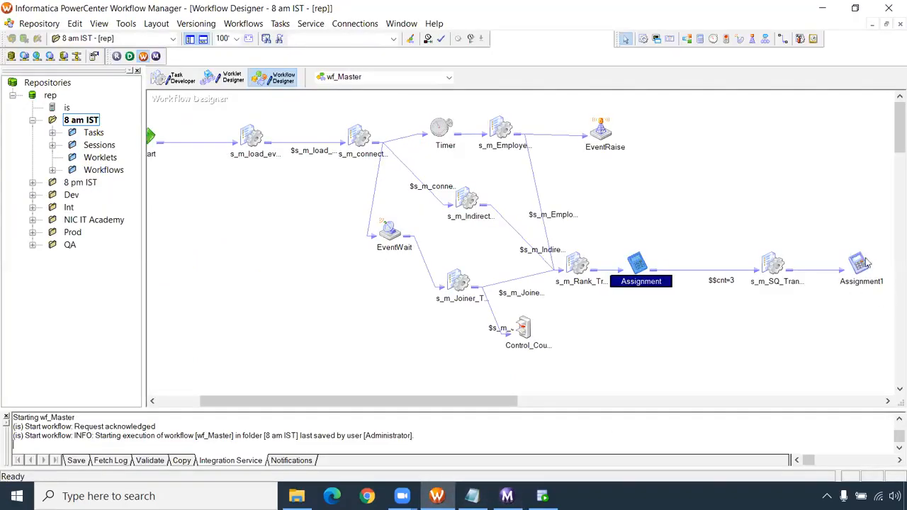
pyautogui.click(506, 496)
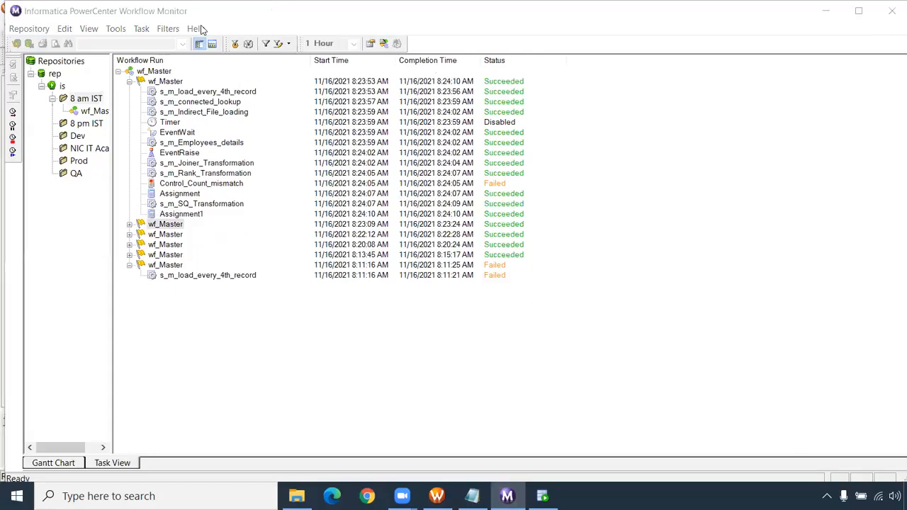
pyautogui.click(192, 214)
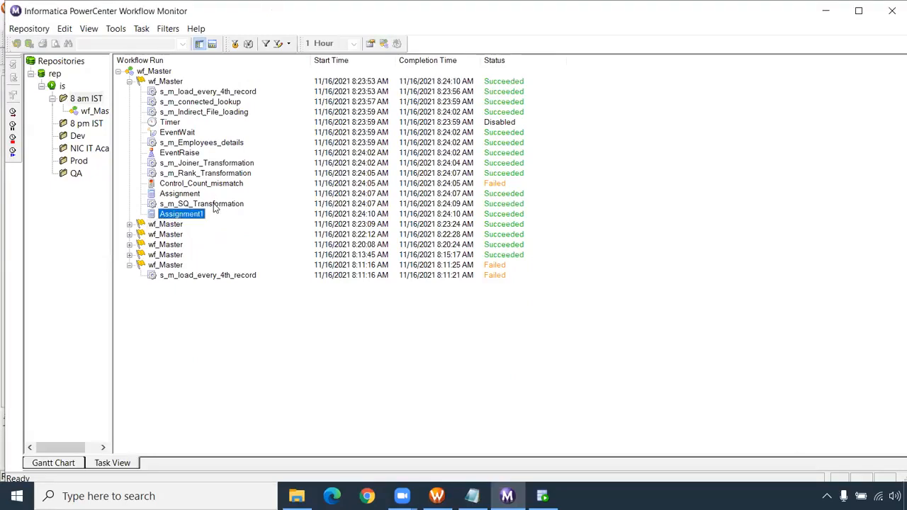
pyautogui.click(214, 204)
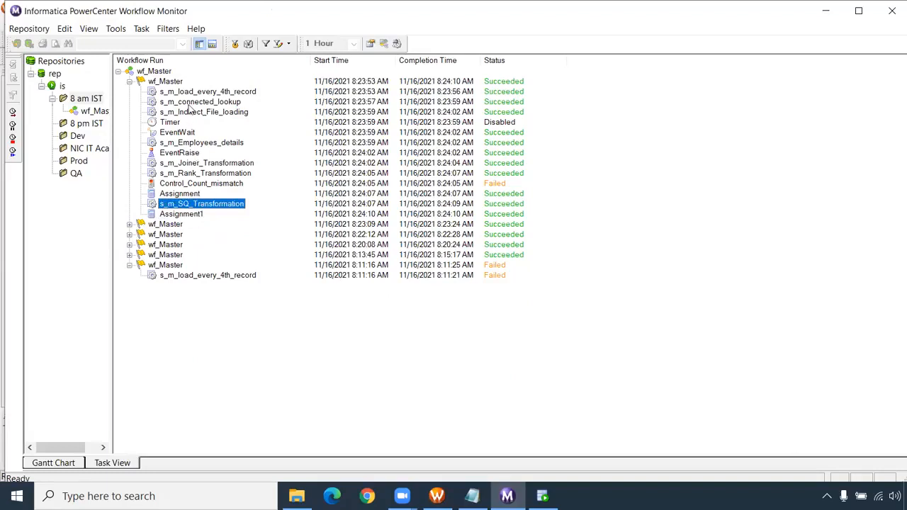
# - Restart wf_Master once more, list only this workflow's runs and collapse the two latest ones
pyautogui.rightClick(178, 82)
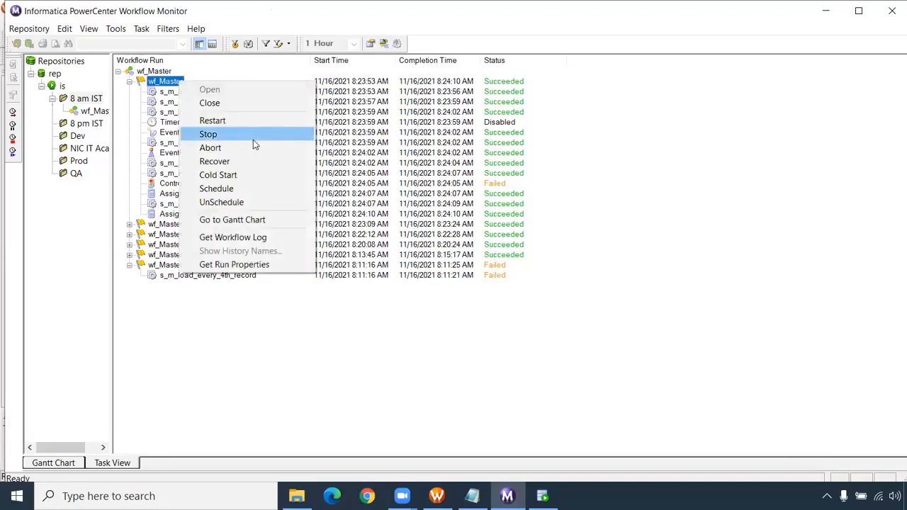
pyautogui.click(248, 122)
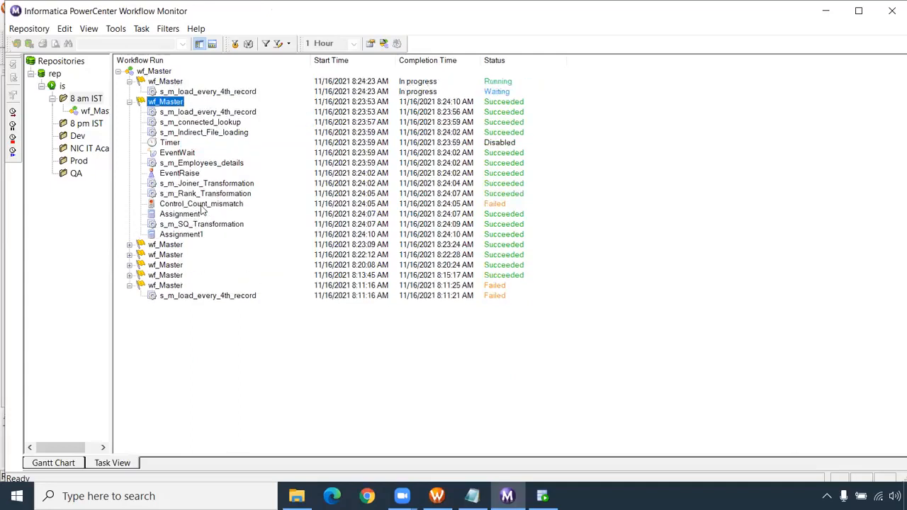
pyautogui.click(200, 225)
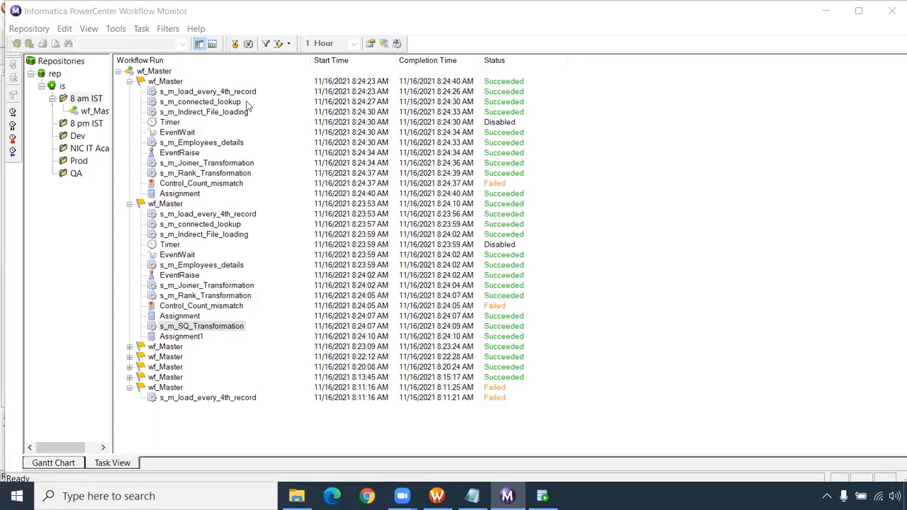
pyautogui.click(95, 112)
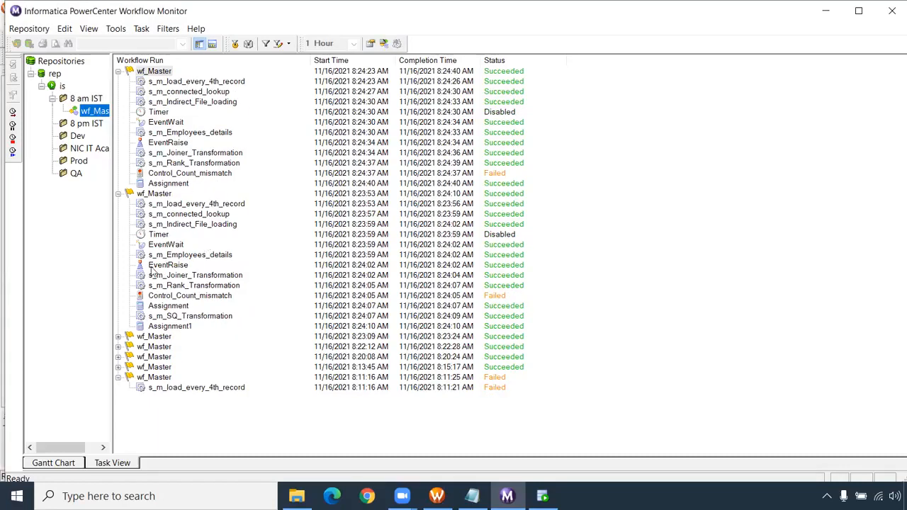
pyautogui.click(119, 193)
pyautogui.click(117, 72)
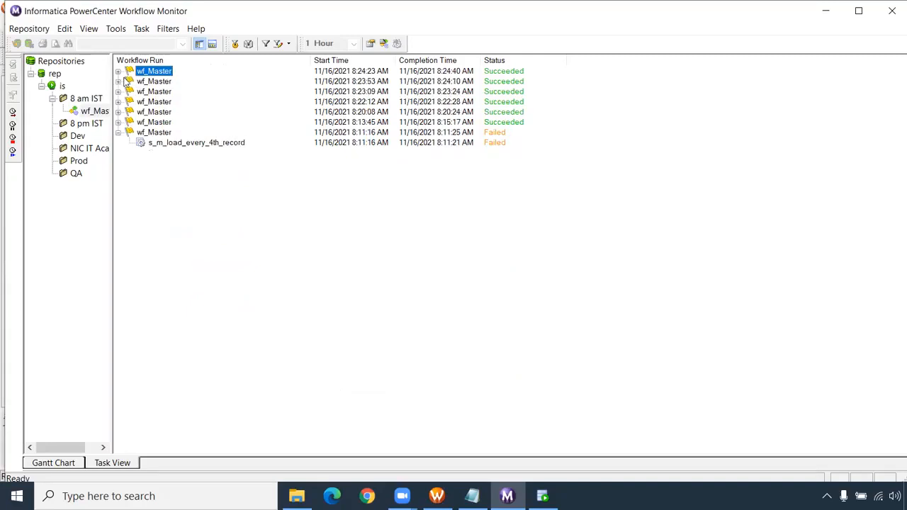
# - Review the wf_Master design, and highlight Decision in the workflow level task notes in Notepad
pyautogui.click(438, 494)
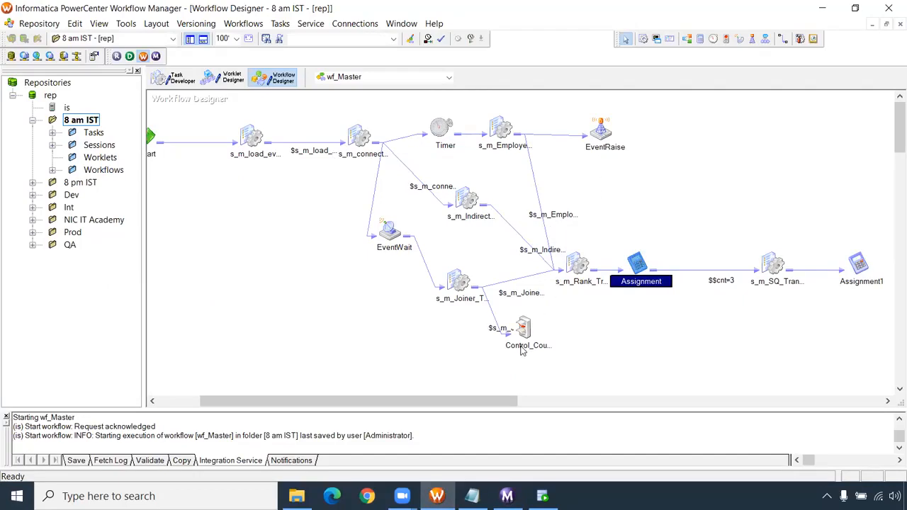
pyautogui.moveTo(485, 401)
pyautogui.mouseDown()
pyautogui.moveTo(529, 401)
pyautogui.moveTo(491, 401)
pyautogui.mouseUp()
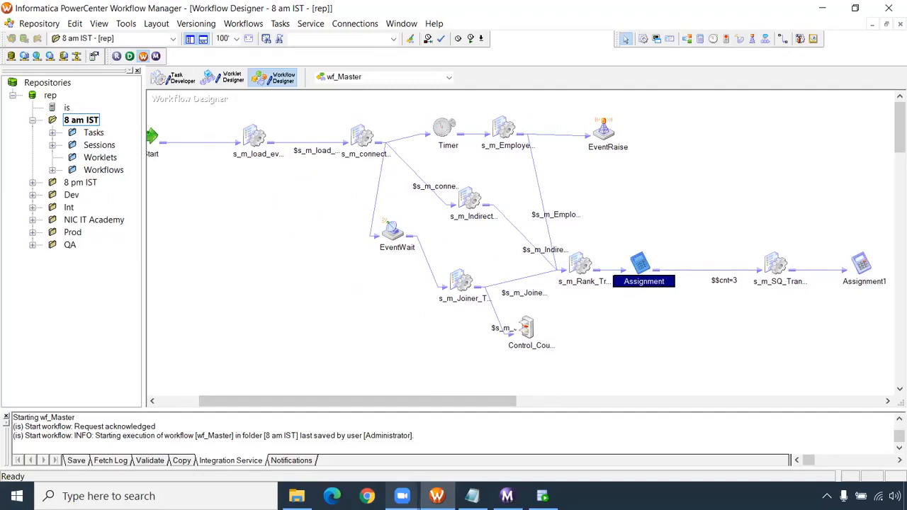
pyautogui.click(508, 496)
pyautogui.hotkey('alt', 'Tab')
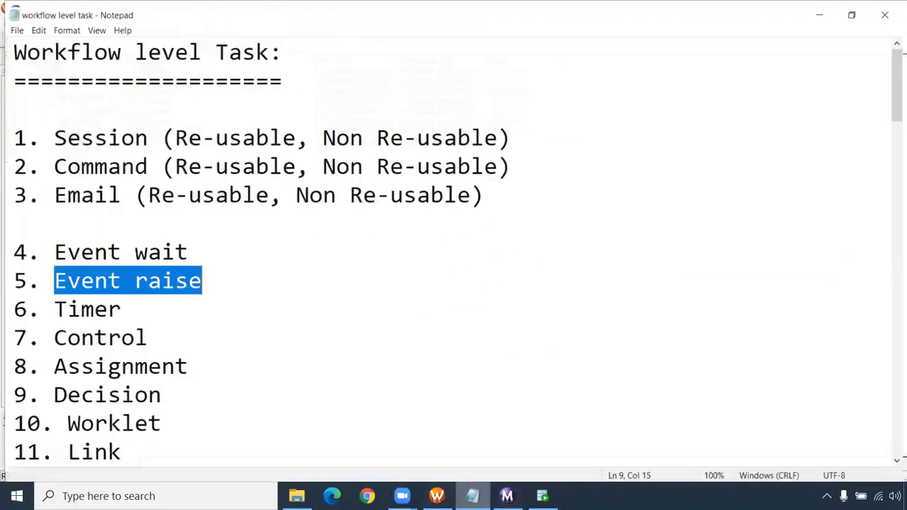
pyautogui.scroll(-1, 255, 358)
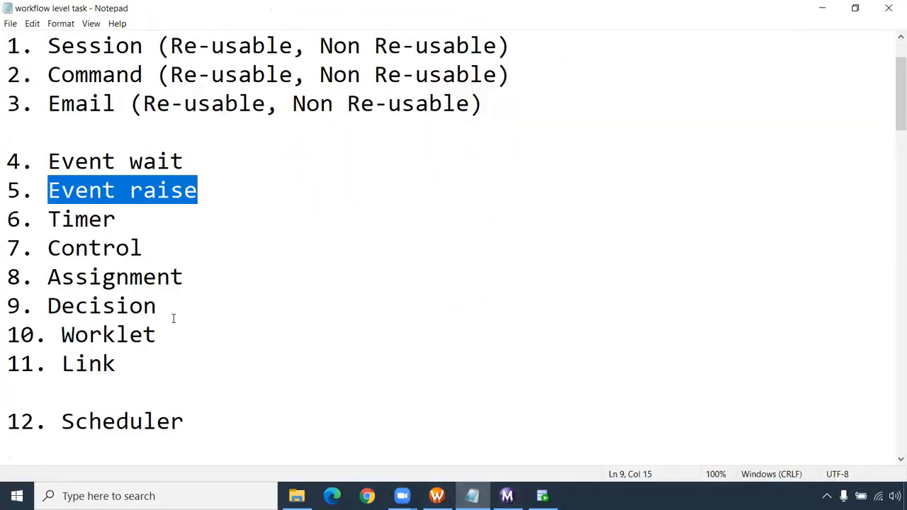
pyautogui.moveTo(161, 305); pyautogui.dragTo(28, 304)
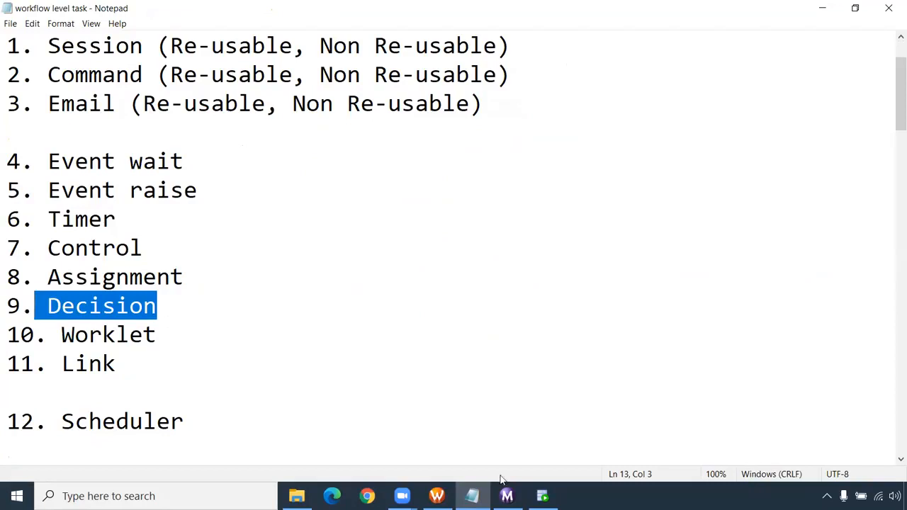
# - In the Workflow Manager, delete the links from Start to s_m_load_every_4th_record and from that session to s_m_connected_lookup
pyautogui.click(436, 496)
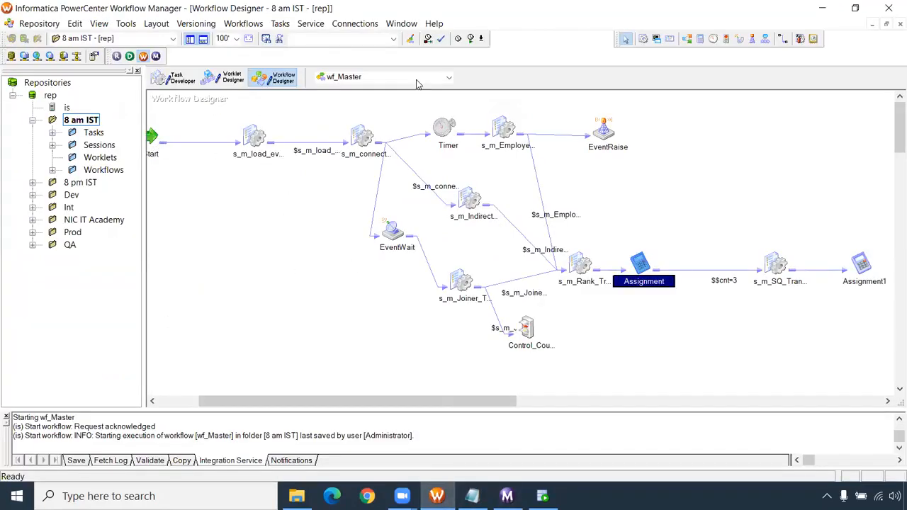
pyautogui.moveTo(350, 401); pyautogui.dragTo(320, 401)
pyautogui.moveTo(275, 132); pyautogui.dragTo(275, 165)
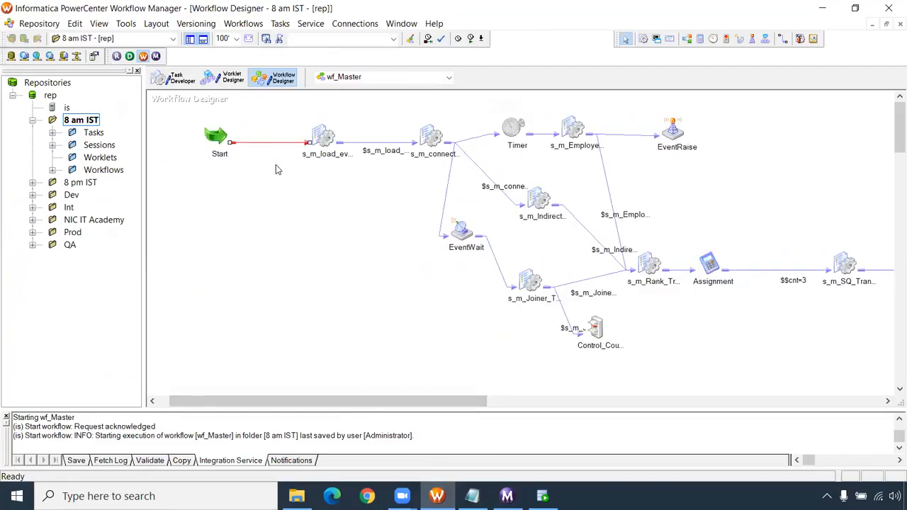
pyautogui.press('Delete')
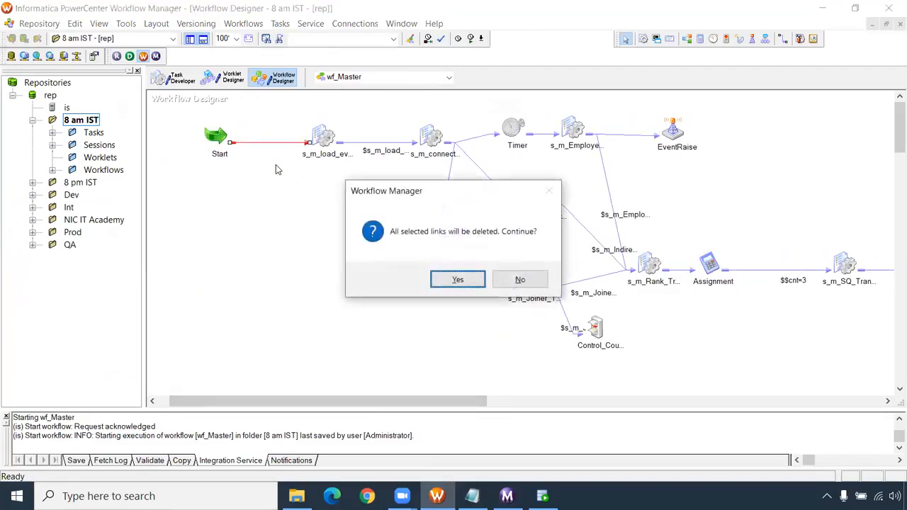
pyautogui.click(471, 283)
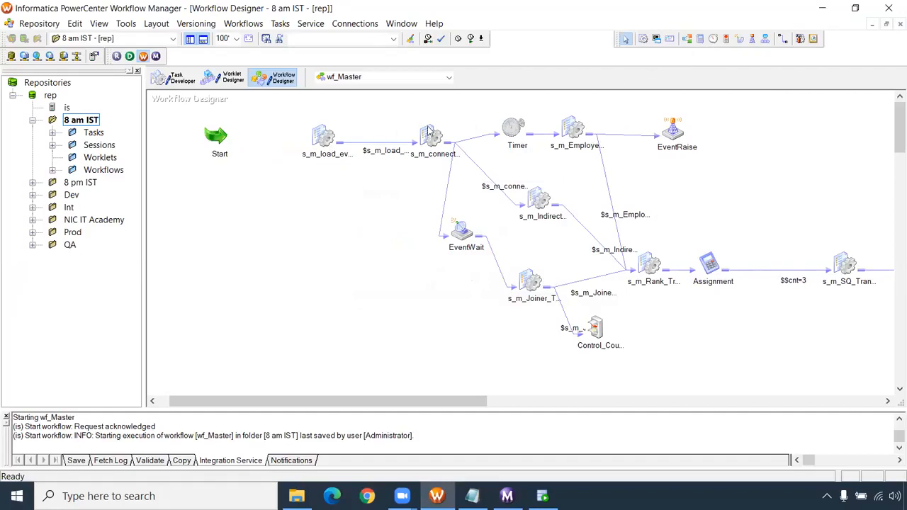
pyautogui.click(382, 142)
pyautogui.press('Delete')
pyautogui.press('Return')
# - Link Start to s_m_load_every_4th_record again and place a Decision task between that session and s_m_connected_lookup
pyautogui.click(783, 39)
pyautogui.moveTo(211, 138); pyautogui.dragTo(315, 136)
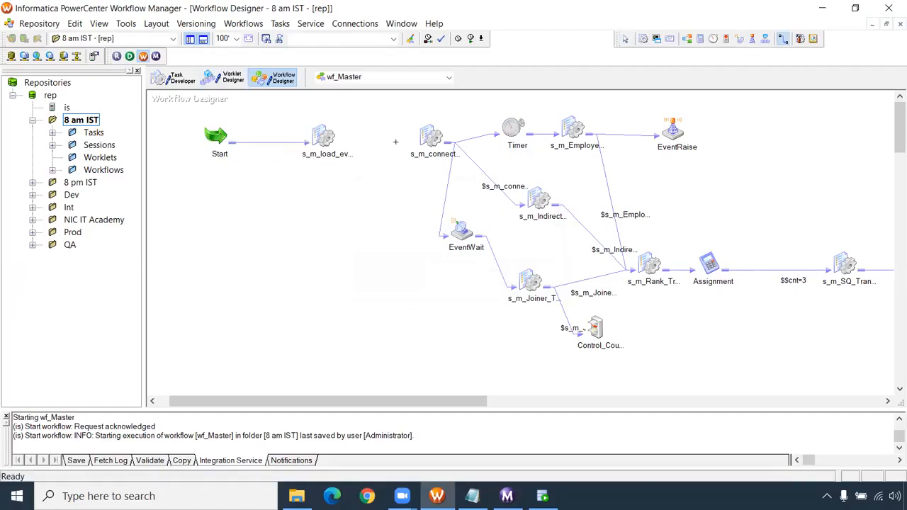
pyautogui.click(686, 39)
pyautogui.click(367, 135)
pyautogui.moveTo(372, 146); pyautogui.dragTo(368, 139)
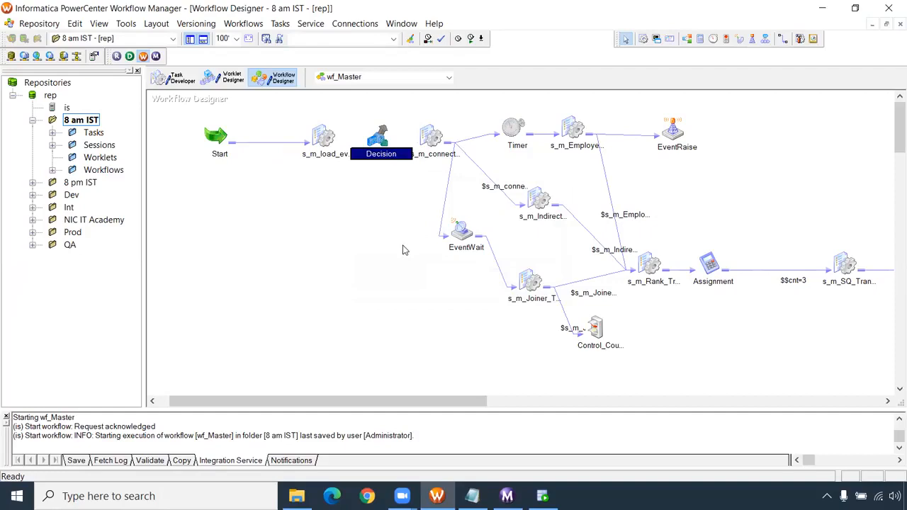
# - Add a session for the mapping m_SCD_Date_Type2 below the Decision task
pyautogui.click(643, 38)
pyautogui.click(364, 197)
pyautogui.scroll(-5, 370, 232)
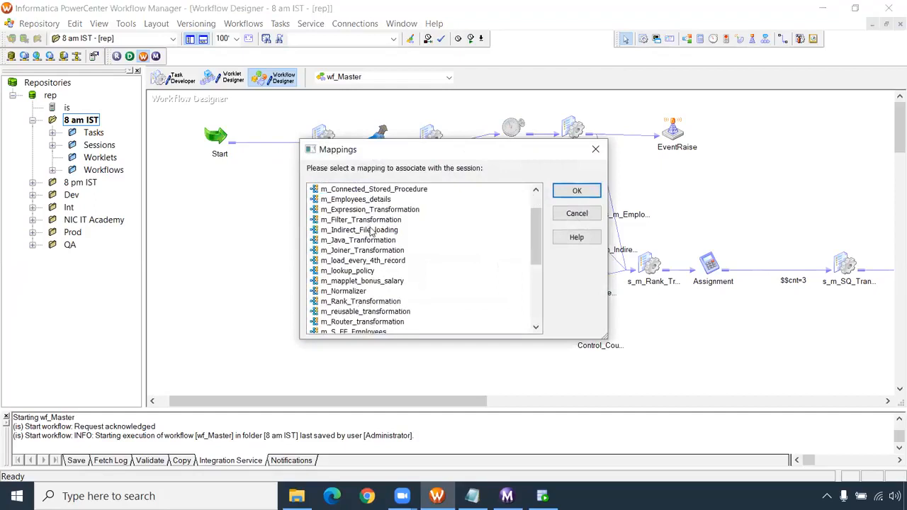
pyautogui.click(370, 281)
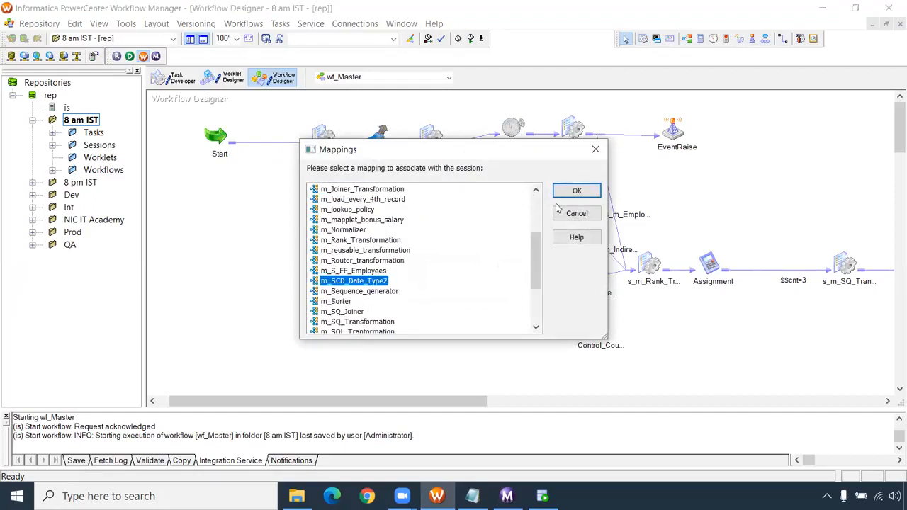
pyautogui.click(576, 192)
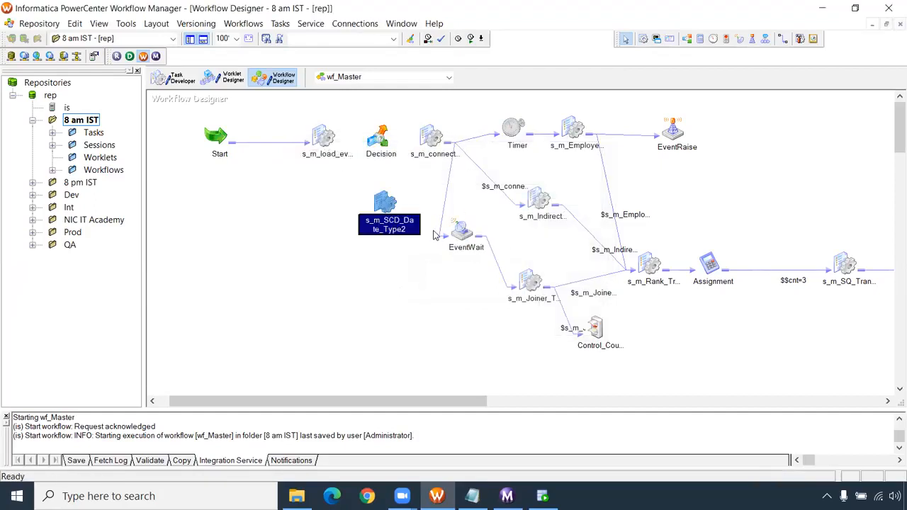
# - Link s_m_load_every_4th_record to the Decision task, and link Decision to both s_m_connected_lookup and s_m_SCD_Date_Type2
pyautogui.click(783, 38)
pyautogui.moveTo(382, 152); pyautogui.dragTo(392, 192)
pyautogui.moveTo(383, 137); pyautogui.dragTo(422, 139)
pyautogui.moveTo(318, 134); pyautogui.dragTo(372, 139)
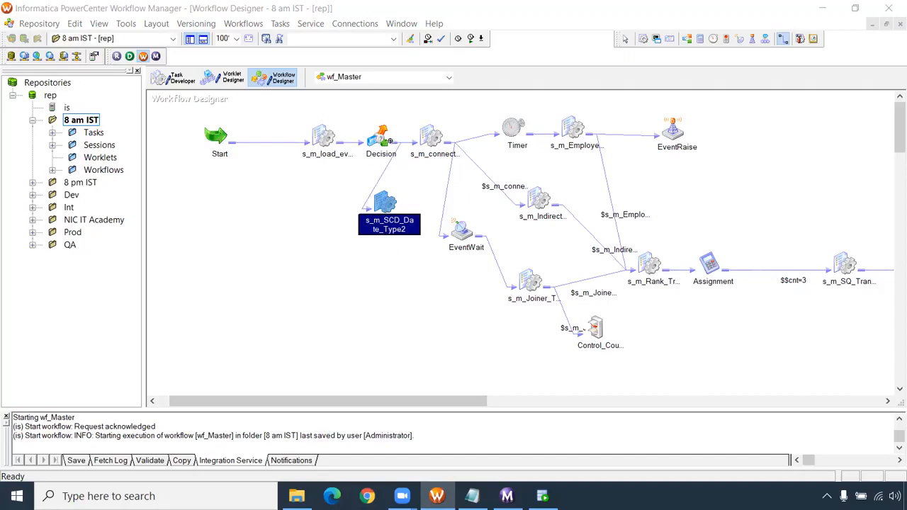
# - Set the Decision task's condition to sysdate=last_day(sysdate), validate the expression and apply the change
pyautogui.doubleClick(381, 137)
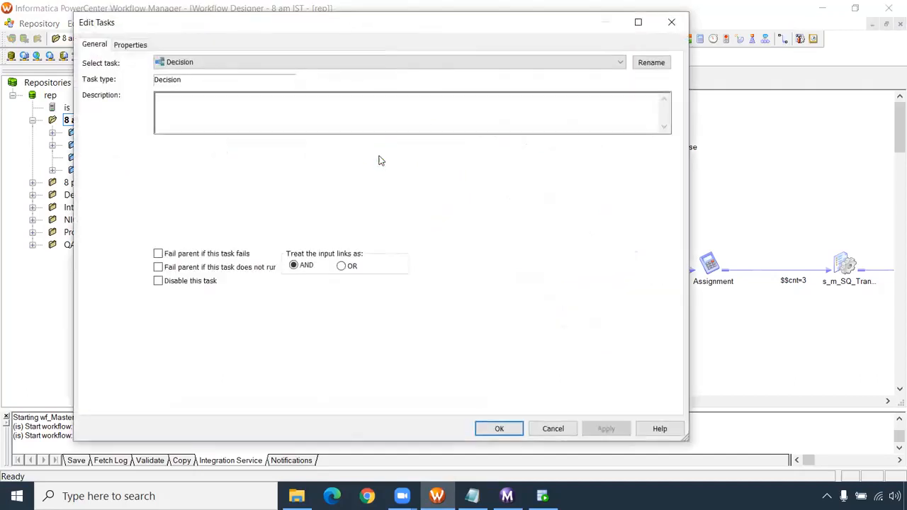
pyautogui.click(141, 46)
pyautogui.click(358, 111)
pyautogui.click(662, 108)
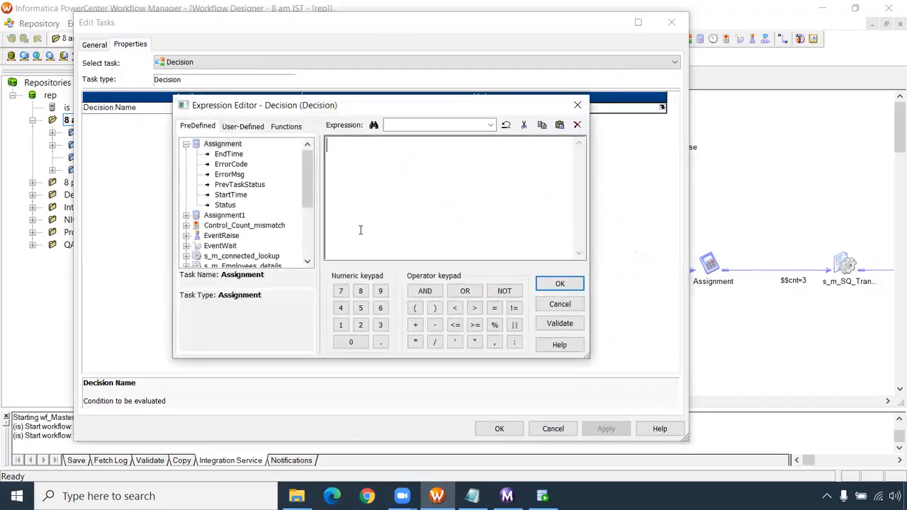
pyautogui.write('sysdate')
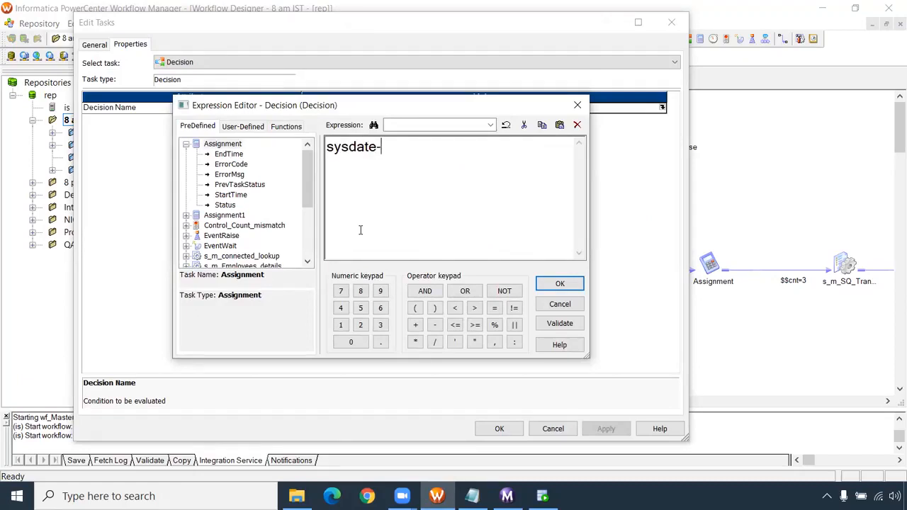
pyautogui.write('=last_day(sysdate')
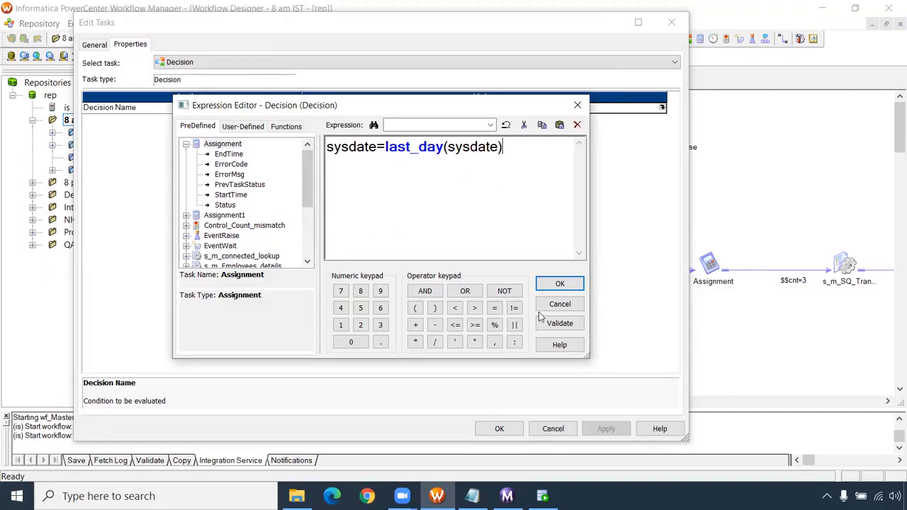
pyautogui.click(559, 323)
pyautogui.click(499, 281)
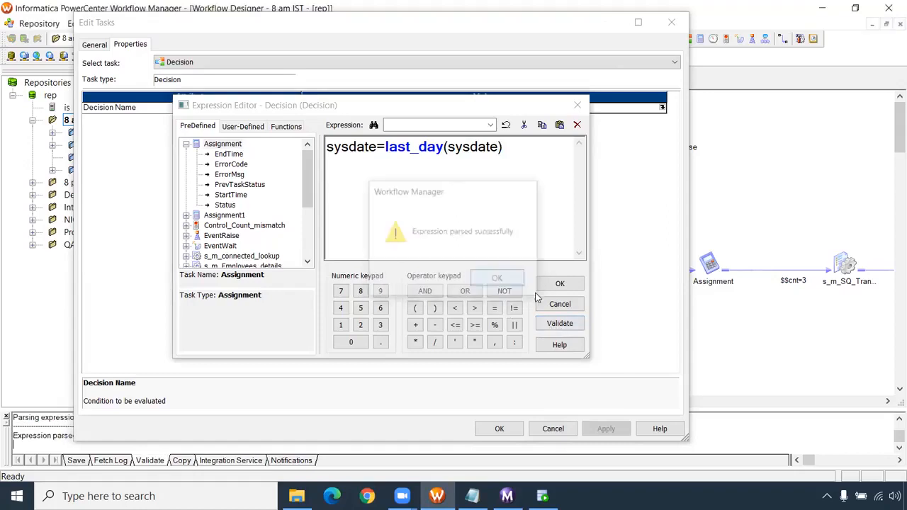
pyautogui.click(560, 285)
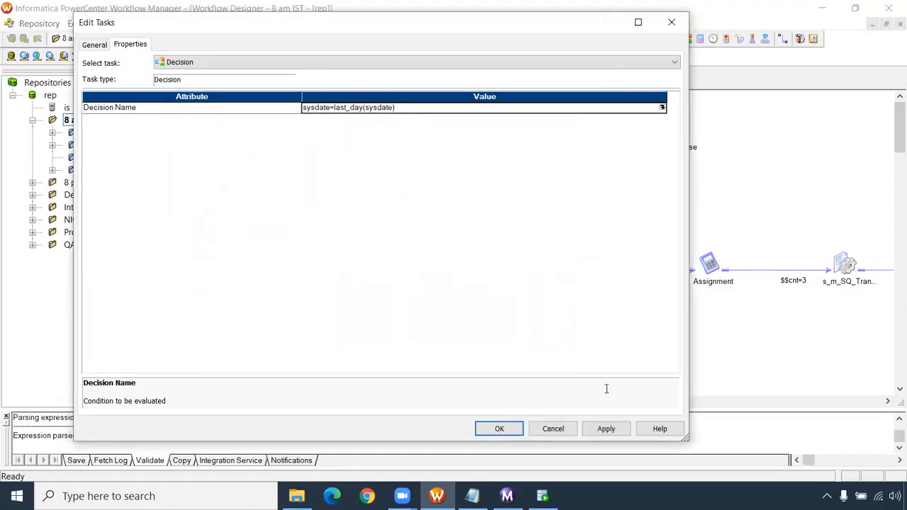
pyautogui.click(605, 429)
pyautogui.click(511, 427)
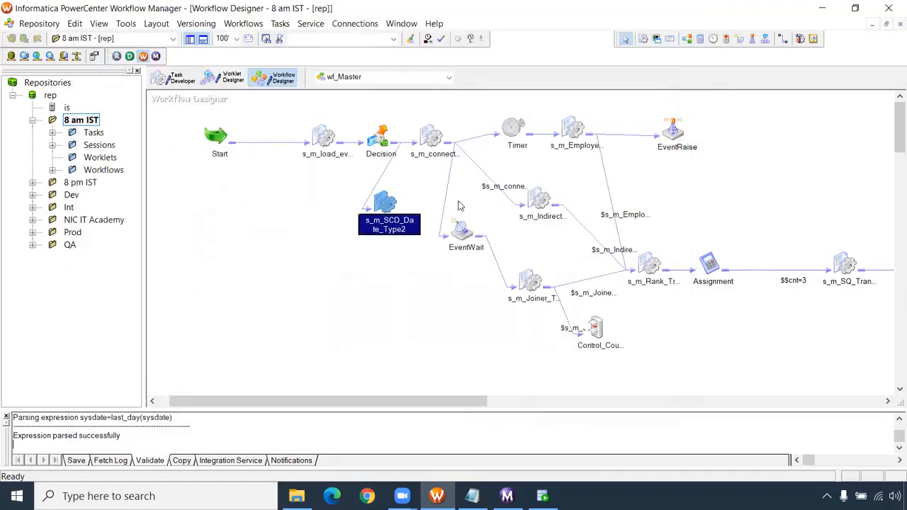
# - Set the condition $Decision.Condition=true on the link from Decision to s_m_connected_lookup and validate it
pyautogui.moveTo(352, 186); pyautogui.dragTo(419, 241)
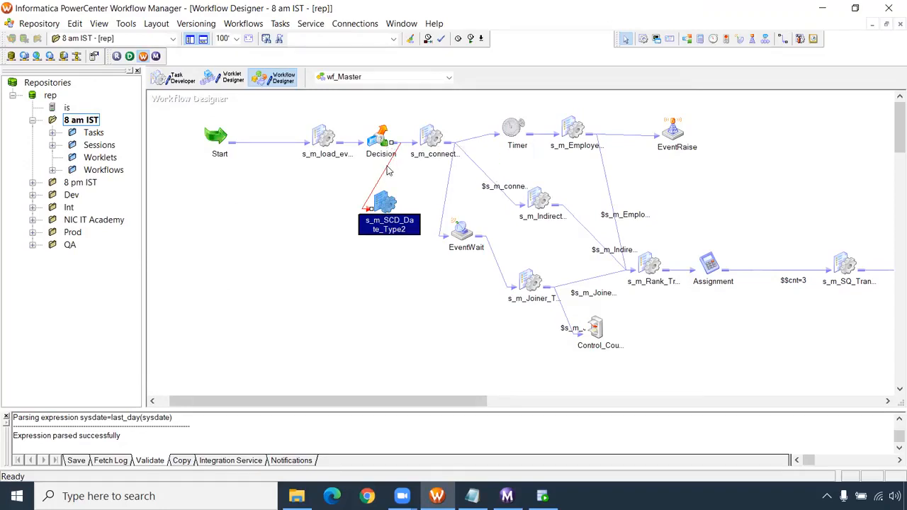
pyautogui.click(408, 145)
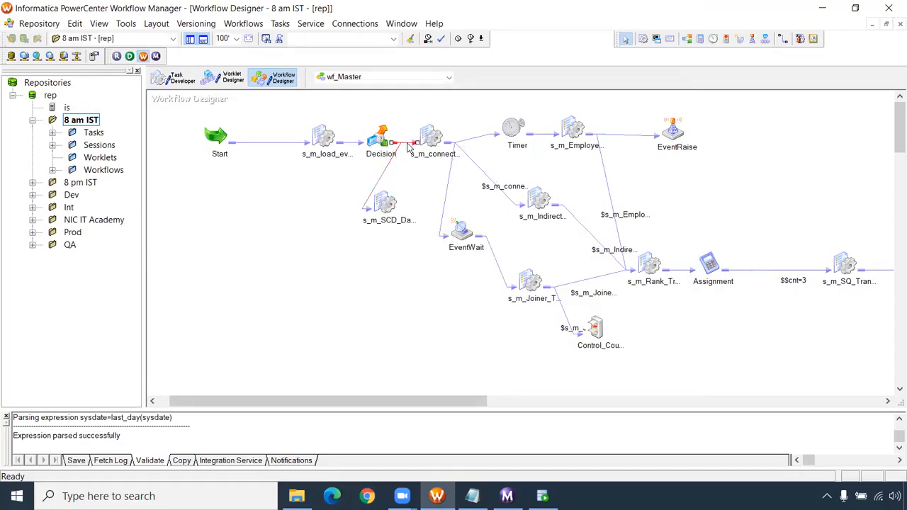
pyautogui.doubleClick(408, 145)
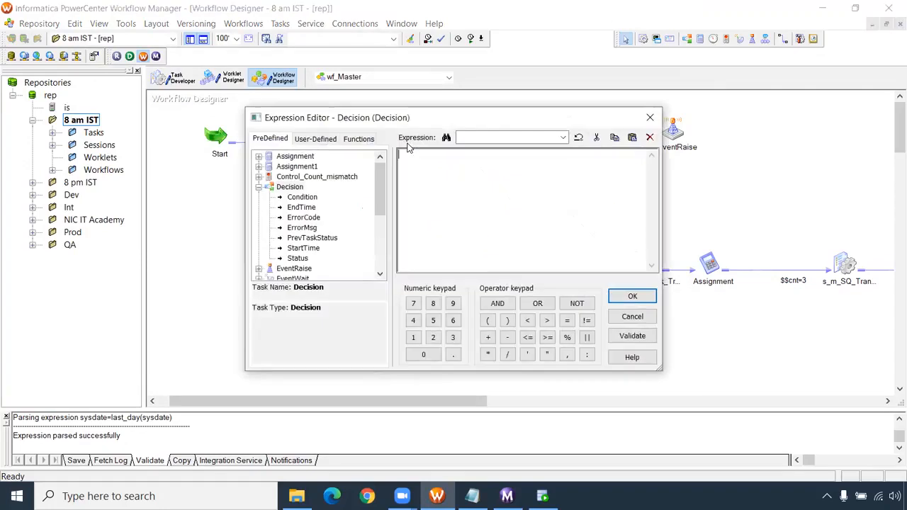
pyautogui.doubleClick(304, 197)
pyautogui.click(480, 158)
pyautogui.write('=(')
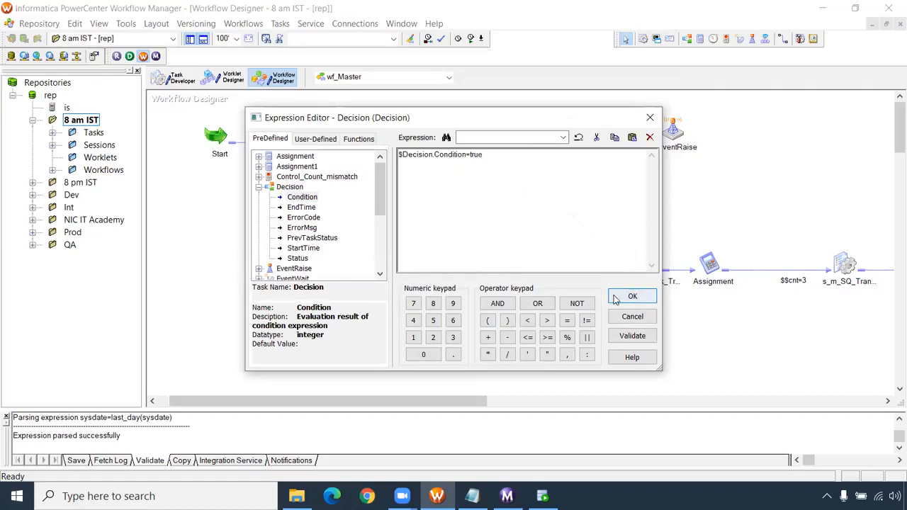
pyautogui.click(631, 336)
pyautogui.click(496, 277)
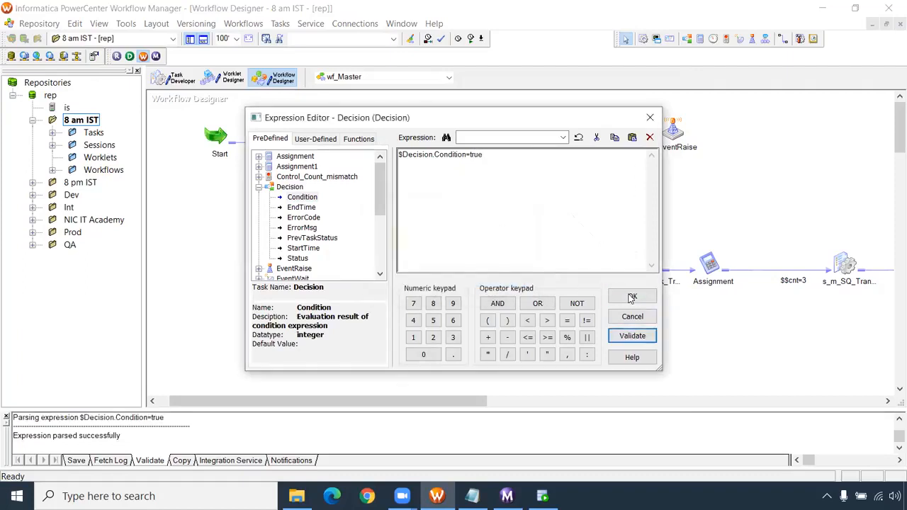
pyautogui.click(632, 298)
# - Set the condition $Decision.Condition=false on the link from Decision to s_m_SCD_Date_Type2 and validate it
pyautogui.doubleClick(383, 177)
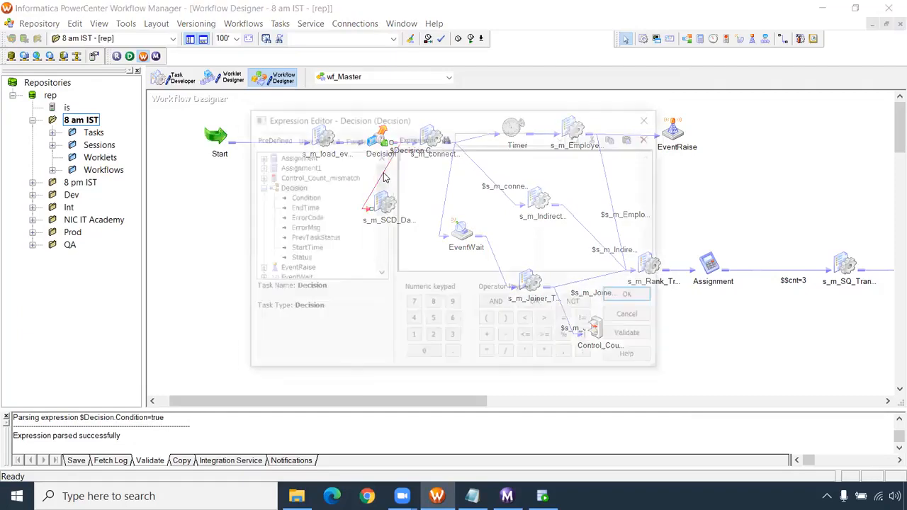
pyautogui.doubleClick(302, 197)
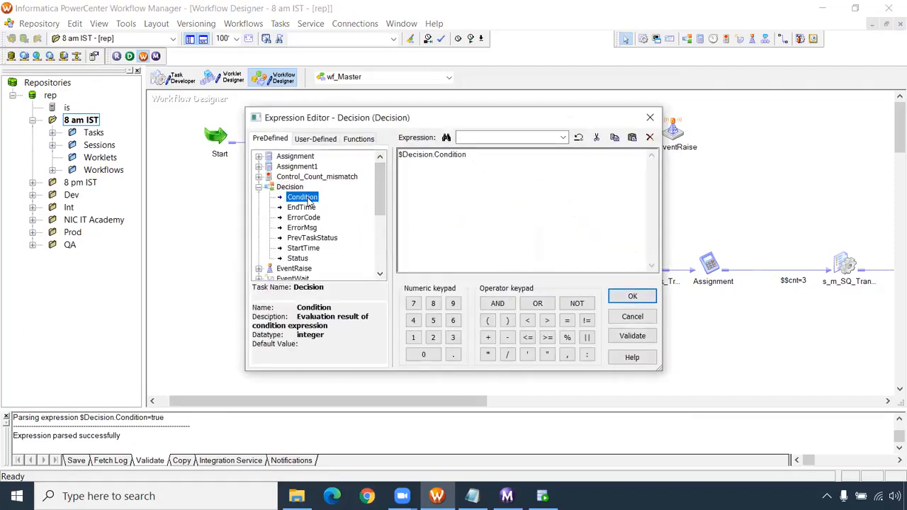
pyautogui.click(485, 161)
pyautogui.write('=false')
pyautogui.click(632, 336)
pyautogui.click(498, 279)
pyautogui.click(616, 300)
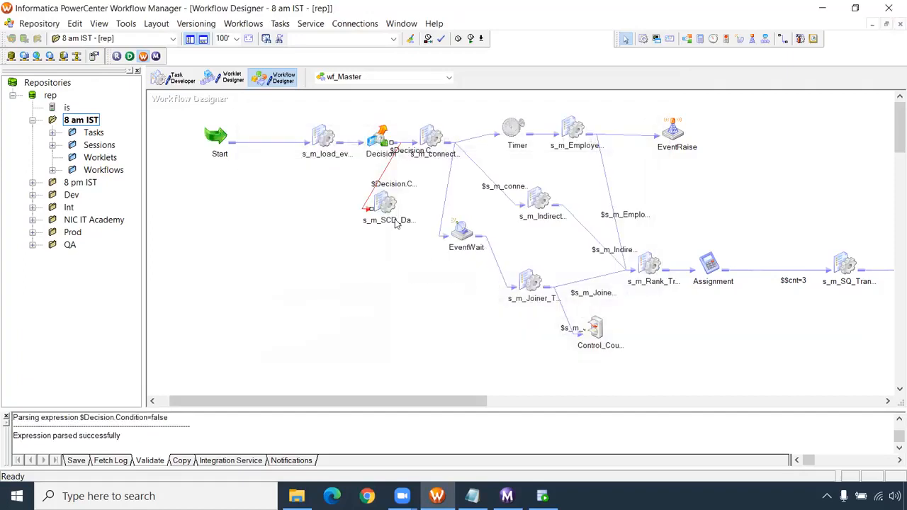
# - Save wf_Master and start the workflow
pyautogui.hotkey('ctrl', 's')
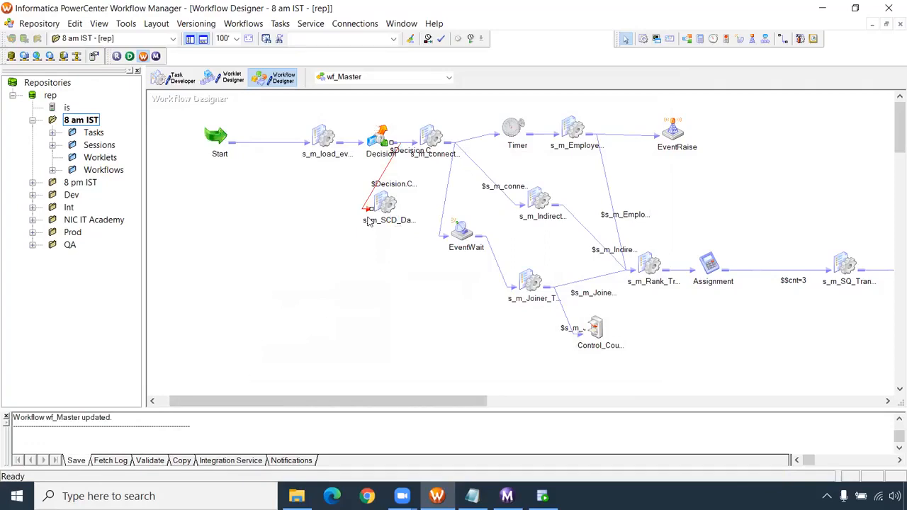
pyautogui.rightClick(316, 261)
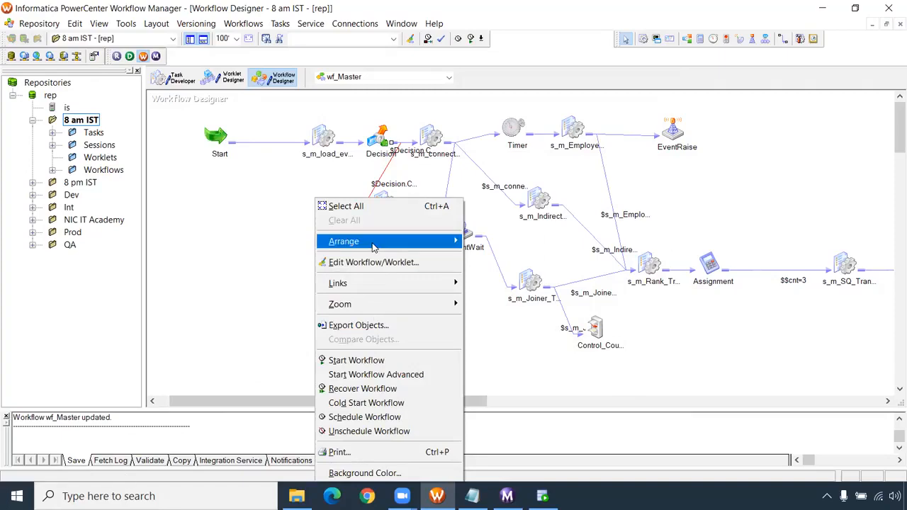
pyautogui.click(360, 365)
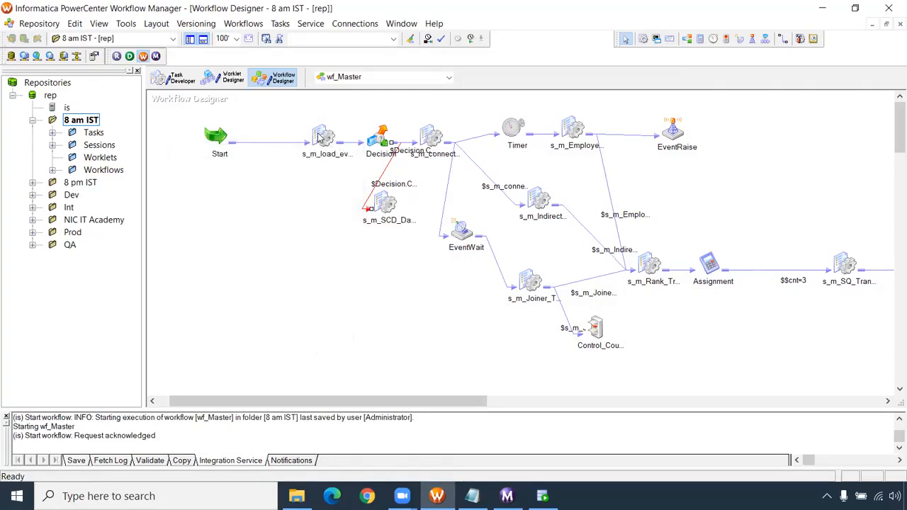
# - Check in the Workflow Monitor which session the latest wf_Master run executes after the Decision task
pyautogui.click(322, 135)
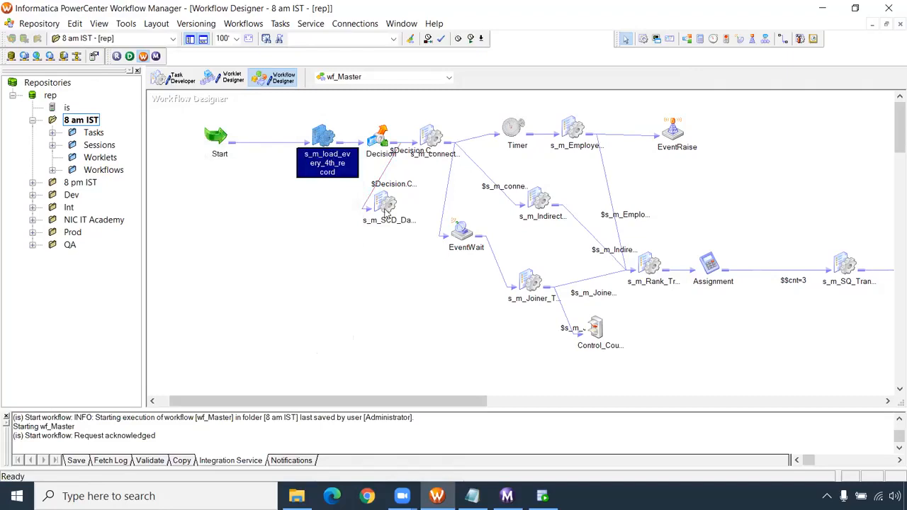
pyautogui.click(389, 228)
pyautogui.click(383, 207)
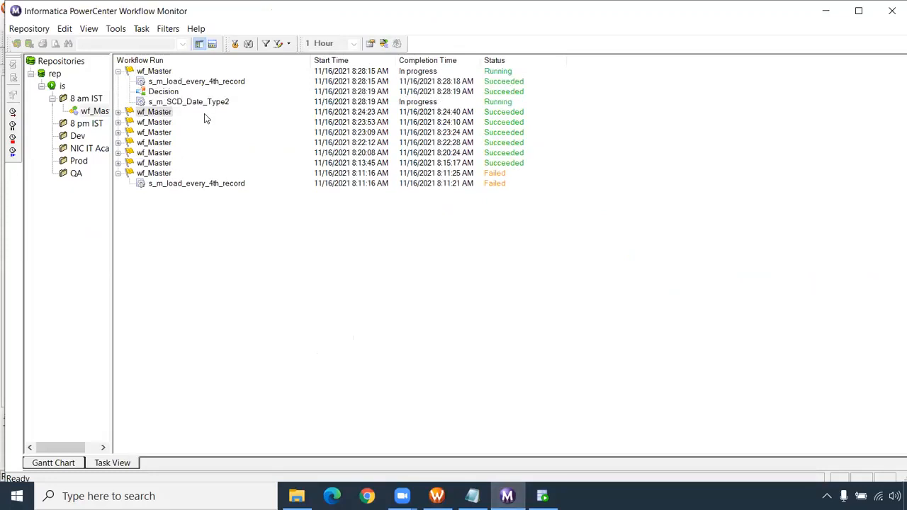
pyautogui.click(209, 104)
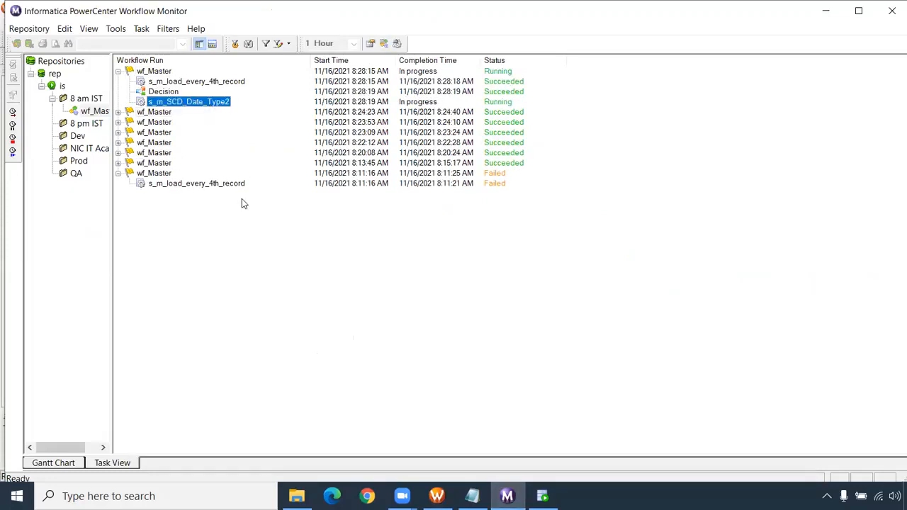
# - Switch back to the Workflow Manager and select the links from the Employees and Indirect sessions to the Rank session
pyautogui.click(437, 496)
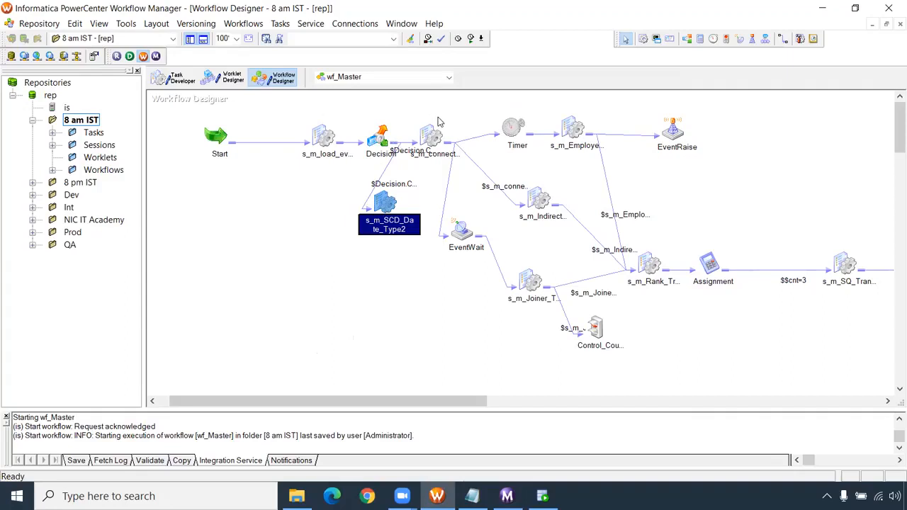
pyautogui.moveTo(626, 204); pyautogui.dragTo(602, 237)
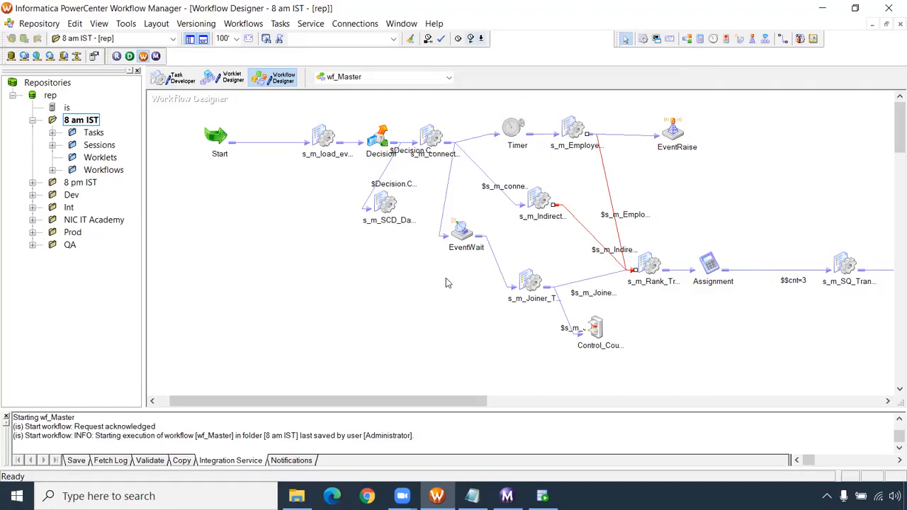
# - Check the failed session in the Workflow Monitor and open the mapping settings of s_m_SCD_Date_Type2 in the Workflow Manager
pyautogui.click(507, 496)
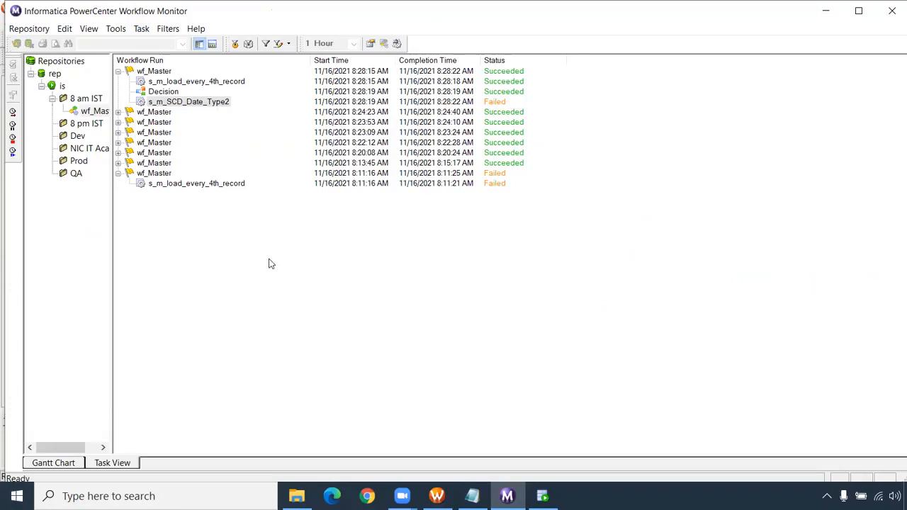
pyautogui.click(437, 495)
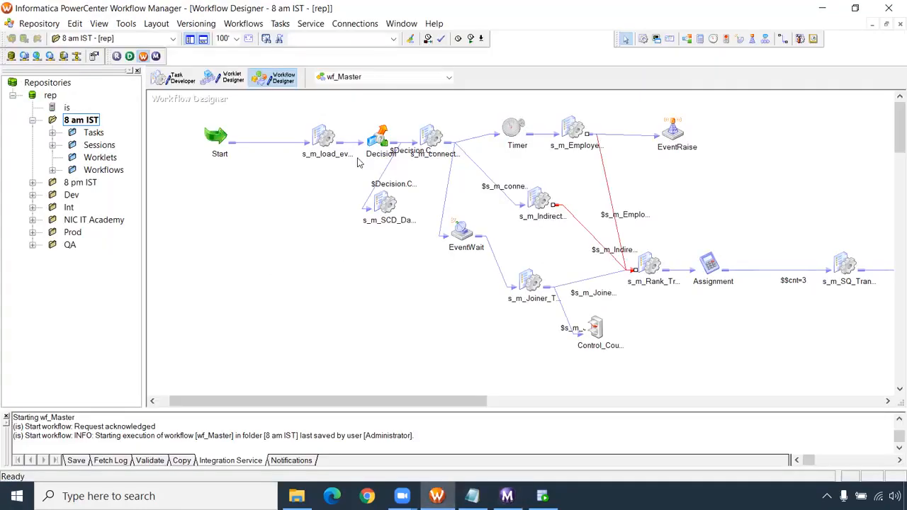
pyautogui.click(386, 203)
pyautogui.doubleClick(386, 203)
pyautogui.click(219, 45)
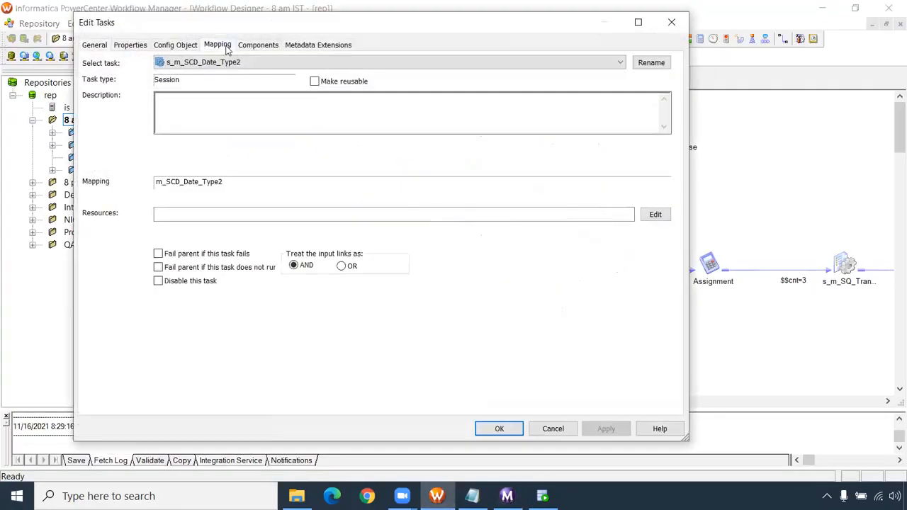
# - Set the first T_CUSTOMER_SCD_DATE target's relational connection to Oracle_Tgt and apply that connection value to all instances
pyautogui.click(158, 173)
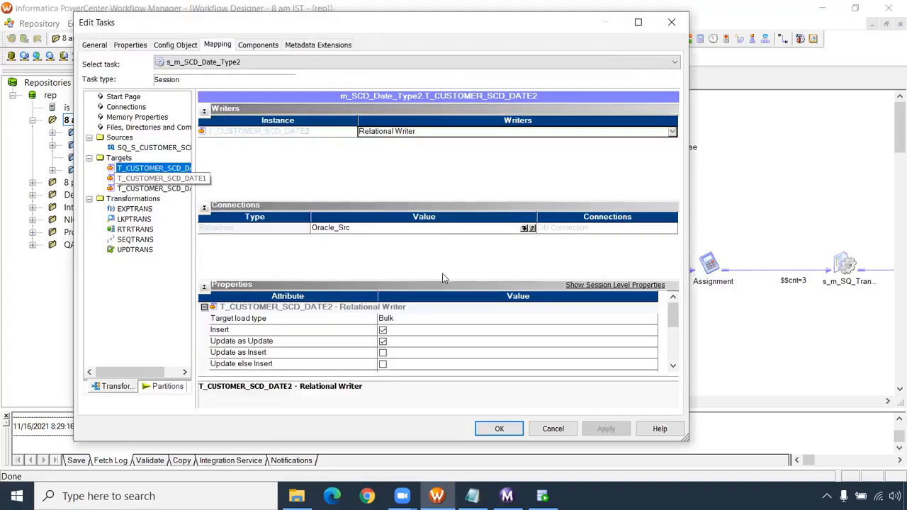
pyautogui.click(525, 228)
pyautogui.click(343, 241)
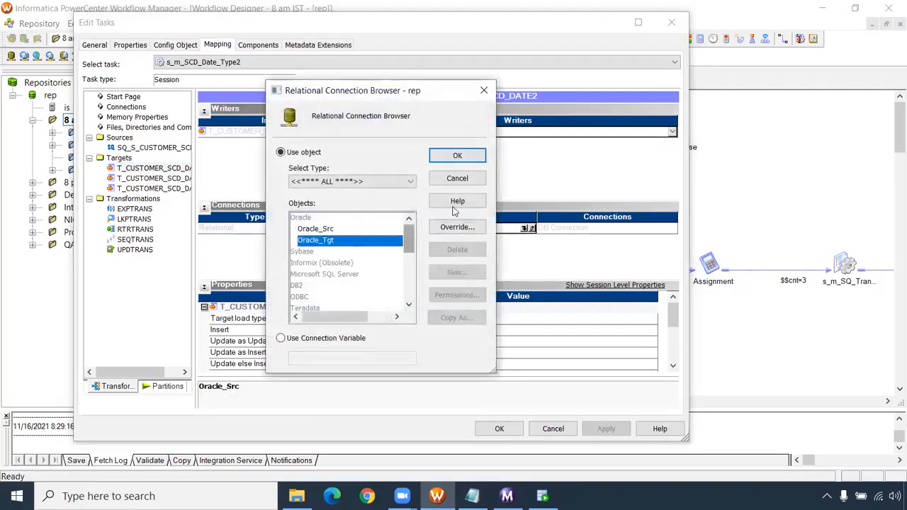
pyautogui.click(459, 155)
pyautogui.rightClick(434, 231)
pyautogui.moveTo(539, 250)
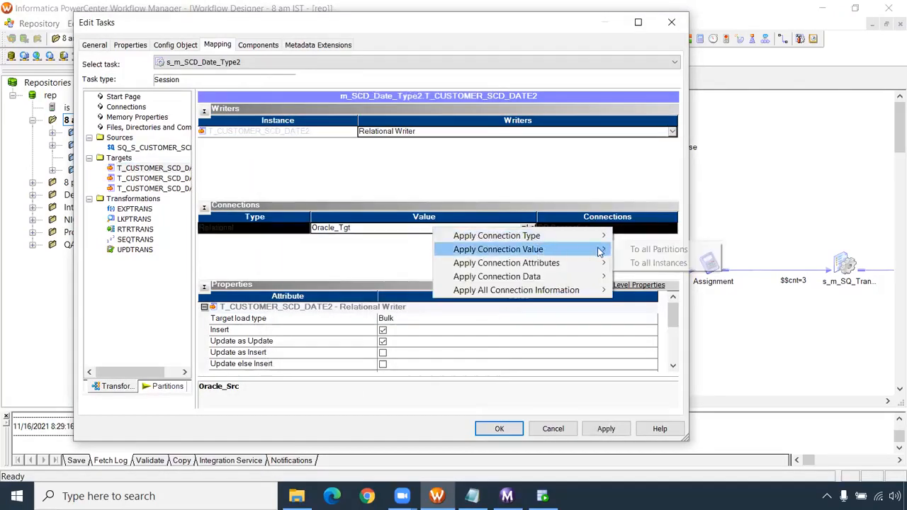
pyautogui.click(639, 264)
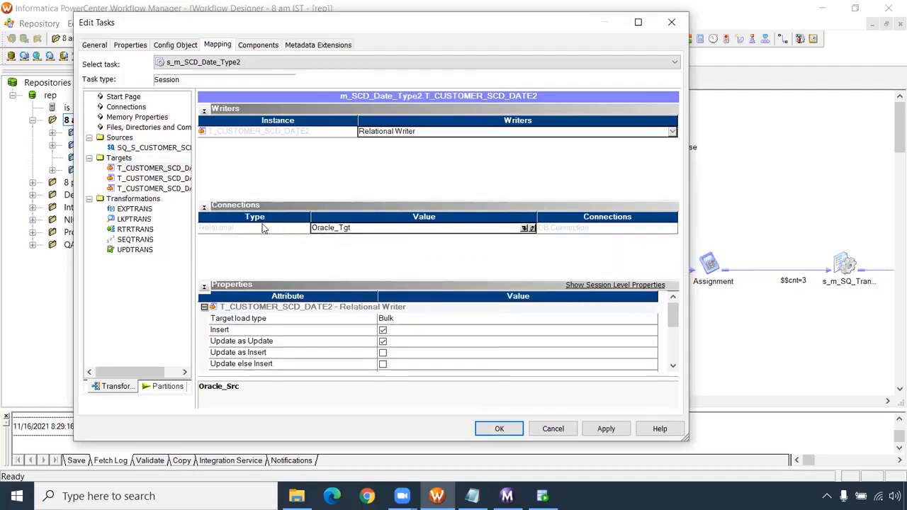
# - Set the LKPTRANS lookup connection to Oracle_Tgt, apply the session changes and save wf_Master
pyautogui.click(136, 220)
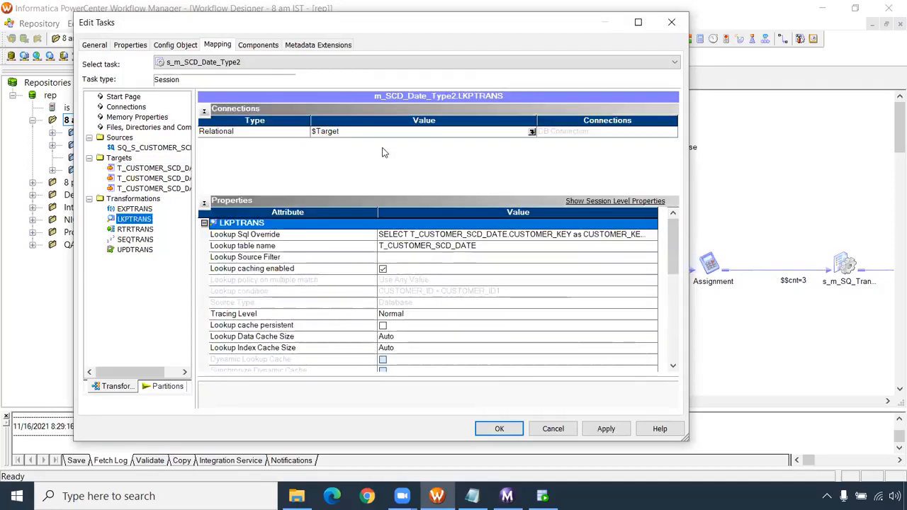
pyautogui.click(531, 133)
pyautogui.click(281, 152)
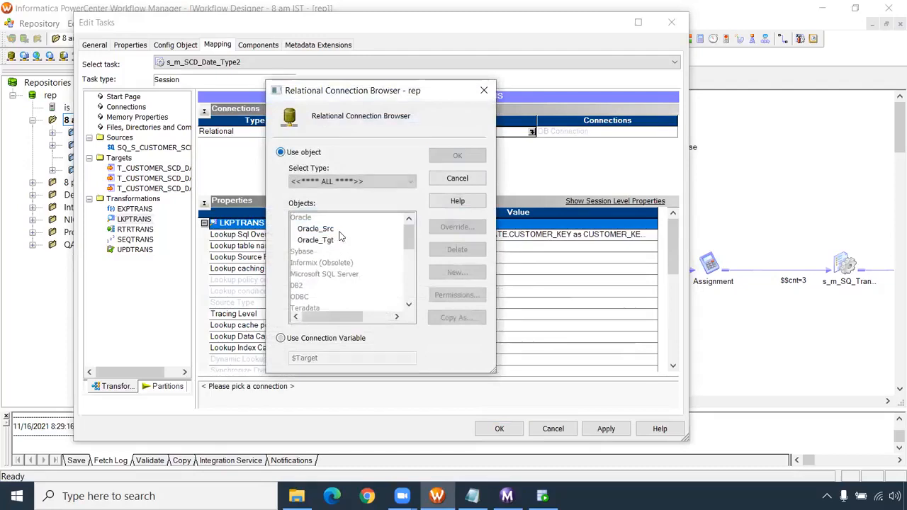
pyautogui.click(316, 240)
pyautogui.click(457, 157)
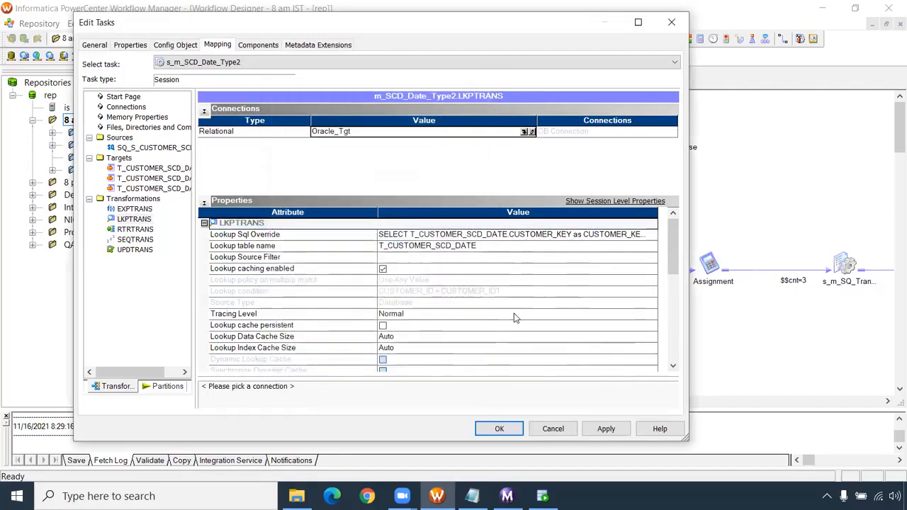
pyautogui.click(605, 429)
pyautogui.click(500, 429)
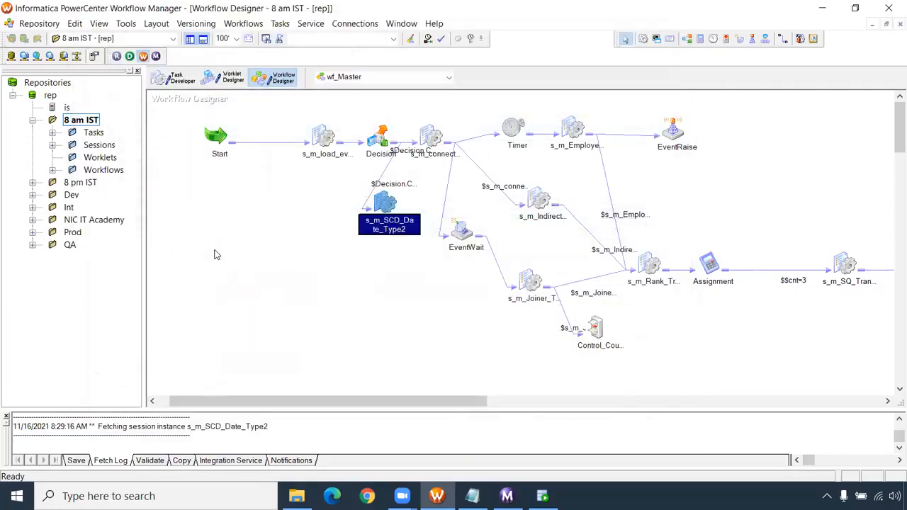
pyautogui.hotkey('ctrl', 's')
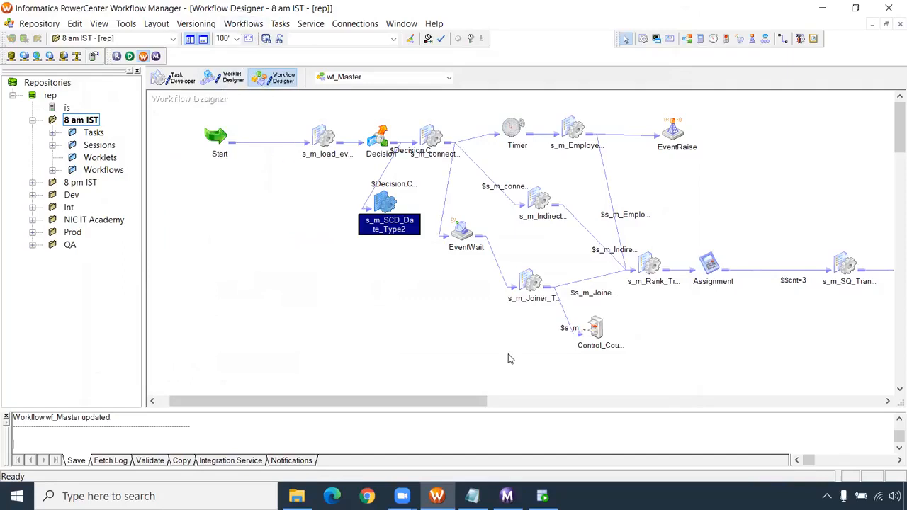
pyautogui.click(233, 78)
pyautogui.click(276, 81)
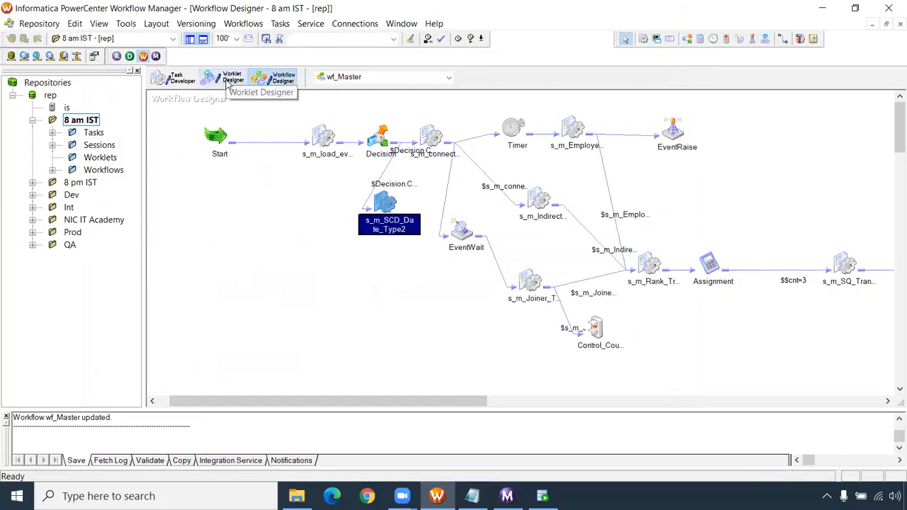
pyautogui.click(177, 79)
pyautogui.click(231, 79)
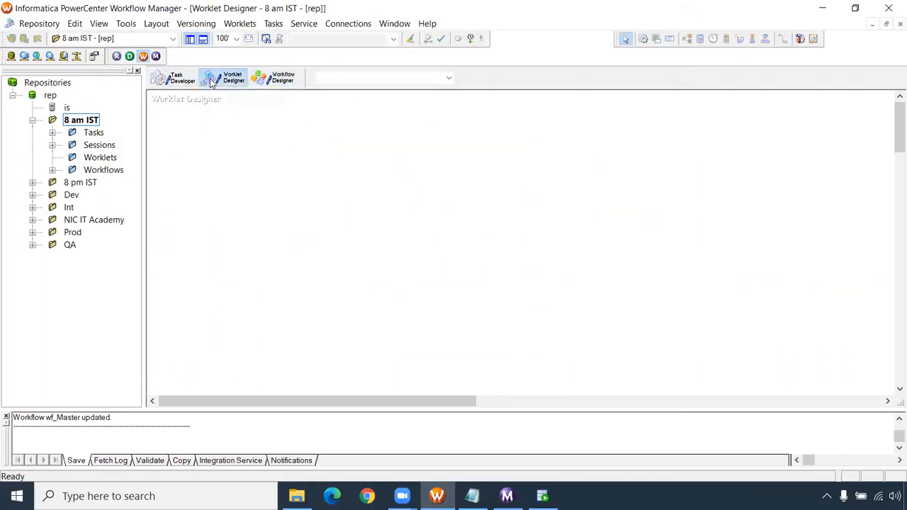
pyautogui.click(272, 79)
# - Select and copy the wf_Master tasks from s_m_connected_lookup through s_m_Rank_Transformation, including Timer, EventWait and EventRaise
pyautogui.moveTo(448, 405); pyautogui.dragTo(505, 385)
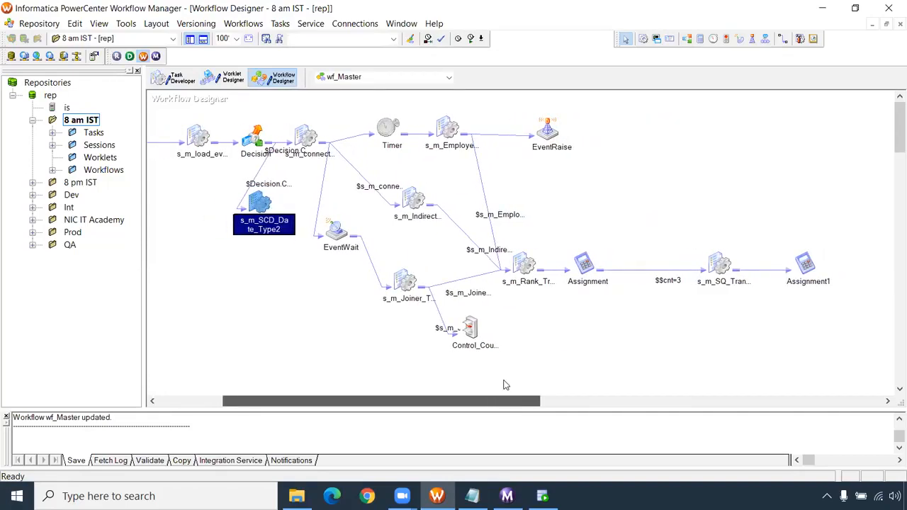
pyautogui.click(283, 105)
pyautogui.moveTo(457, 281); pyautogui.dragTo(529, 284)
pyautogui.click(358, 175)
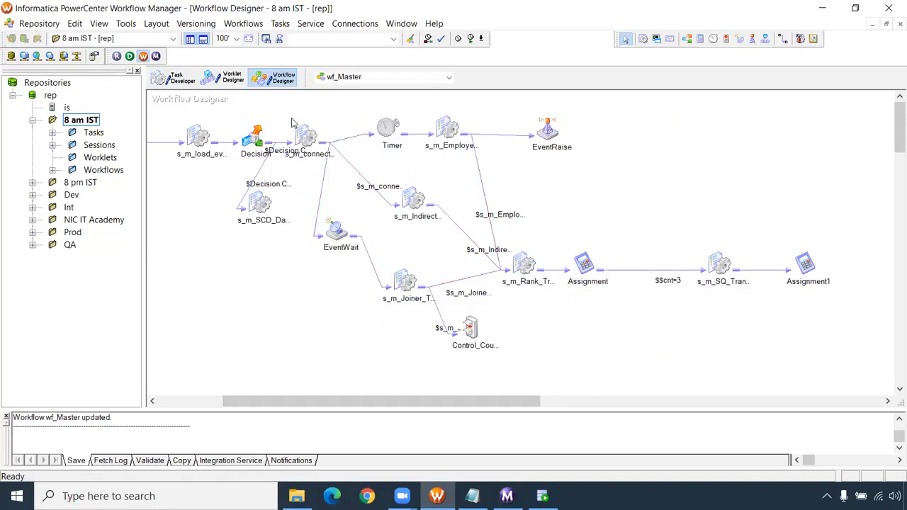
pyautogui.moveTo(296, 119); pyautogui.dragTo(522, 282)
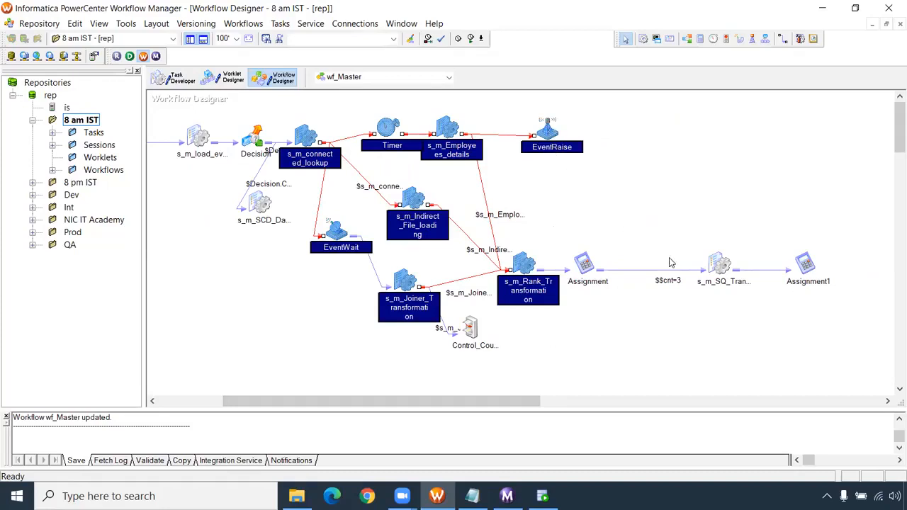
# - Create a worklet named wklt_one in the Worklet Designer and paste the copied tasks into it
pyautogui.click(228, 76)
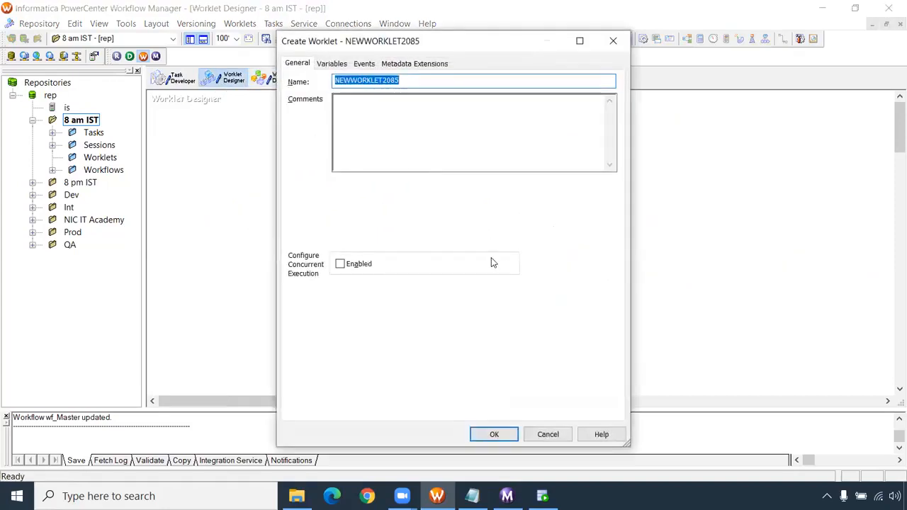
pyautogui.write('wklt_')
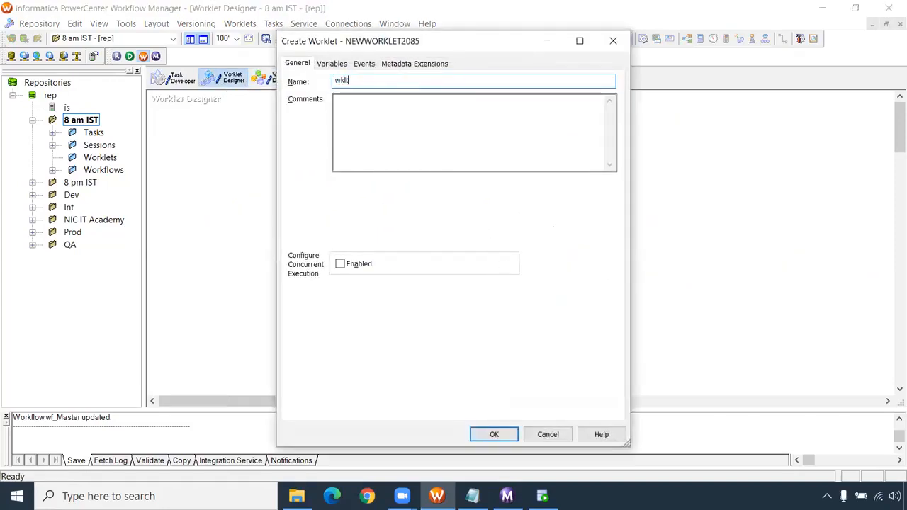
pyautogui.write('one')
pyautogui.press('Return')
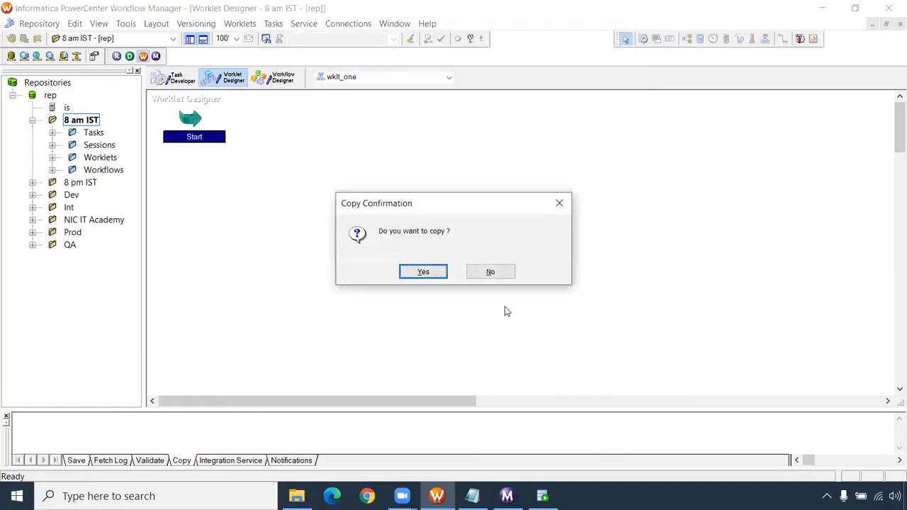
pyautogui.click(432, 272)
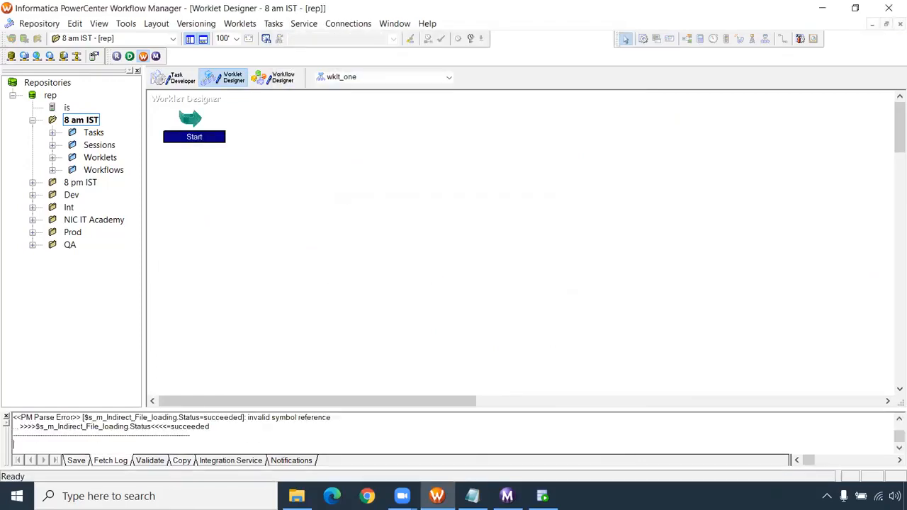
# - Arrange the pasted tasks in wklt_one horizontally
pyautogui.rightClick(441, 184)
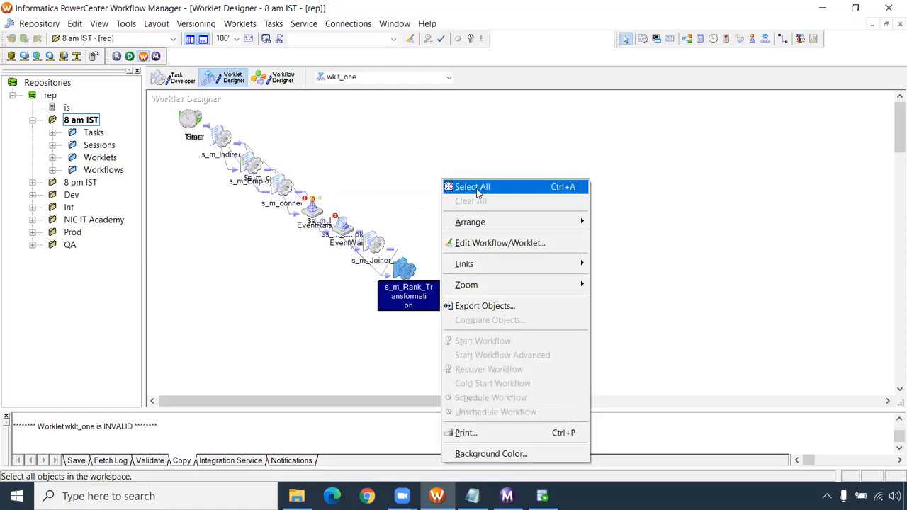
pyautogui.moveTo(483, 224)
pyautogui.click(616, 222)
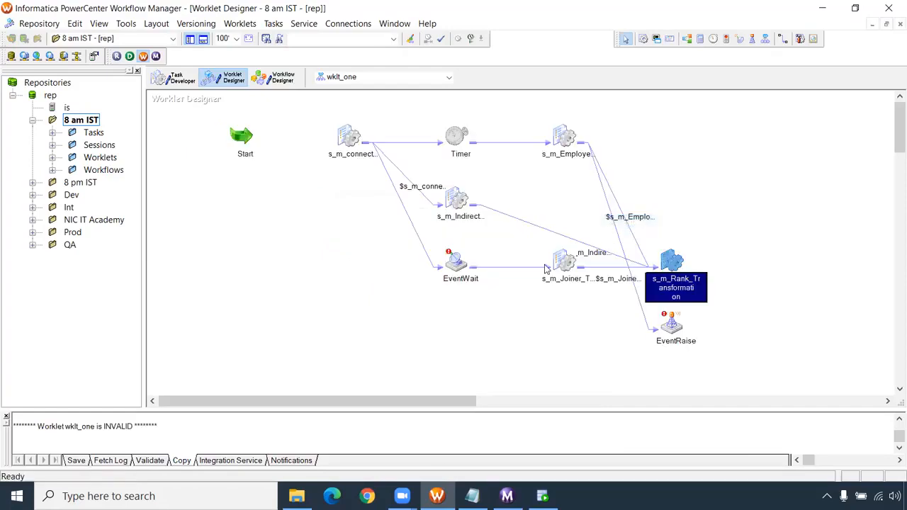
# - Delete the EventWait, EventRaise and Timer tasks from wklt_one
pyautogui.click(455, 263)
pyautogui.press('Delete')
pyautogui.click(473, 282)
pyautogui.click(672, 323)
pyautogui.press('Delete')
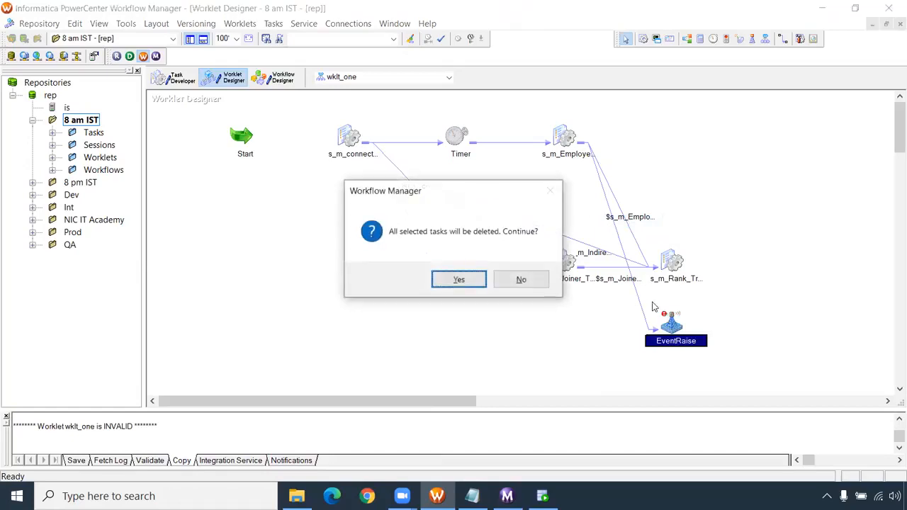
pyautogui.click(459, 280)
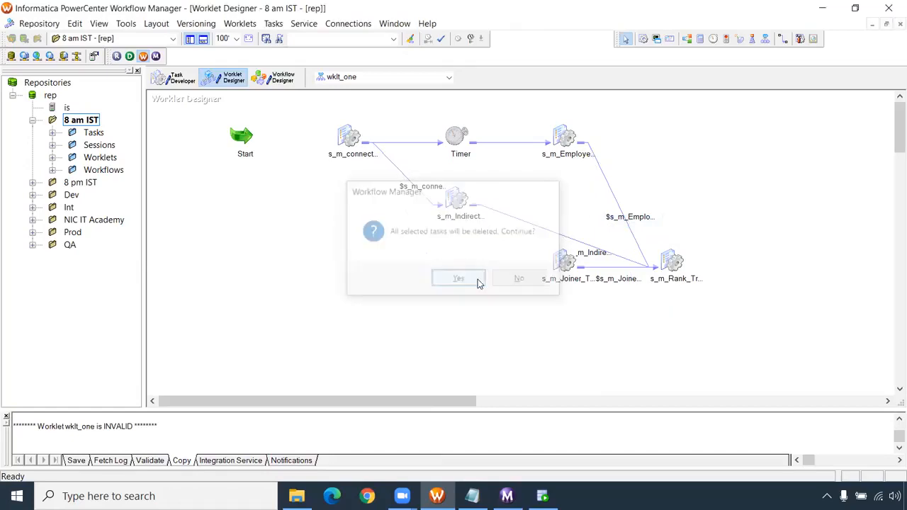
pyautogui.click(457, 140)
pyautogui.press('Delete')
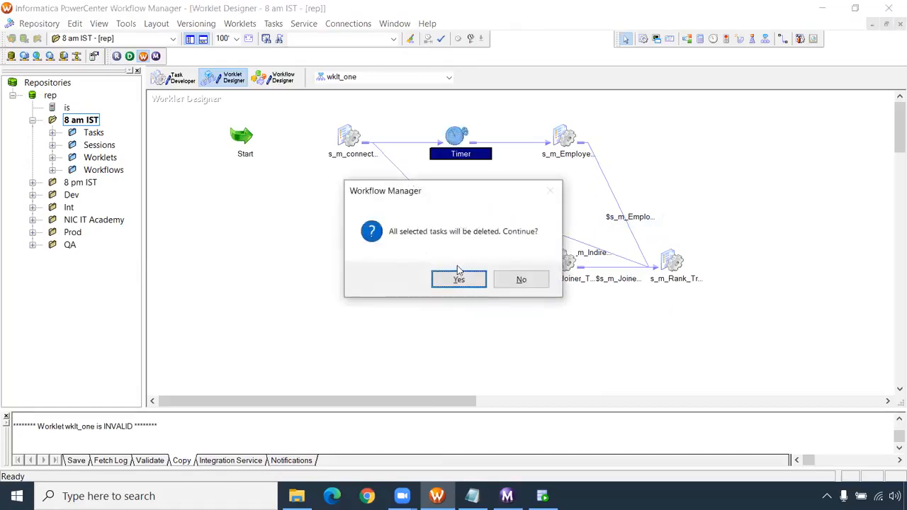
pyautogui.click(458, 280)
# - Link Start to the connected lookup session and the Indirect session to the Employees and Joiner sessions, and save wklt_one
pyautogui.click(780, 40)
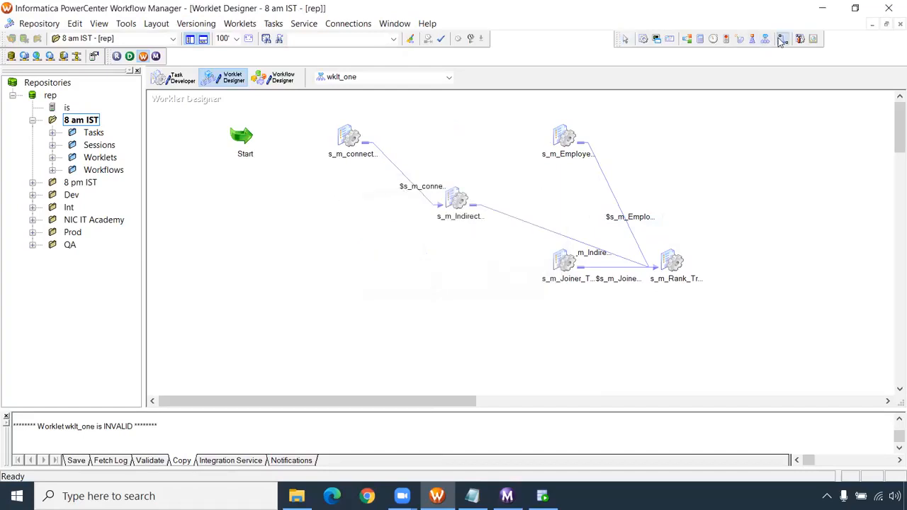
pyautogui.moveTo(238, 136); pyautogui.dragTo(348, 139)
pyautogui.moveTo(458, 195); pyautogui.dragTo(565, 138)
pyautogui.moveTo(459, 205); pyautogui.dragTo(564, 261)
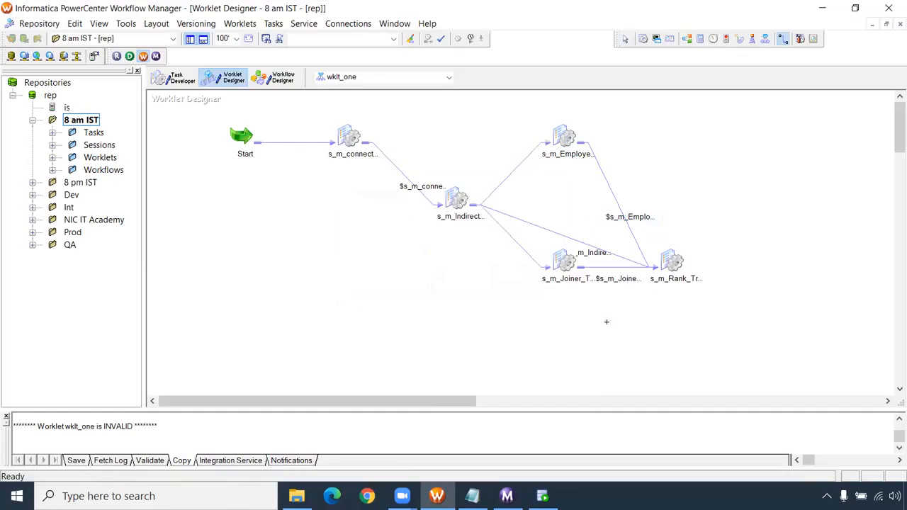
pyautogui.hotkey('ctrl', 's')
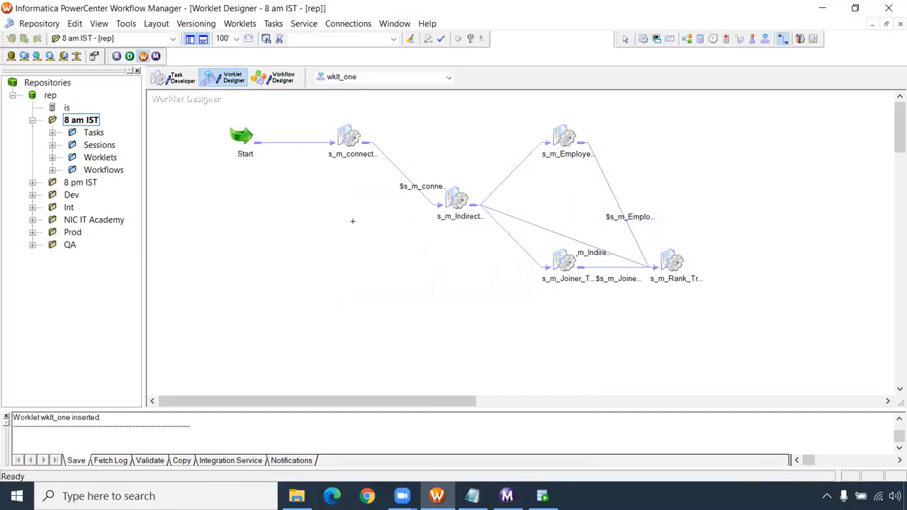
# - Delete the direct link from the Indirect session to the Rank session and arrange the wklt_one tasks horizontally
pyautogui.rightClick(352, 193)
pyautogui.moveTo(384, 241)
pyautogui.click(533, 240)
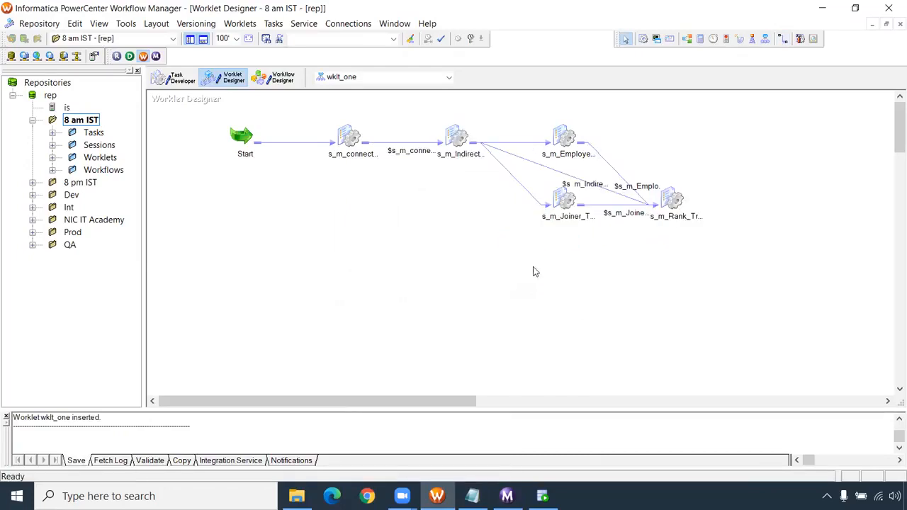
pyautogui.click(567, 177)
pyautogui.press('Delete')
pyautogui.press('Return')
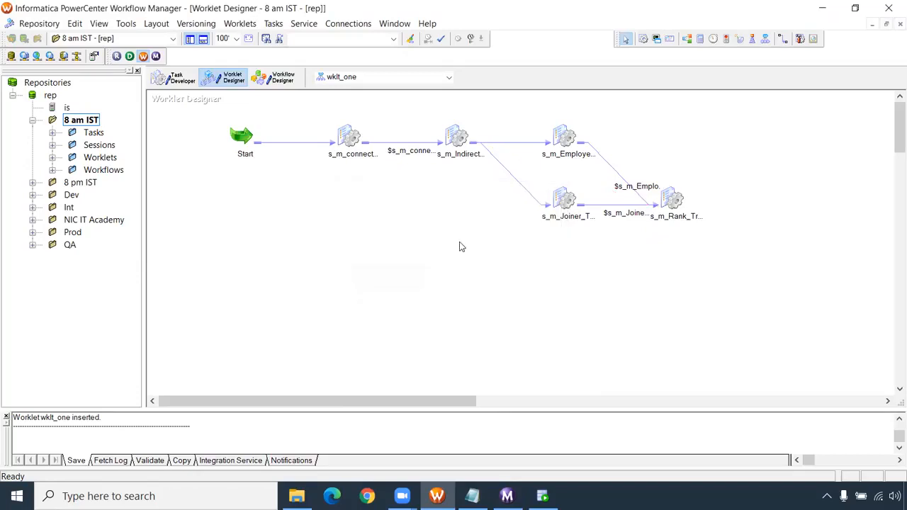
pyautogui.rightClick(360, 206)
pyautogui.moveTo(434, 241)
pyautogui.click(522, 242)
pyautogui.rightClick(360, 190)
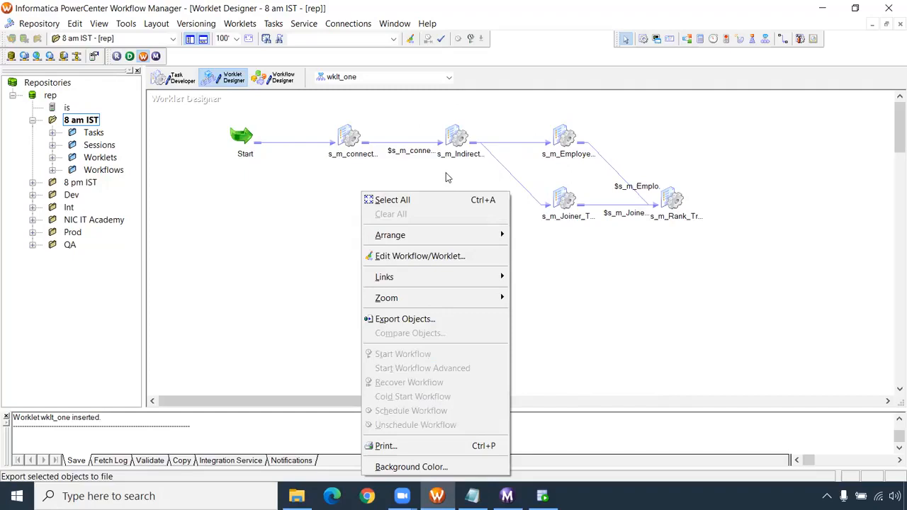
# - Return to wf_Master in the Workflow Designer and arrange its tasks horizontally
pyautogui.click(278, 79)
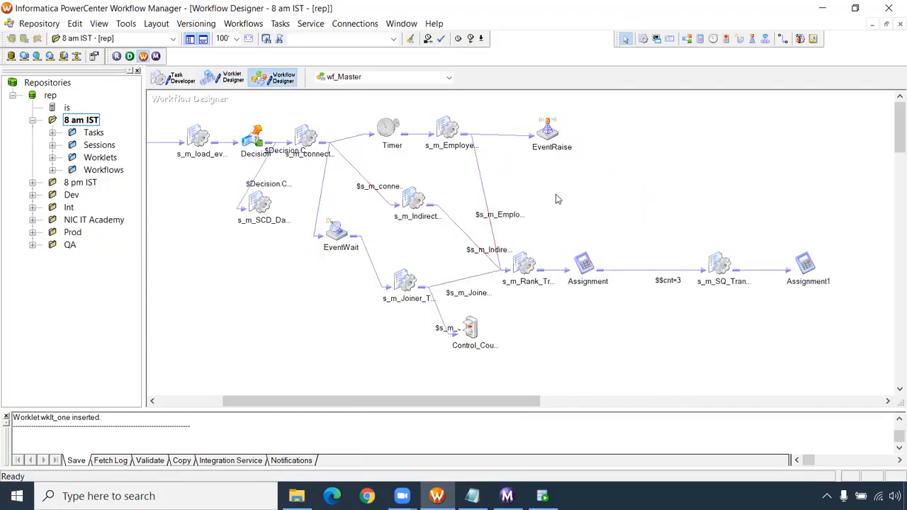
pyautogui.rightClick(291, 259)
pyautogui.moveTo(328, 244)
pyautogui.click(457, 242)
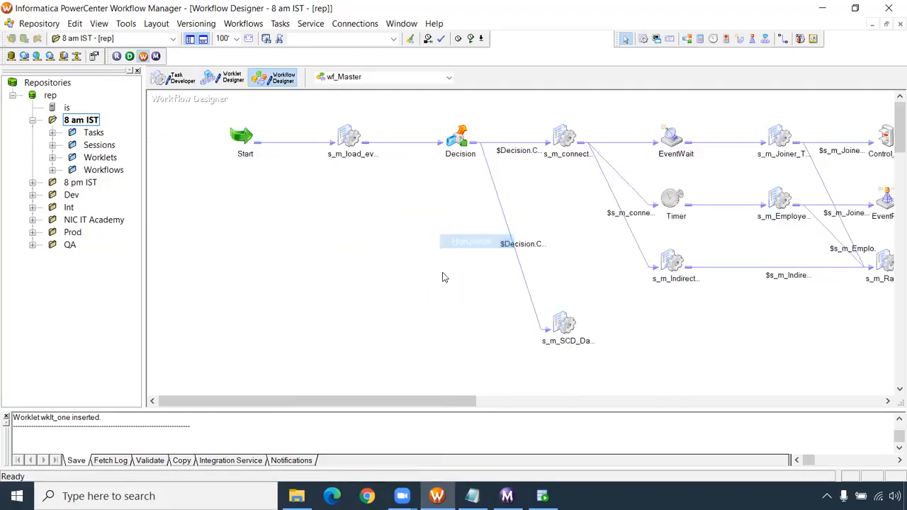
pyautogui.moveTo(389, 401); pyautogui.dragTo(417, 403)
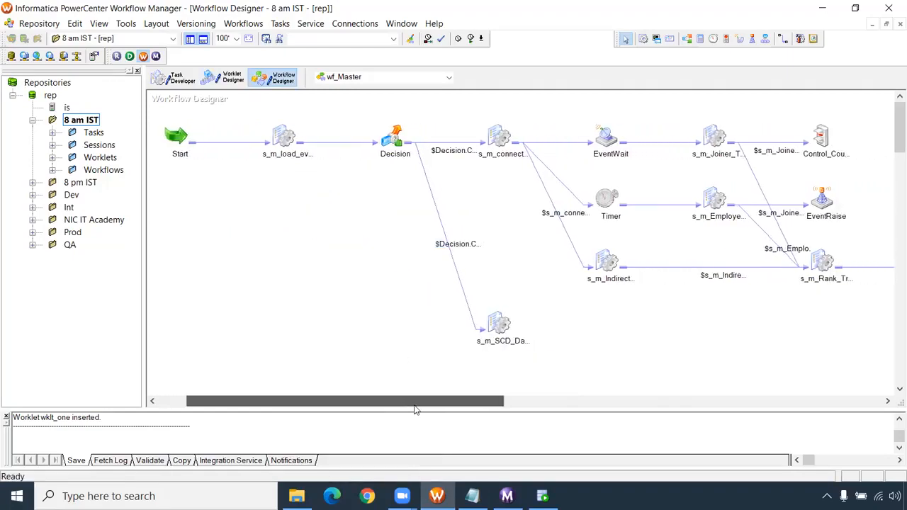
# - Move s_m_SCD_Date_Type2 below Decision in wf_Master and add the wklt_one worklet beside it, linked from that session
pyautogui.click(498, 326)
pyautogui.moveTo(498, 326); pyautogui.dragTo(413, 270)
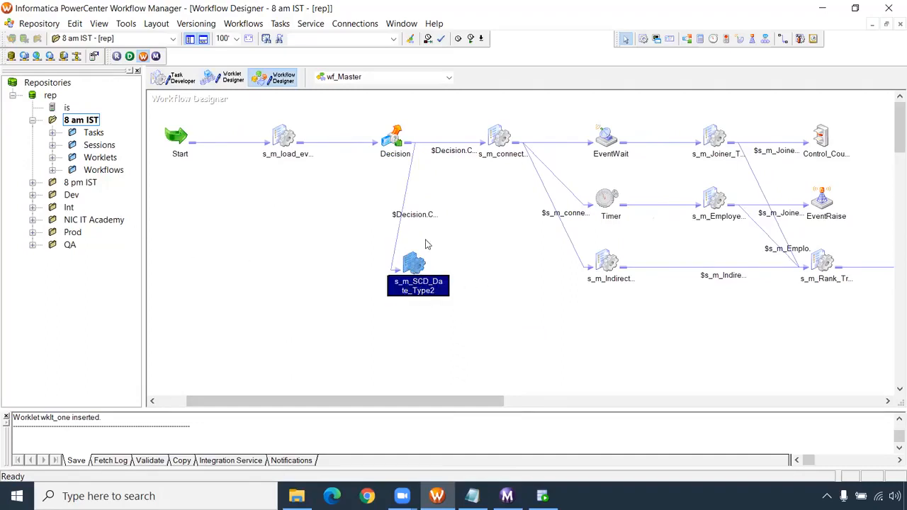
pyautogui.click(53, 157)
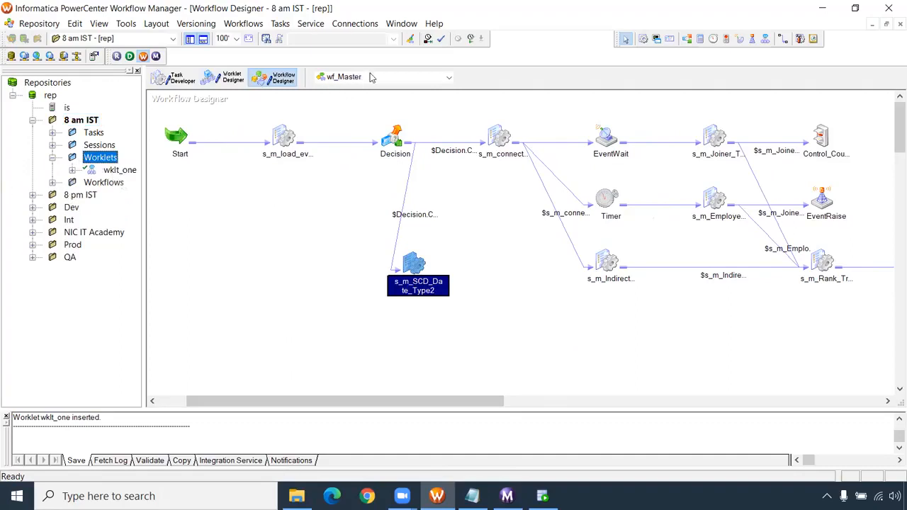
pyautogui.moveTo(120, 170); pyautogui.dragTo(484, 267)
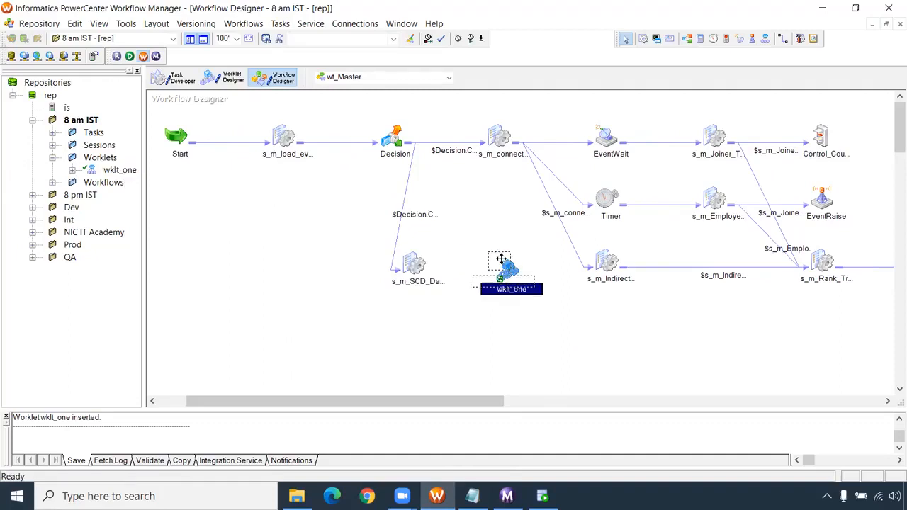
pyautogui.click(782, 38)
pyautogui.moveTo(408, 264); pyautogui.dragTo(494, 259)
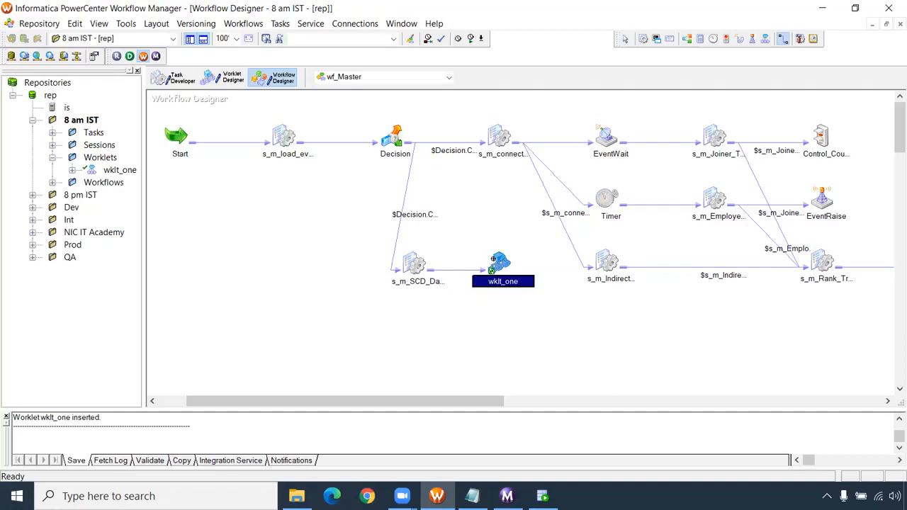
# - Set the wklt_one task in wf_Master to fail its parent if the task fails
pyautogui.doubleClick(496, 260)
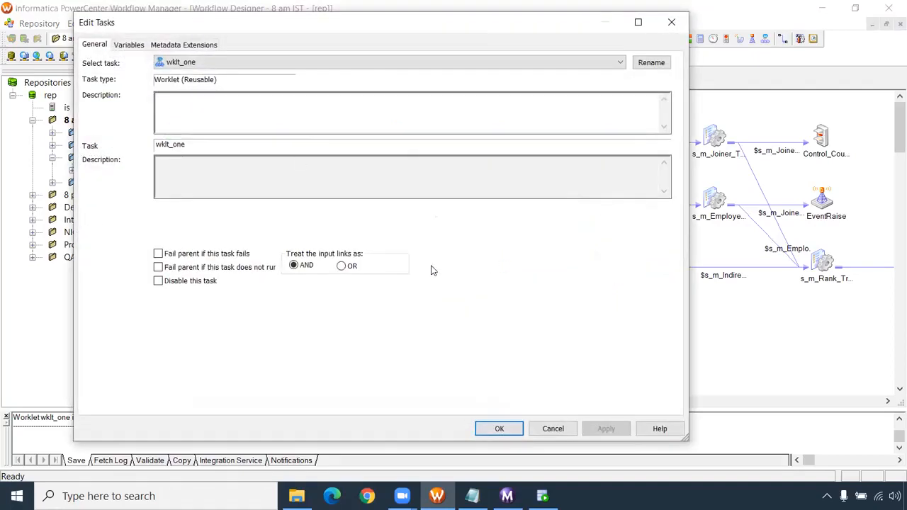
pyautogui.click(135, 45)
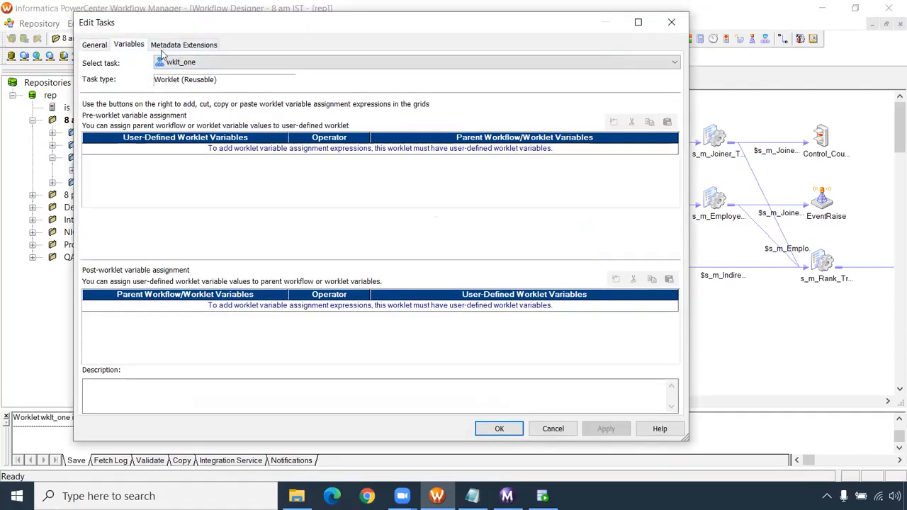
pyautogui.click(184, 45)
pyautogui.click(93, 44)
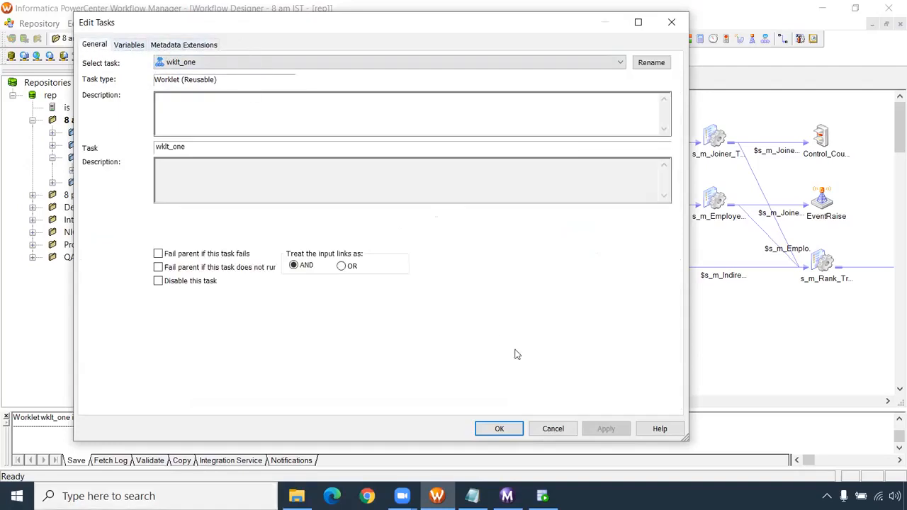
pyautogui.click(159, 253)
pyautogui.click(607, 429)
pyautogui.click(506, 429)
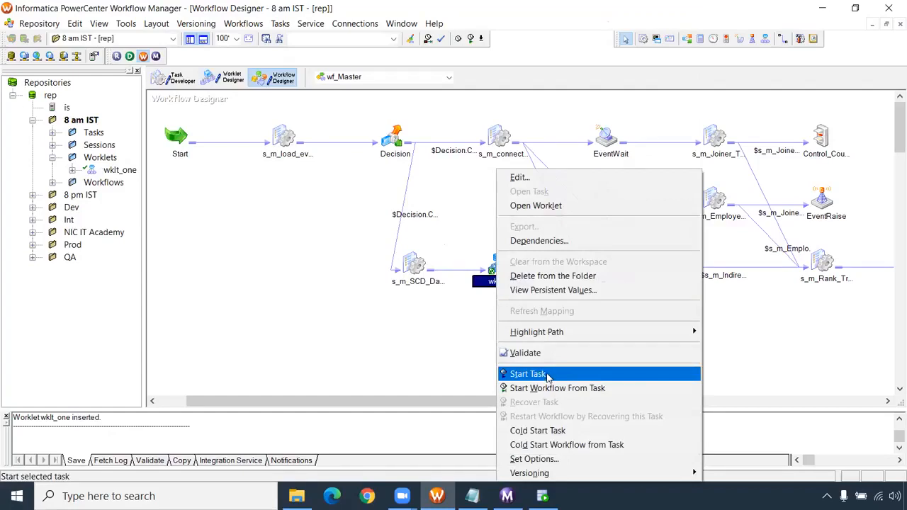
# - Examine the sessions and links inside wklt_one and compare them with its placement in wf_Master
pyautogui.click(535, 205)
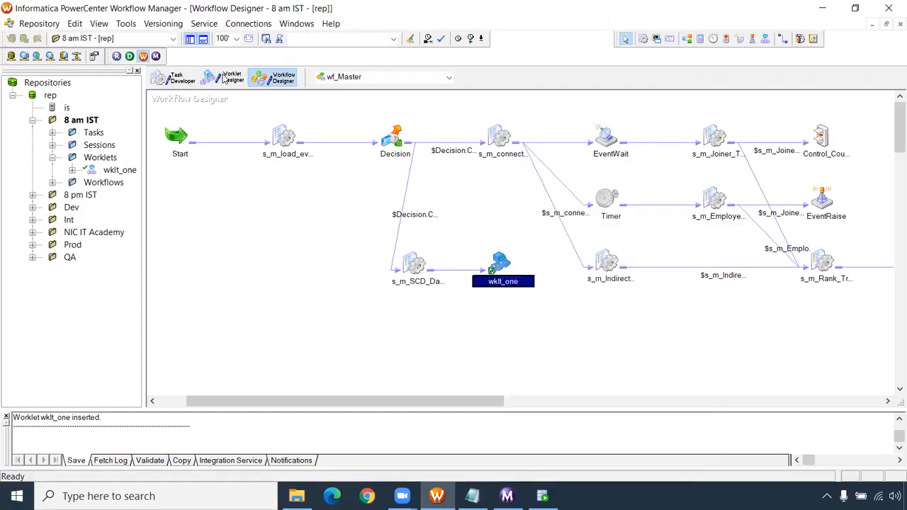
pyautogui.moveTo(218, 122); pyautogui.dragTo(711, 269)
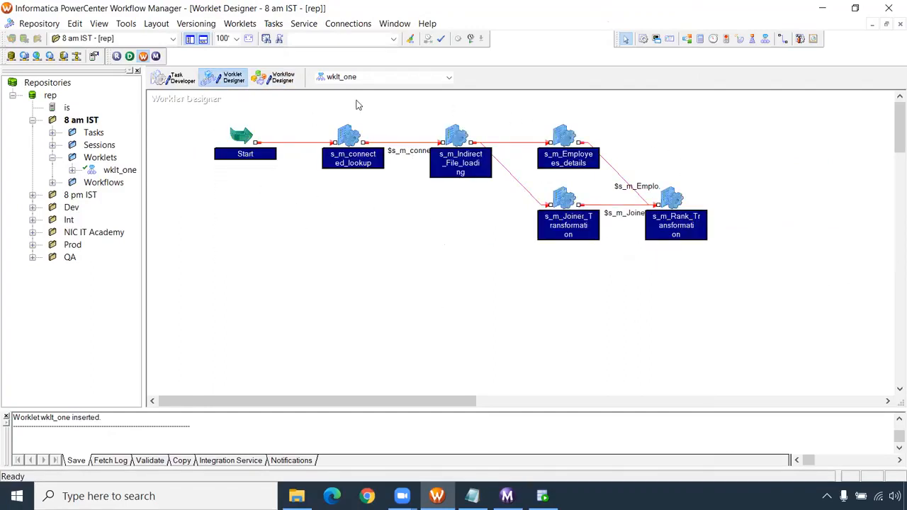
pyautogui.click(357, 144)
pyautogui.click(455, 143)
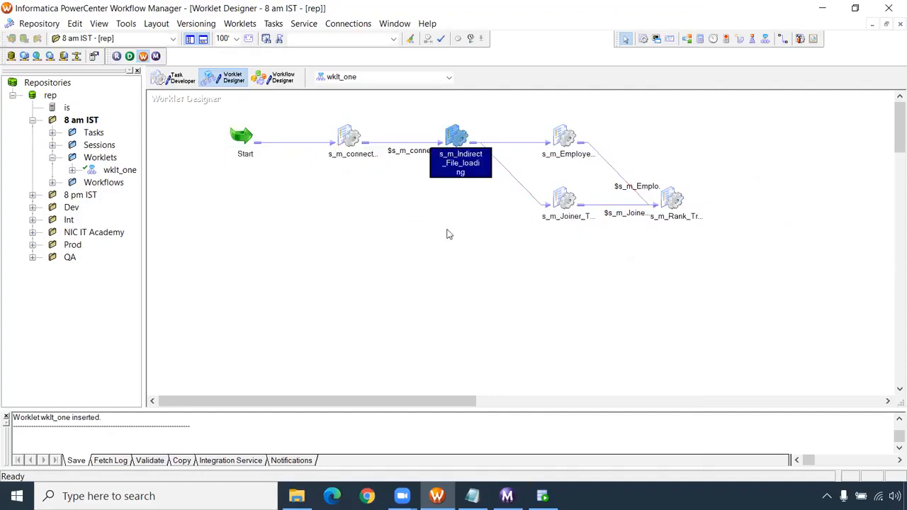
pyautogui.click(283, 80)
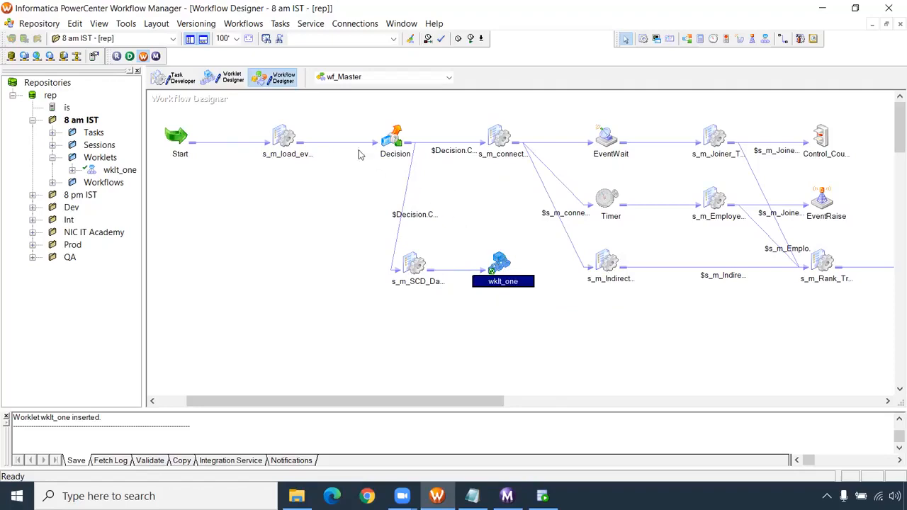
pyautogui.click(190, 79)
pyautogui.click(228, 78)
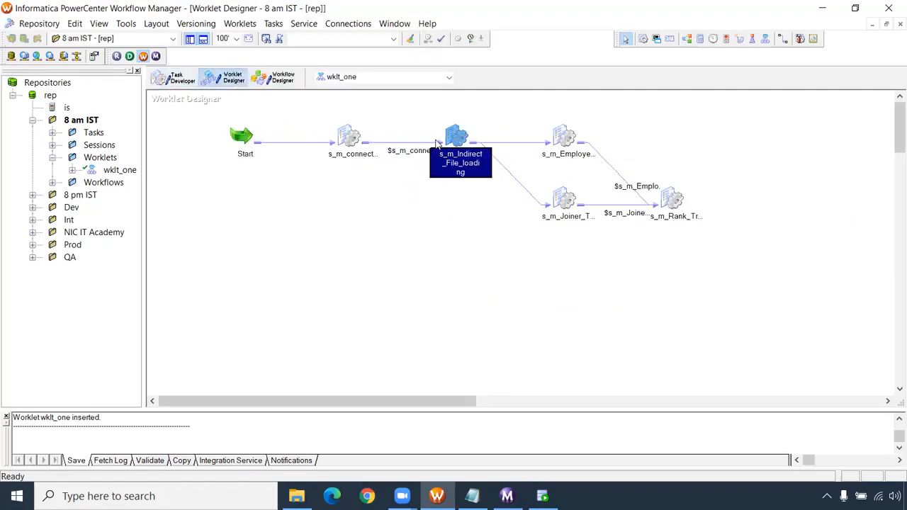
pyautogui.click(269, 81)
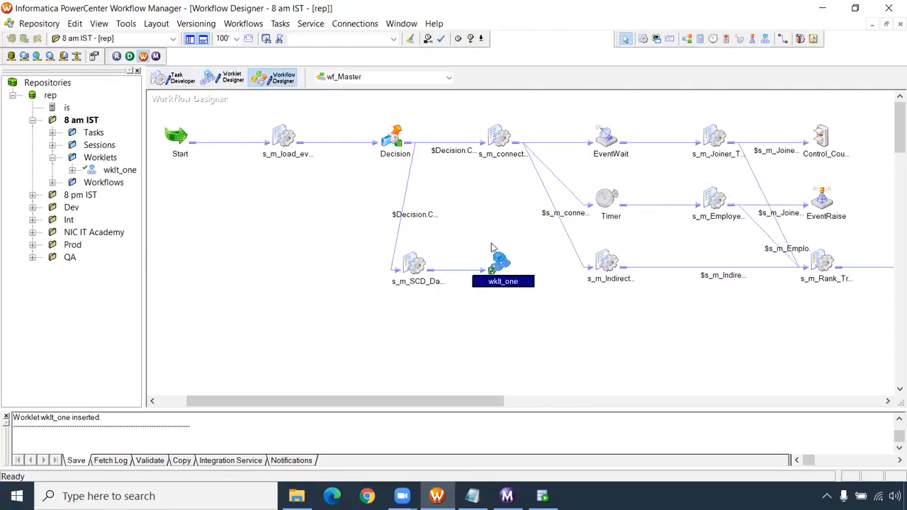
# - Save wf_Master and start the workflow
pyautogui.rightClick(290, 233)
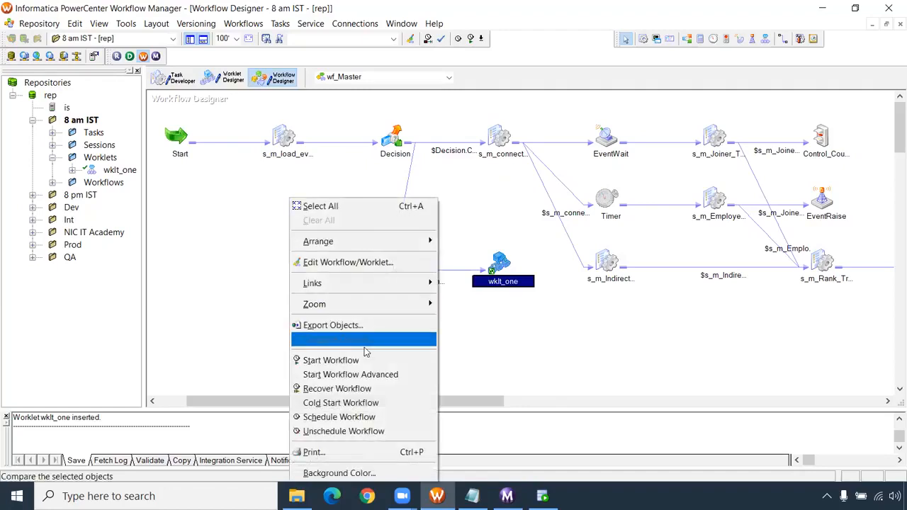
pyautogui.click(359, 361)
pyautogui.click(569, 280)
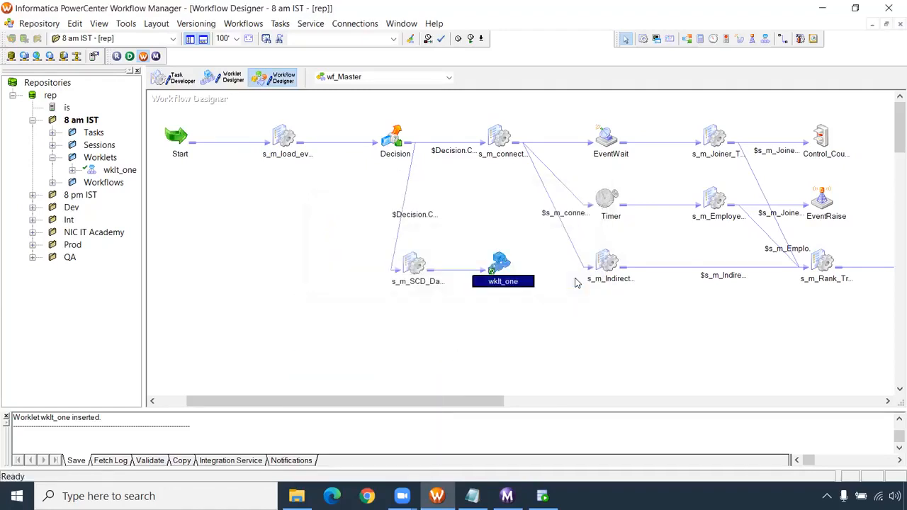
pyautogui.rightClick(278, 277)
pyautogui.click(356, 360)
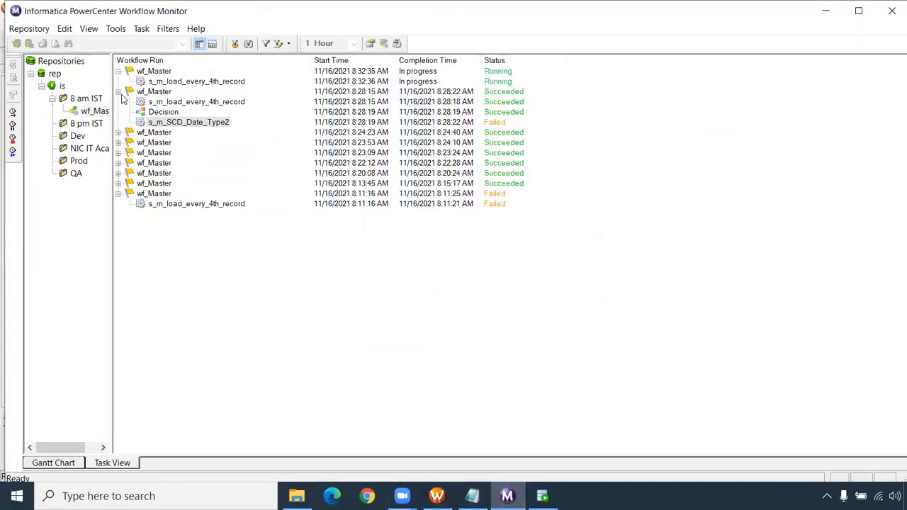
# - Collapse the previous wf_Master run in Workflow Monitor and check the status of the latest run's tasks and wklt_one sessions
pyautogui.click(118, 92)
pyautogui.click(204, 82)
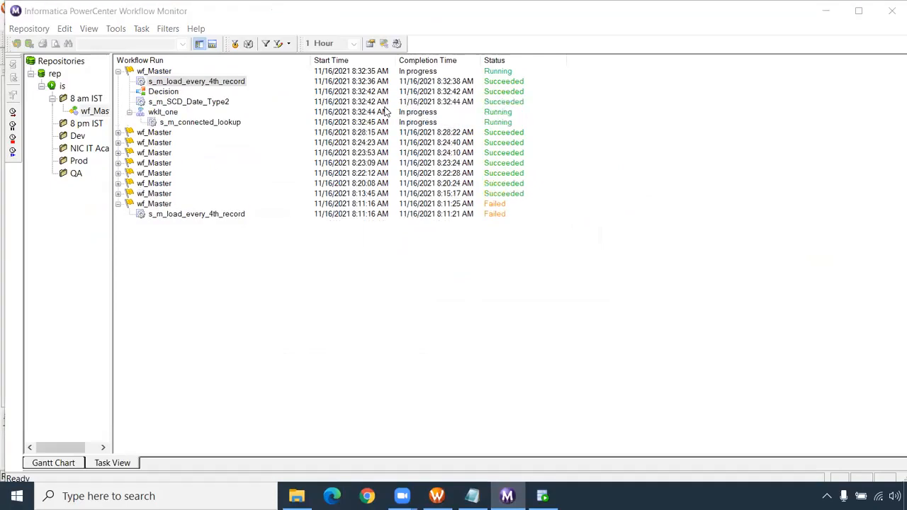
pyautogui.click(173, 101)
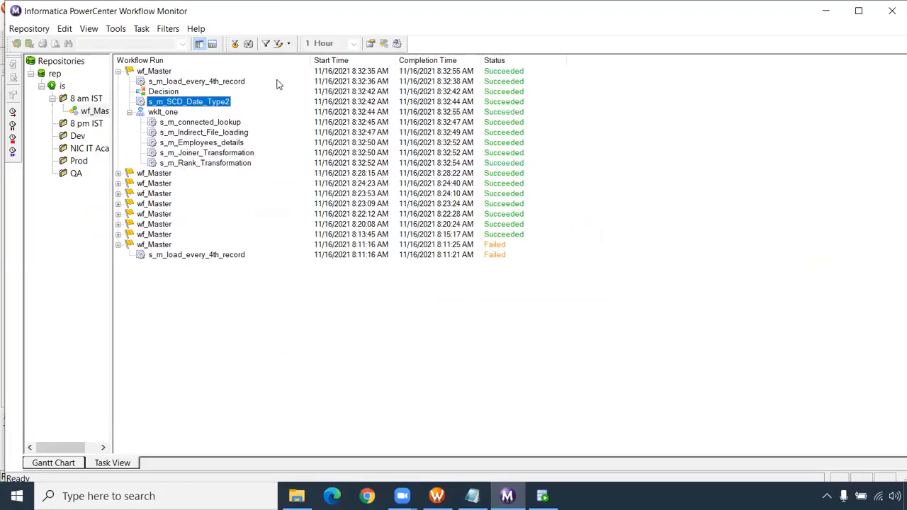
pyautogui.rightClick(205, 134)
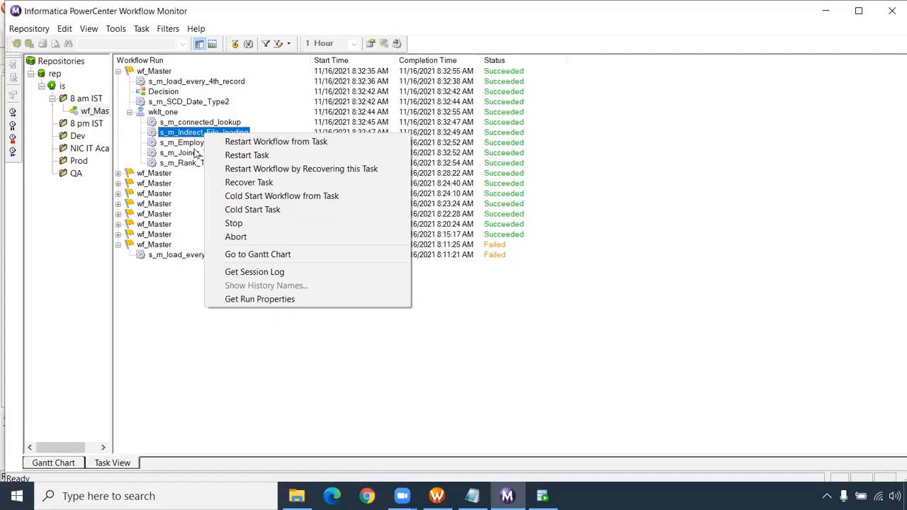
# - Switch back to Workflow Manager, add an Assignment task to wklt_one and link the s_m_Indirect_File_loading session to it
pyautogui.click(437, 496)
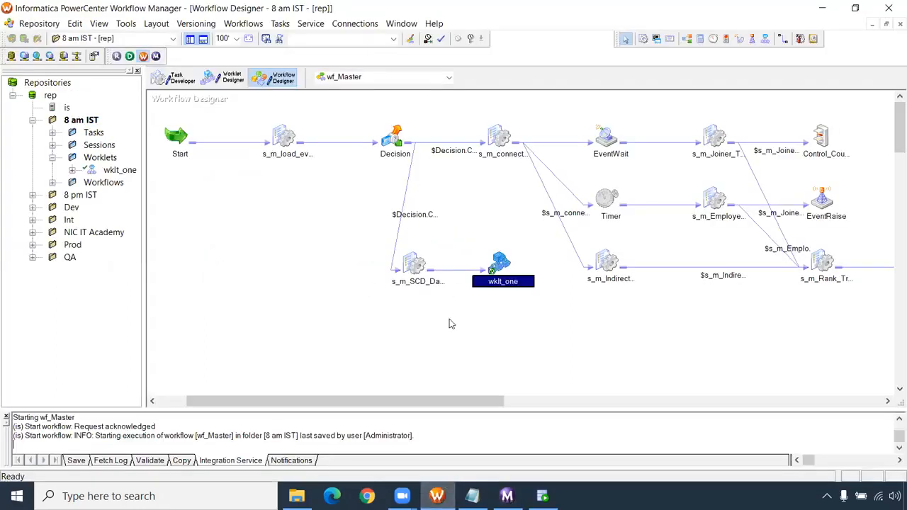
pyautogui.click(226, 76)
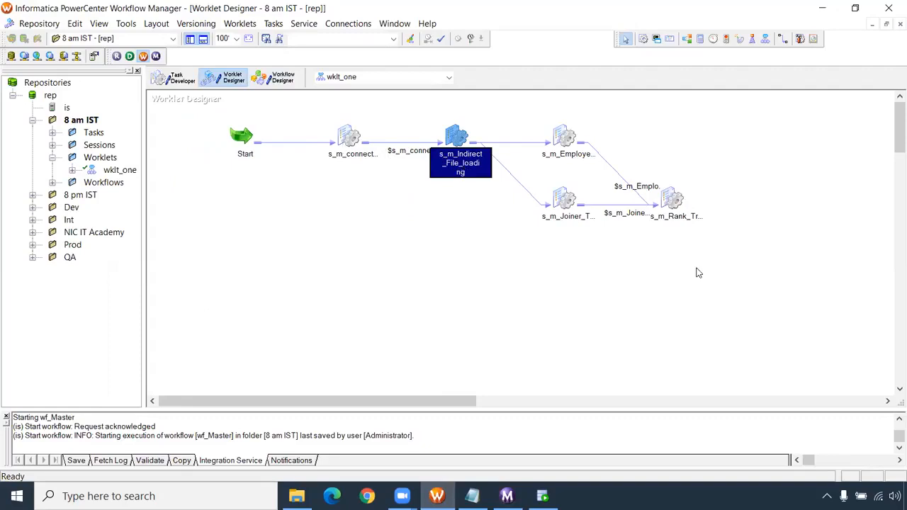
pyautogui.click(578, 205)
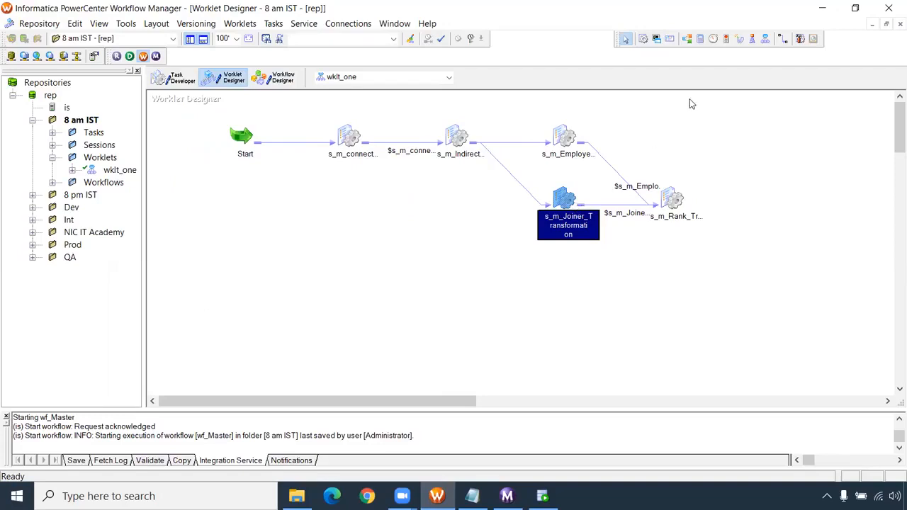
pyautogui.click(700, 39)
pyautogui.click(463, 206)
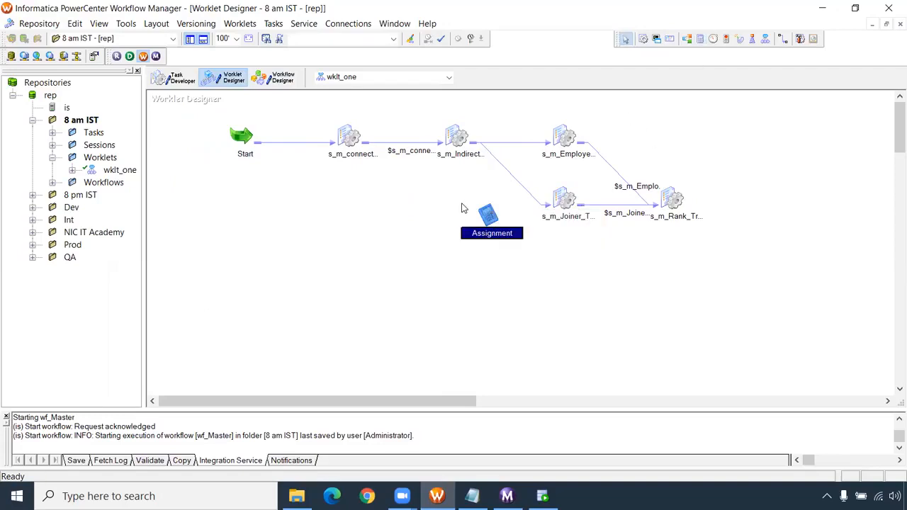
pyautogui.moveTo(486, 213); pyautogui.dragTo(479, 186)
pyautogui.click(782, 39)
pyautogui.moveTo(460, 138); pyautogui.dragTo(487, 206)
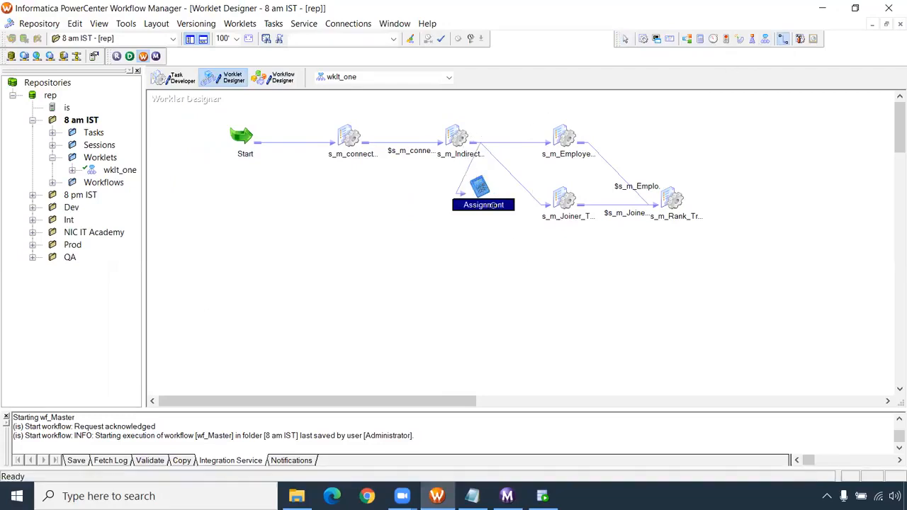
# - Declare a persistent integer variable named $$val in the wklt_one worklet
pyautogui.click(248, 26)
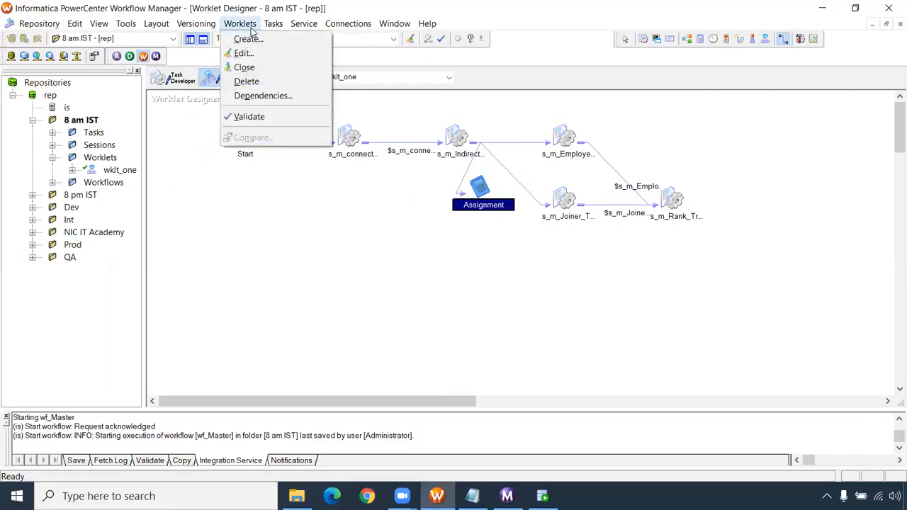
pyautogui.click(246, 53)
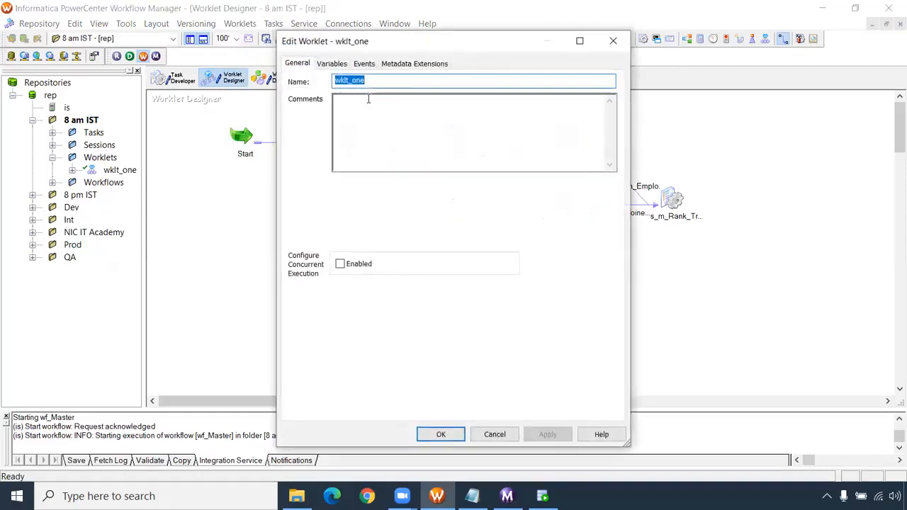
pyautogui.click(336, 65)
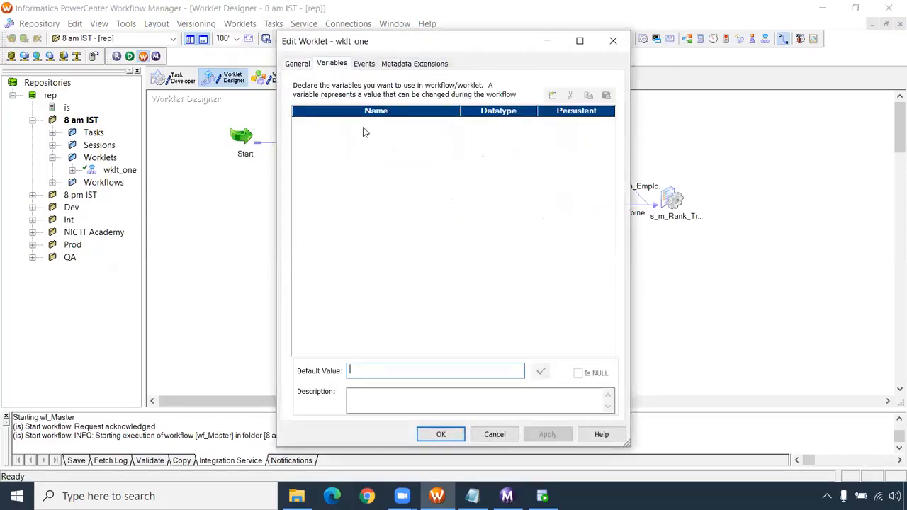
pyautogui.click(552, 96)
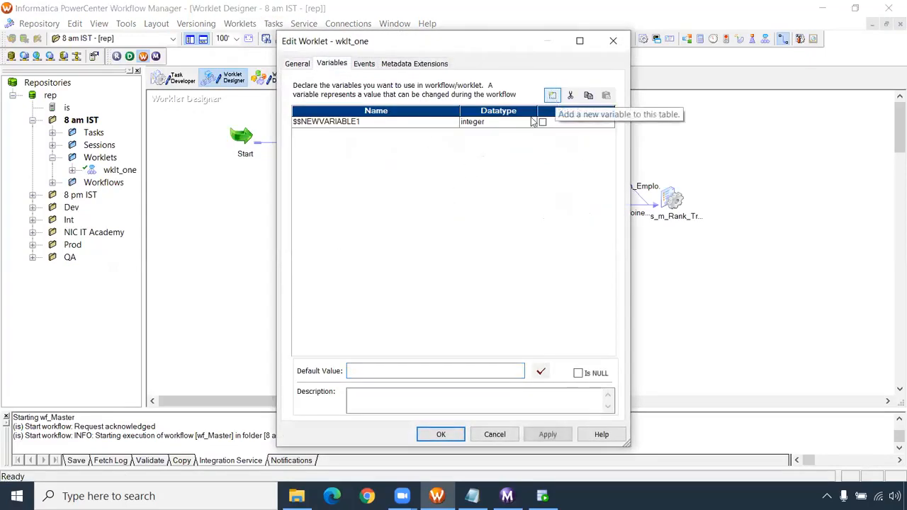
pyautogui.moveTo(358, 121); pyautogui.dragTo(302, 120)
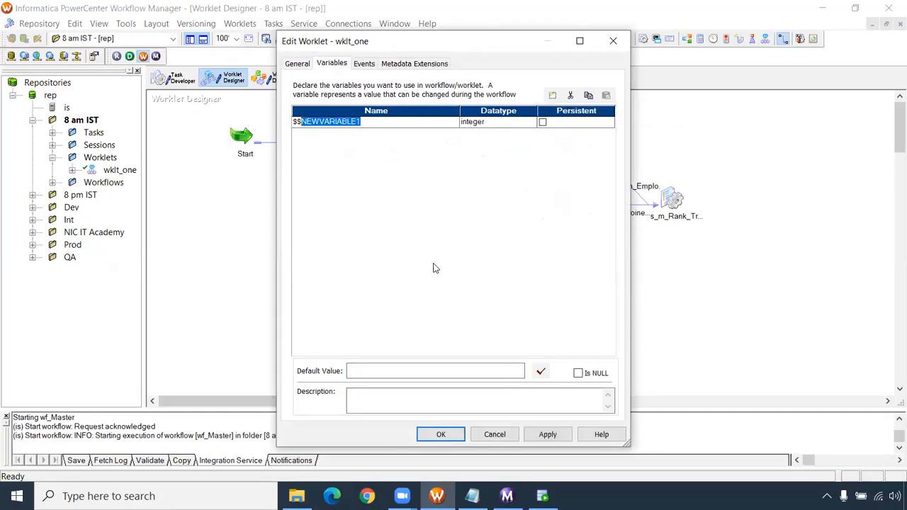
pyautogui.write('val')
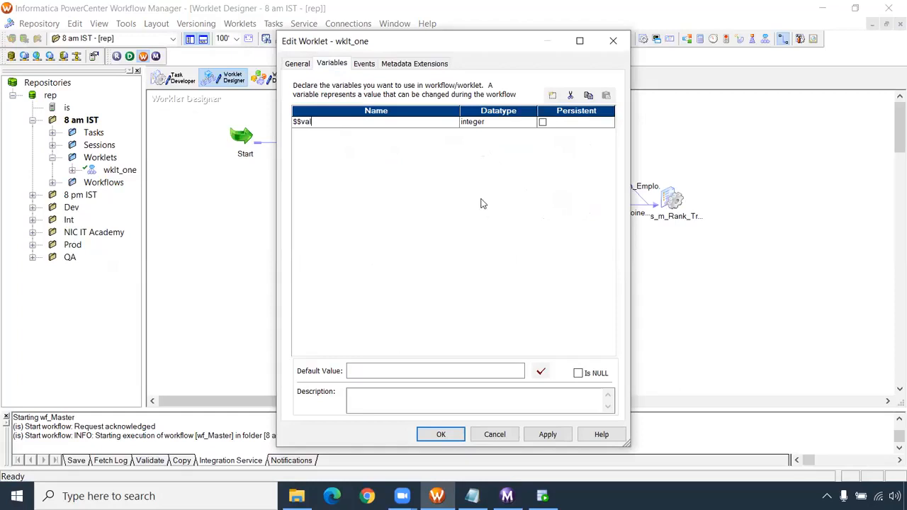
pyautogui.click(542, 122)
pyautogui.click(440, 434)
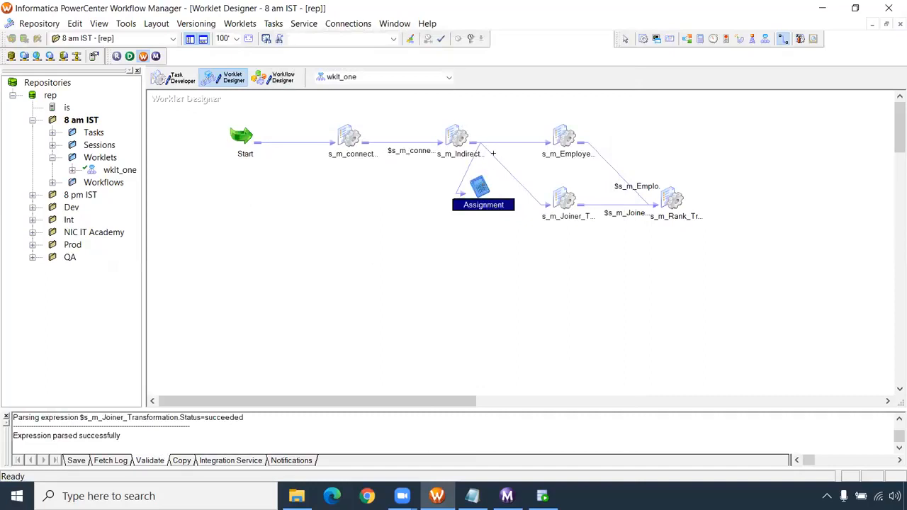
# - Return to the wf_Master workflow and review its declared variables without changing them
pyautogui.click(276, 80)
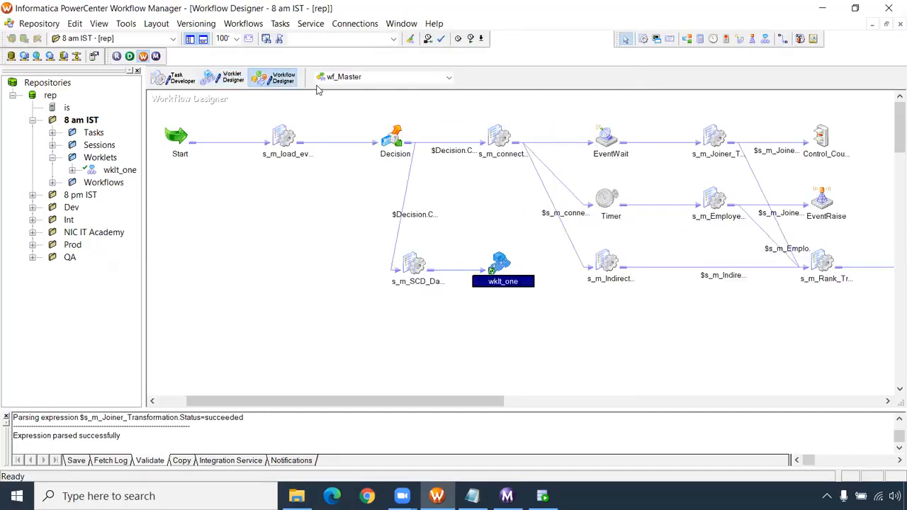
pyautogui.click(243, 23)
pyautogui.click(233, 54)
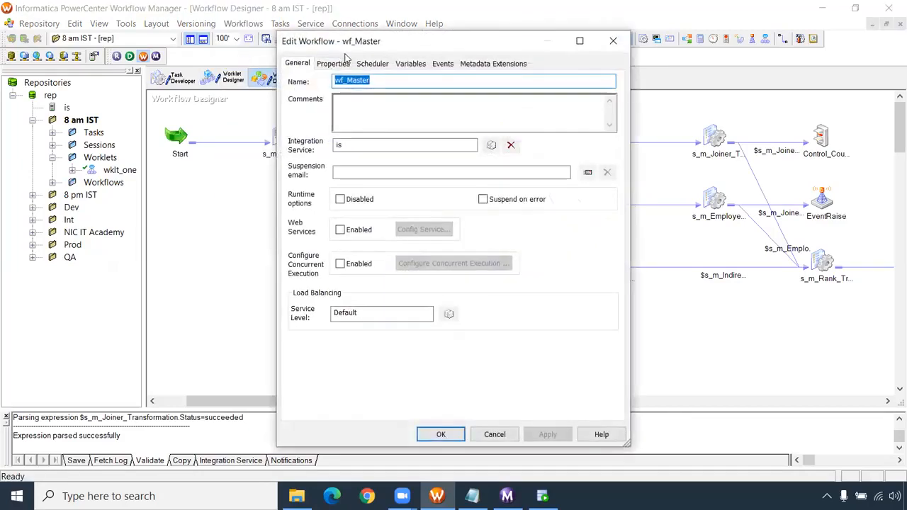
pyautogui.click(411, 65)
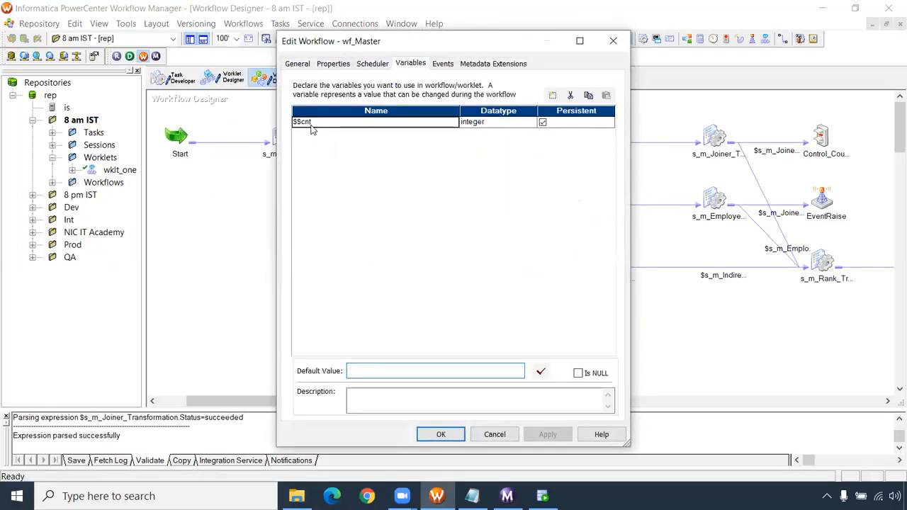
pyautogui.click(494, 434)
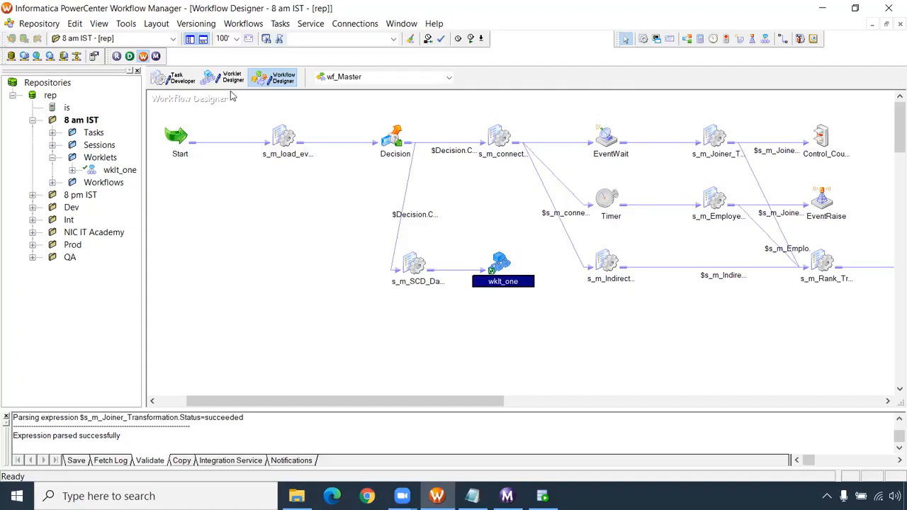
# - In wklt_one, check which user-defined variables are available in the condition of the link from s_m_Indirect_File_loading to s_m_Joiner_Transformation
pyautogui.click(228, 81)
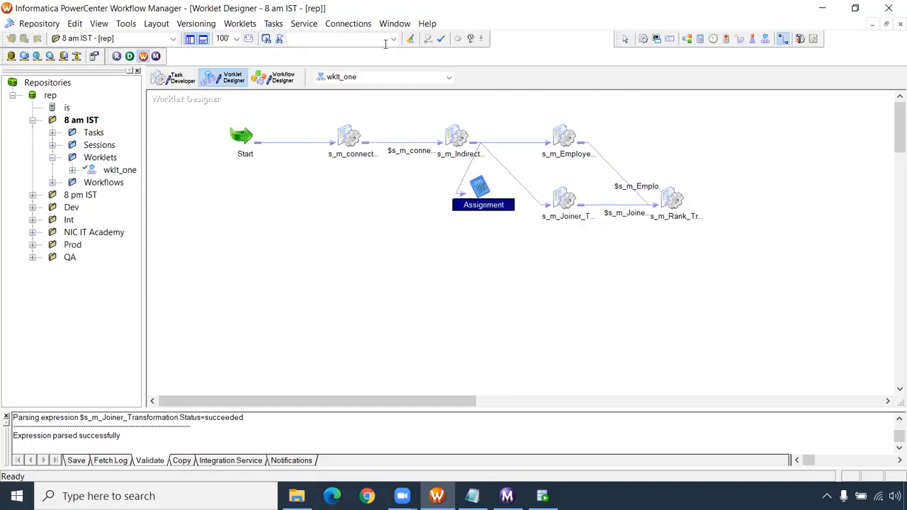
pyautogui.doubleClick(514, 176)
pyautogui.moveTo(381, 211); pyautogui.dragTo(383, 251)
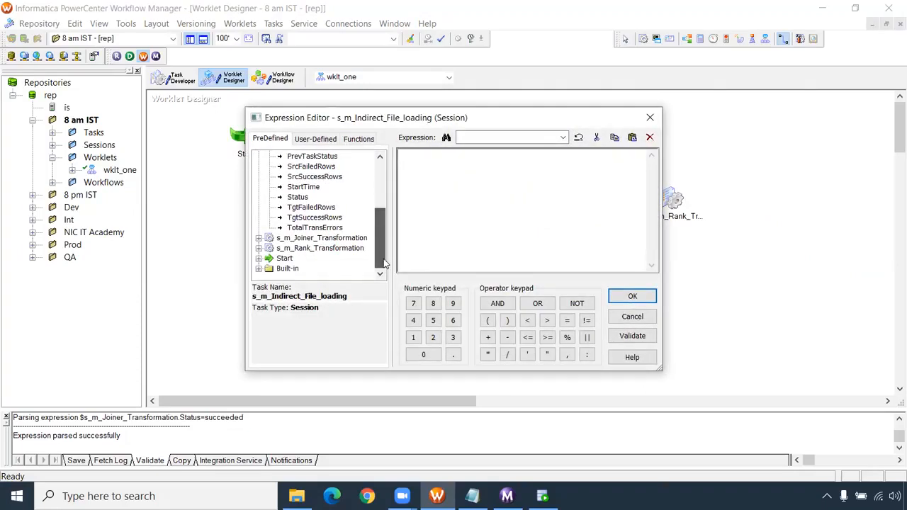
pyautogui.scroll(6, 383, 251)
pyautogui.click(323, 140)
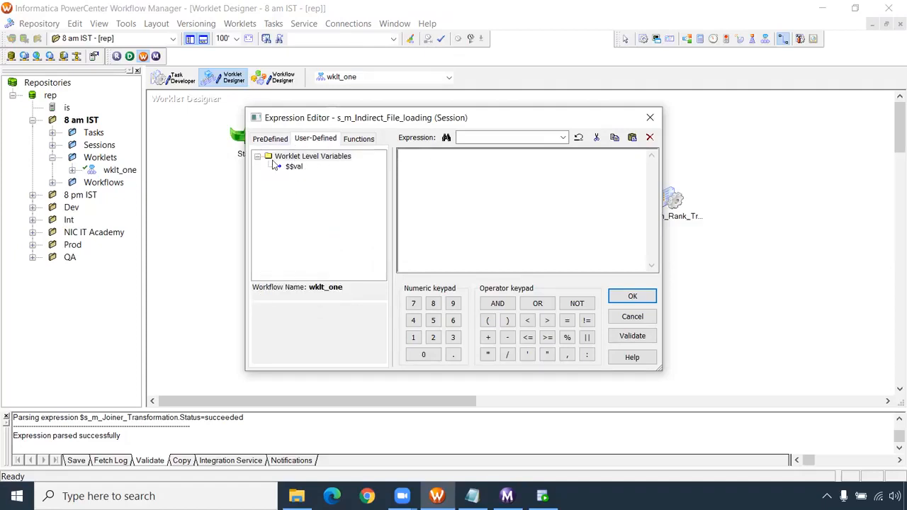
pyautogui.click(649, 117)
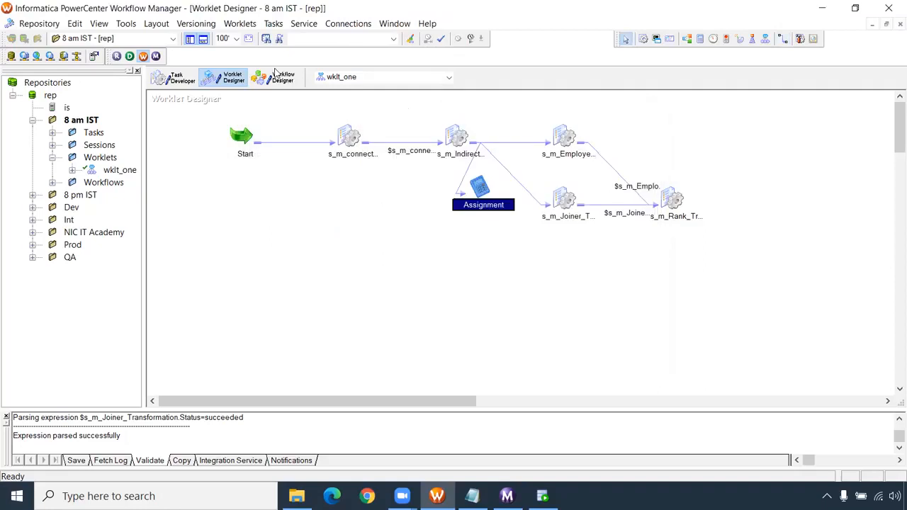
# - Return to wf_Master and view the general settings of the s_m_connected_lookup session
pyautogui.click(278, 76)
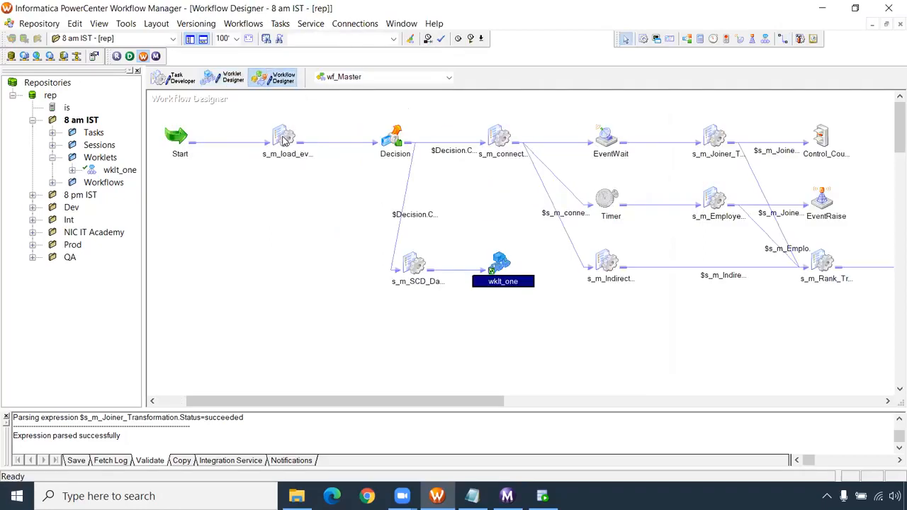
pyautogui.moveTo(285, 138)
pyautogui.doubleClick(506, 136)
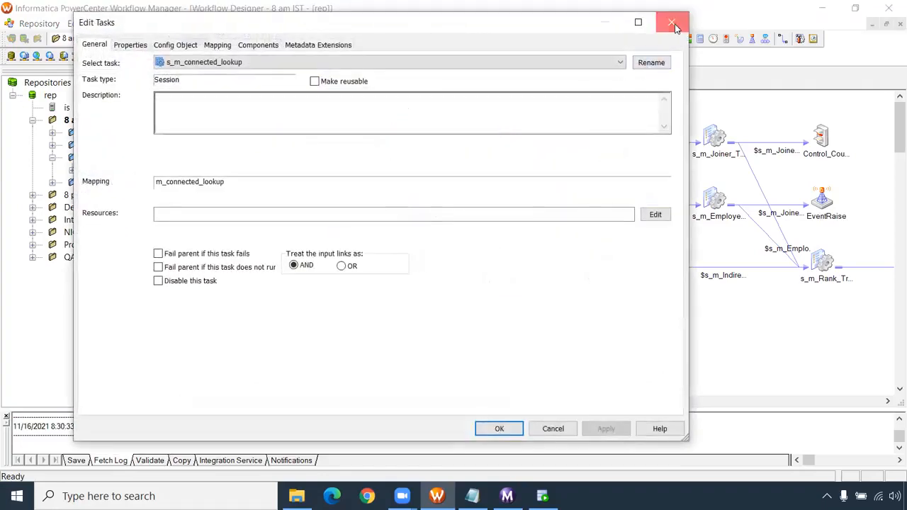
pyautogui.click(673, 23)
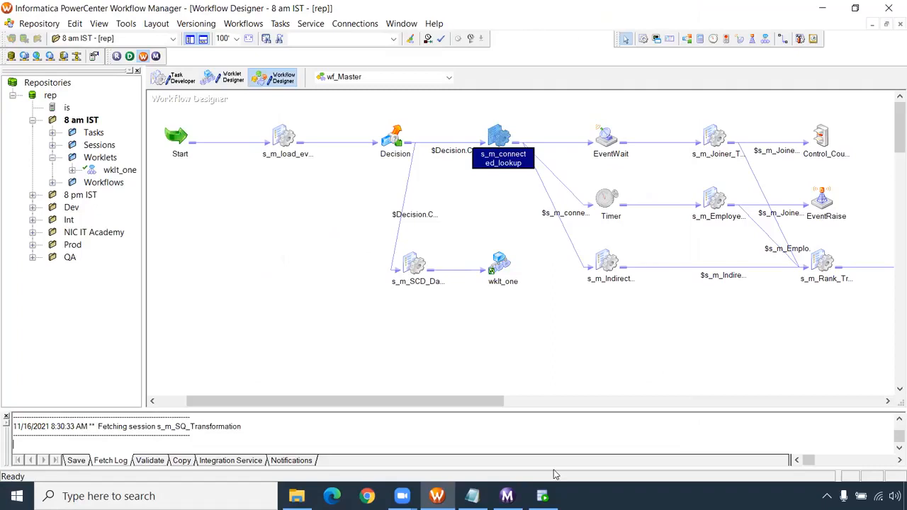
# - Switch to the "workflow level task" notes in Notepad, review the task list down to Scheduler, and return to Workflow Manager
pyautogui.click(472, 496)
pyautogui.moveTo(115, 363); pyautogui.dragTo(6, 48)
pyautogui.scroll(-4, 73, 276)
pyautogui.moveTo(14, 214); pyautogui.dragTo(200, 221)
pyautogui.moveTo(20, 248)
pyautogui.mouseDown()
pyautogui.moveTo(157, 254)
pyautogui.moveTo(5, 250)
pyautogui.mouseUp()
pyautogui.click(50, 279)
pyautogui.keyDown('shift'); pyautogui.click(378, 279); pyautogui.keyUp('shift')
pyautogui.scroll(2, 332, 271)
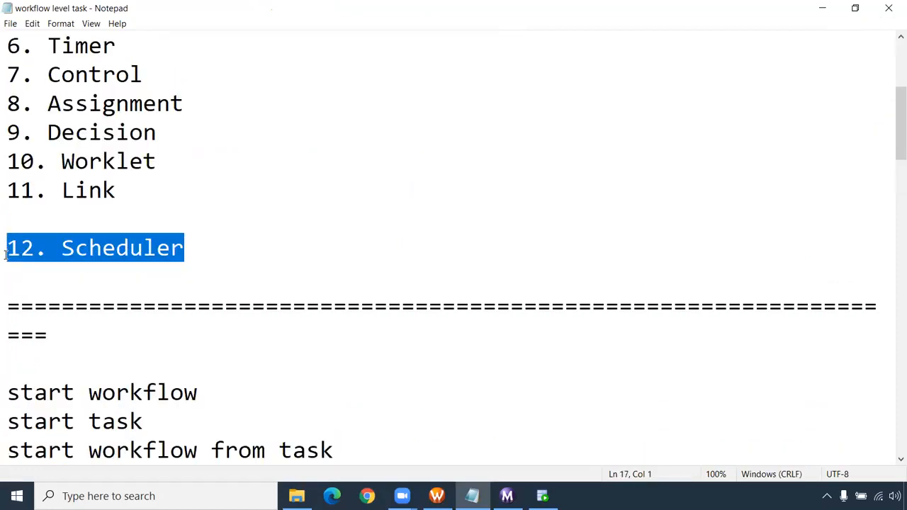
pyautogui.click(187, 246)
pyautogui.keyDown('shift'); pyautogui.click(6, 250); pyautogui.keyUp('shift')
pyautogui.hotkey('alt', 'Tab')
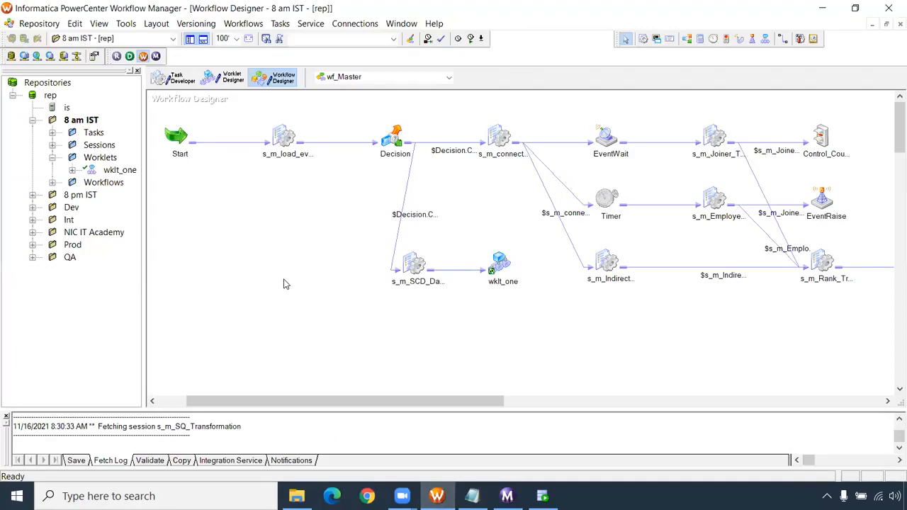
pyautogui.rightClick(331, 212)
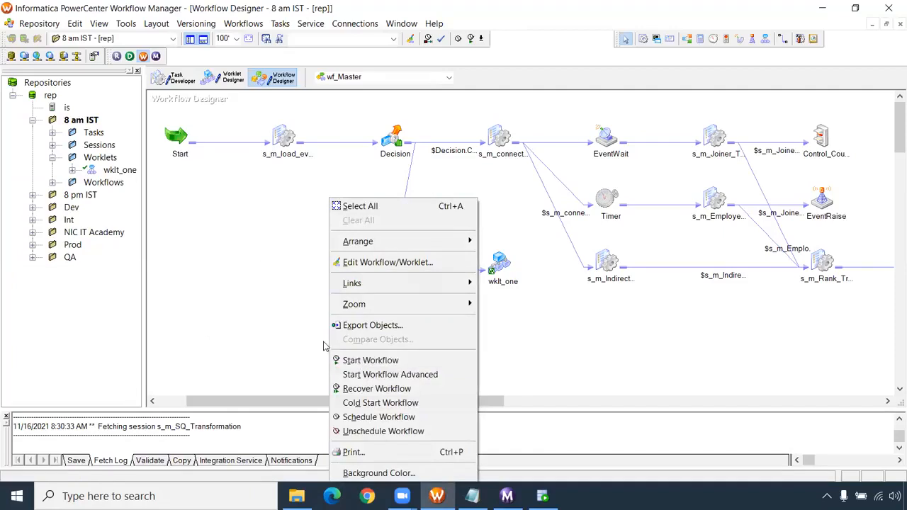
pyautogui.rightClick(238, 222)
pyautogui.rightClick(239, 223)
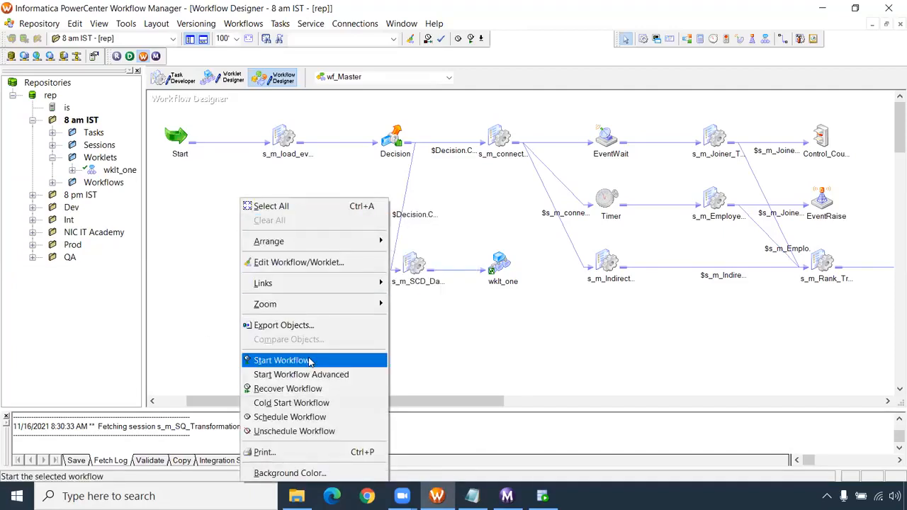
pyautogui.click(368, 157)
pyautogui.click(328, 211)
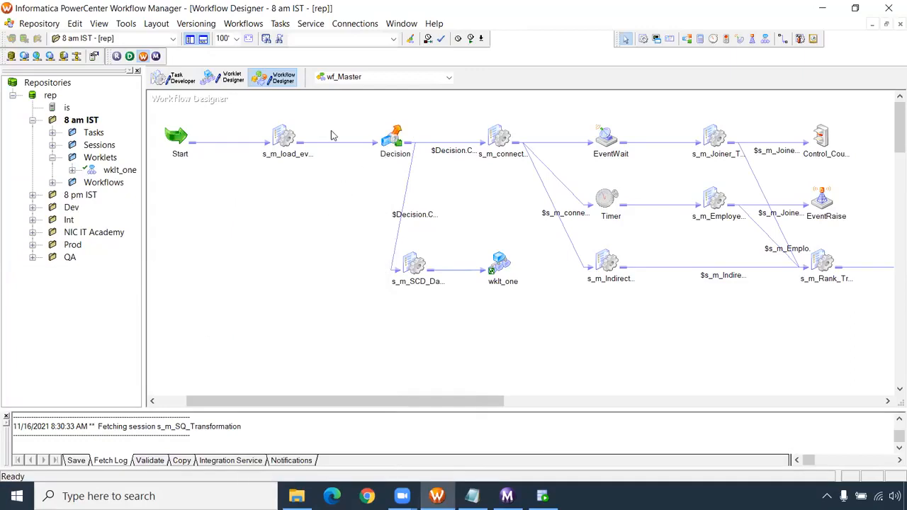
# - Open wf_Master for editing and bring up the schedule settings of its non-reusable scheduler
pyautogui.click(244, 24)
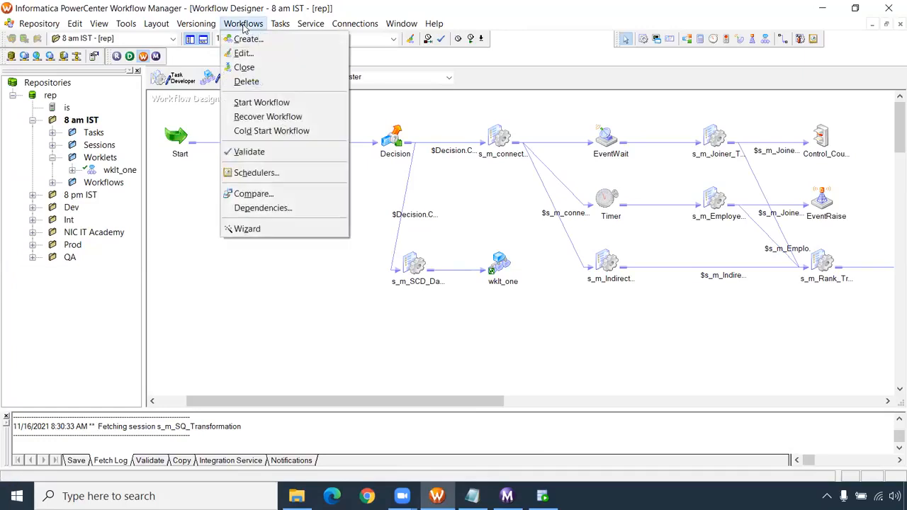
pyautogui.click(243, 53)
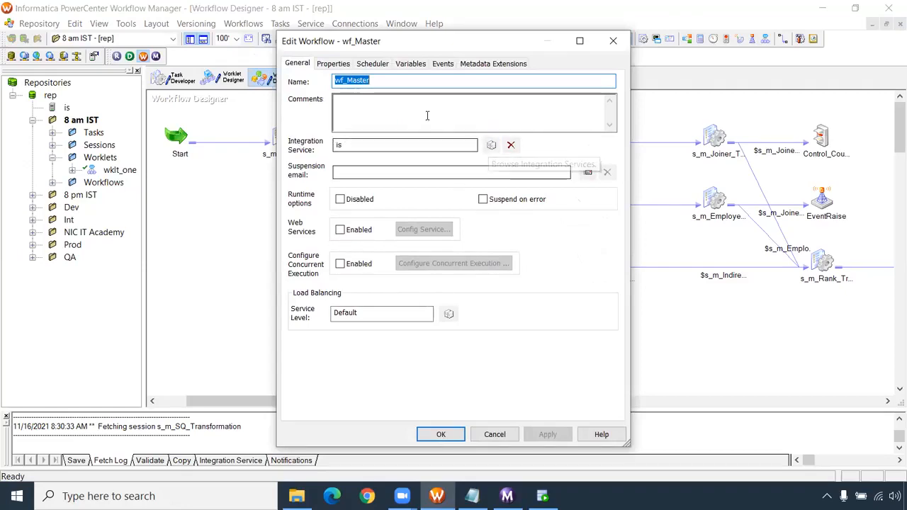
pyautogui.click(342, 68)
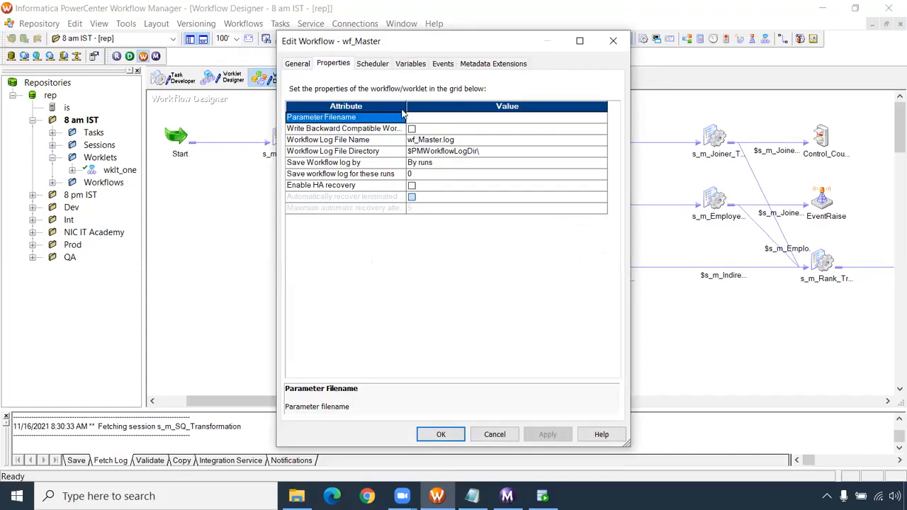
pyautogui.click(381, 63)
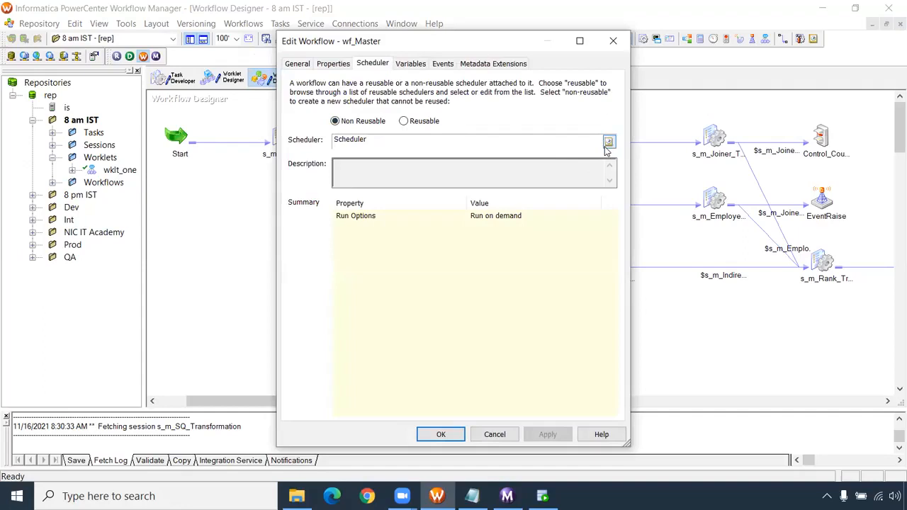
pyautogui.moveTo(430, 49); pyautogui.dragTo(270, 37)
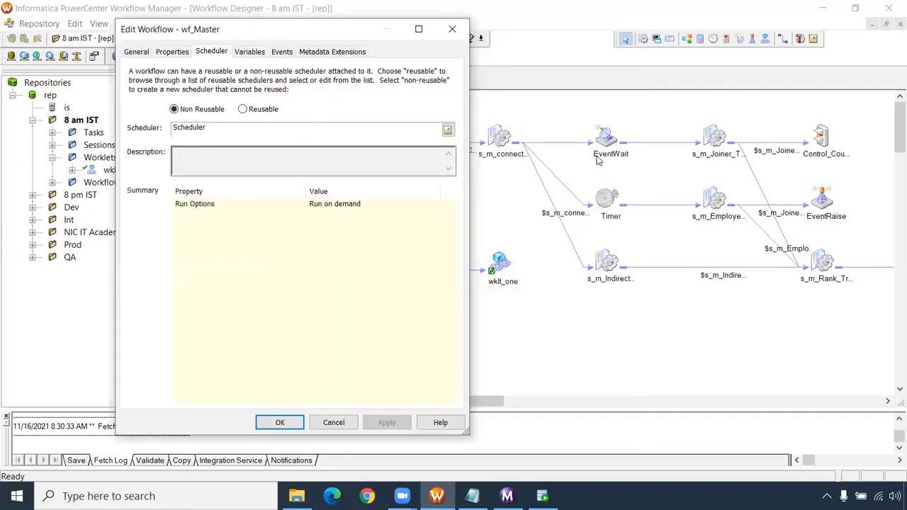
pyautogui.click(447, 131)
pyautogui.click(162, 124)
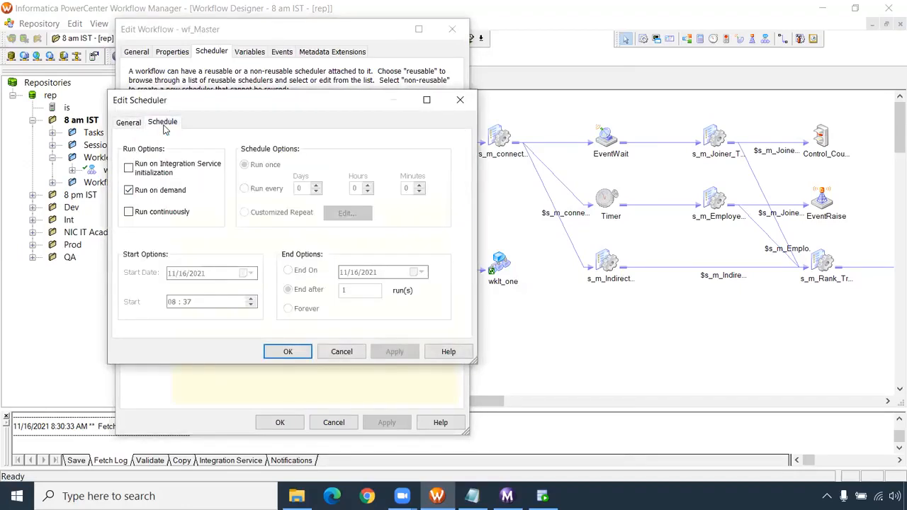
# - Replace run on demand with Run on Integration Service initialization, starting at 08:39, repeating every 2 minutes and ending after 5 runs
pyautogui.click(129, 191)
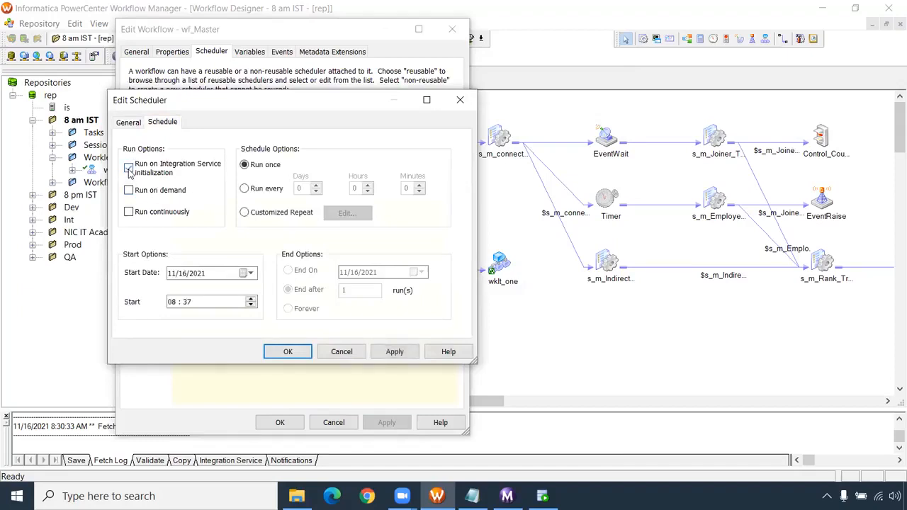
pyautogui.click(129, 170)
pyautogui.click(187, 302)
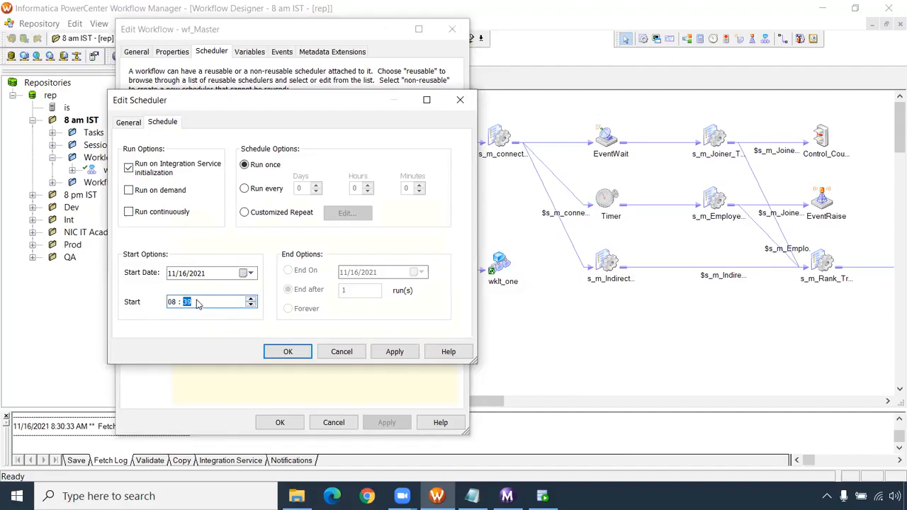
pyautogui.click(248, 189)
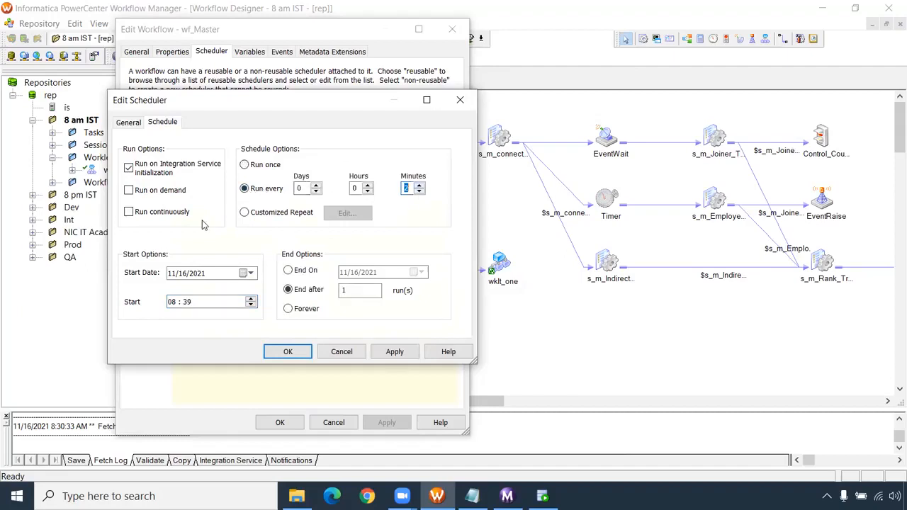
pyautogui.click(354, 289)
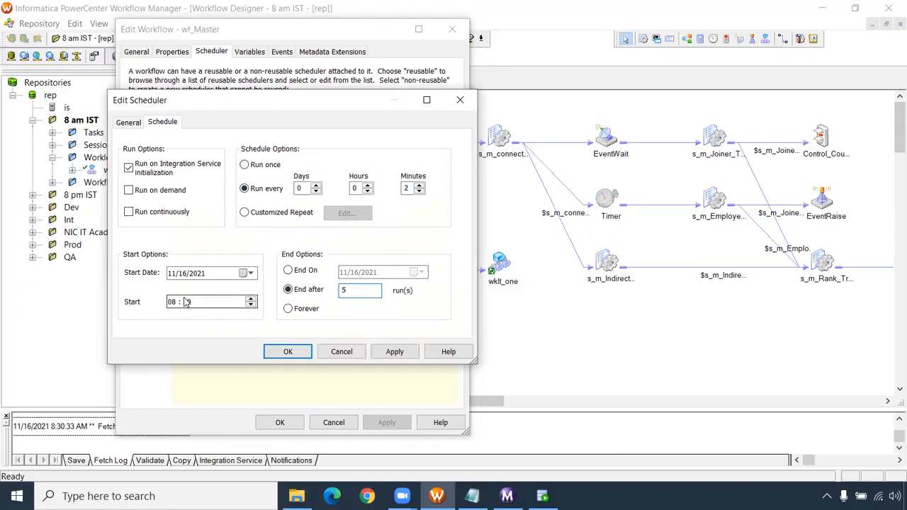
pyautogui.click(245, 214)
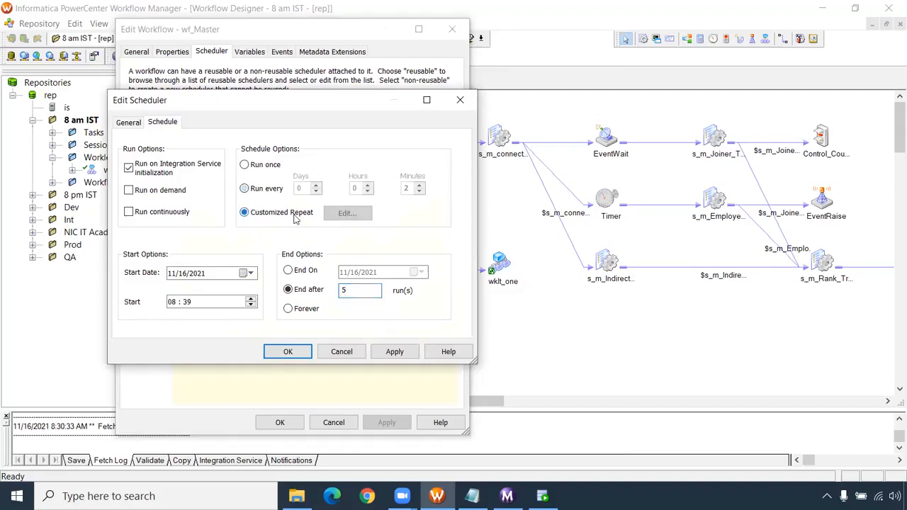
pyautogui.click(363, 220)
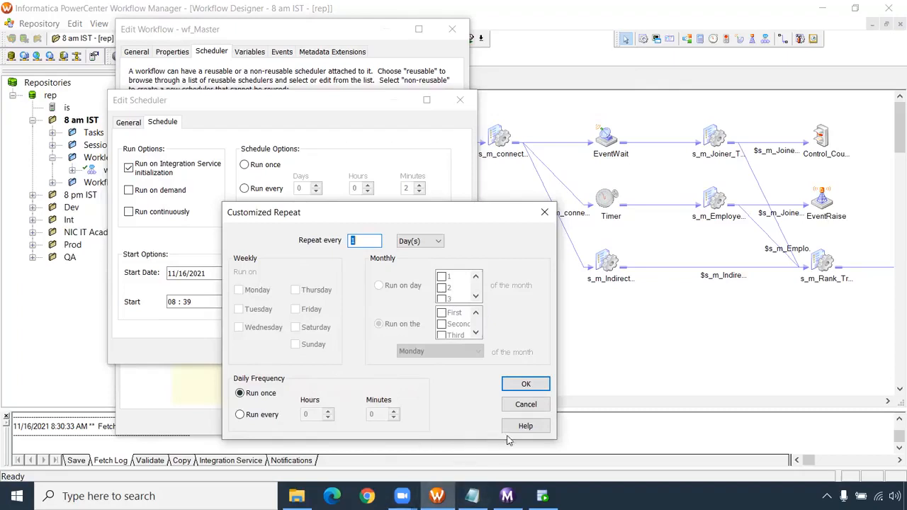
pyautogui.click(511, 405)
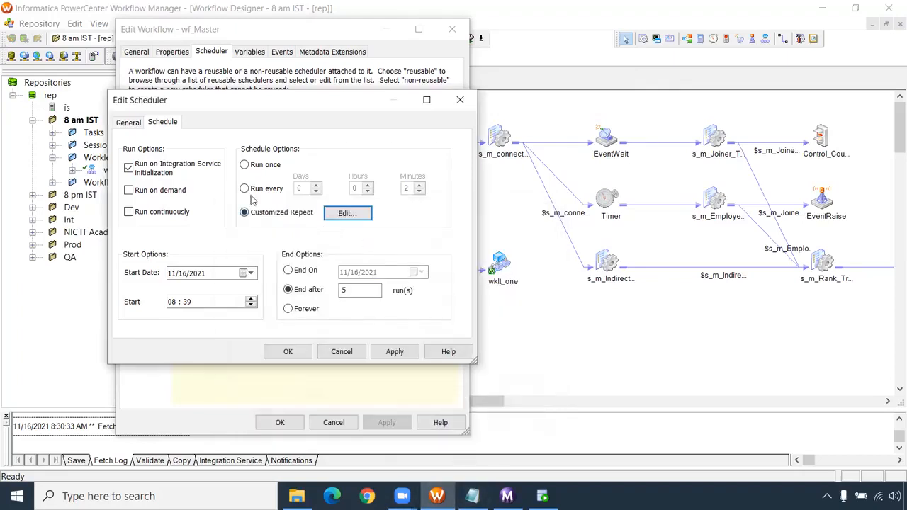
# - Select the Run every schedule option and apply the scheduler settings to wf_Master
pyautogui.click(248, 191)
pyautogui.click(395, 351)
pyautogui.click(301, 354)
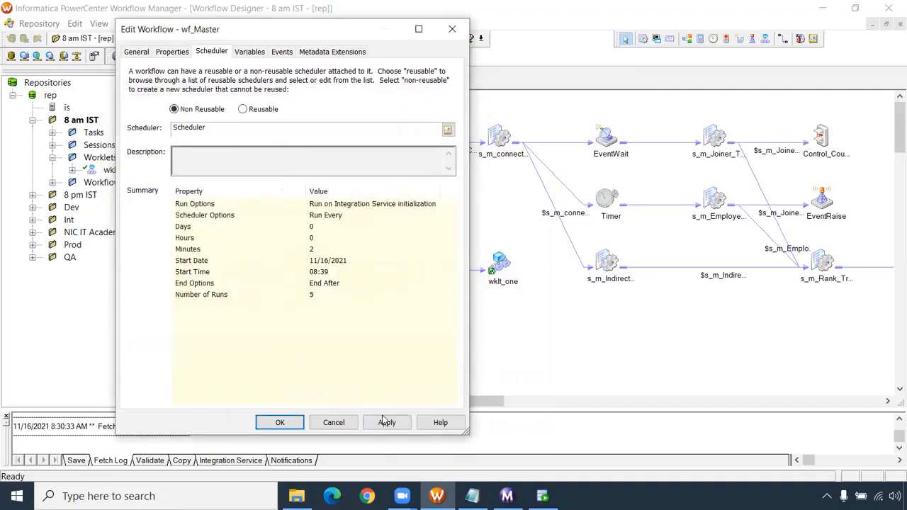
pyautogui.click(282, 421)
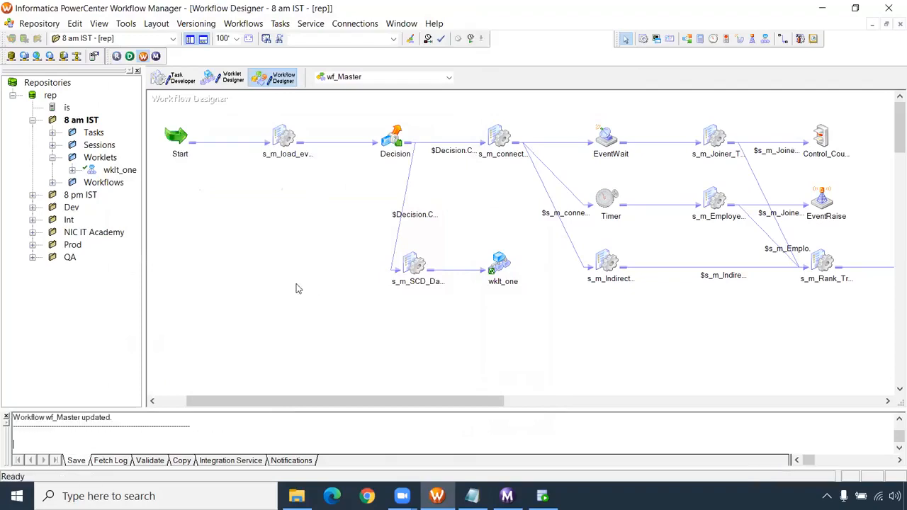
# - Schedule wf_Master and collapse its 8:32:35 AM run in Workflow Monitor to follow the scheduled runs
pyautogui.rightClick(265, 247)
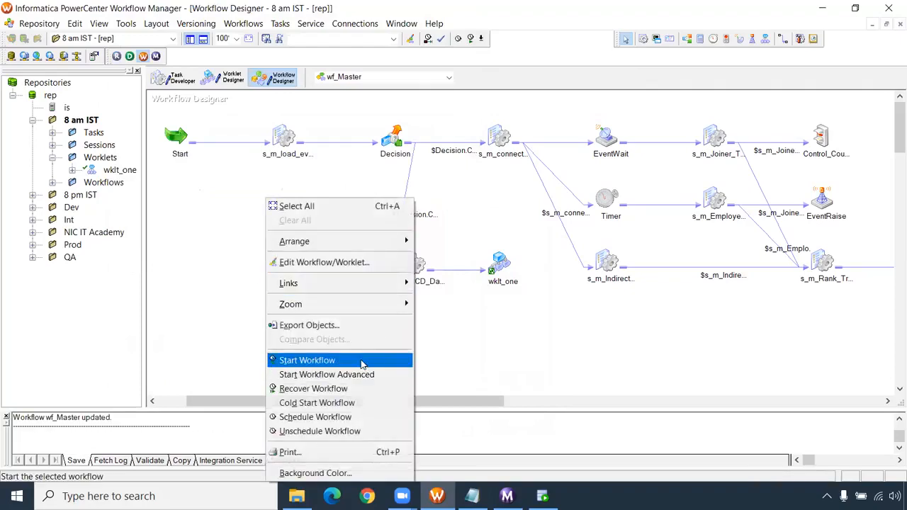
pyautogui.click(354, 418)
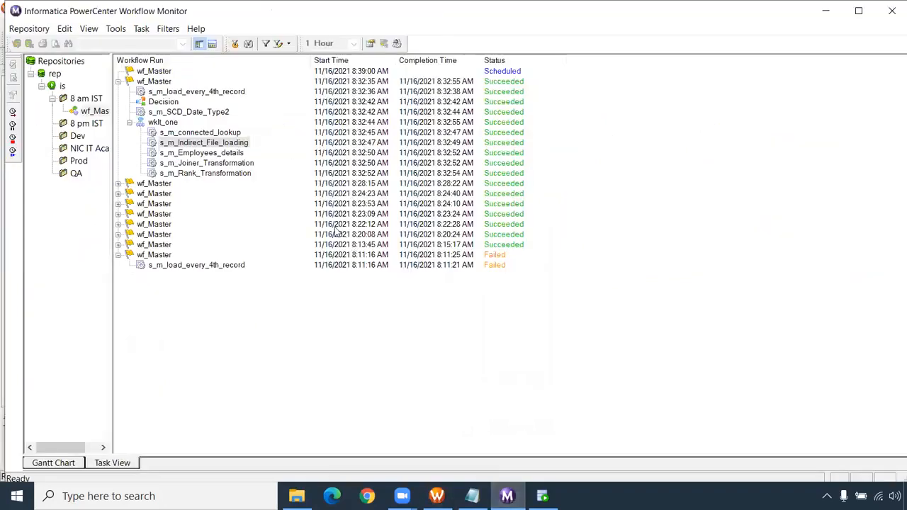
pyautogui.click(117, 83)
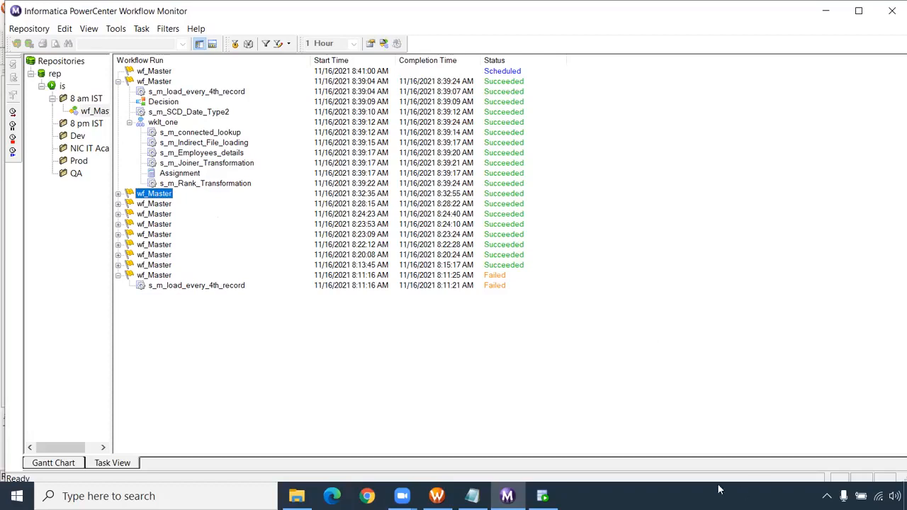
pyautogui.moveTo(440, 495)
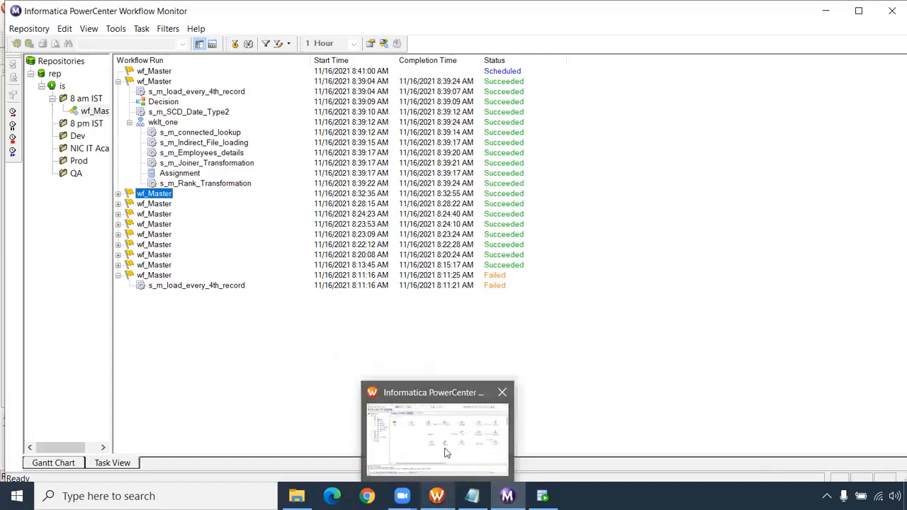
# - Review the workflow level task list in Notepad and bring up PowerCenter Designer maximized on the m_SCD_Date_Type2 mapping
pyautogui.click(472, 495)
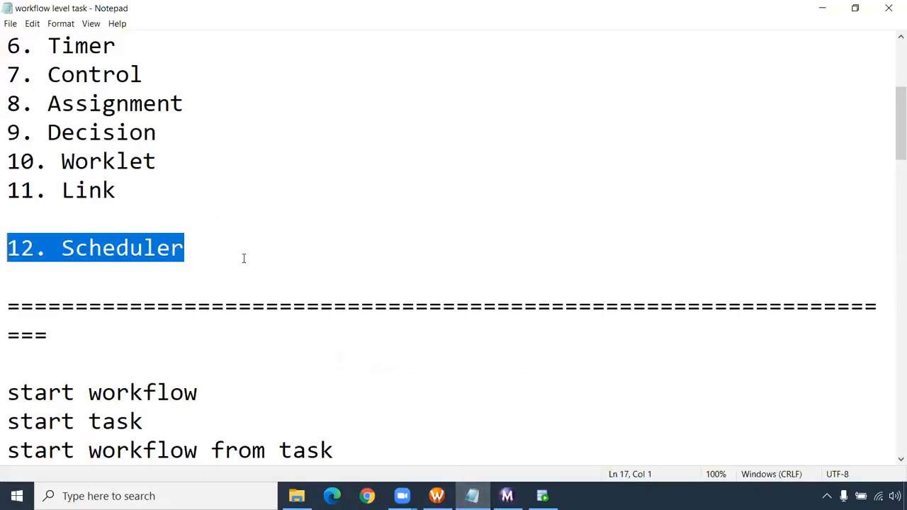
pyautogui.scroll(3, 211, 312)
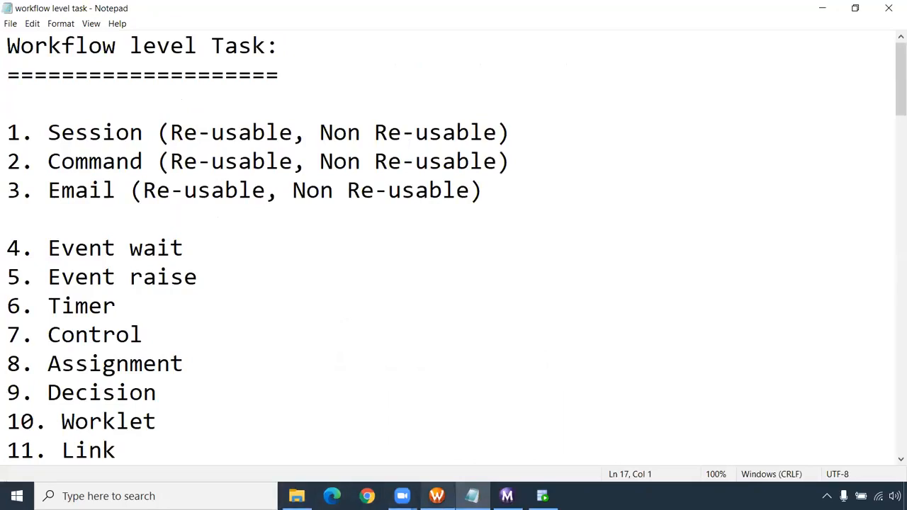
pyautogui.click(436, 496)
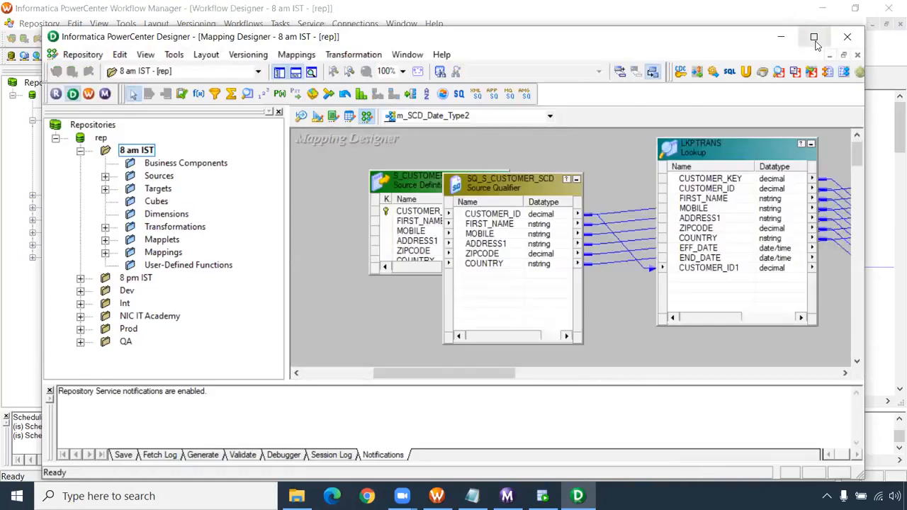
pyautogui.click(814, 37)
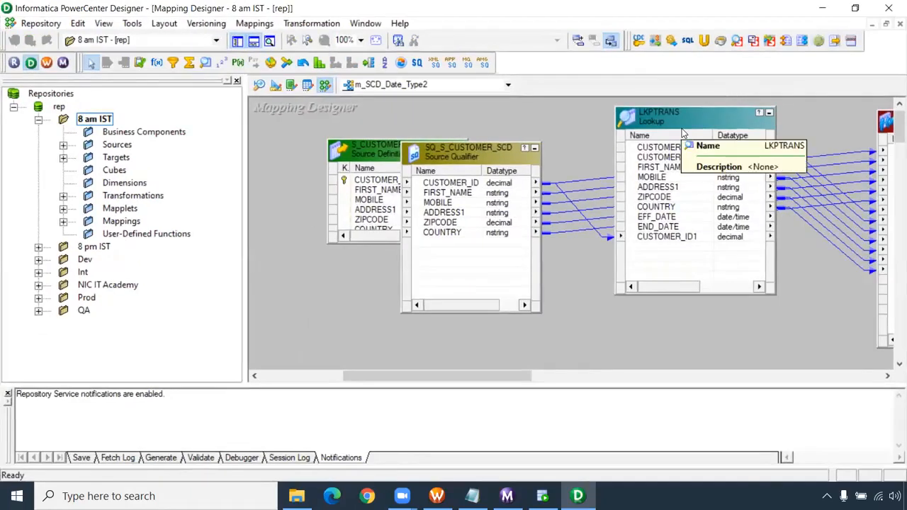
# - Copy the m_SCD_Date_Type2 mapping under the new name m_SCD_Date_Type2_bkp
pyautogui.click(255, 23)
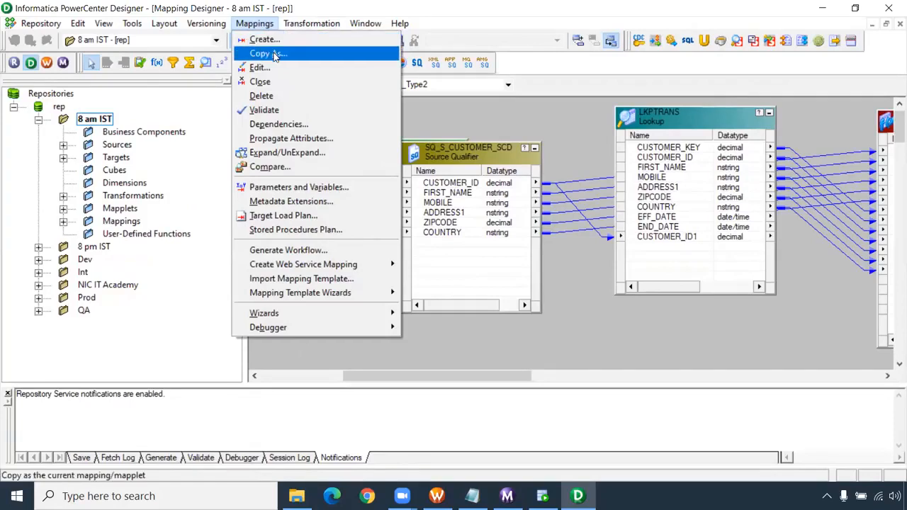
pyautogui.click(462, 116)
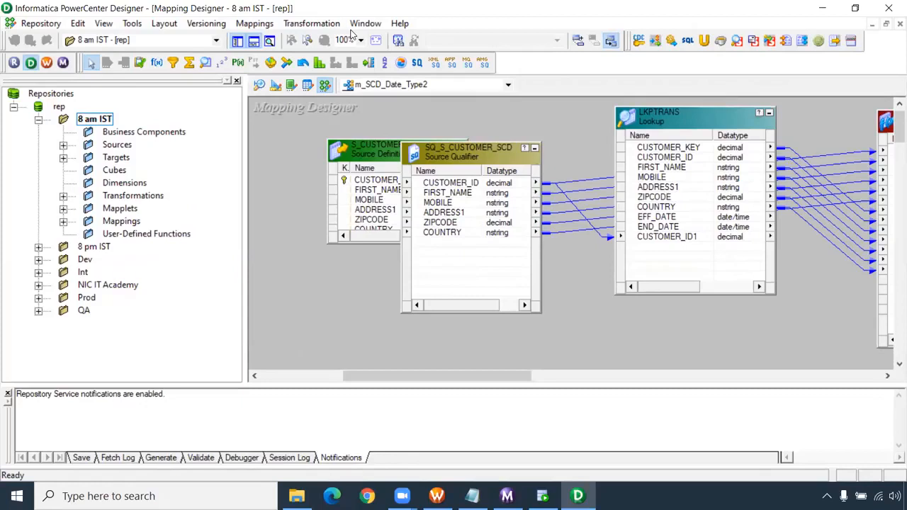
pyautogui.click(255, 24)
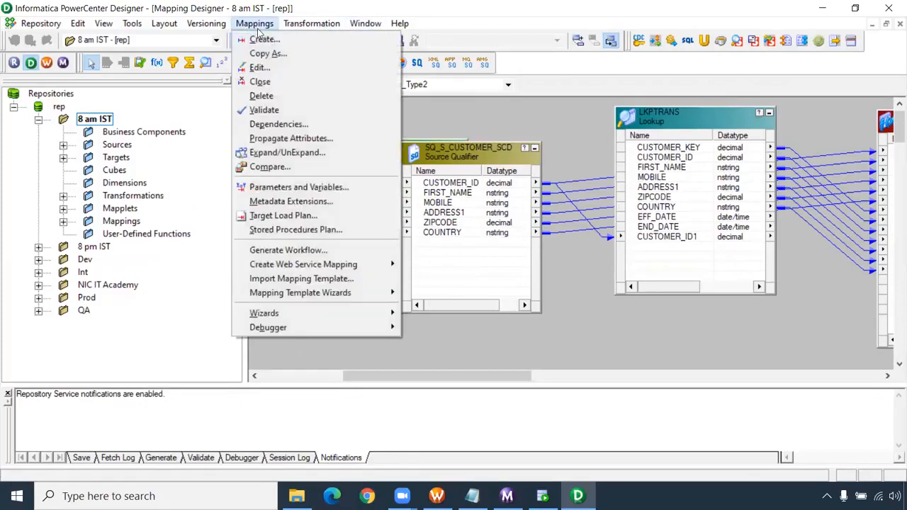
pyautogui.click(267, 55)
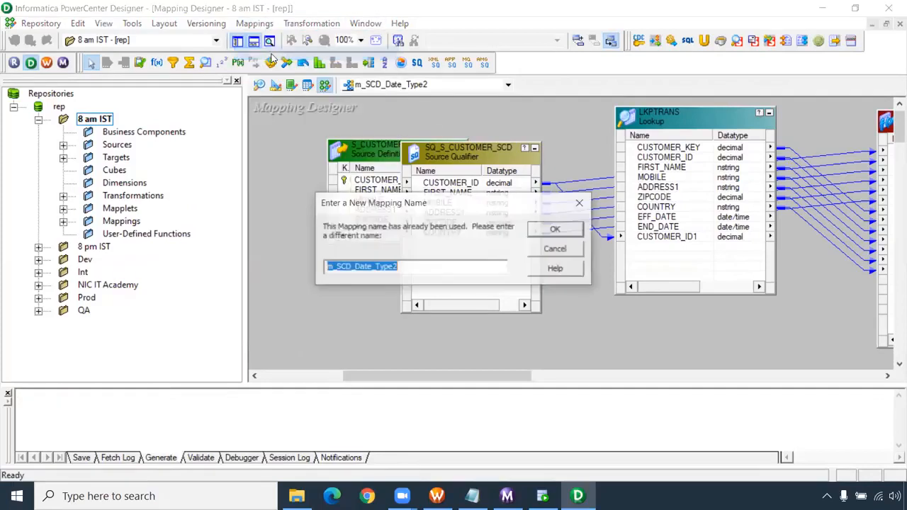
pyautogui.click(405, 268)
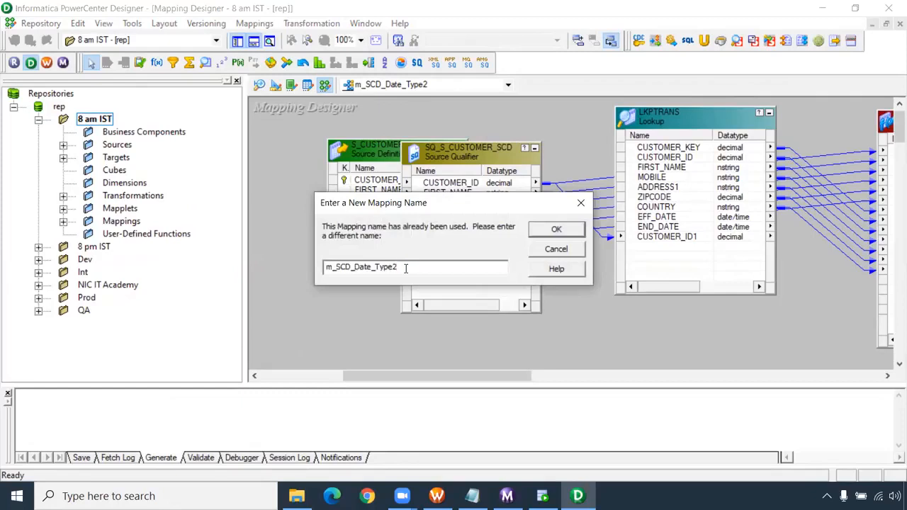
pyautogui.write('_bkp')
pyautogui.press('Return')
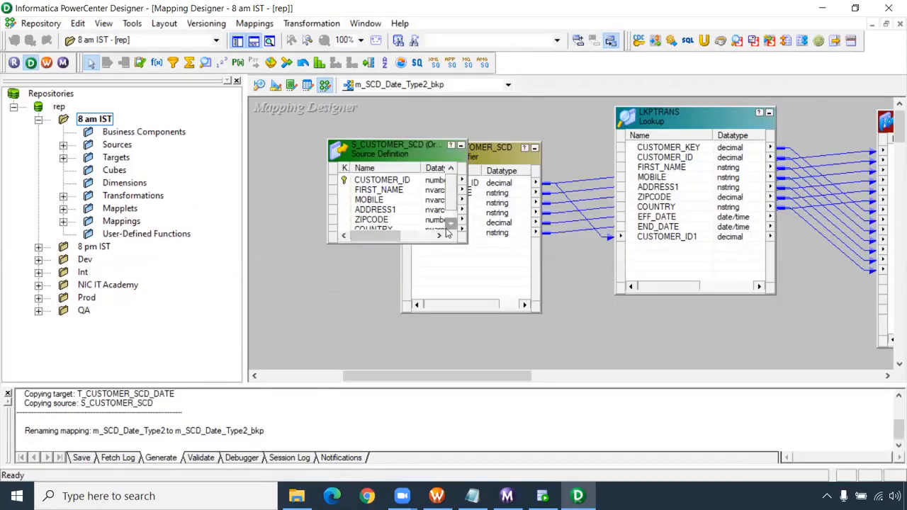
# - Set the new_record_flag expression in the EXPTRANS transformation to IIF(NOT ISNULL(lkp_CUSTOMER_ID1),true,false)
pyautogui.moveTo(417, 378); pyautogui.dragTo(535, 378)
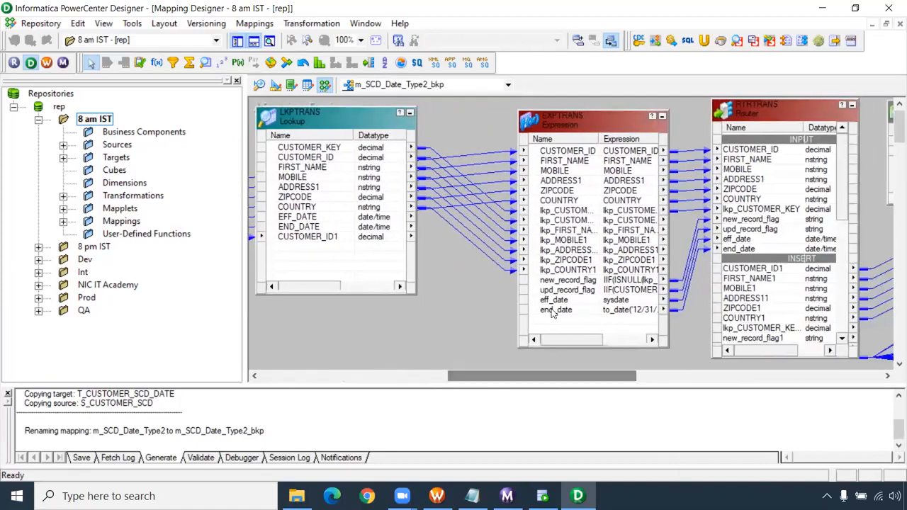
pyautogui.click(565, 290)
pyautogui.doubleClick(565, 290)
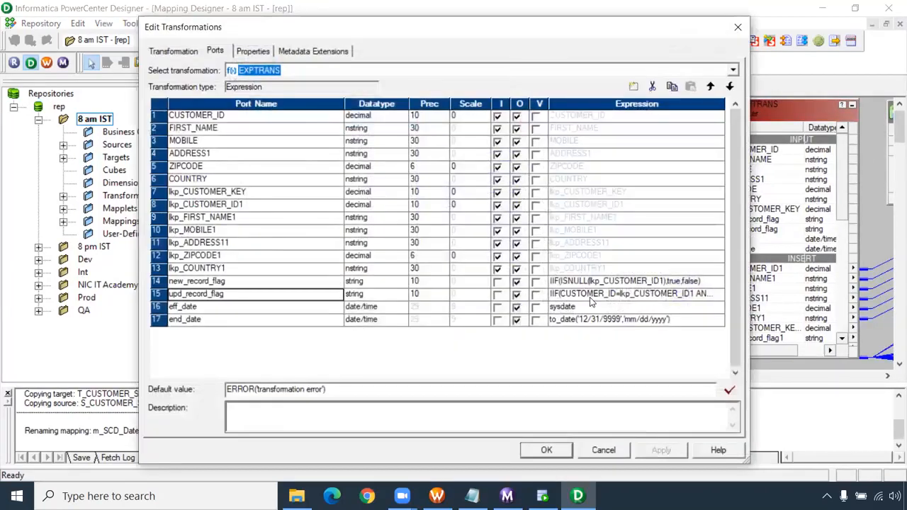
pyautogui.click(720, 281)
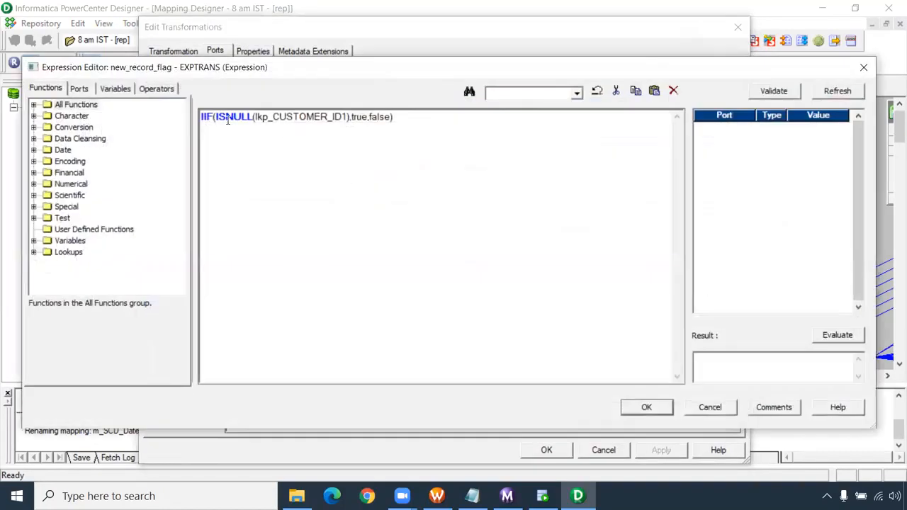
pyautogui.click(216, 116)
pyautogui.write('NOT')
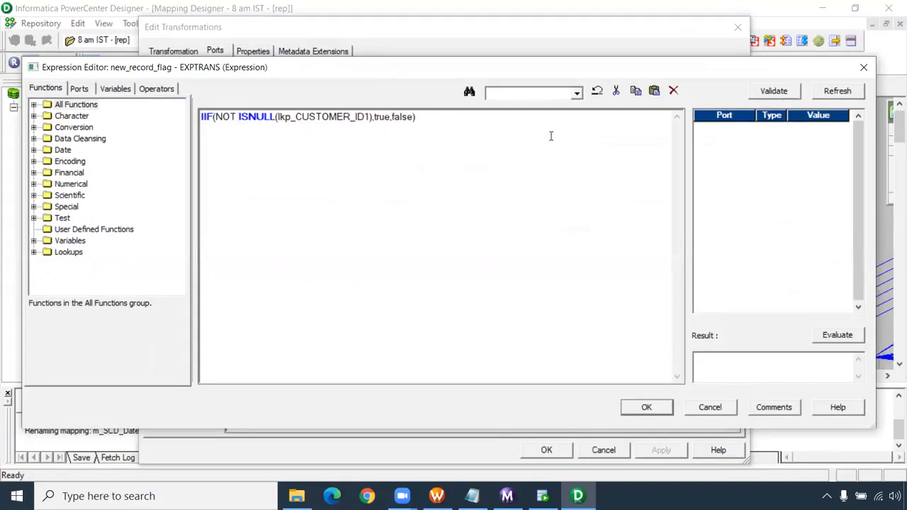
pyautogui.click(646, 408)
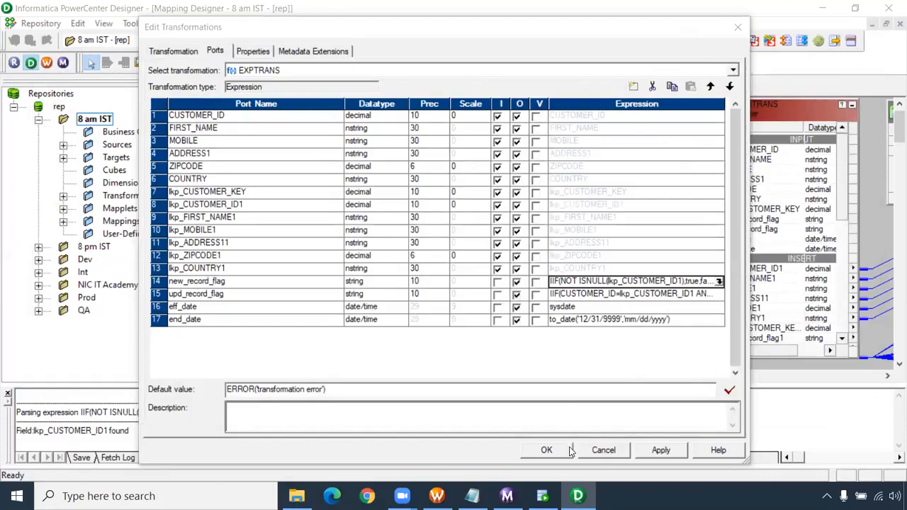
# - Set the eff_date port expression in EXPTRANS to sysdate+1 and accept the transformation changes
pyautogui.click(579, 307)
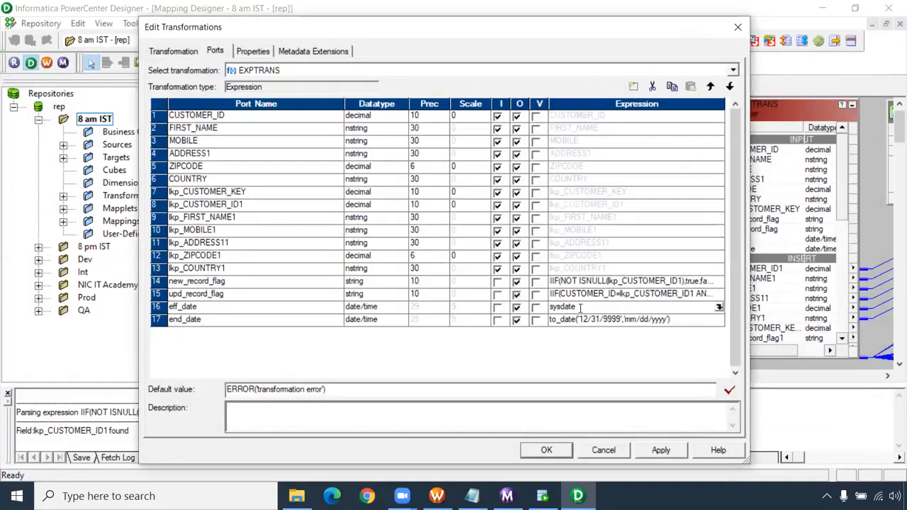
pyautogui.write('+1')
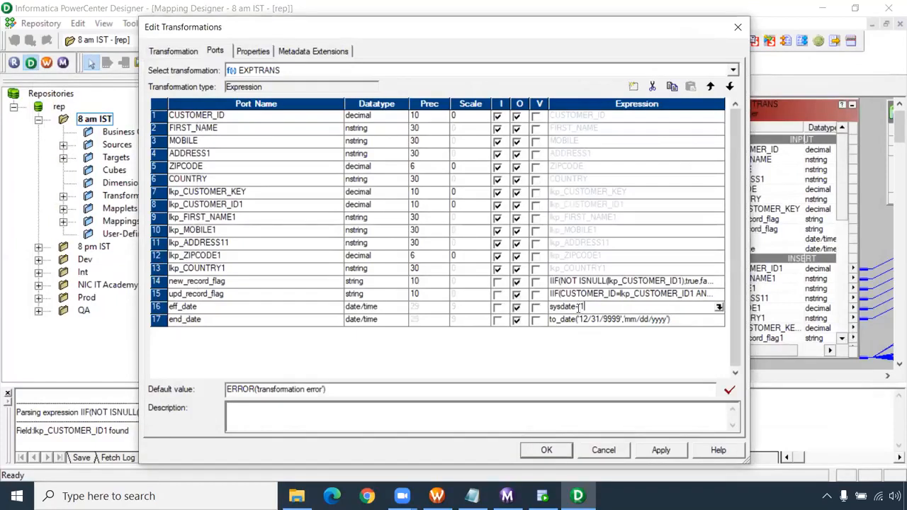
pyautogui.click(546, 450)
# - Set the Update Strategy Expression of UPDTRANS to 0 and save the m_SCD_Date_Type2_bkp mapping
pyautogui.moveTo(547, 374); pyautogui.dragTo(658, 370)
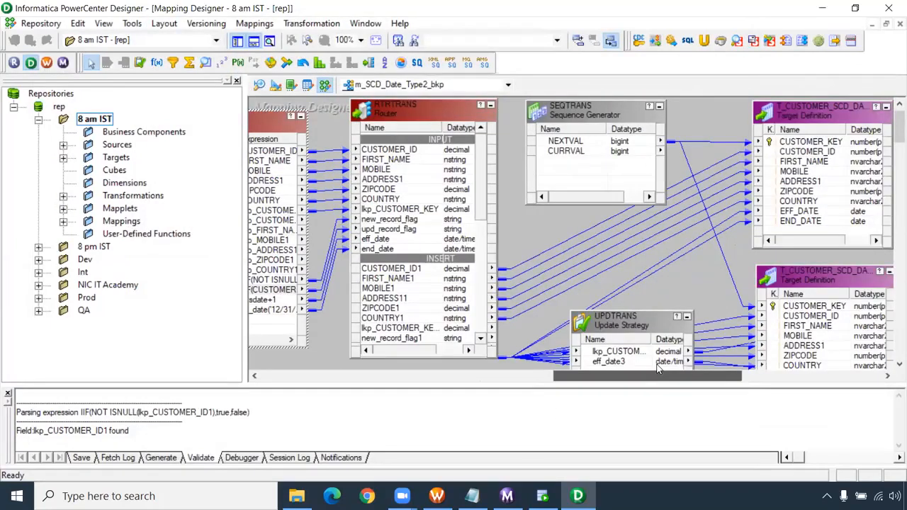
pyautogui.doubleClick(614, 317)
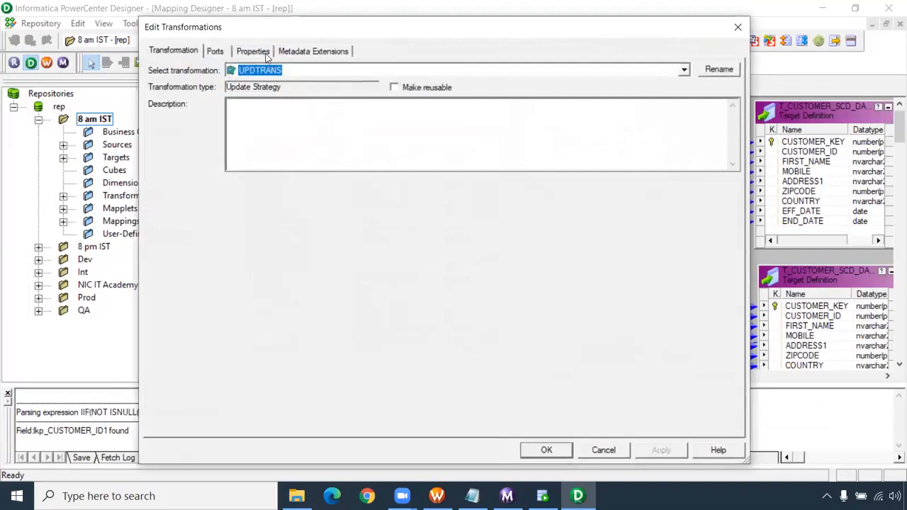
pyautogui.click(266, 55)
pyautogui.click(383, 112)
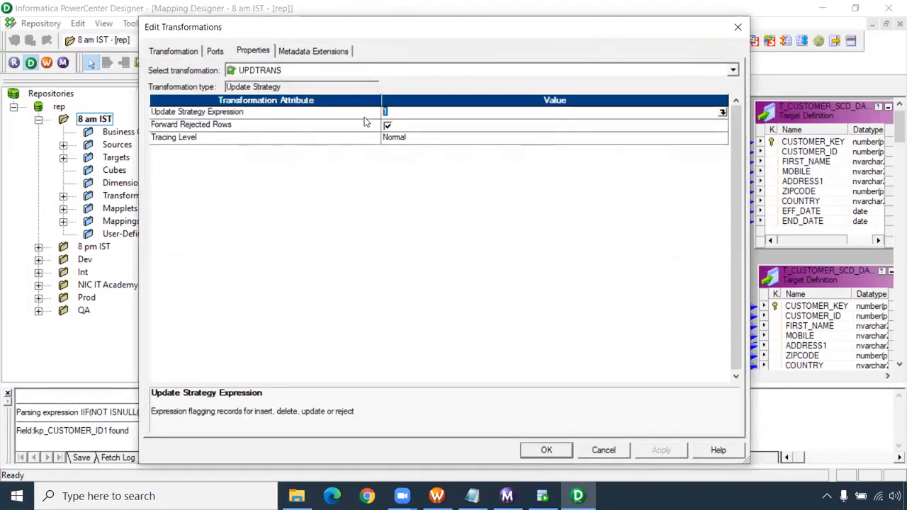
pyautogui.write('0')
pyautogui.click(547, 450)
pyautogui.click(545, 243)
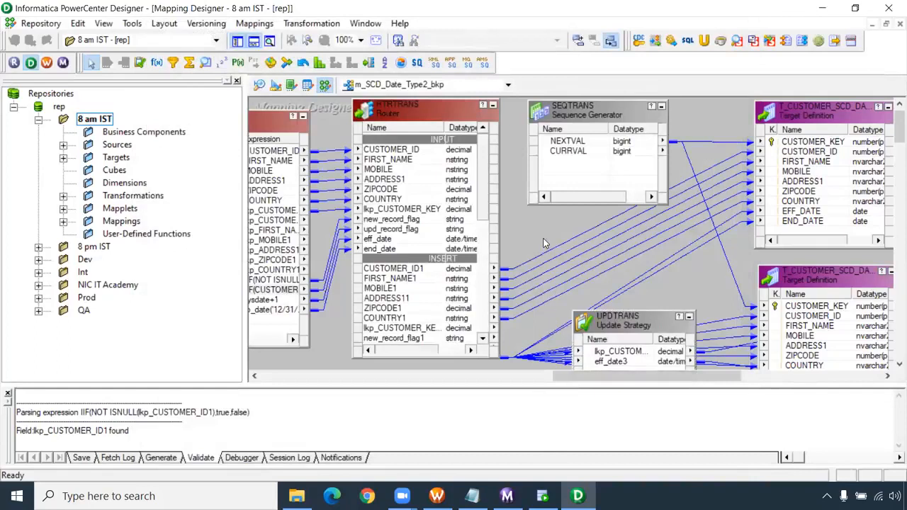
pyautogui.hotkey('ctrl', 's')
# - Switch to the original m_SCD_Date_Type2 mapping and view its editable name and comments without changing them
pyautogui.click(428, 86)
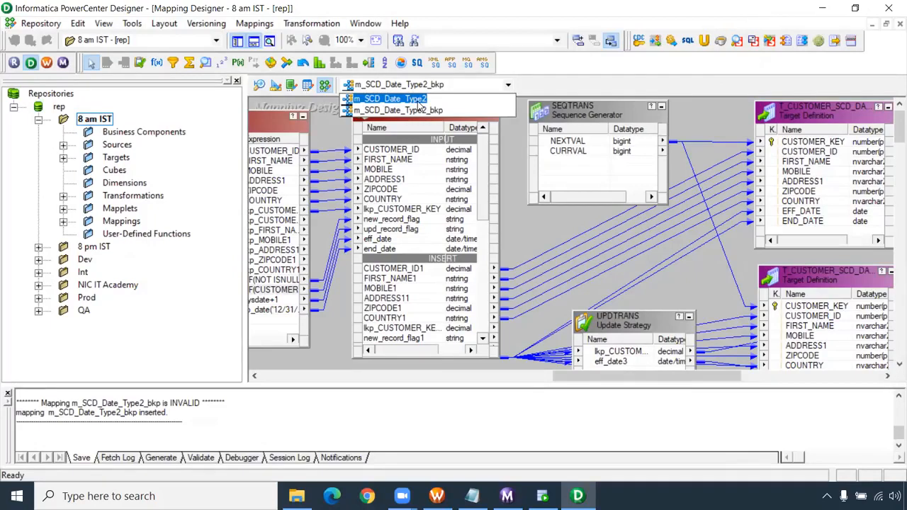
pyautogui.click(418, 100)
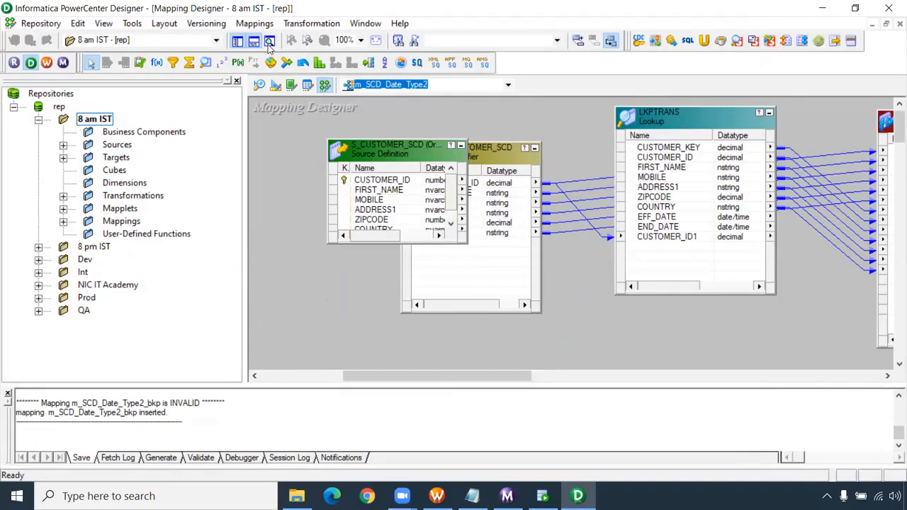
pyautogui.click(255, 24)
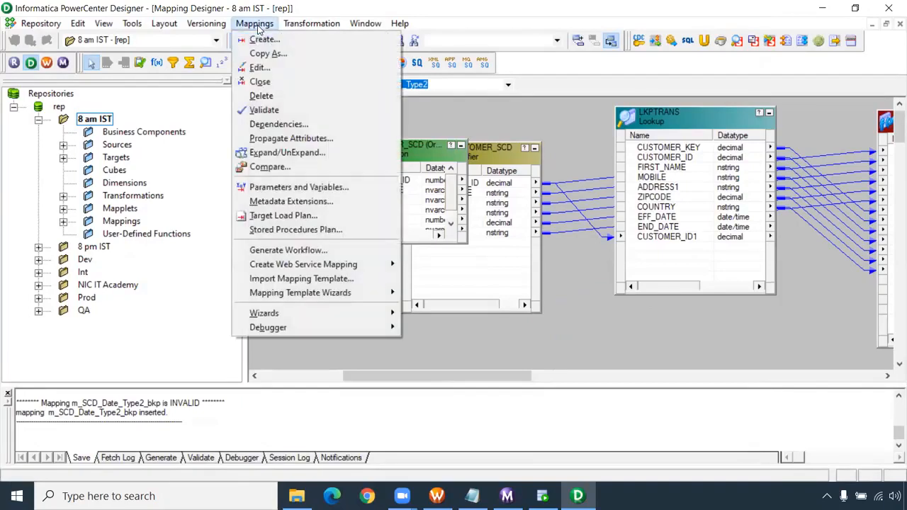
pyautogui.click(261, 68)
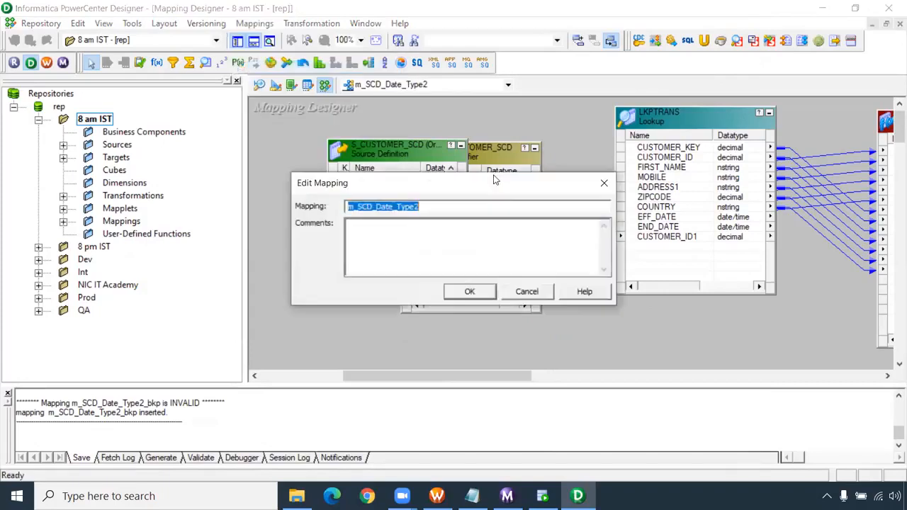
pyautogui.click(427, 206)
pyautogui.click(526, 291)
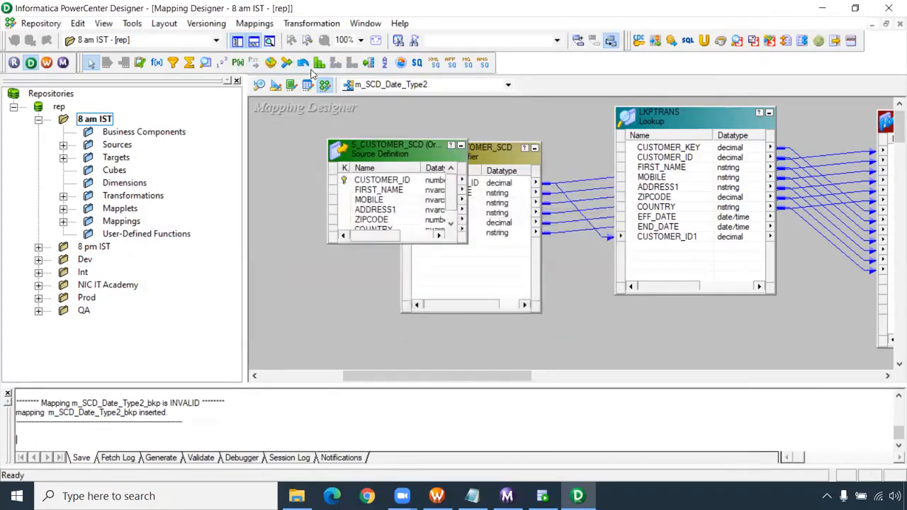
# - Validate the m_SCD_Date_Type2 mapping and check the validation output
pyautogui.click(257, 24)
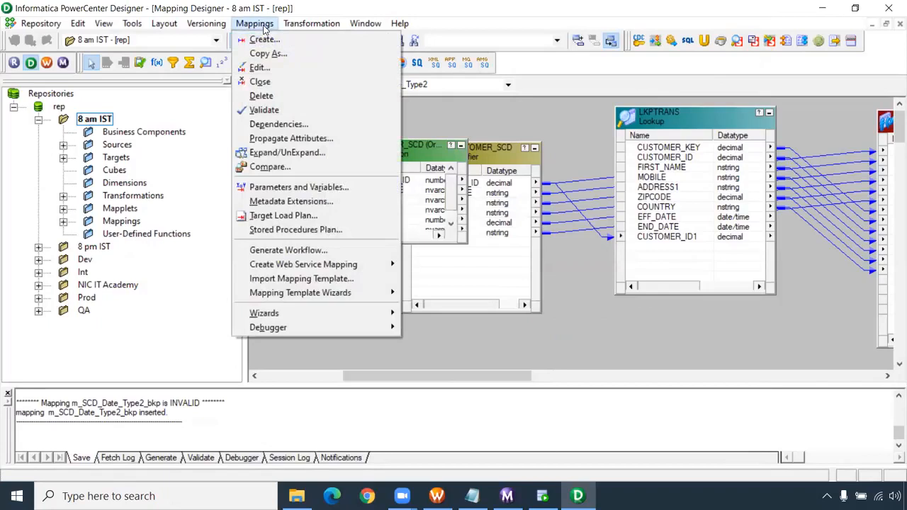
pyautogui.click(274, 110)
pyautogui.click(157, 422)
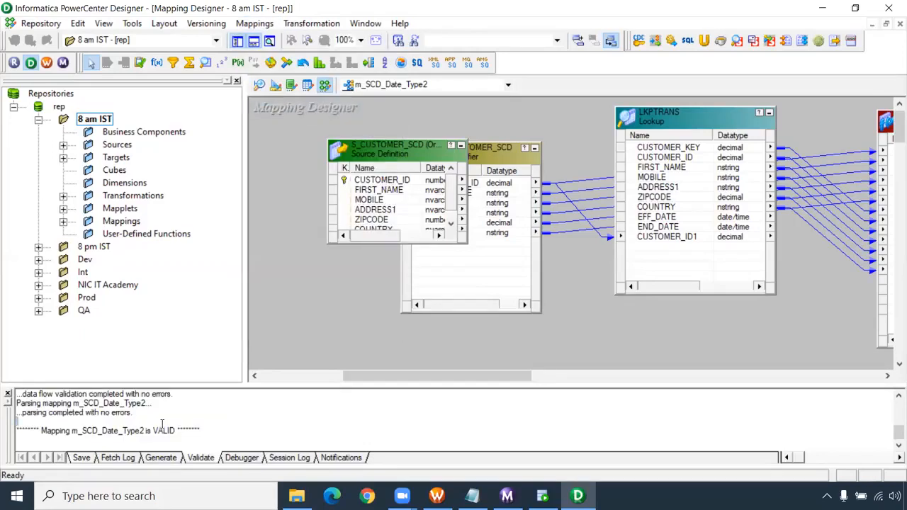
pyautogui.click(254, 24)
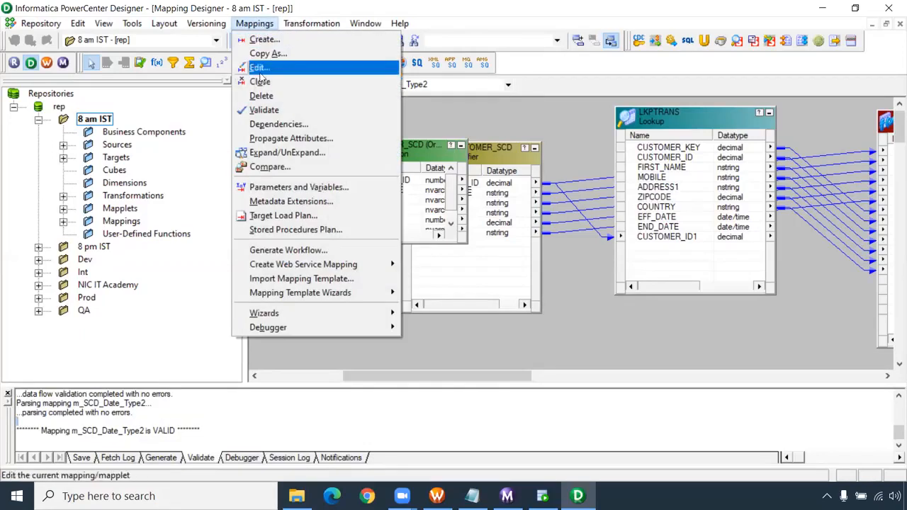
pyautogui.click(276, 168)
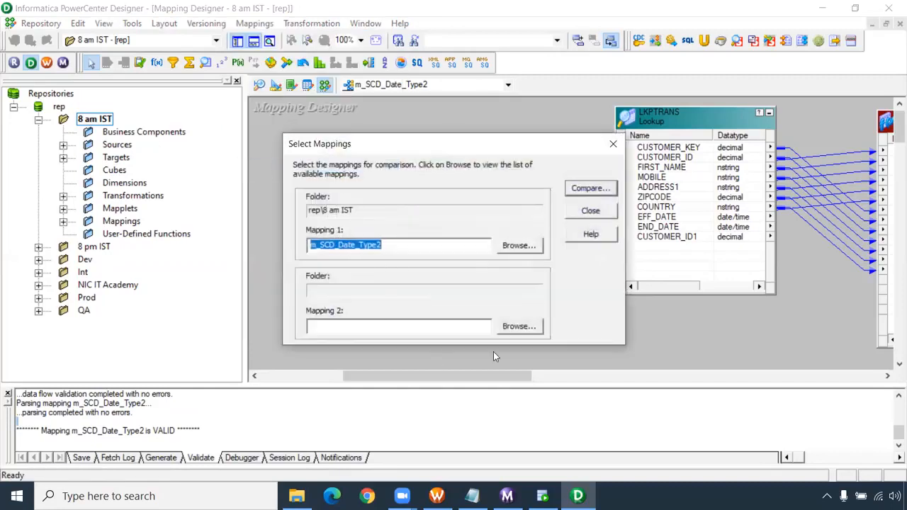
pyautogui.click(518, 326)
pyautogui.click(353, 204)
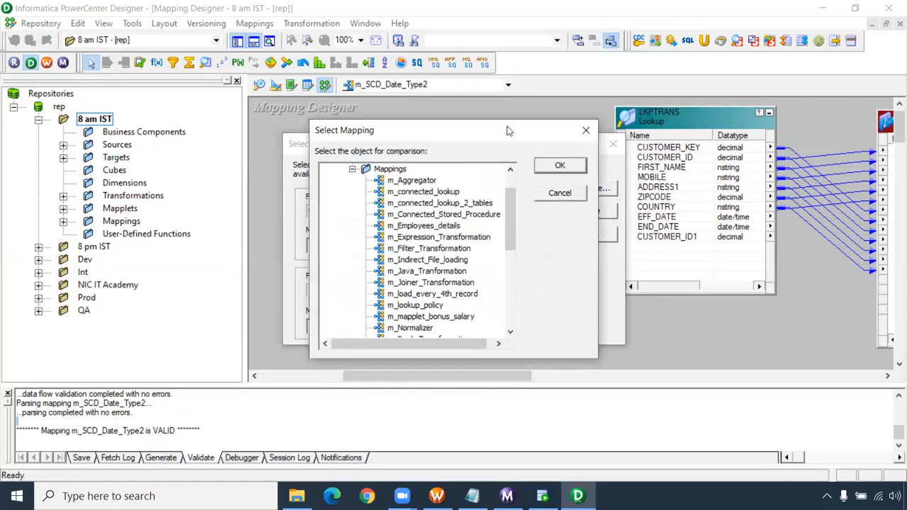
pyautogui.moveTo(508, 129); pyautogui.dragTo(594, 120)
pyautogui.scroll(-3, 520, 273)
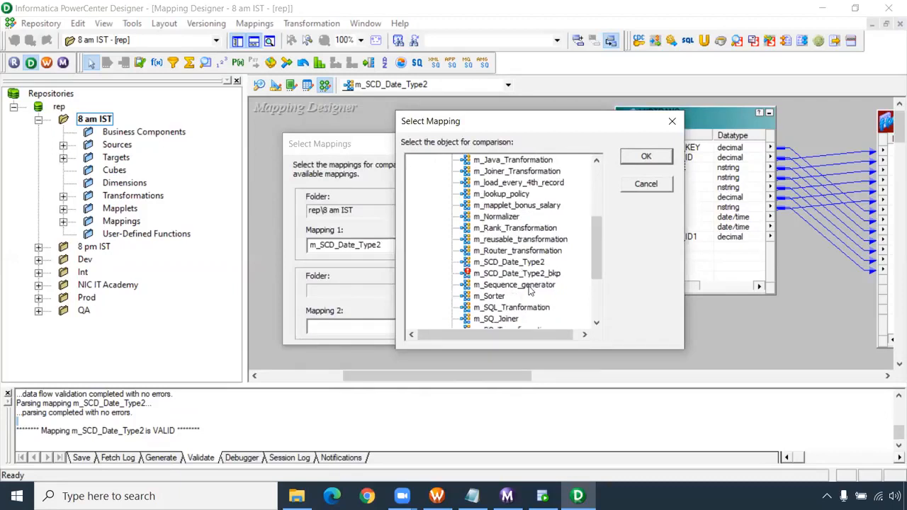
pyautogui.click(646, 185)
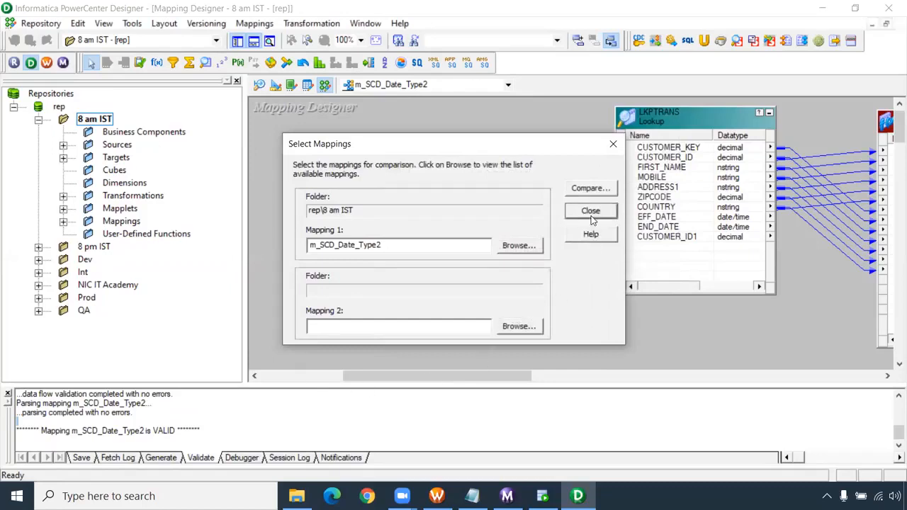
pyautogui.click(590, 211)
# - Enlarge the output window and review the validation log of m_SCD_Date_Type2
pyautogui.moveTo(447, 384); pyautogui.dragTo(447, 302)
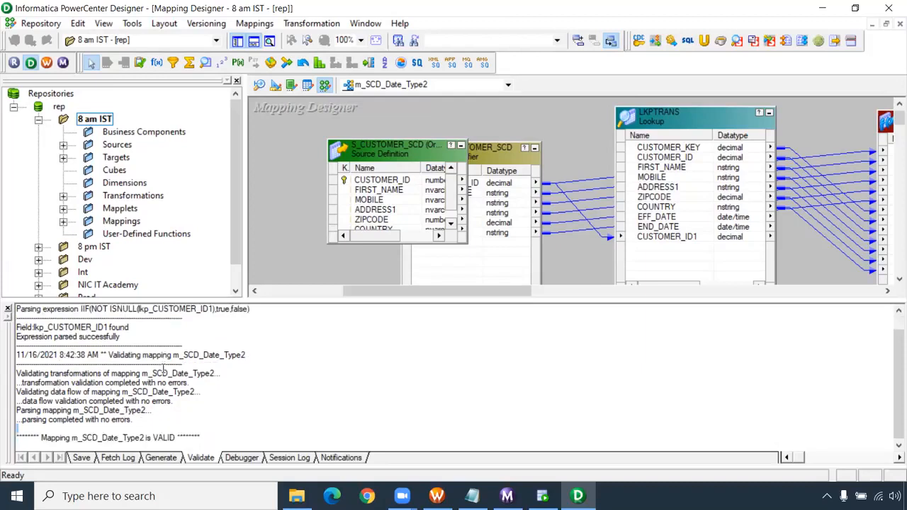
pyautogui.scroll(1, 190, 392)
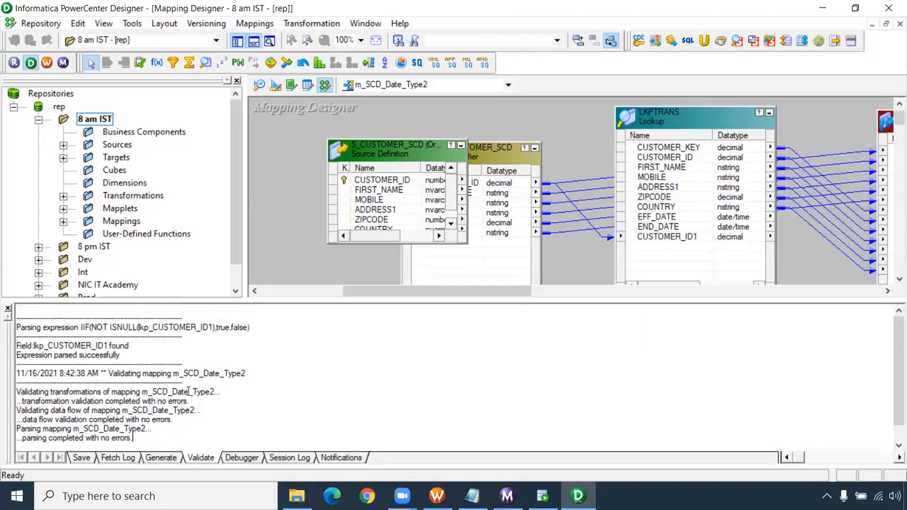
# - Switch to the m_SCD_Date_Type2_bkp mapping, save it, and review the parsing messages in its save log
pyautogui.scroll(-1, 189, 392)
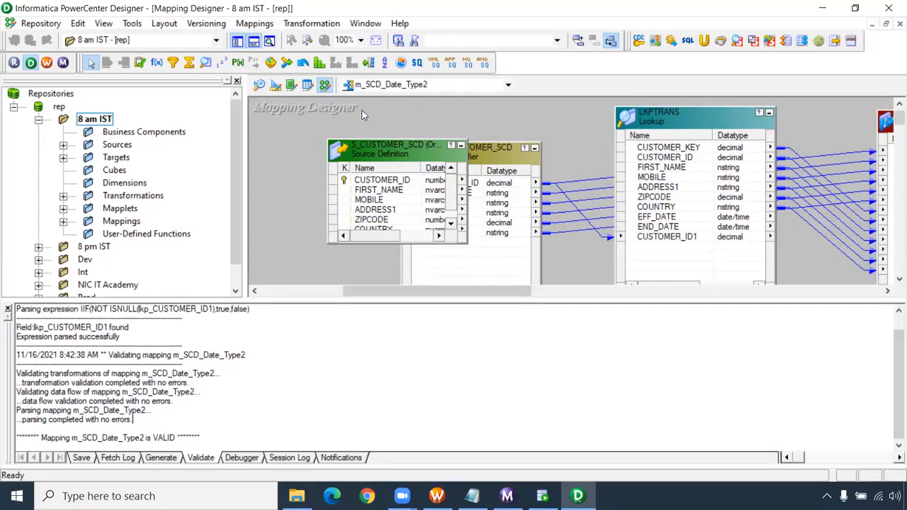
pyautogui.click(392, 85)
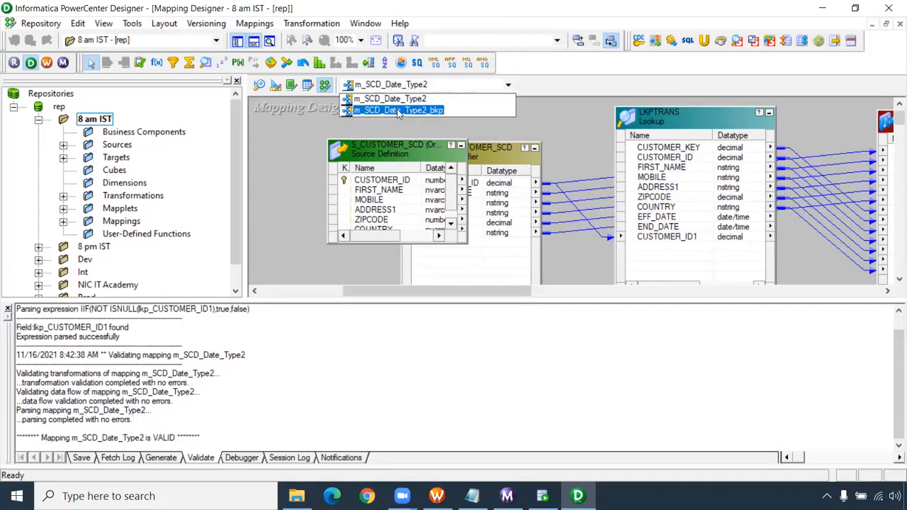
pyautogui.click(396, 109)
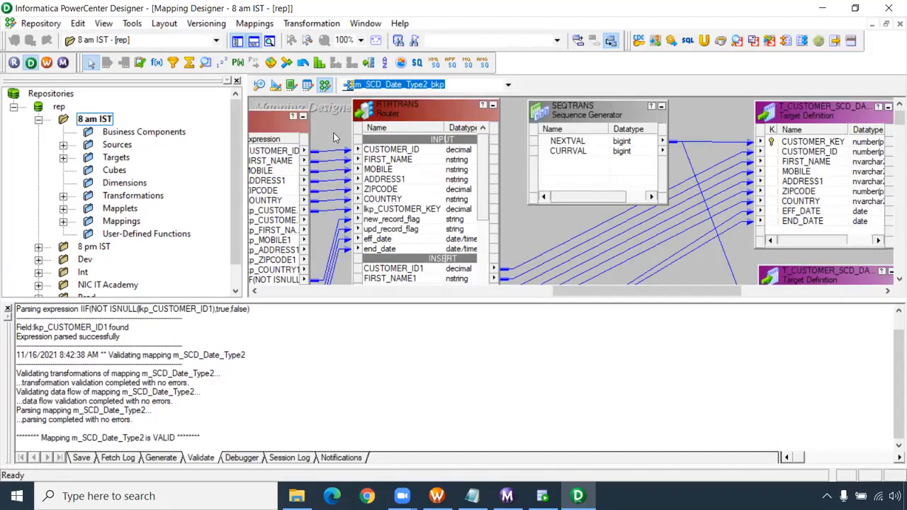
pyautogui.click(335, 137)
pyautogui.hotkey('ctrl', 's')
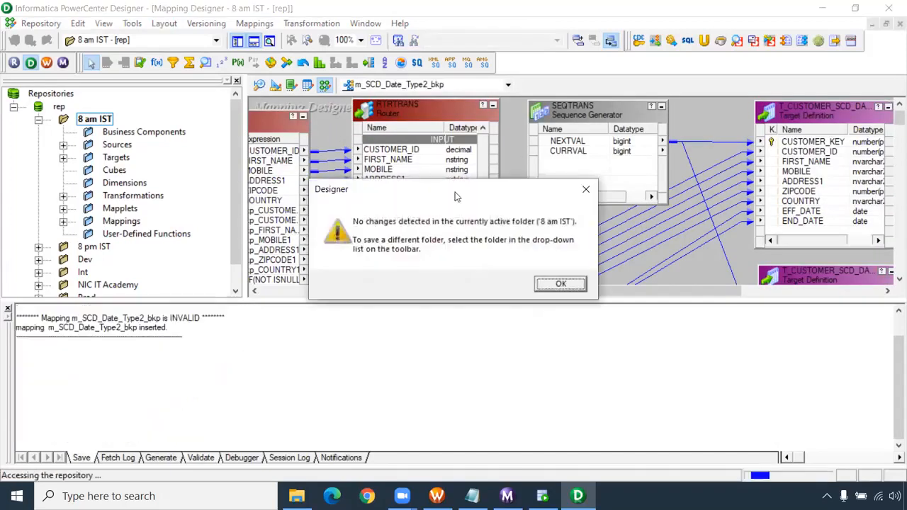
pyautogui.click(558, 282)
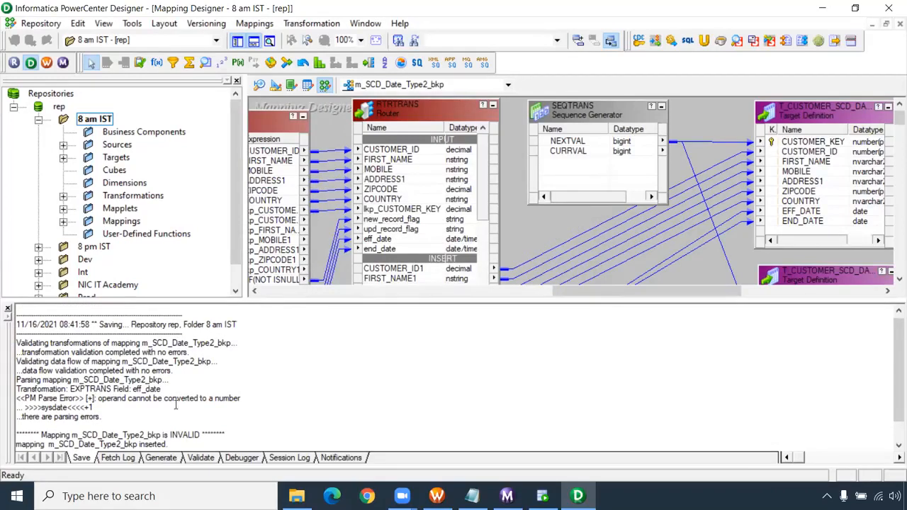
pyautogui.moveTo(93, 408); pyautogui.dragTo(17, 386)
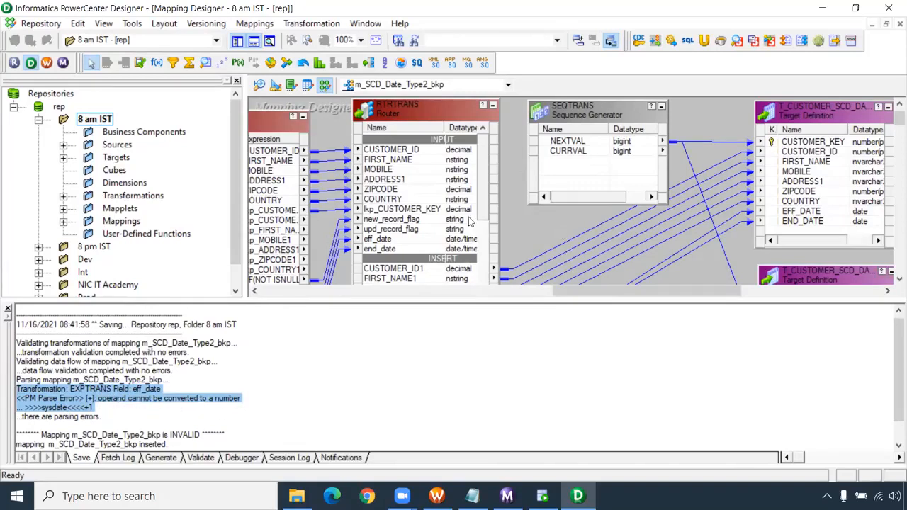
# - Change the eff_date port expression in EXPTRANS to sysdate and save the m_SCD_Date_Type2_bkp mapping
pyautogui.moveTo(484, 183); pyautogui.dragTo(484, 229)
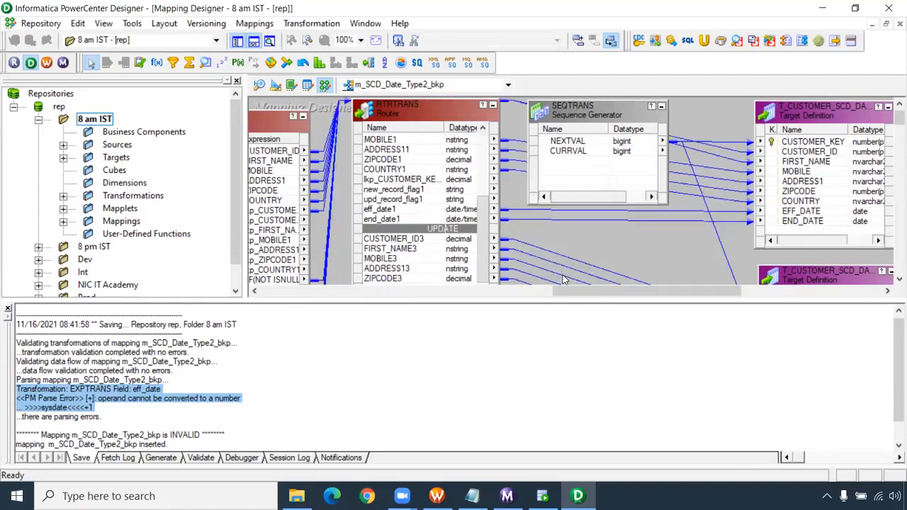
pyautogui.moveTo(611, 298); pyautogui.dragTo(615, 365)
pyautogui.scroll(-3, 639, 266)
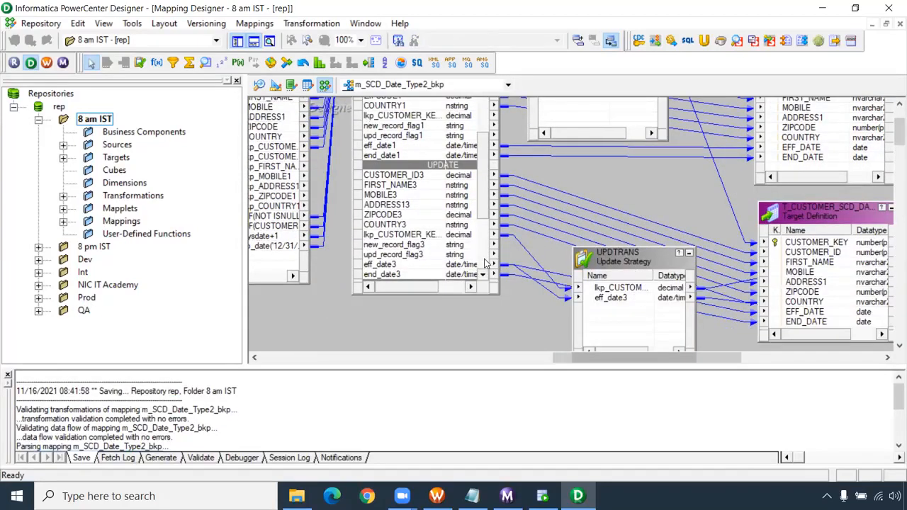
pyautogui.moveTo(567, 359); pyautogui.dragTo(460, 359)
pyautogui.doubleClick(521, 236)
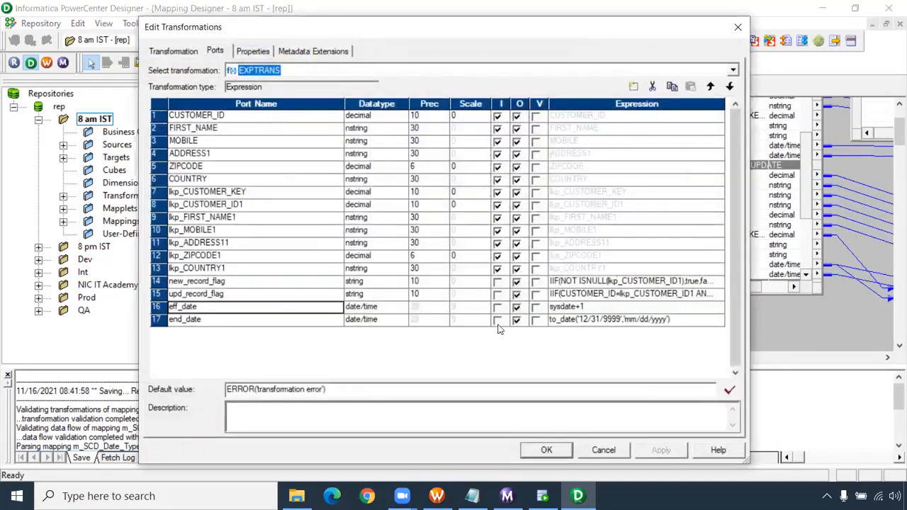
pyautogui.click(586, 310)
pyautogui.click(720, 307)
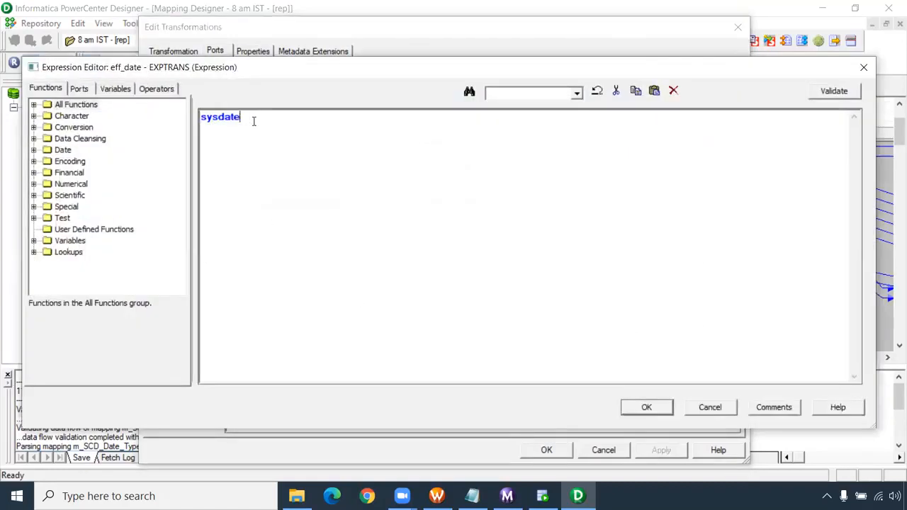
pyautogui.click(641, 408)
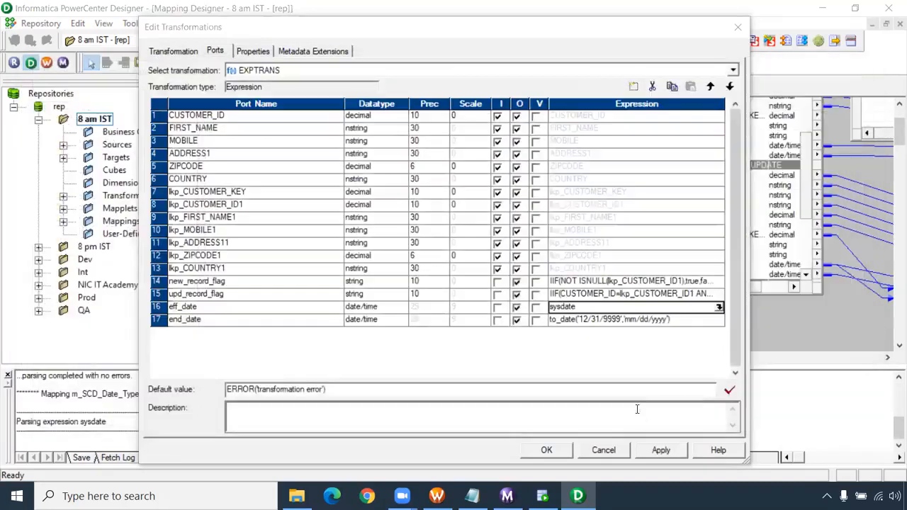
pyautogui.click(662, 457)
pyautogui.click(546, 450)
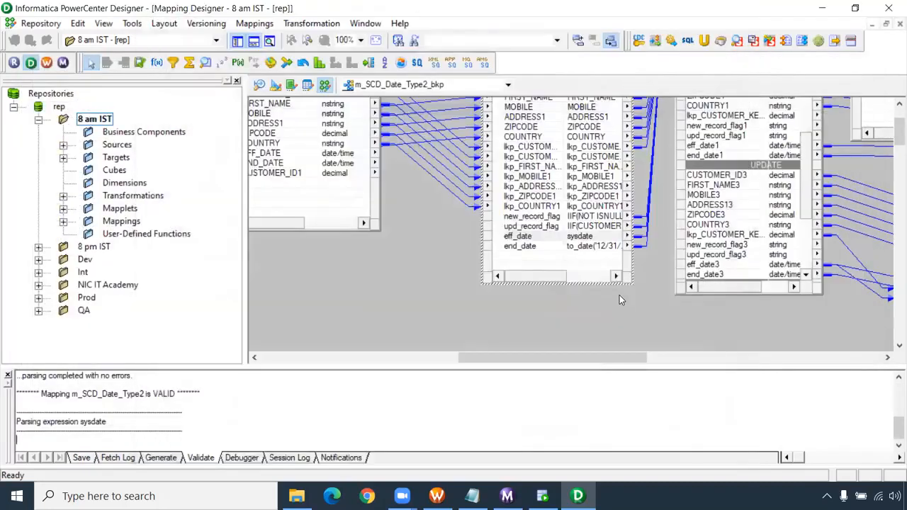
pyautogui.hotkey('ctrl', 's')
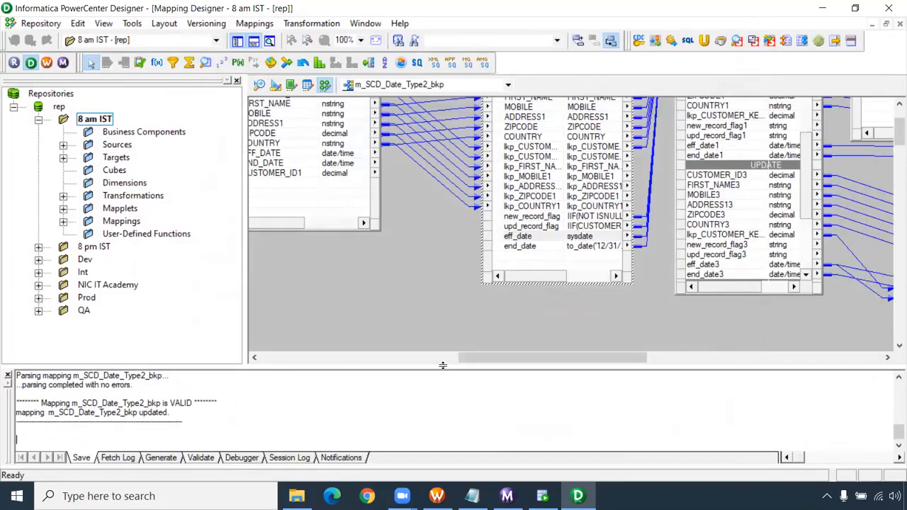
# - Review the save log of m_SCD_Date_Type2_bkp, including the earlier parsing messages for the eff_date field
pyautogui.moveTo(486, 363); pyautogui.dragTo(601, 366)
pyautogui.moveTo(180, 416); pyautogui.dragTo(108, 439)
pyautogui.scroll(2, 109, 417)
pyautogui.scroll(-2, 74, 395)
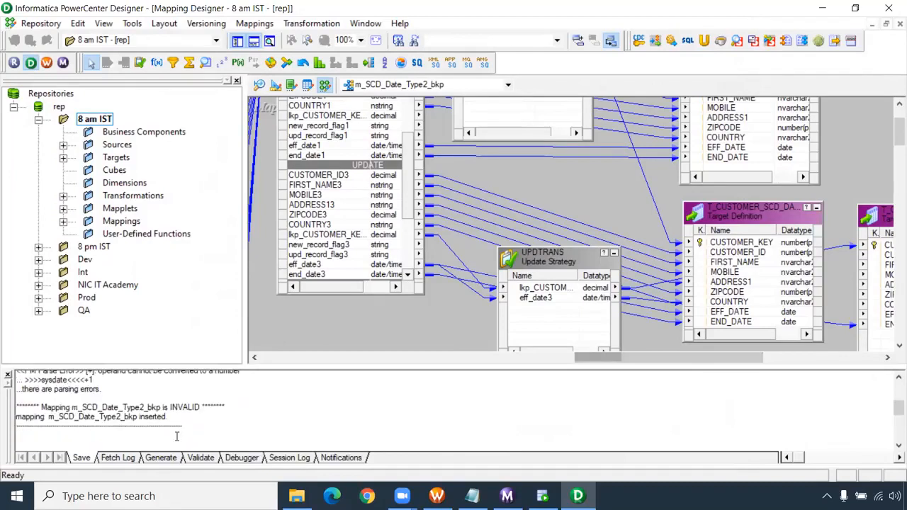
pyautogui.moveTo(98, 409); pyautogui.dragTo(18, 382)
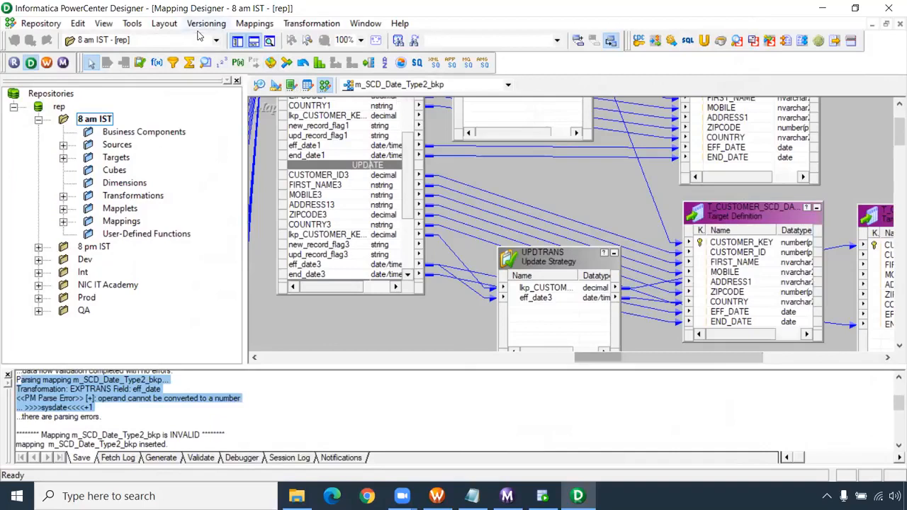
# - Compare the m_SCD_Date_Type2_bkp mapping with m_SCD_Date_Type2 from the 8 am IST folder
pyautogui.click(255, 23)
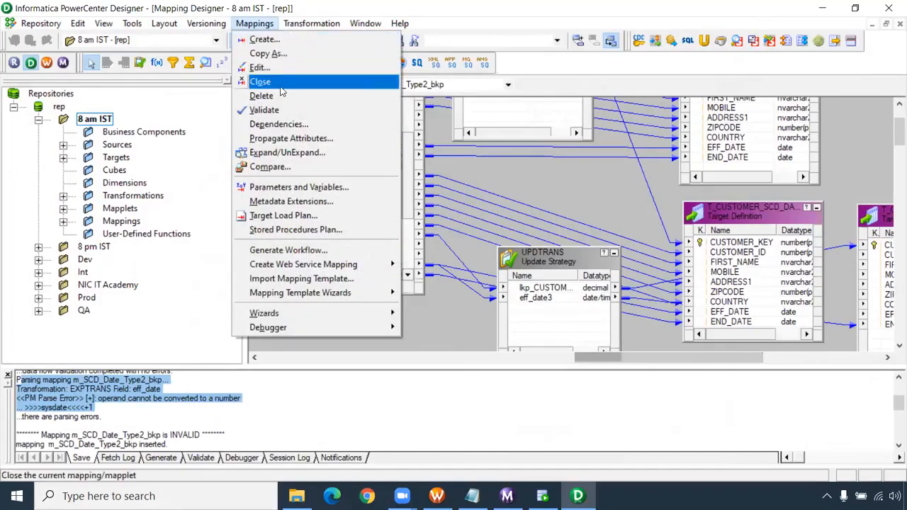
pyautogui.click(270, 167)
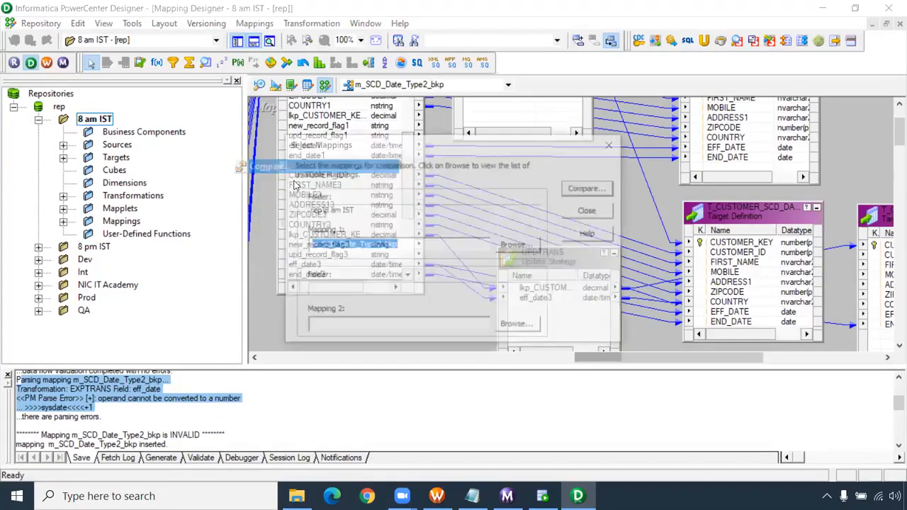
pyautogui.click(510, 327)
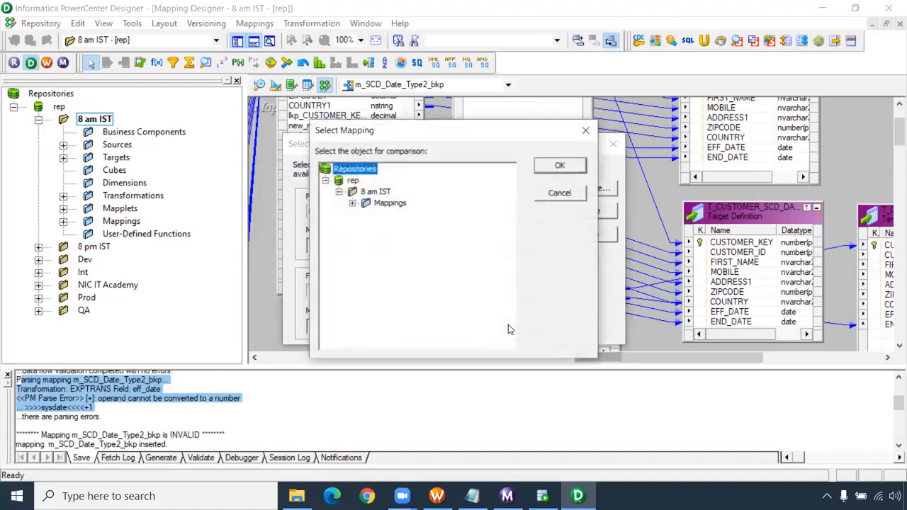
pyautogui.click(353, 203)
pyautogui.scroll(-2, 442, 279)
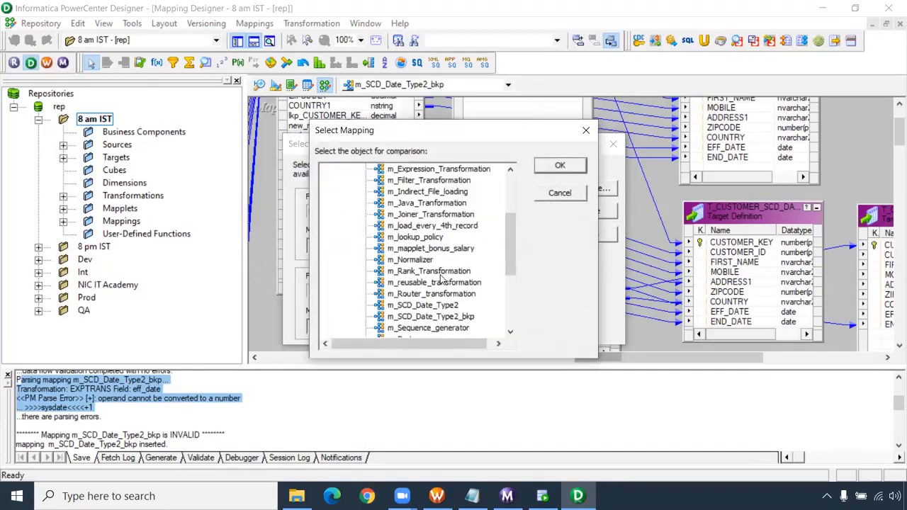
pyautogui.scroll(-1, 441, 280)
pyautogui.click(446, 273)
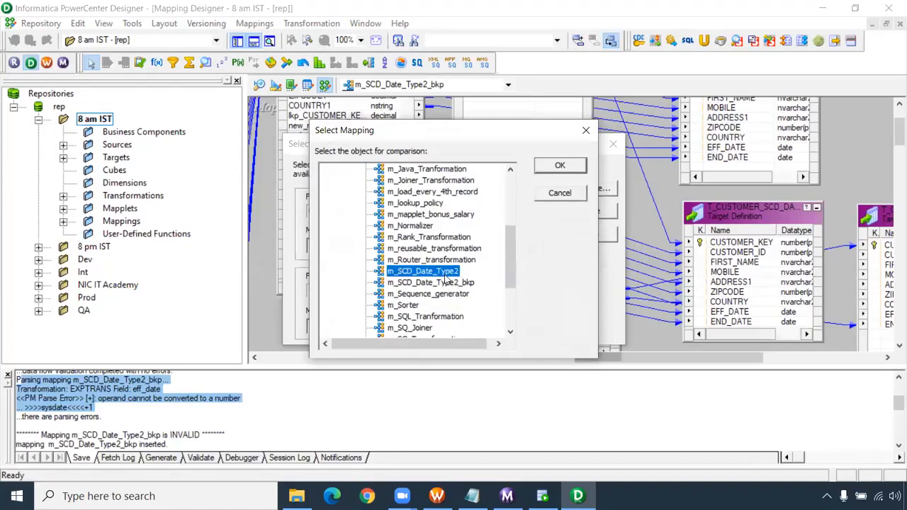
pyautogui.click(559, 166)
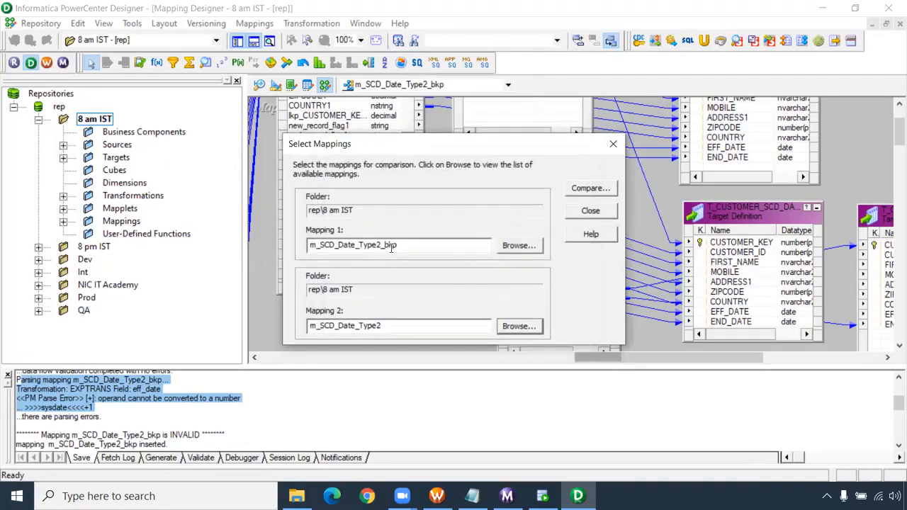
pyautogui.click(590, 192)
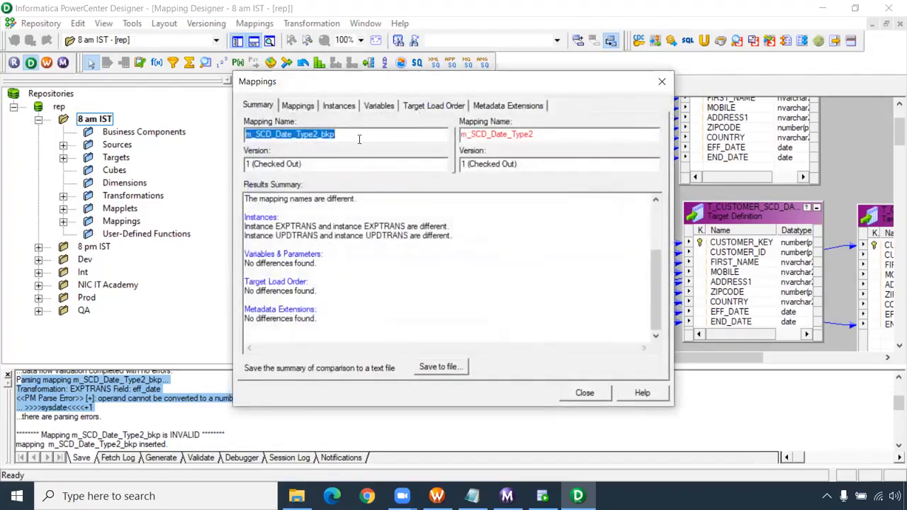
# - Review the comparison's results summary and the mapping-level details of both mappings
pyautogui.click(359, 135)
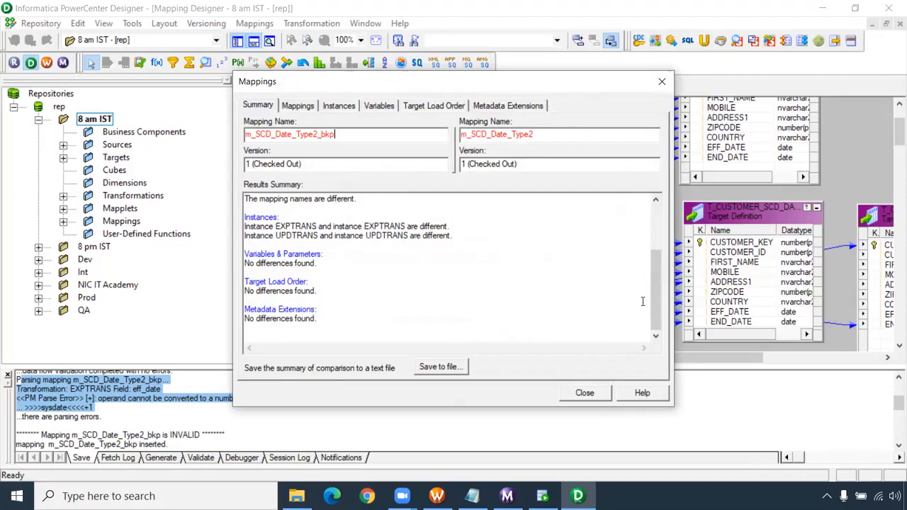
pyautogui.moveTo(654, 304); pyautogui.dragTo(653, 234)
pyautogui.click(299, 106)
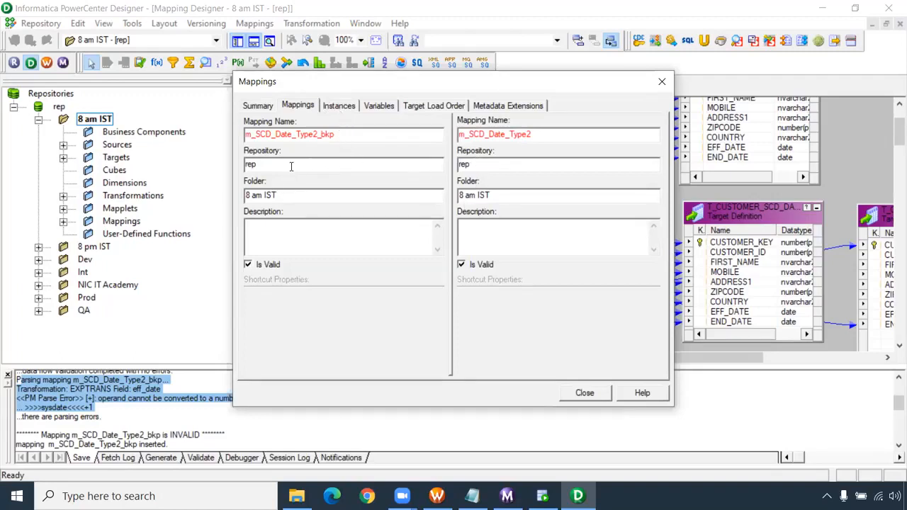
# - Compare the EXPTRANS instances of both mappings and examine the differences in their ports
pyautogui.click(344, 108)
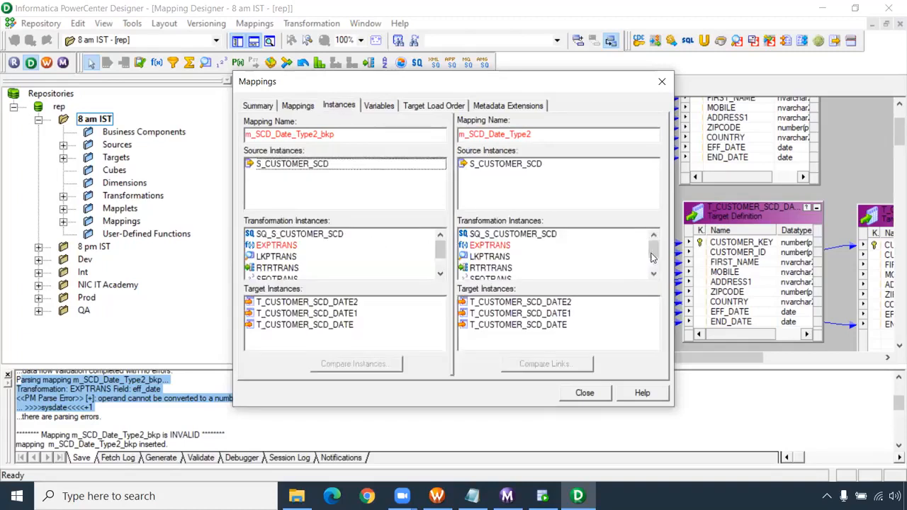
pyautogui.moveTo(654, 255)
pyautogui.mouseDown()
pyautogui.moveTo(653, 268)
pyautogui.moveTo(654, 246)
pyautogui.mouseUp()
pyautogui.click(507, 246)
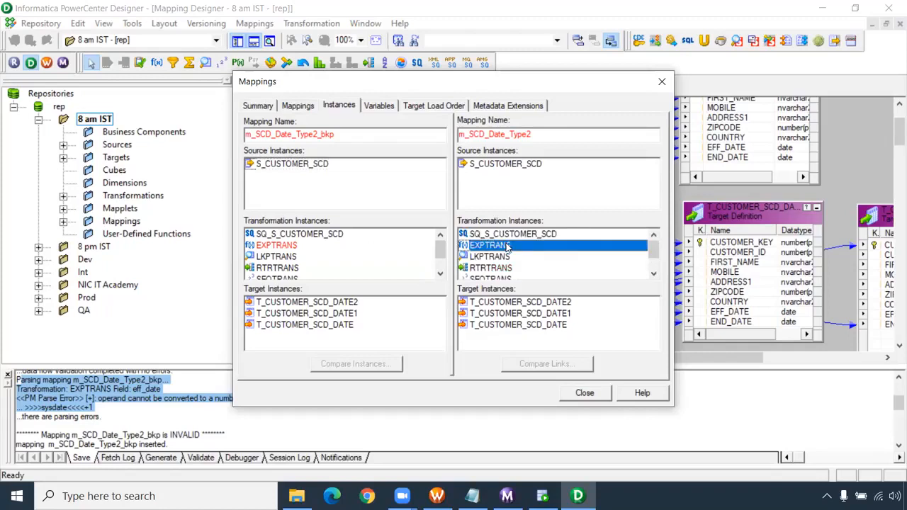
pyautogui.click(293, 246)
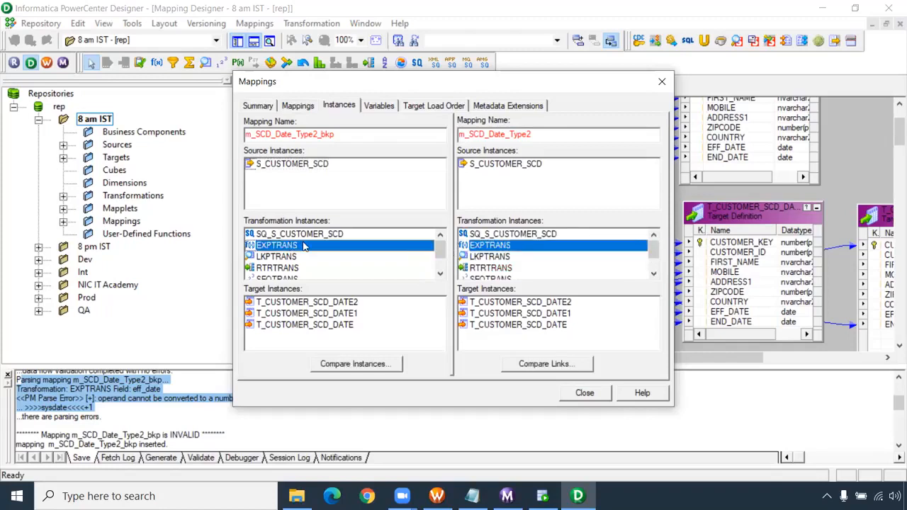
pyautogui.doubleClick(303, 245)
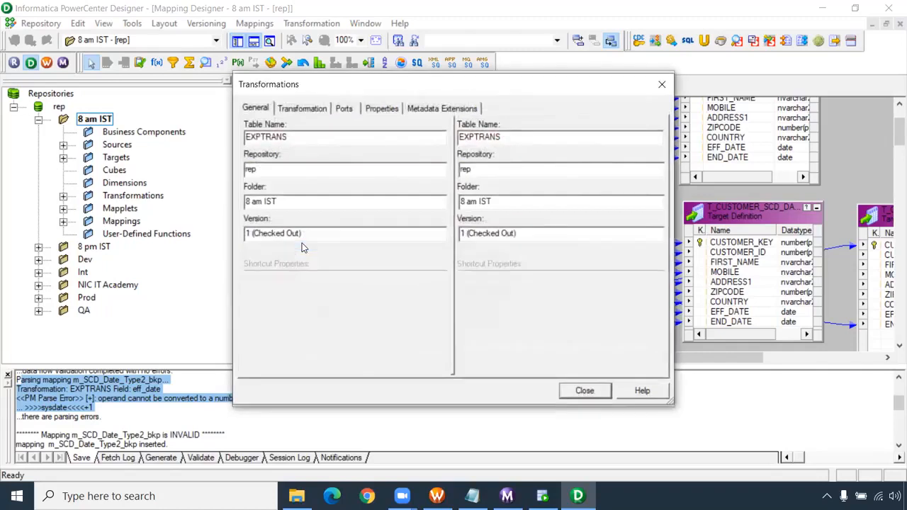
pyautogui.click(305, 110)
pyautogui.click(347, 110)
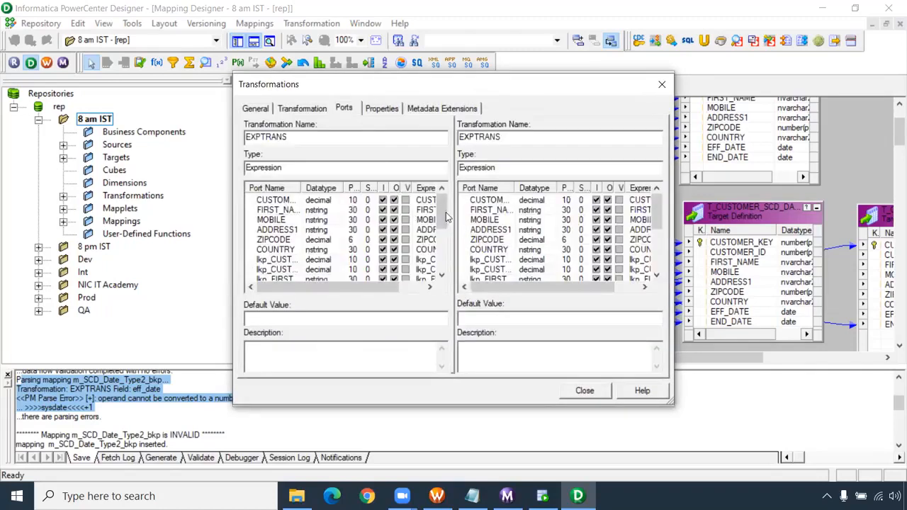
pyautogui.scroll(-3, 445, 211)
pyautogui.scroll(-3, 662, 280)
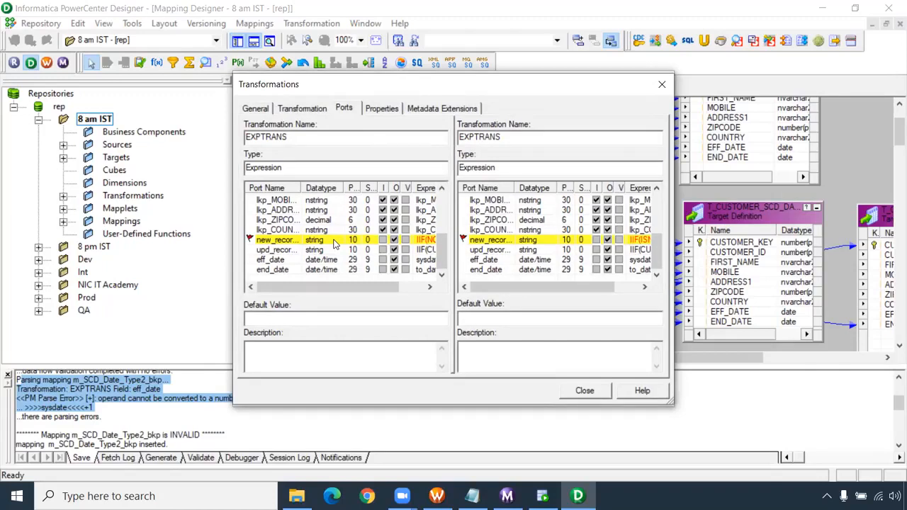
pyautogui.click(603, 391)
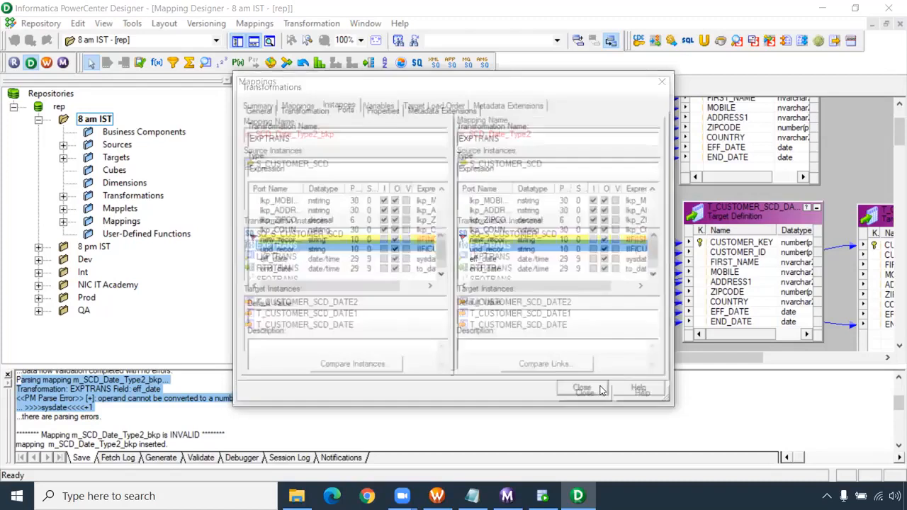
# - Compare the UPDTRANS instances of both mappings and examine their ports and Update Strategy properties
pyautogui.moveTo(650, 252); pyautogui.dragTo(651, 264)
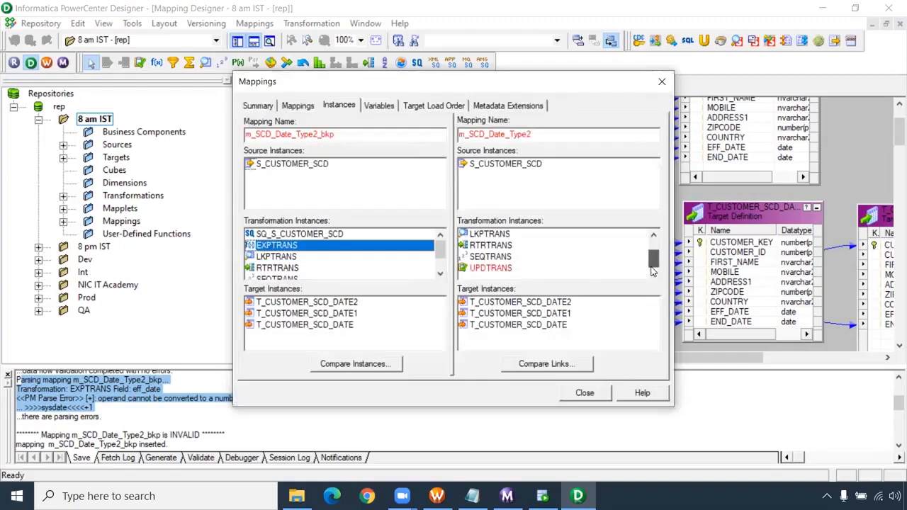
pyautogui.moveTo(440, 251); pyautogui.dragTo(441, 270)
pyautogui.doubleClick(284, 267)
pyautogui.click(309, 111)
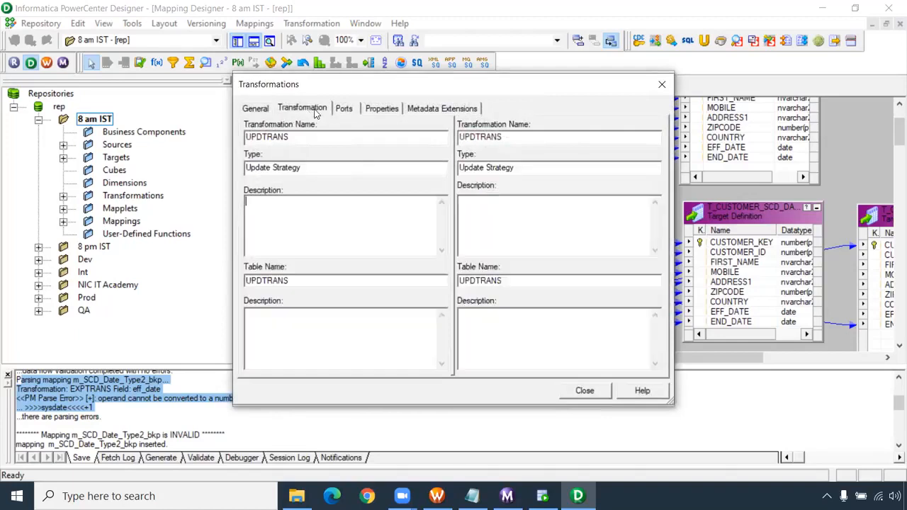
pyautogui.click(355, 110)
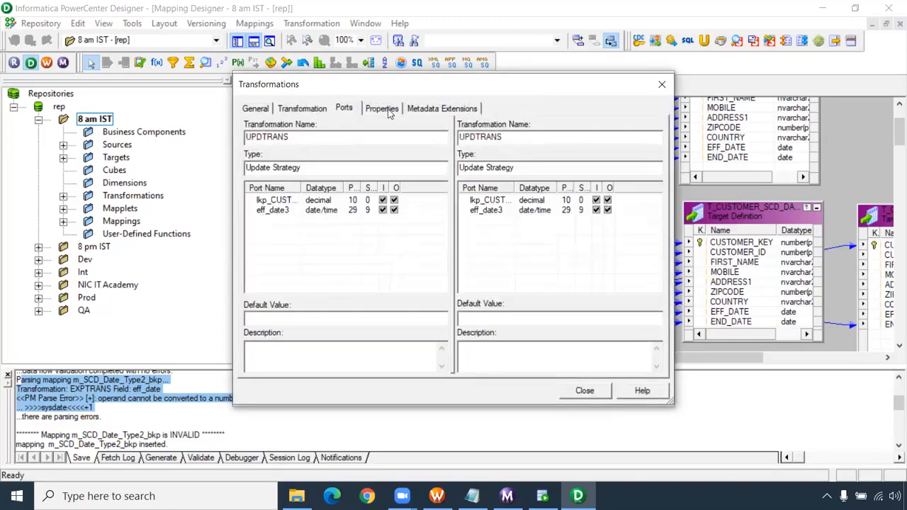
pyautogui.click(389, 110)
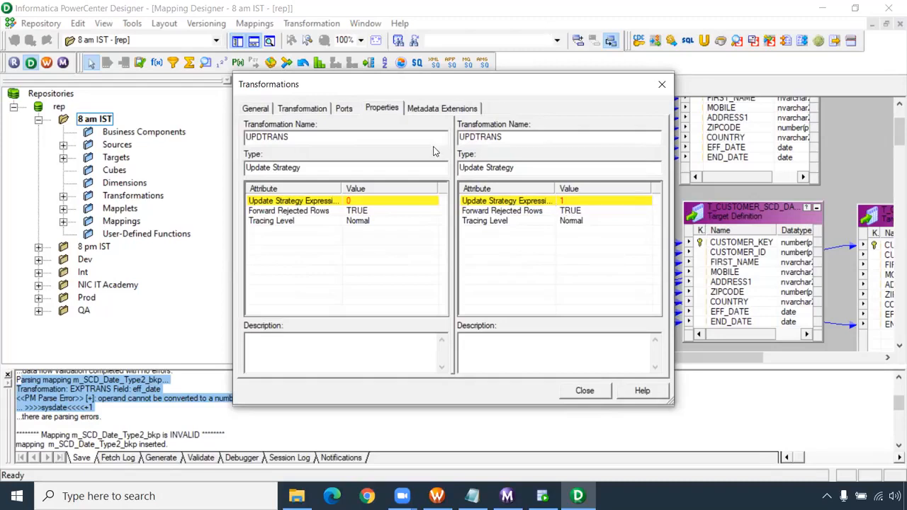
# - Close the UPDTRANS comparison, the mapping comparison and the mapping selection for comparison
pyautogui.click(603, 394)
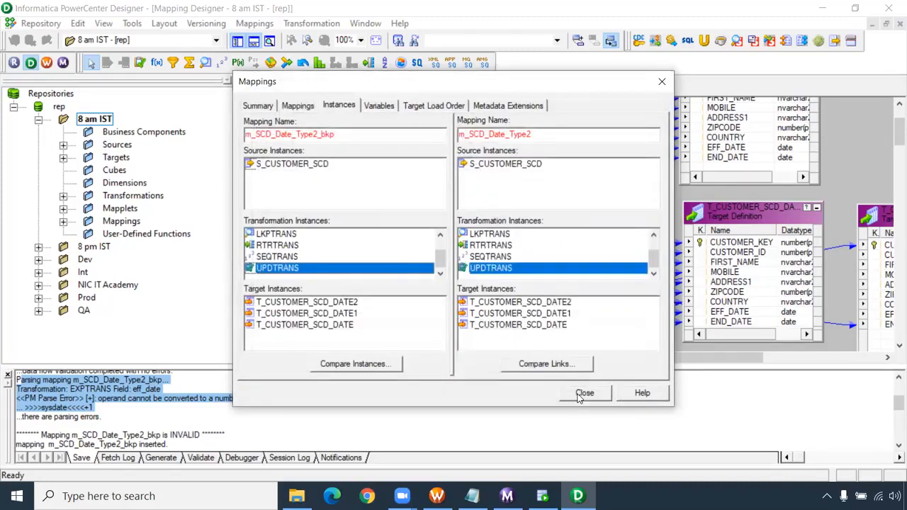
pyautogui.click(581, 394)
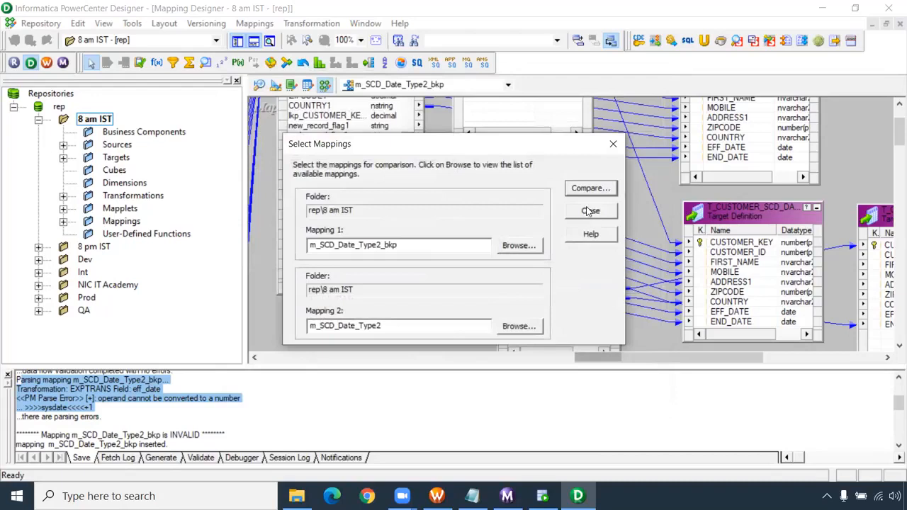
pyautogui.click(589, 211)
pyautogui.click(262, 24)
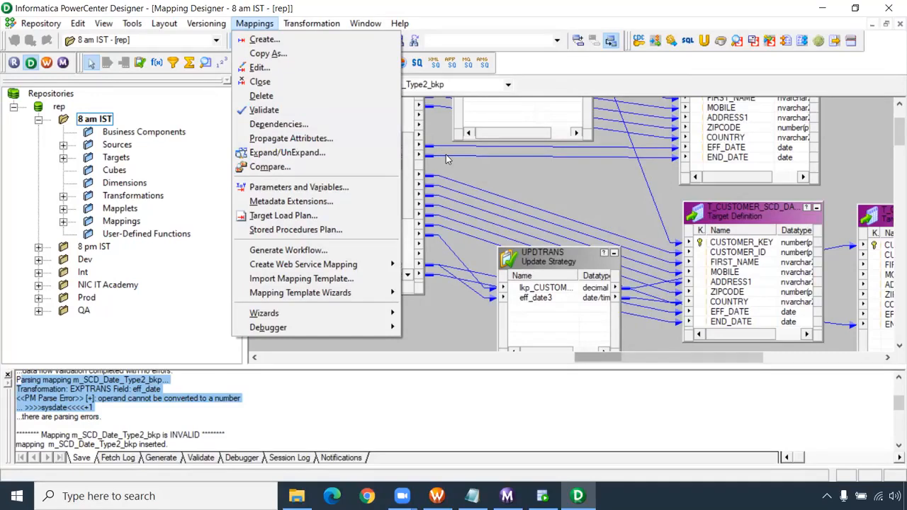
pyautogui.click(479, 176)
# - Switch to the m_SCD_Date_Type2 mapping and list its dependencies with all children and parents, sorted by object name
pyautogui.click(508, 84)
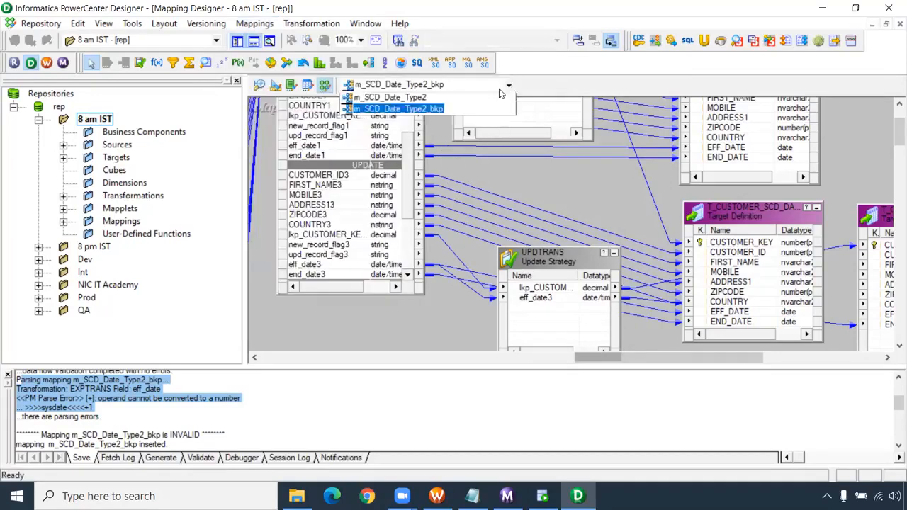
pyautogui.click(416, 97)
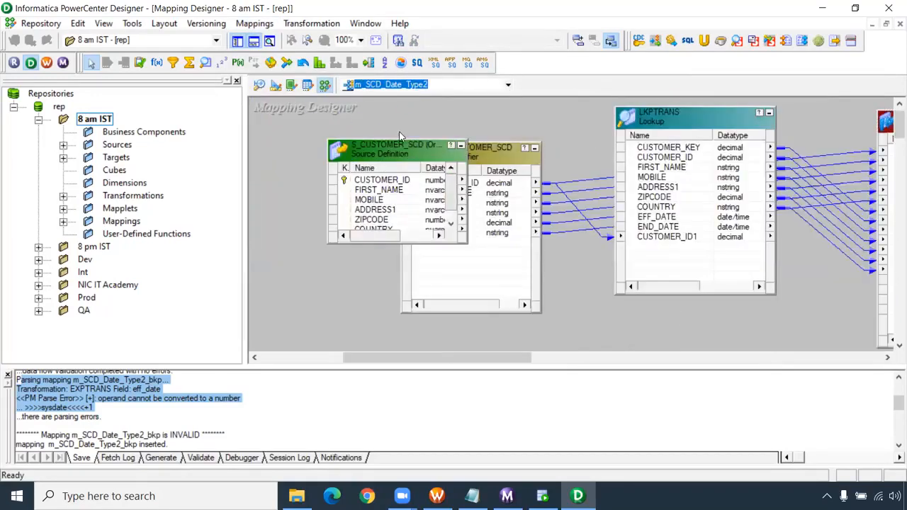
pyautogui.click(255, 24)
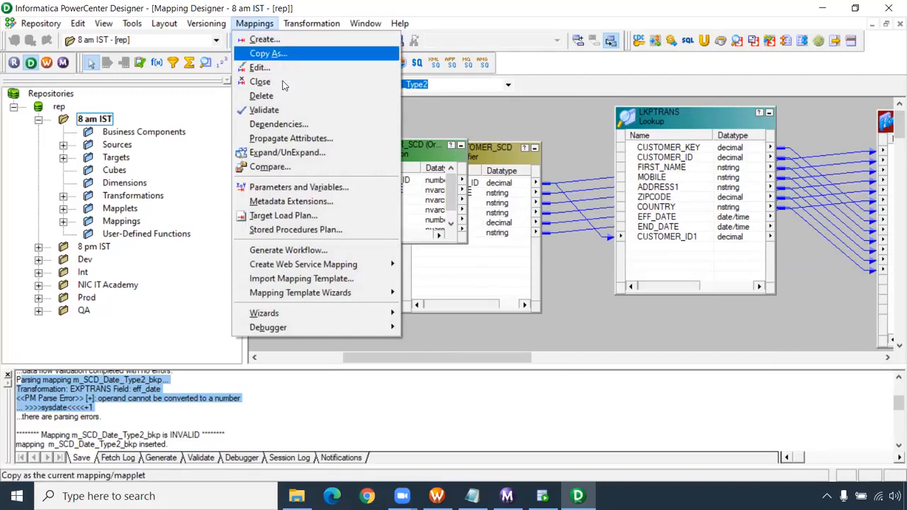
pyautogui.click(282, 126)
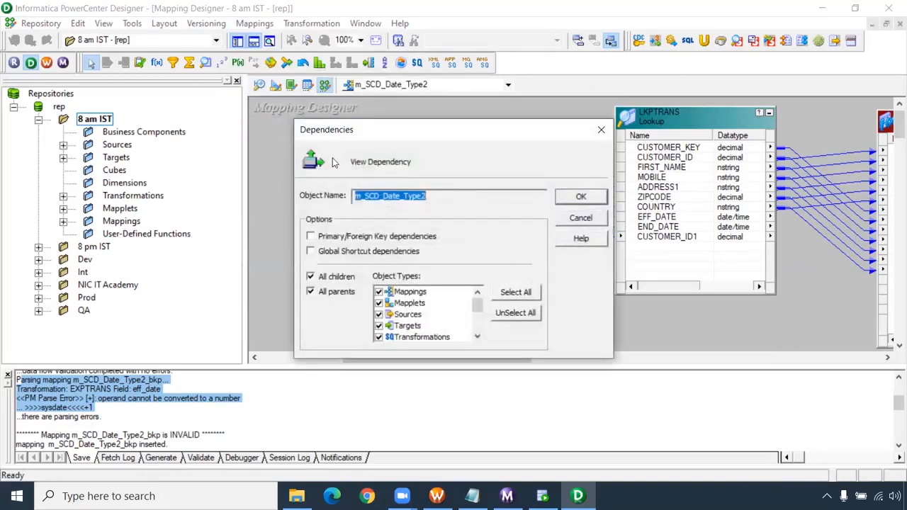
pyautogui.click(572, 197)
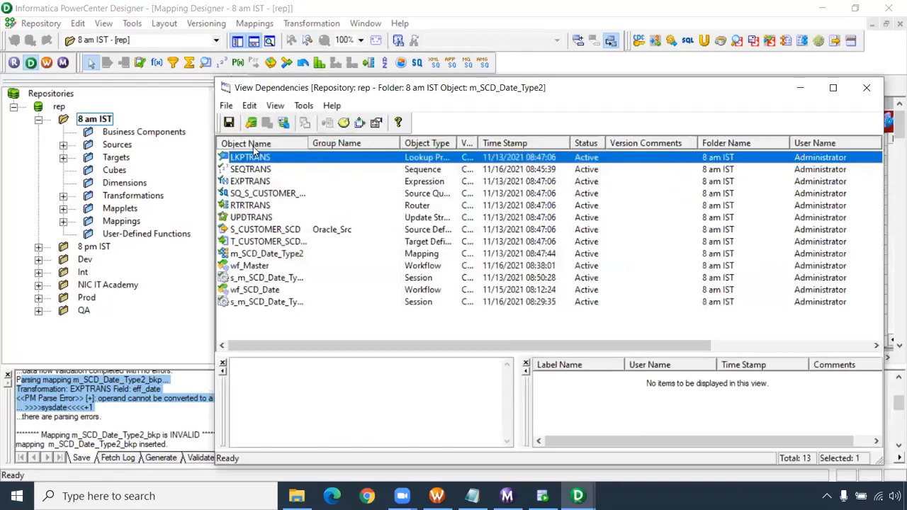
pyautogui.click(253, 145)
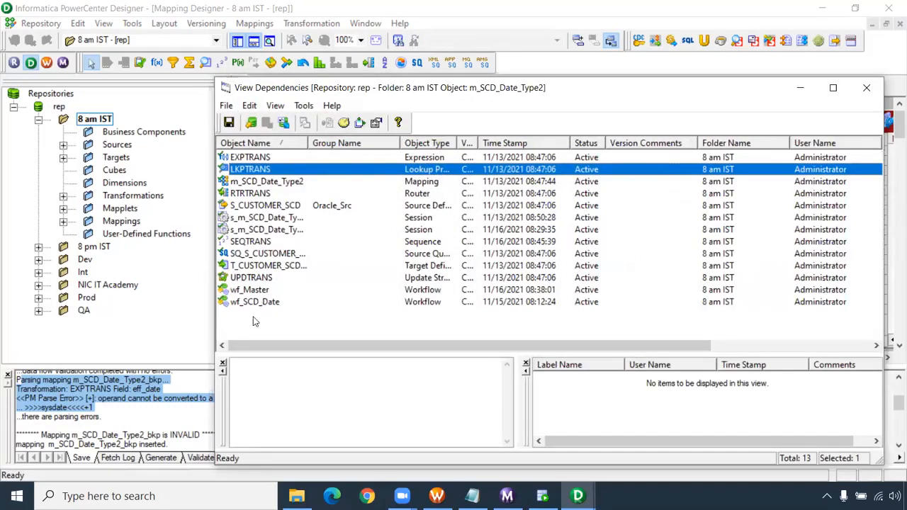
# - Examine the source, sessions and workflows among the dependencies of m_SCD_Date_Type2, widening the object name column, and close the list
pyautogui.click(268, 182)
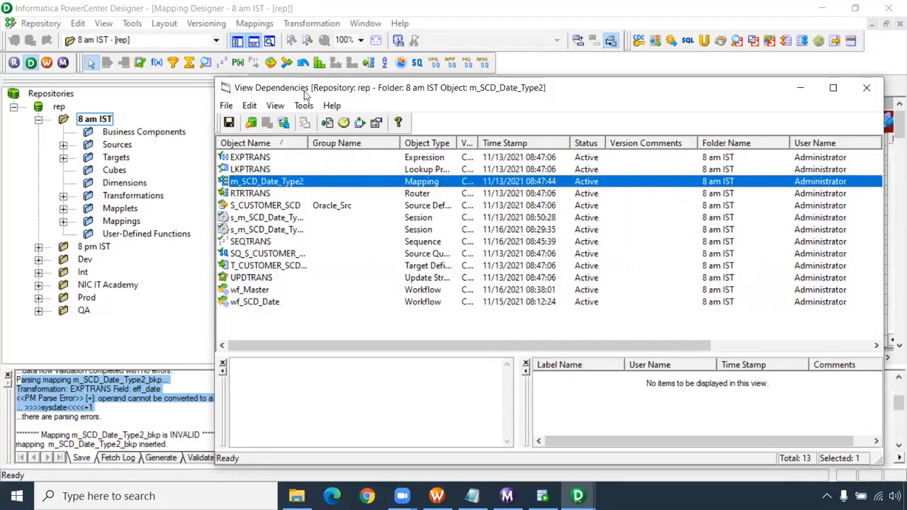
pyautogui.hotkey('alt', 'Tab')
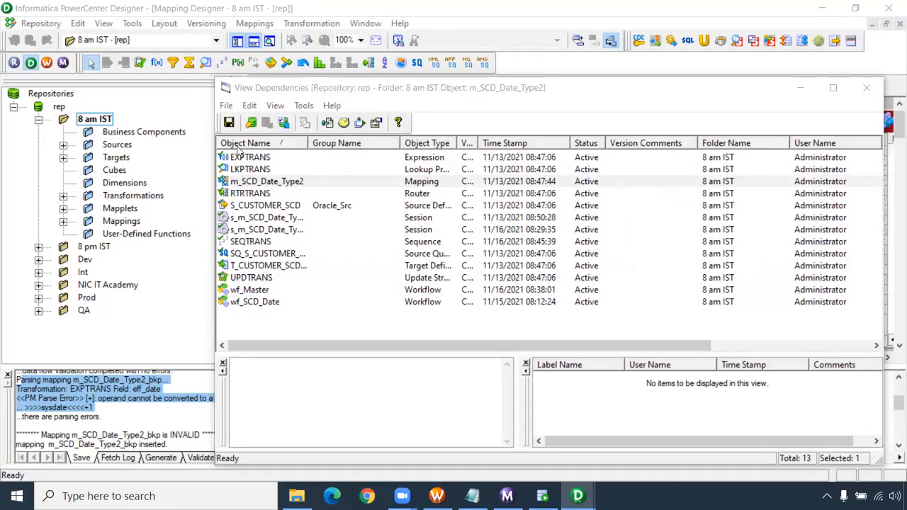
pyautogui.click(260, 183)
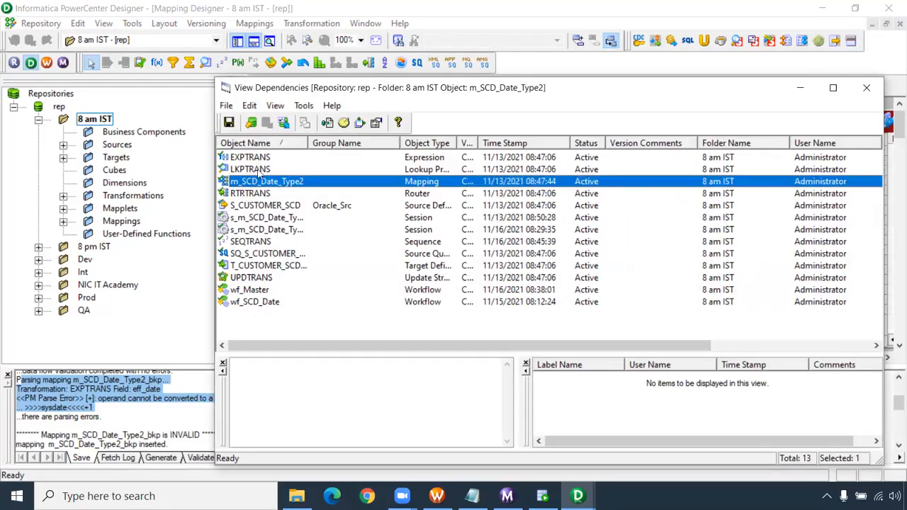
pyautogui.click(272, 207)
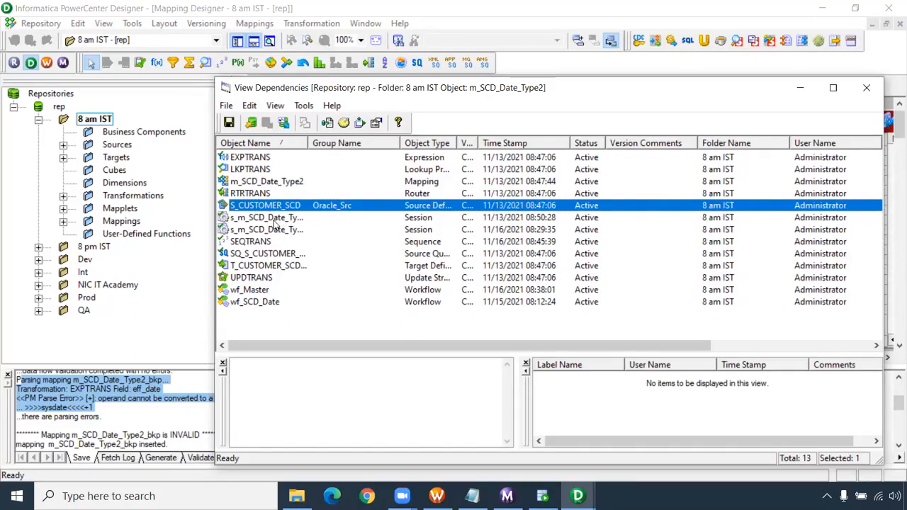
pyautogui.click(271, 219)
pyautogui.moveTo(308, 146); pyautogui.dragTo(335, 145)
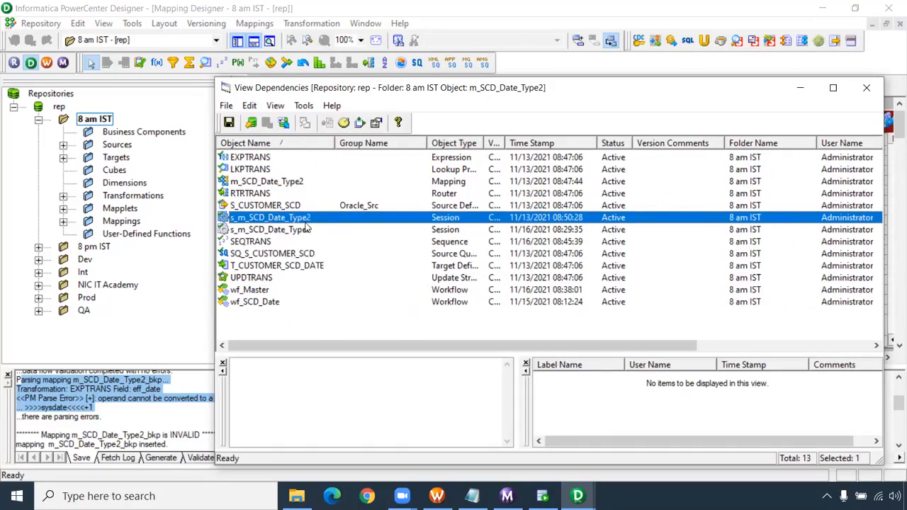
pyautogui.click(262, 290)
pyautogui.click(269, 303)
pyautogui.click(268, 292)
pyautogui.click(269, 303)
pyautogui.click(270, 293)
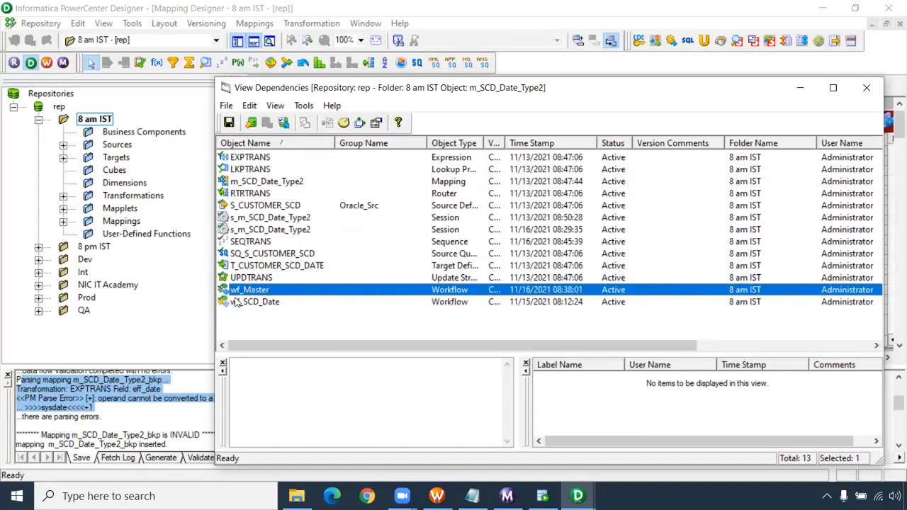
pyautogui.click(248, 303)
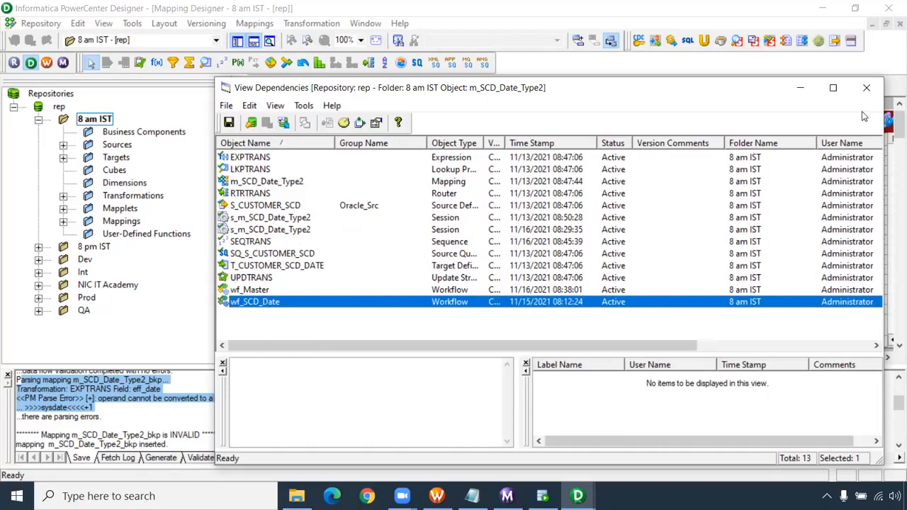
pyautogui.click(866, 87)
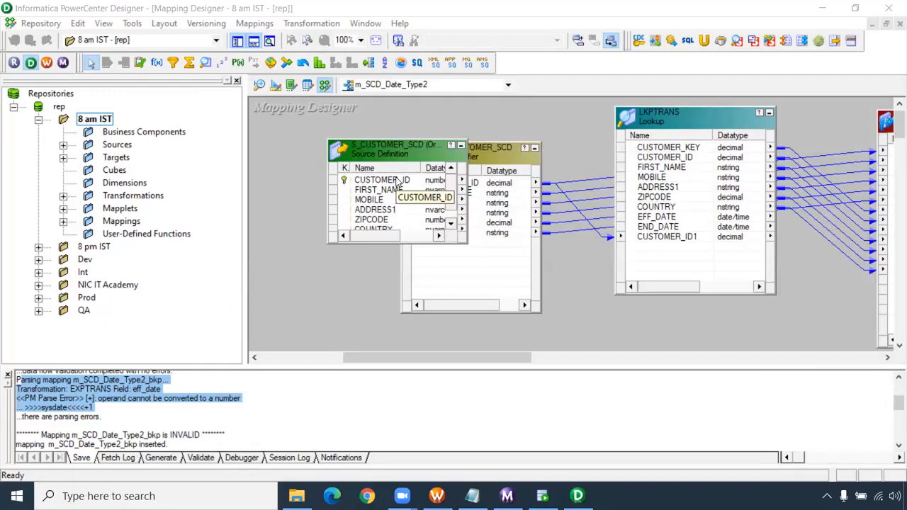
pyautogui.click(63, 221)
pyautogui.moveTo(111, 361); pyautogui.dragTo(154, 363)
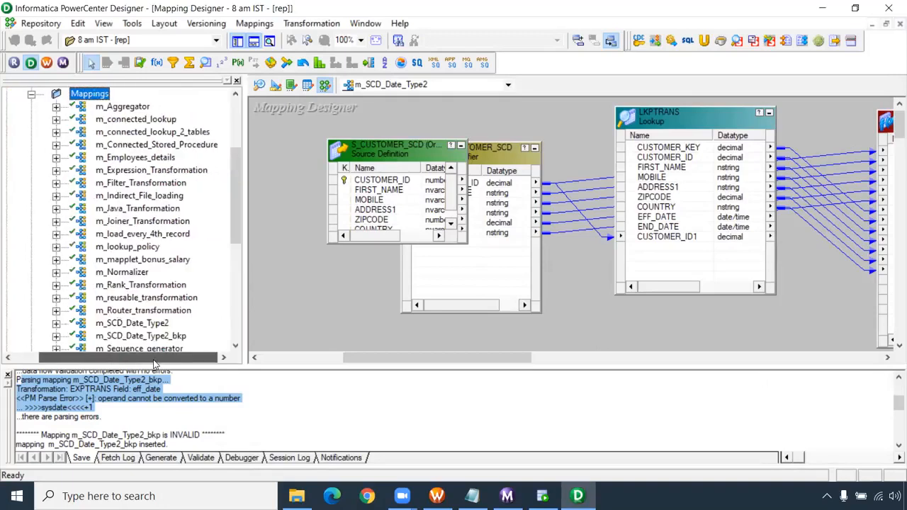
pyautogui.scroll(4, 160, 223)
pyautogui.click(31, 221)
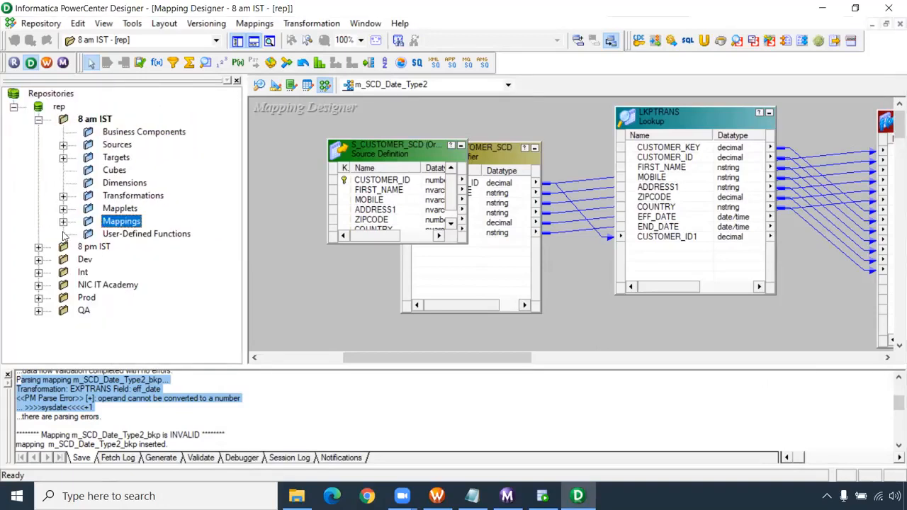
# - List the dependencies of the T_CUSTOMER_UPD target in the 8 am IST folder, including all children and parents
pyautogui.click(63, 159)
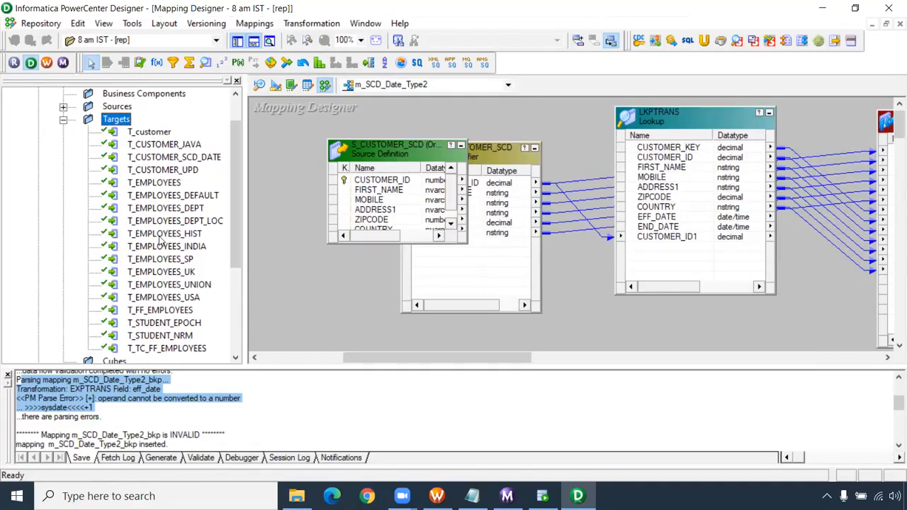
pyautogui.rightClick(174, 171)
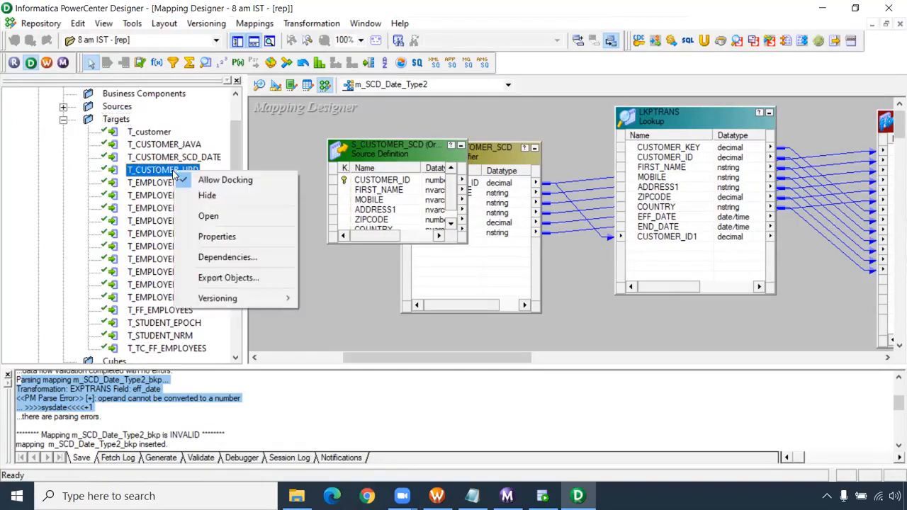
pyautogui.click(233, 261)
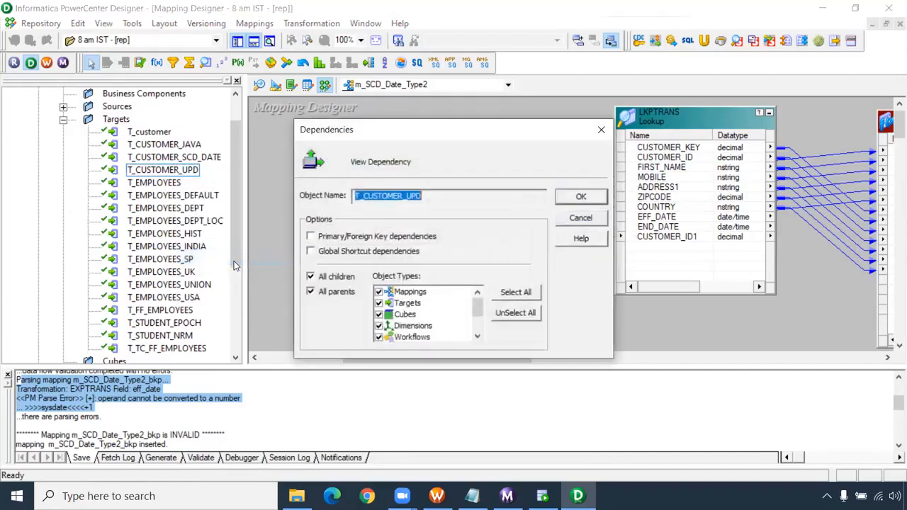
pyautogui.click(565, 198)
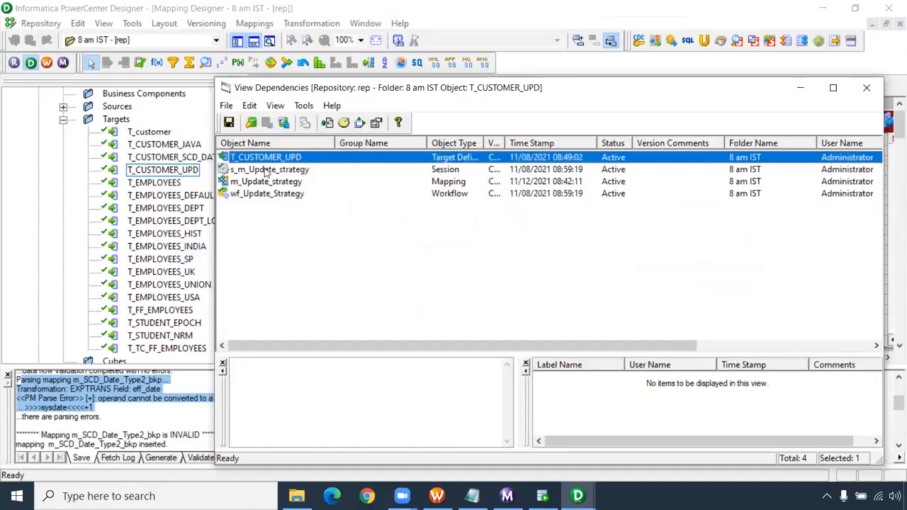
# - Review the workflow and mapping that depend on T_CUSTOMER_UPD and open the m_Update_strategy mapping in the workspace
pyautogui.click(260, 195)
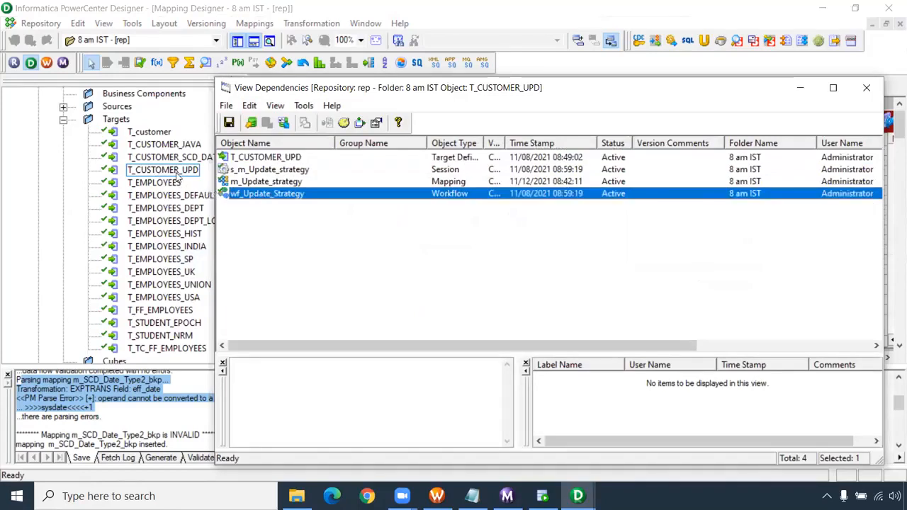
pyautogui.click(277, 184)
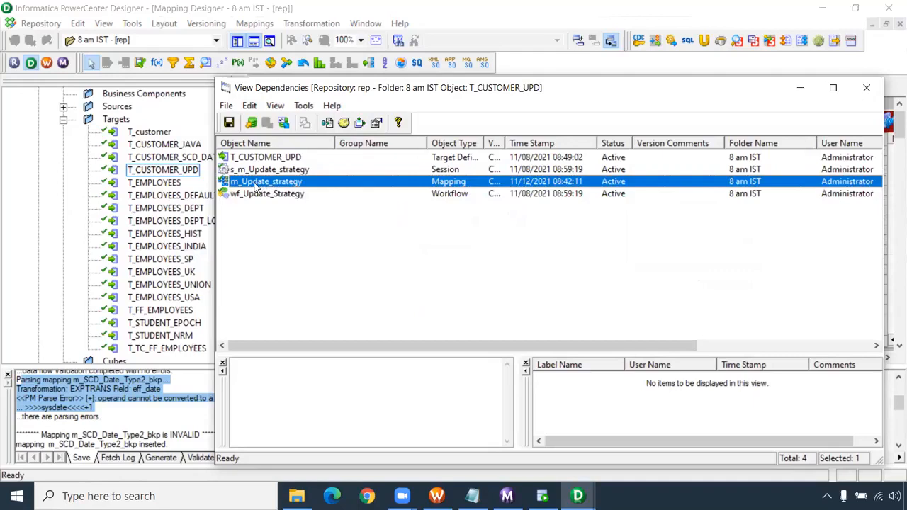
pyautogui.rightClick(256, 185)
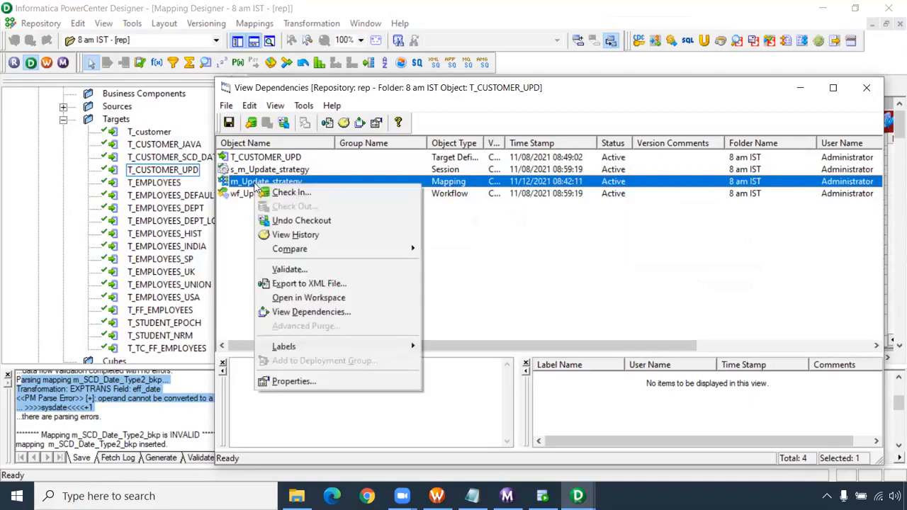
pyautogui.click(330, 301)
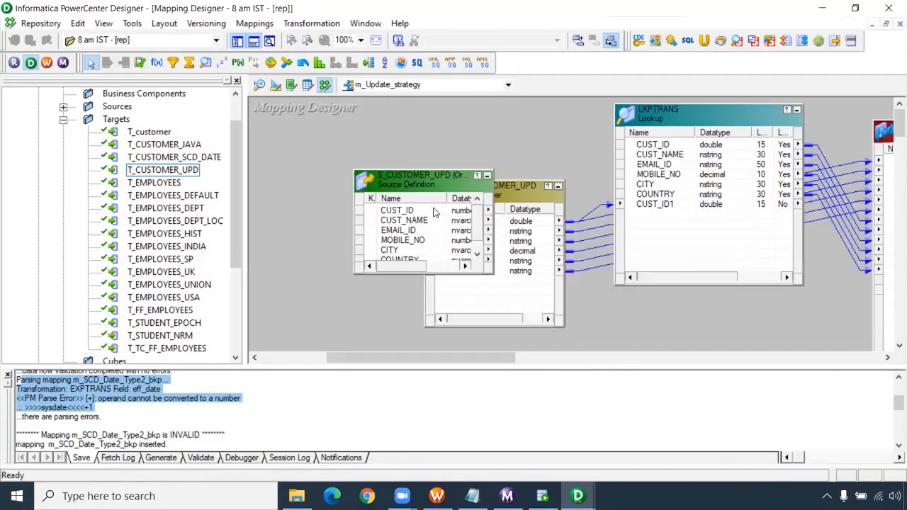
# - Select the backward link path of the EMAIL_ID port in the T_CUSTOMER_UPD target definition
pyautogui.moveTo(444, 359); pyautogui.dragTo(711, 361)
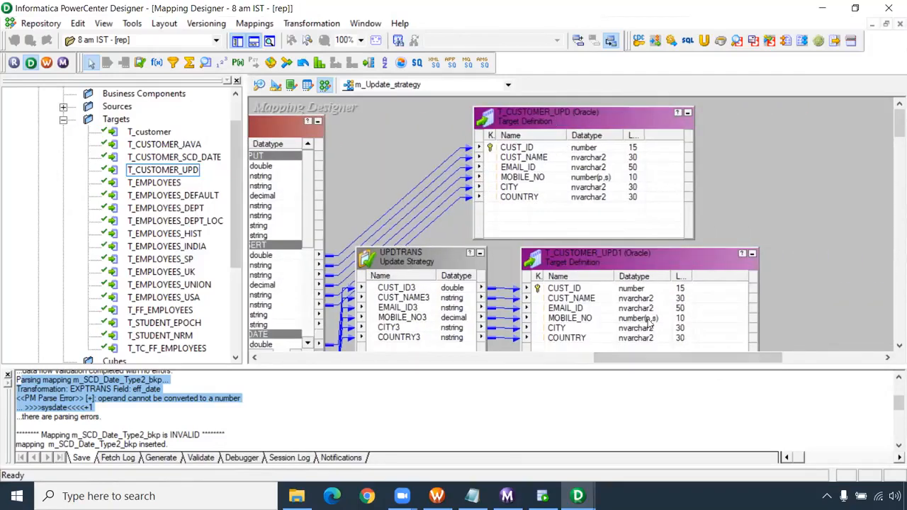
pyautogui.moveTo(697, 363)
pyautogui.mouseDown()
pyautogui.moveTo(439, 372)
pyautogui.moveTo(698, 362)
pyautogui.mouseUp()
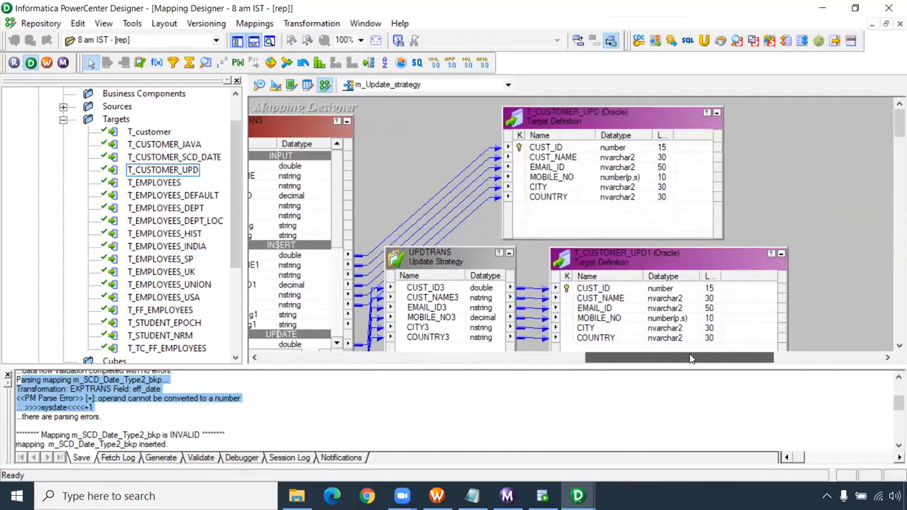
pyautogui.rightClick(537, 171)
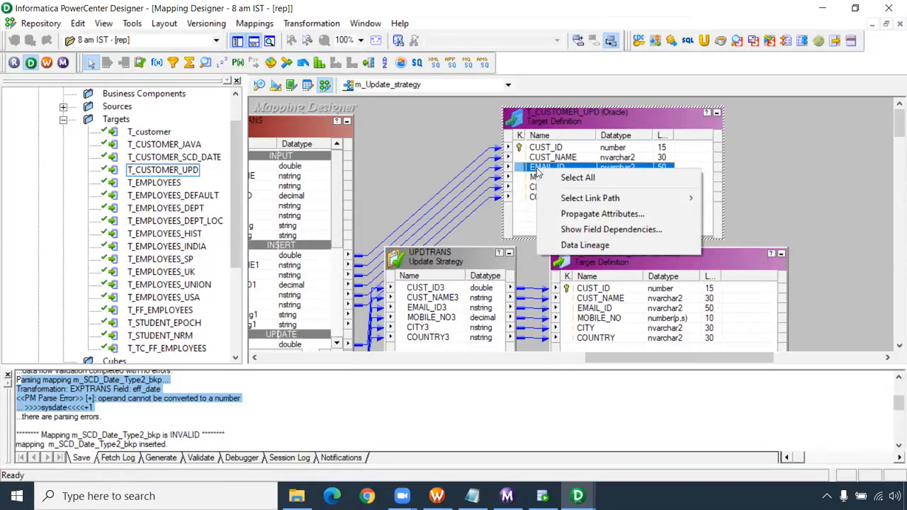
pyautogui.moveTo(602, 198)
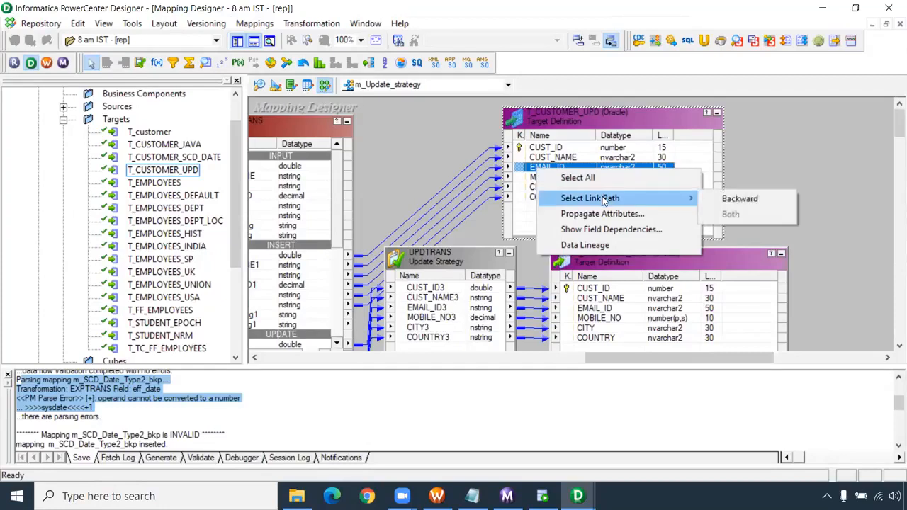
pyautogui.click(763, 202)
# - Move the S_CUSTOMER_UPD source definition clear of its Source Qualifier and trace the EMAIL_ID link path between source and target
pyautogui.moveTo(644, 361); pyautogui.dragTo(377, 352)
pyautogui.moveTo(416, 190); pyautogui.dragTo(294, 212)
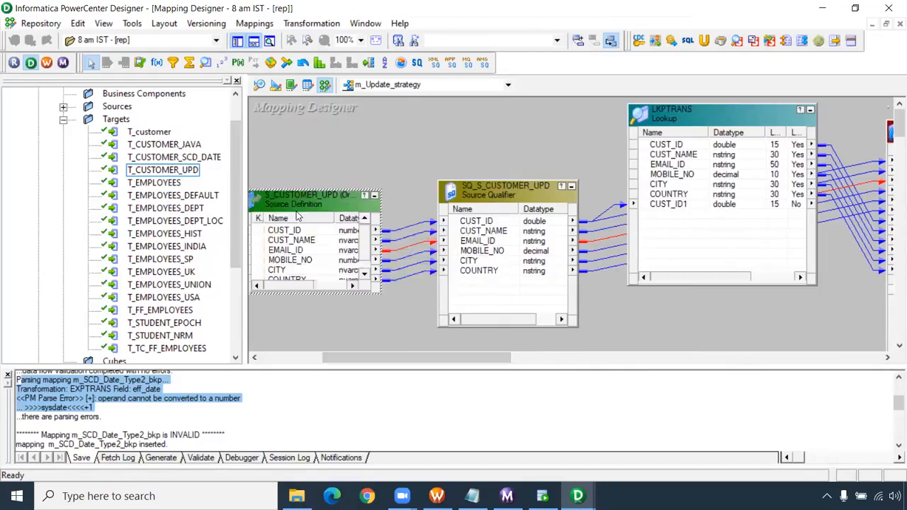
pyautogui.moveTo(430, 360); pyautogui.dragTo(678, 361)
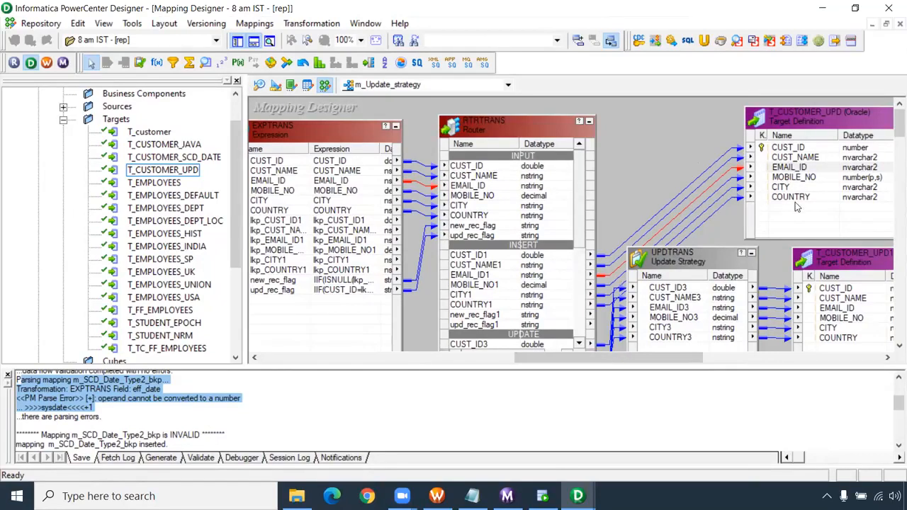
pyautogui.moveTo(684, 355); pyautogui.dragTo(443, 363)
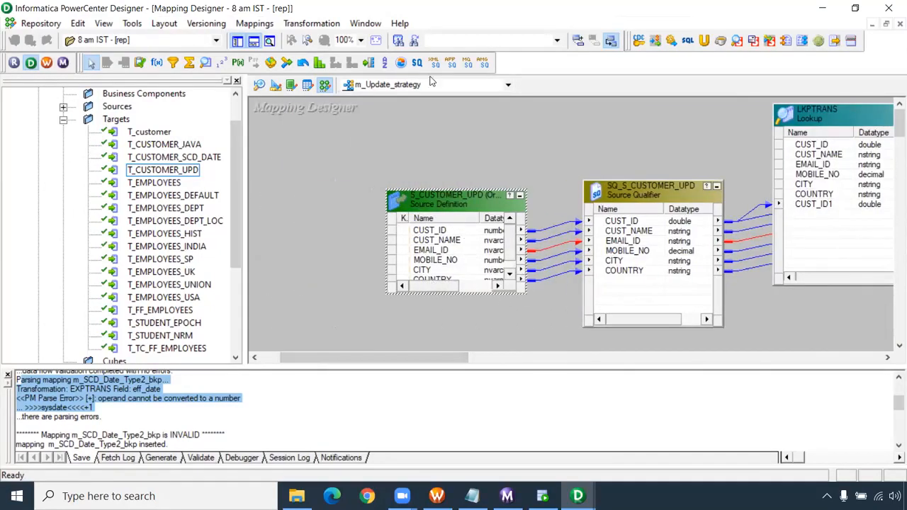
pyautogui.moveTo(479, 363); pyautogui.dragTo(665, 382)
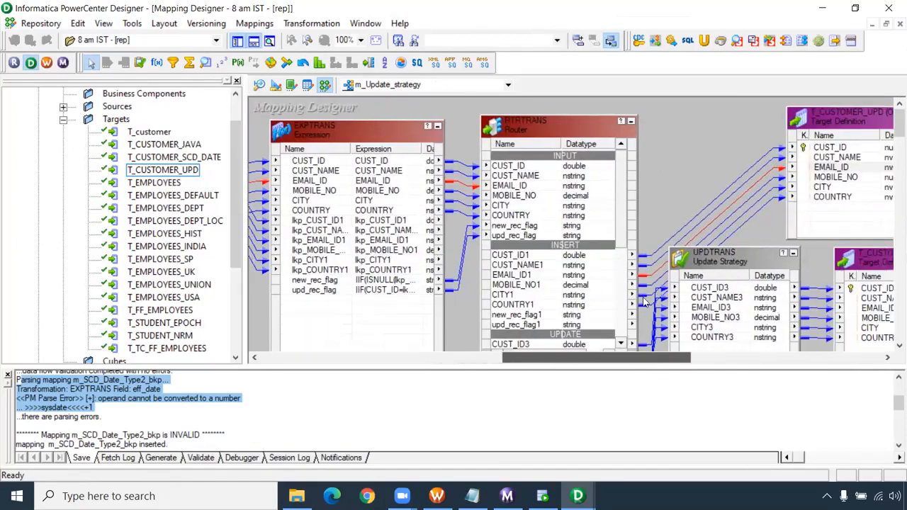
# - Check the groups and their filter conditions in the RTRTRANS router transformation
pyautogui.doubleClick(560, 131)
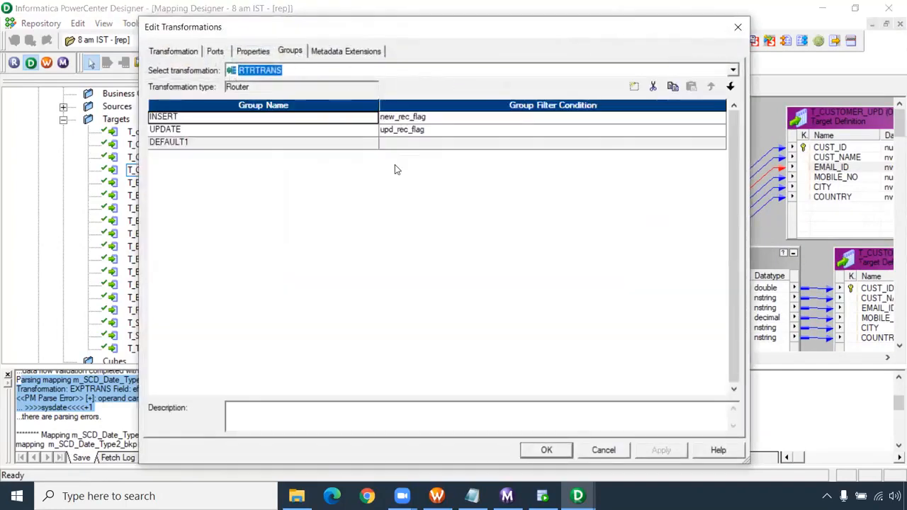
pyautogui.click(738, 29)
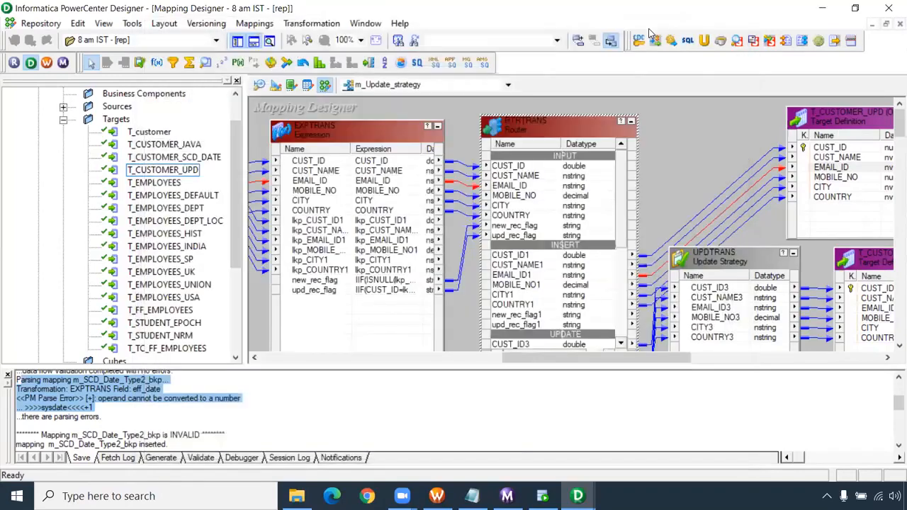
# - Select the backward link path of the COUNTRY port in the T_CUSTOMER_UPD target definition and trace it back through the mapping
pyautogui.moveTo(662, 361); pyautogui.dragTo(543, 358)
pyautogui.moveTo(626, 343); pyautogui.dragTo(741, 379)
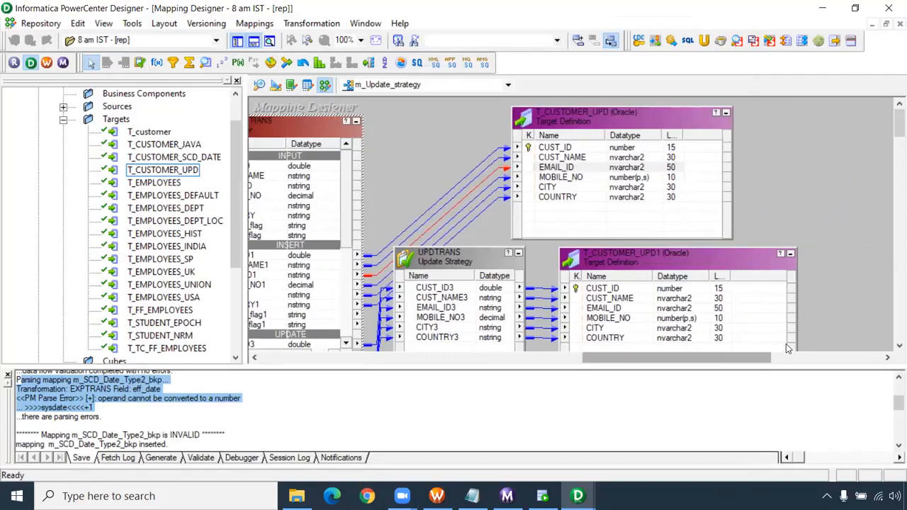
pyautogui.rightClick(576, 199)
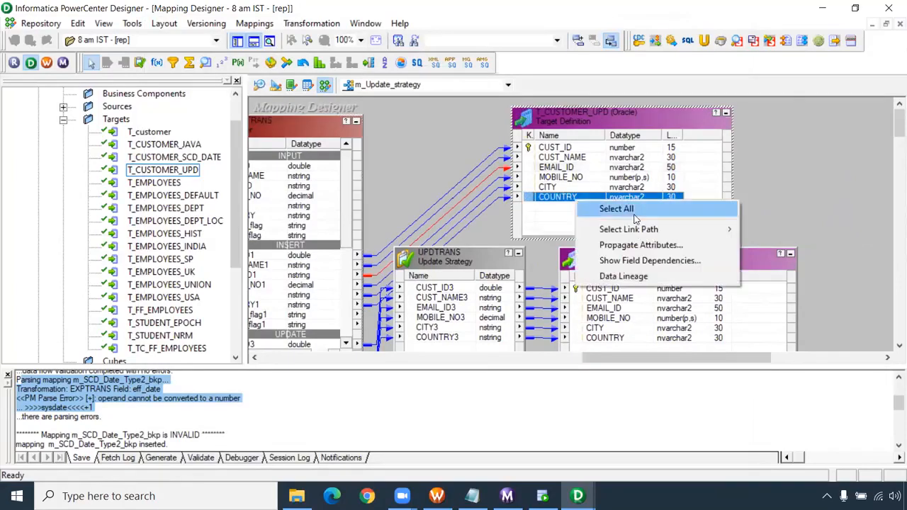
pyautogui.moveTo(637, 229)
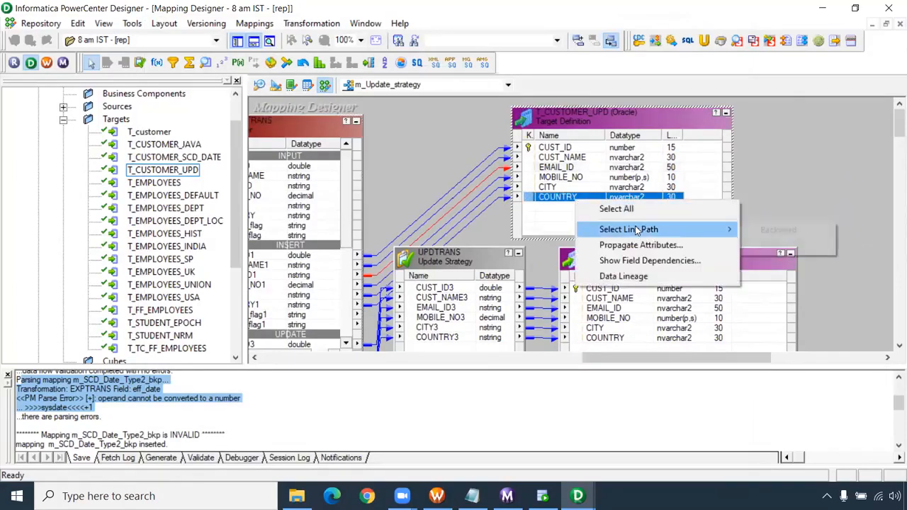
pyautogui.click(778, 231)
pyautogui.moveTo(705, 360); pyautogui.dragTo(557, 368)
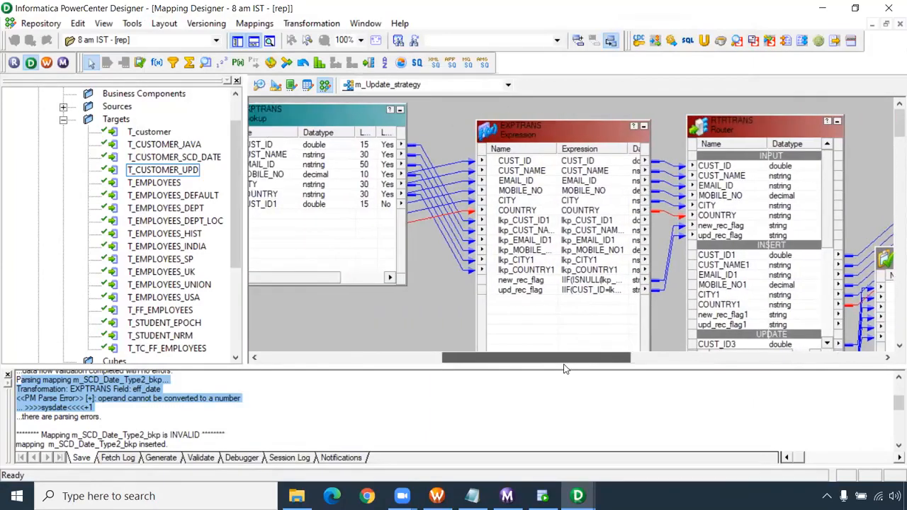
pyautogui.click(254, 24)
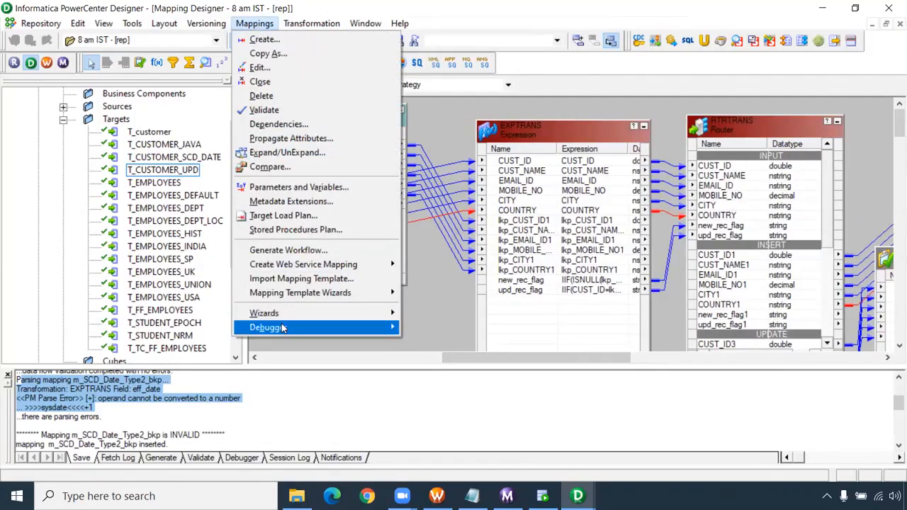
pyautogui.moveTo(365, 331)
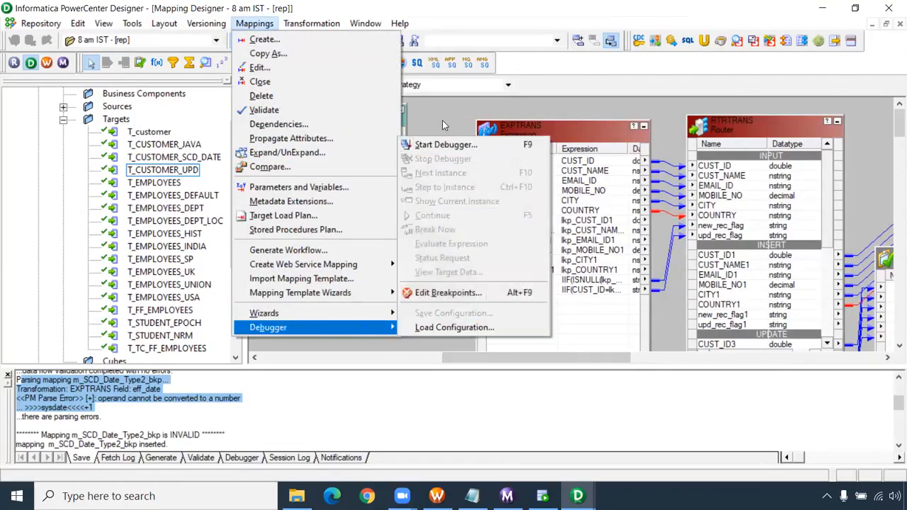
pyautogui.click(442, 121)
pyautogui.moveTo(564, 357); pyautogui.dragTo(445, 348)
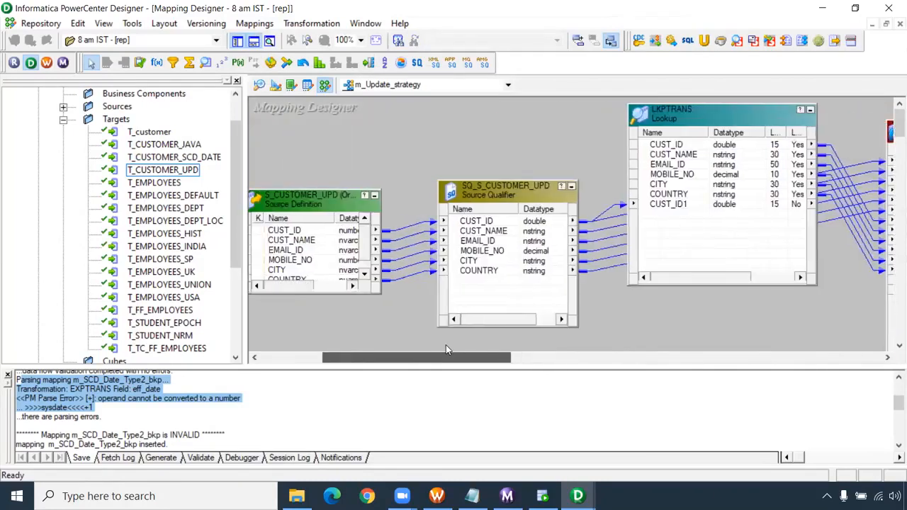
pyautogui.click(233, 420)
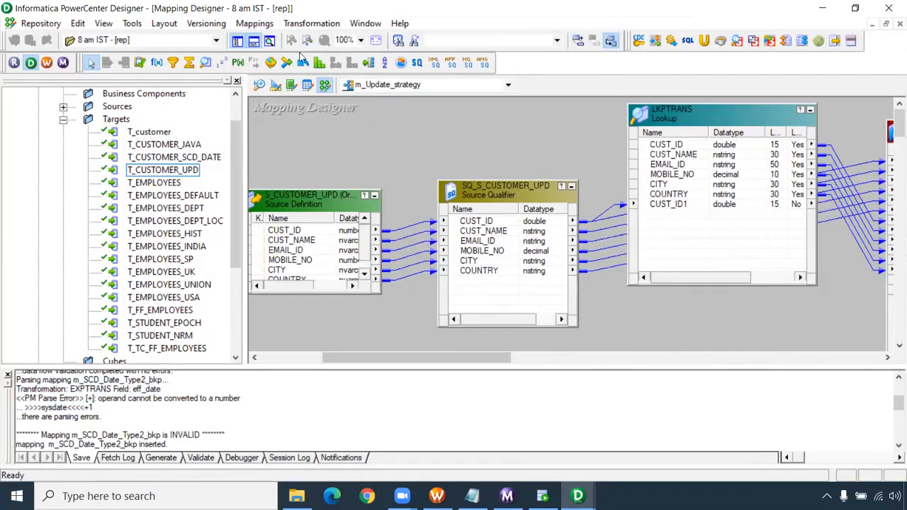
pyautogui.click(266, 23)
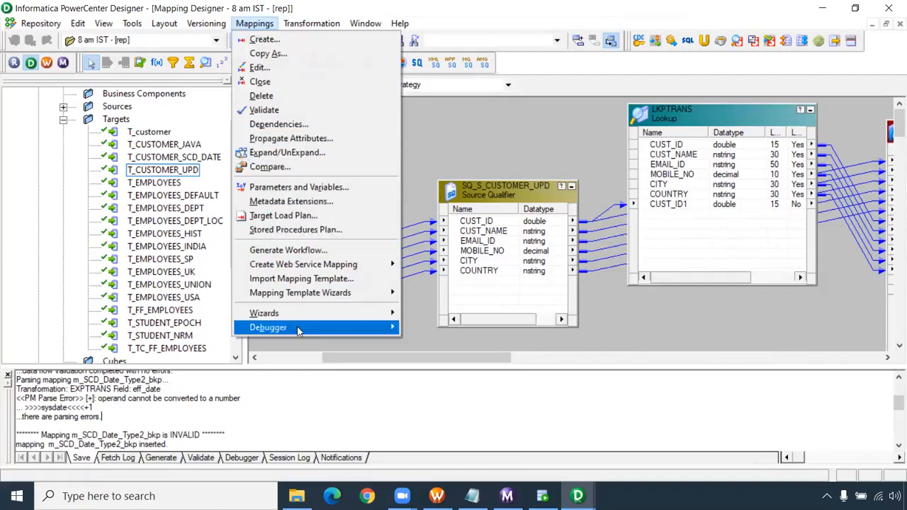
pyautogui.moveTo(297, 330)
pyautogui.click(450, 124)
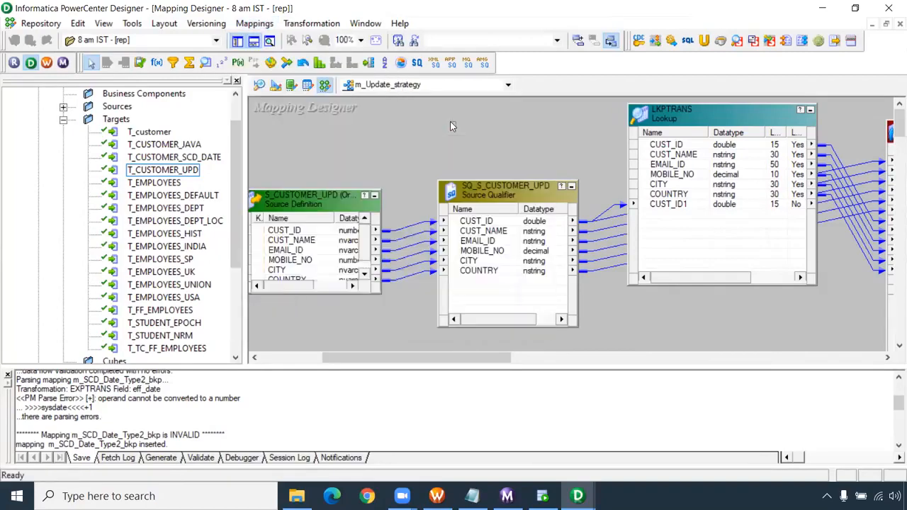
pyautogui.moveTo(235, 224); pyautogui.dragTo(235, 196)
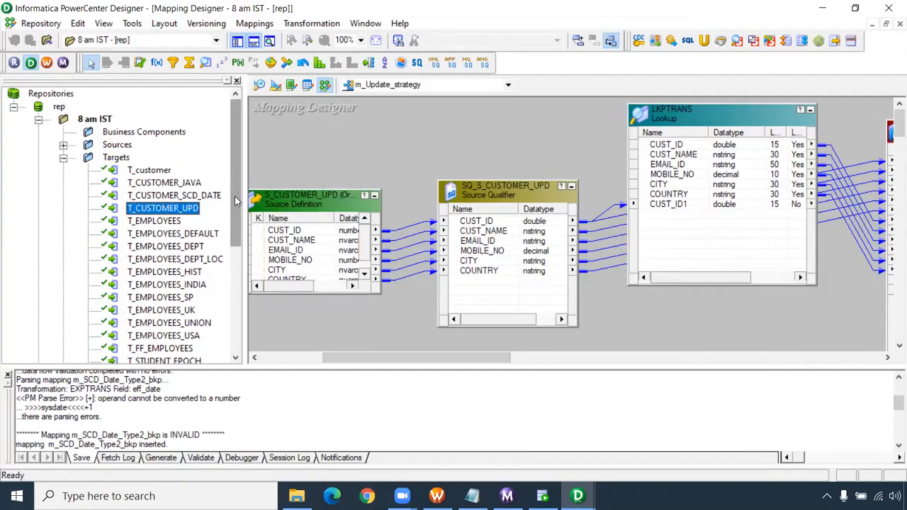
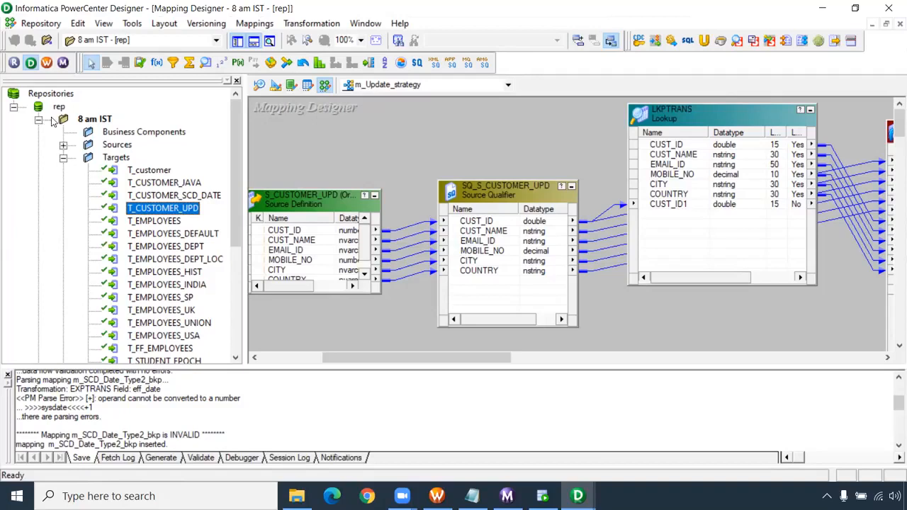
# - Look through the mappings in the 8 pm IST folder, leaving only the 8 am IST folder expanded
pyautogui.click(65, 159)
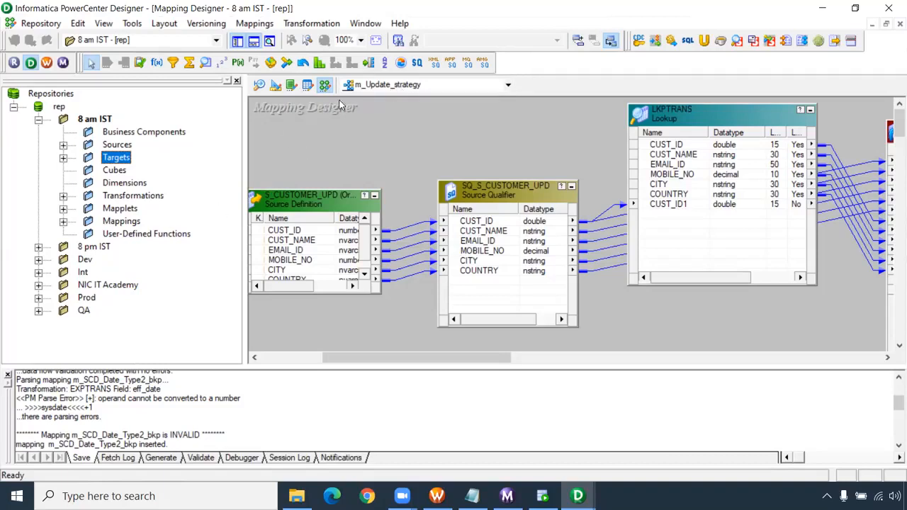
pyautogui.click(39, 246)
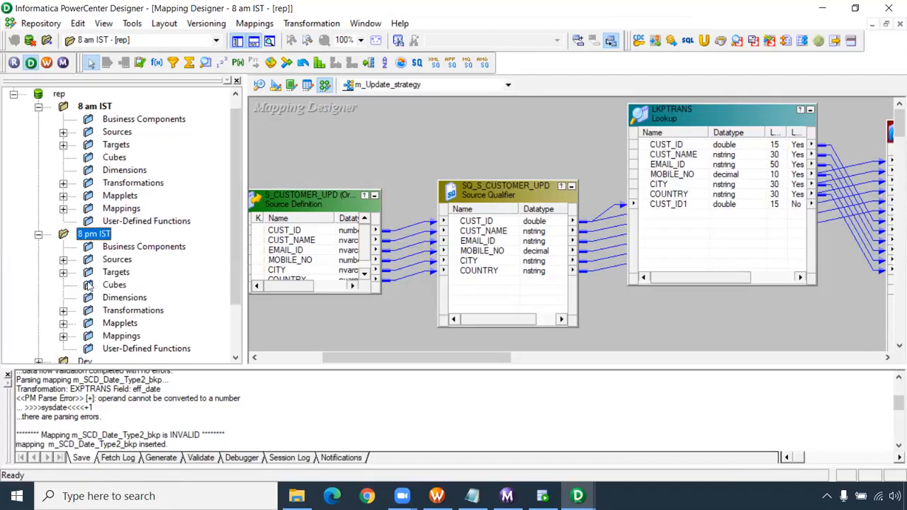
pyautogui.click(63, 336)
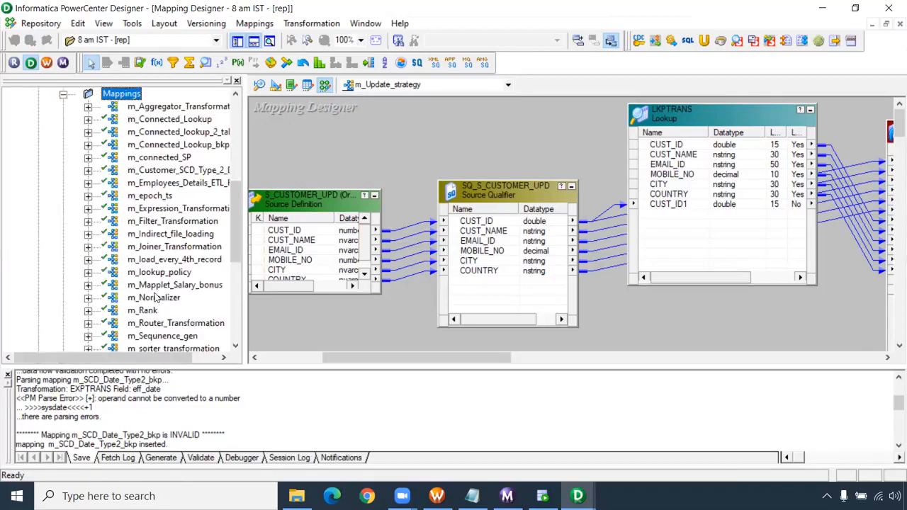
pyautogui.scroll(-5, 156, 298)
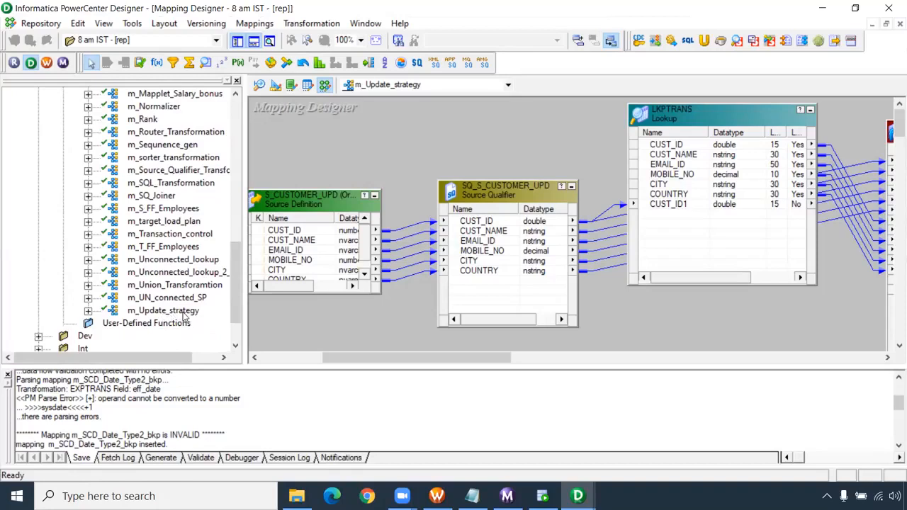
pyautogui.scroll(12, 183, 317)
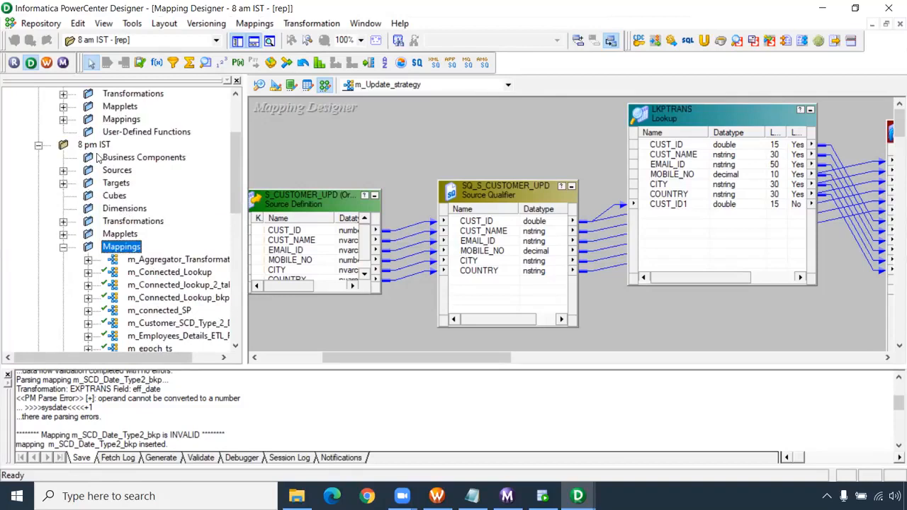
pyautogui.click(39, 145)
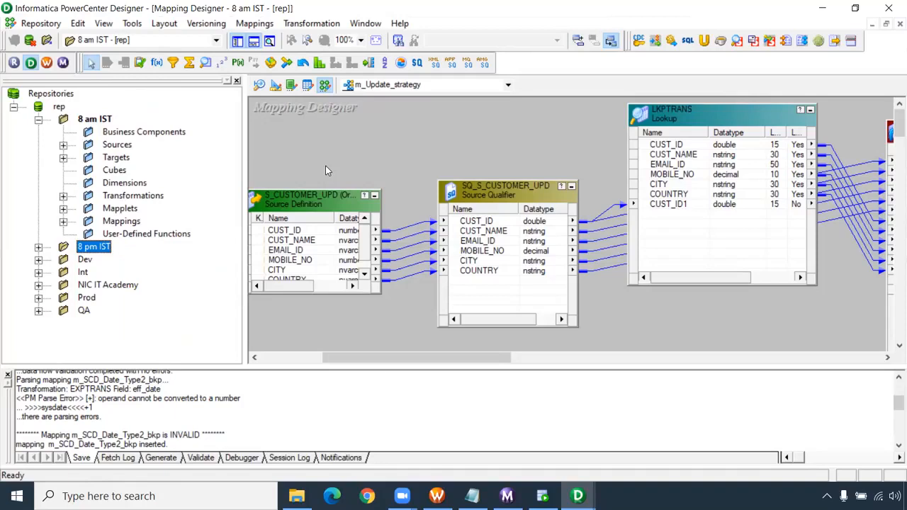
# - Switch to SQL Developer, connect to ADMIN with the account password, and begin a "select * from" query in its worksheet
pyautogui.click(543, 496)
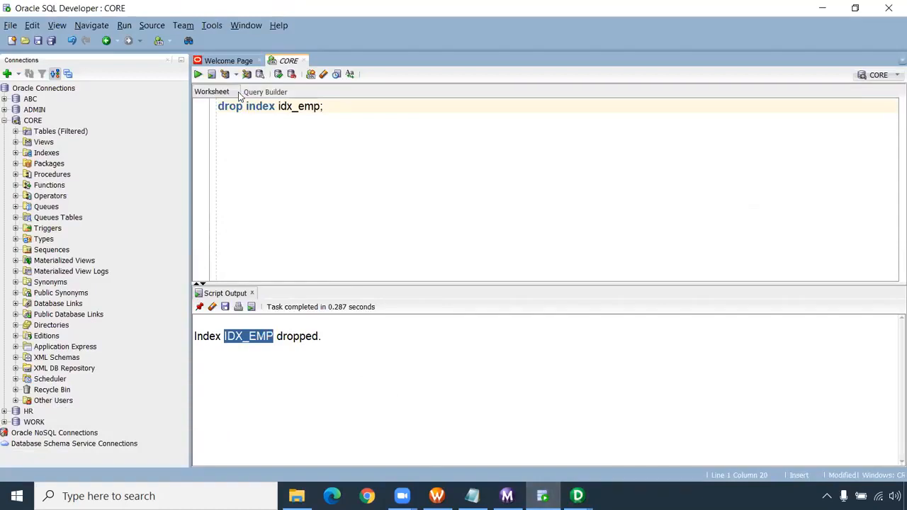
pyautogui.click(260, 61)
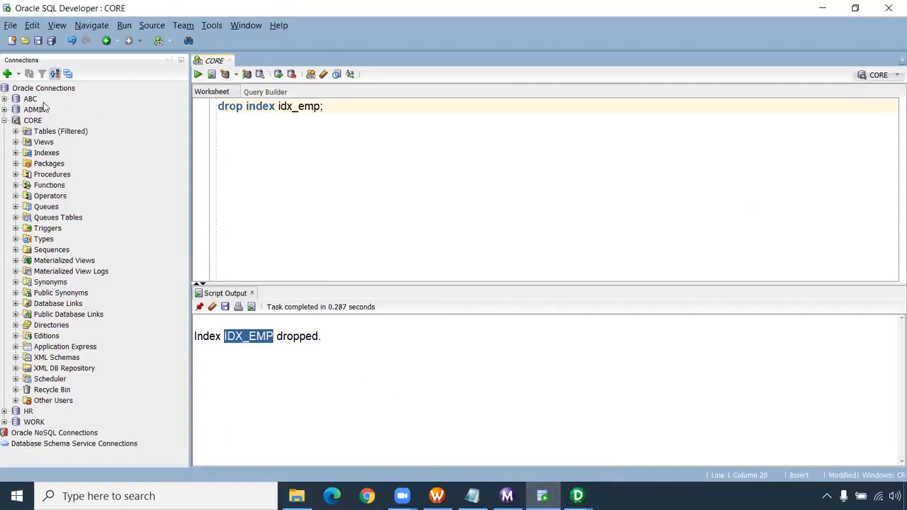
pyautogui.click(5, 121)
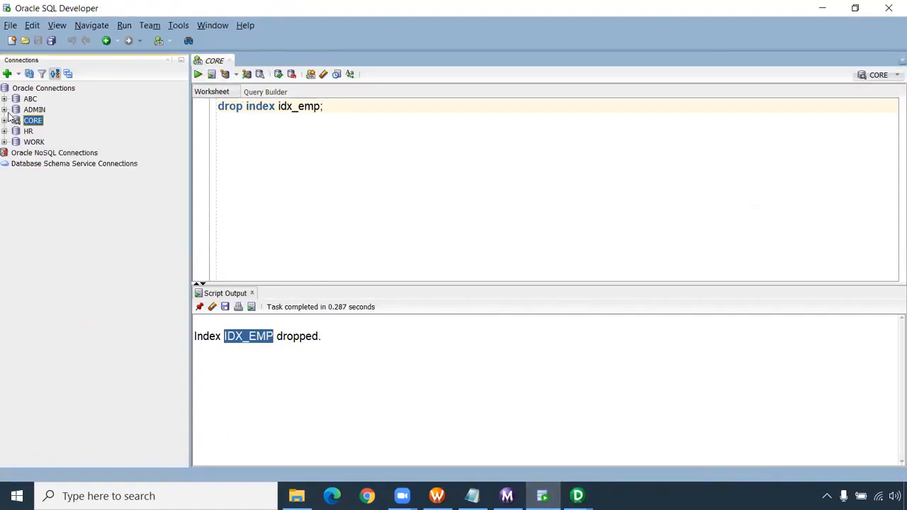
pyautogui.click(4, 110)
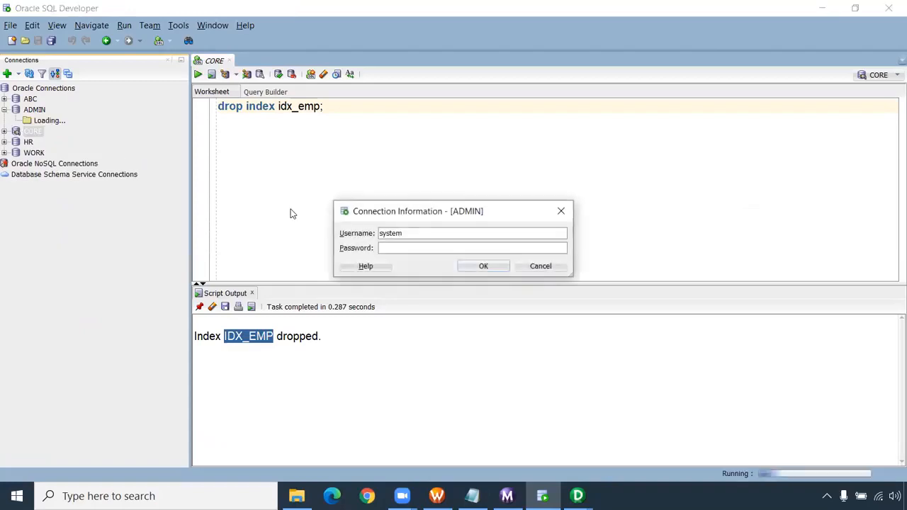
pyautogui.write('oracle')
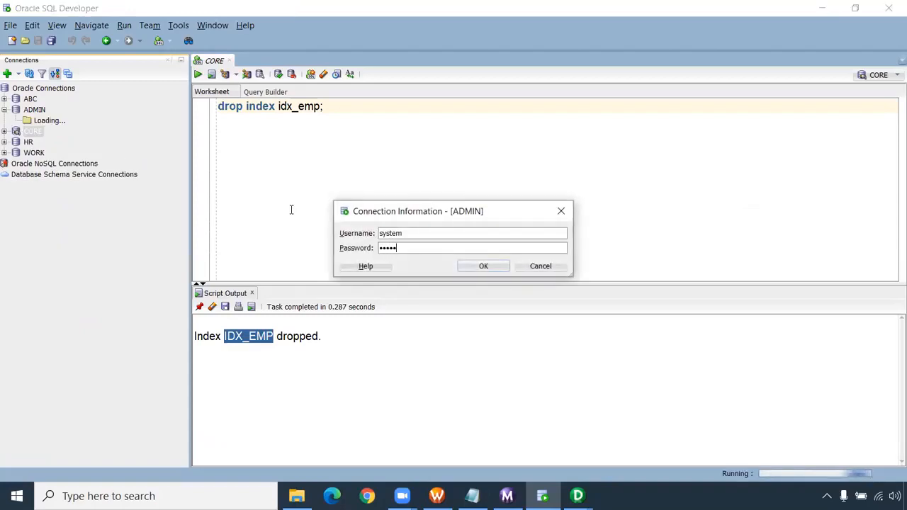
pyautogui.press('Return')
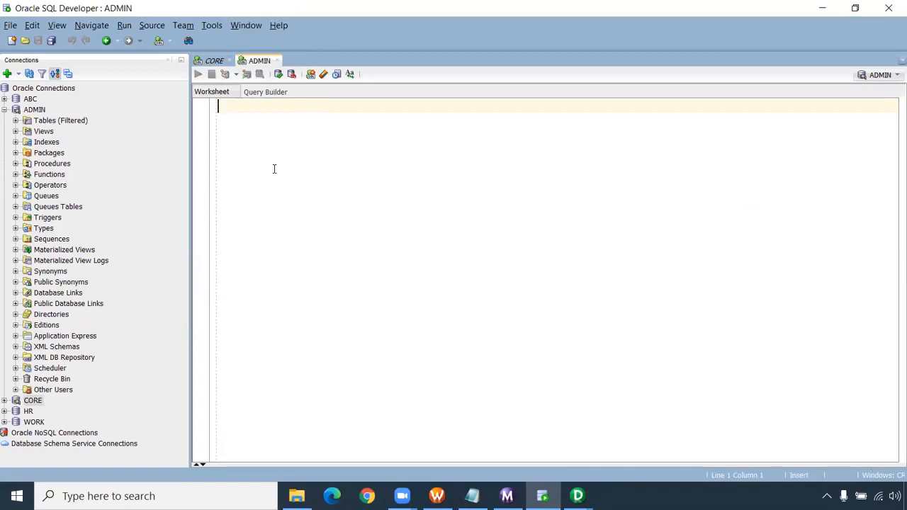
pyautogui.write('select * from')
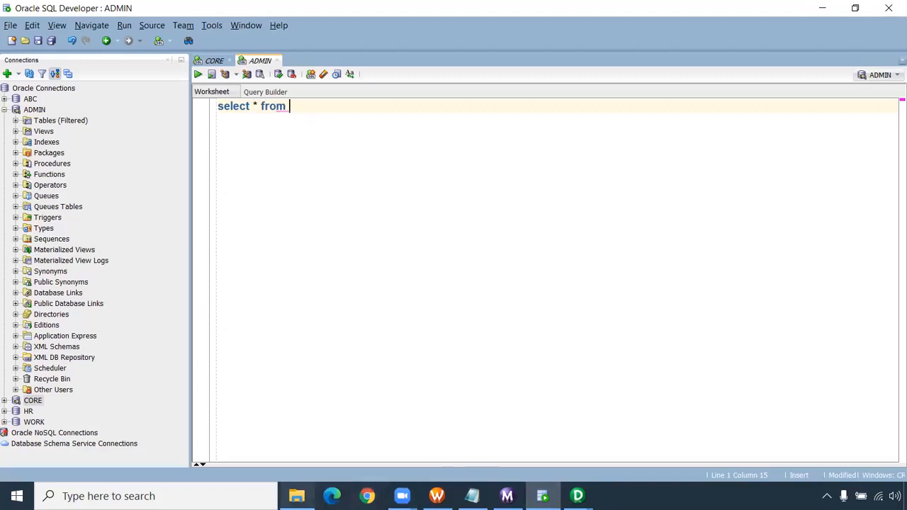
# - Open the "informatica performance tuning" text file from the Informatica folder and find the repository query on session run durations
pyautogui.click(296, 496)
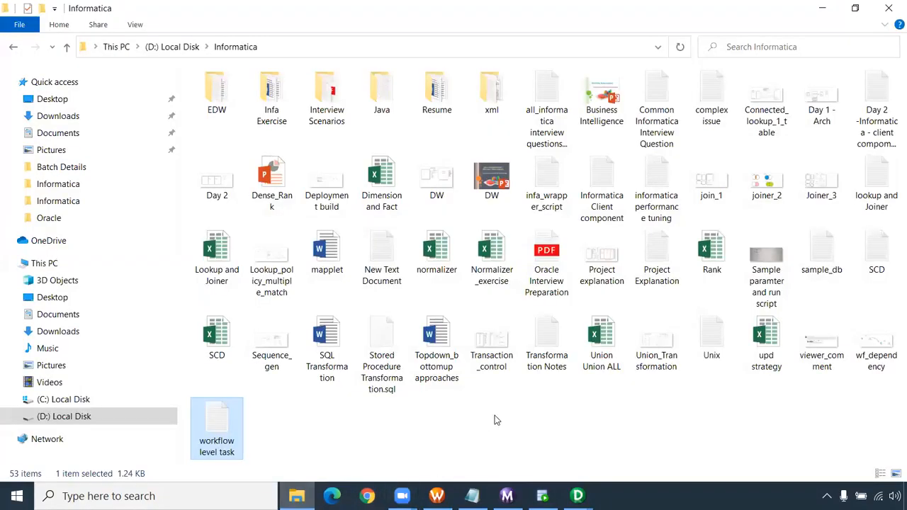
pyautogui.click(372, 272)
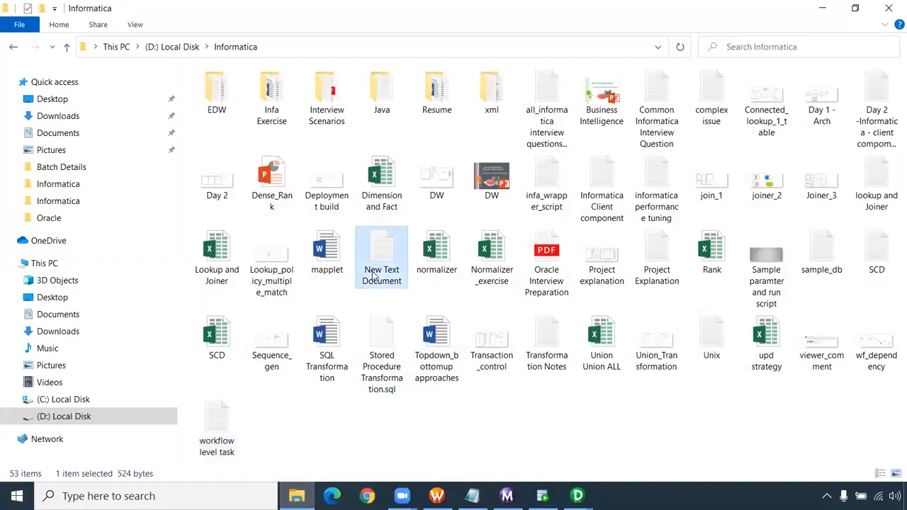
pyautogui.press('p')
pyautogui.press('p')
pyautogui.press('p')
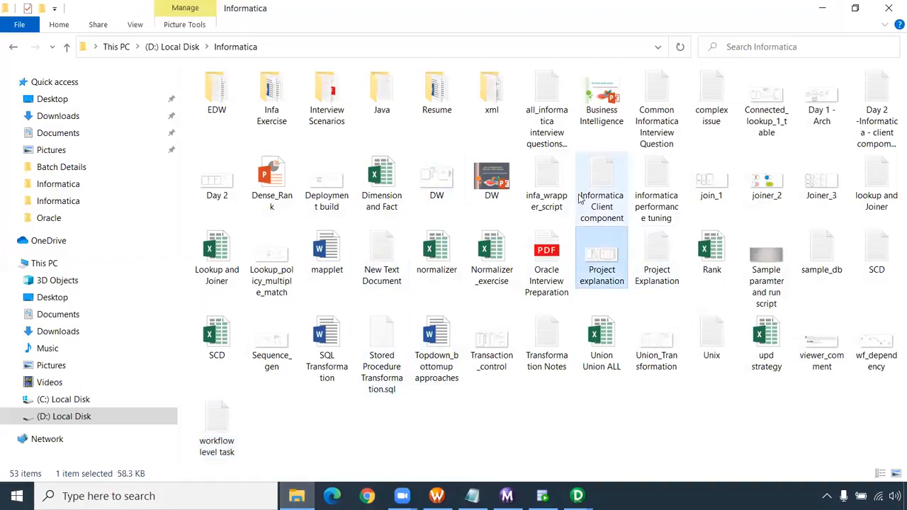
pyautogui.doubleClick(650, 182)
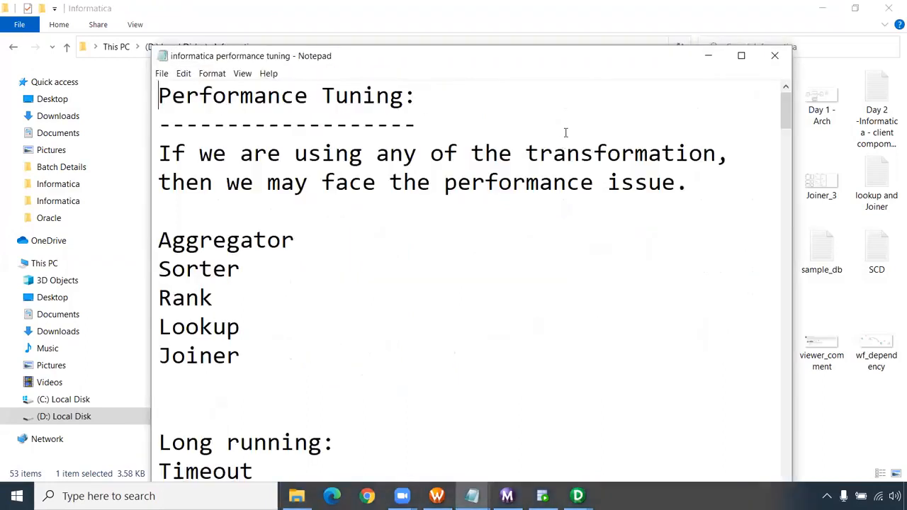
pyautogui.click(740, 56)
pyautogui.scroll(-3, 362, 269)
pyautogui.scroll(-3, 362, 275)
pyautogui.scroll(-6, 362, 277)
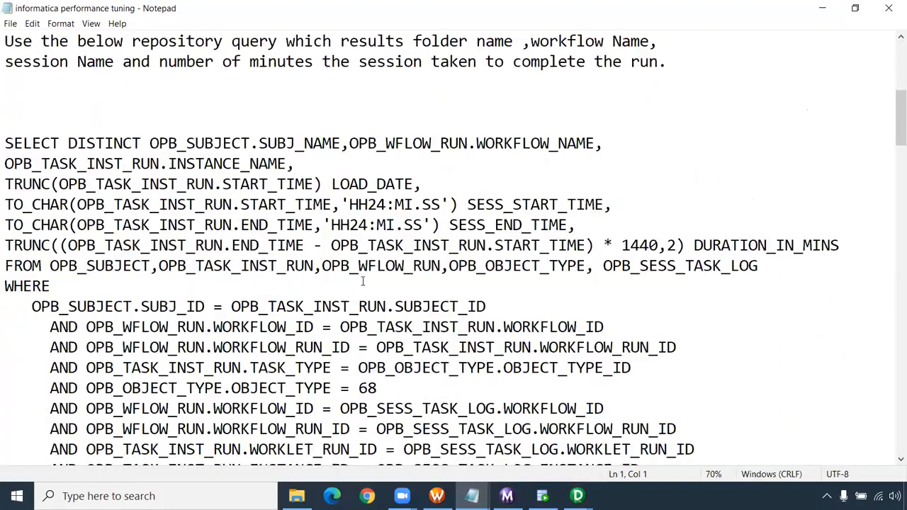
pyautogui.scroll(1, 382, 308)
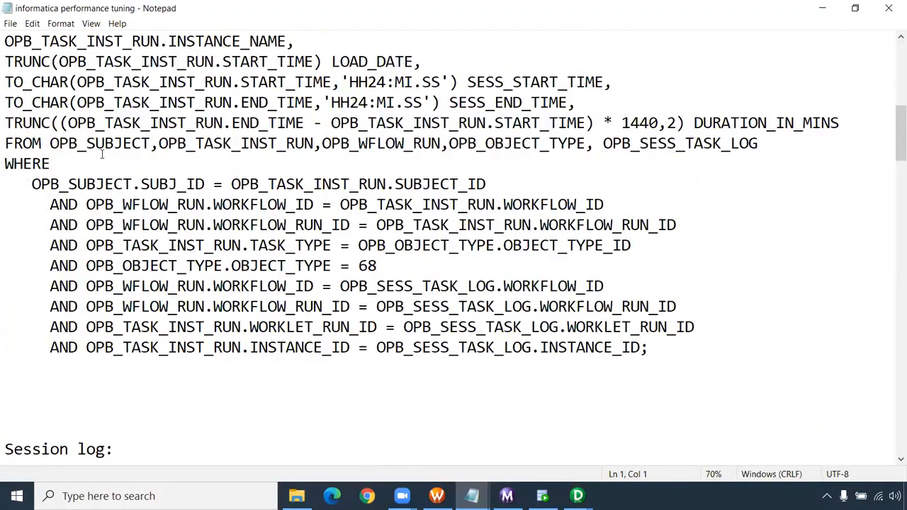
# - Copy the five OPB table names from the query's FROM clause into the ADMIN worksheet in SQL Developer, below the unfinished select
pyautogui.moveTo(51, 143); pyautogui.dragTo(762, 144)
pyautogui.hotkey('ctrl', 'c')
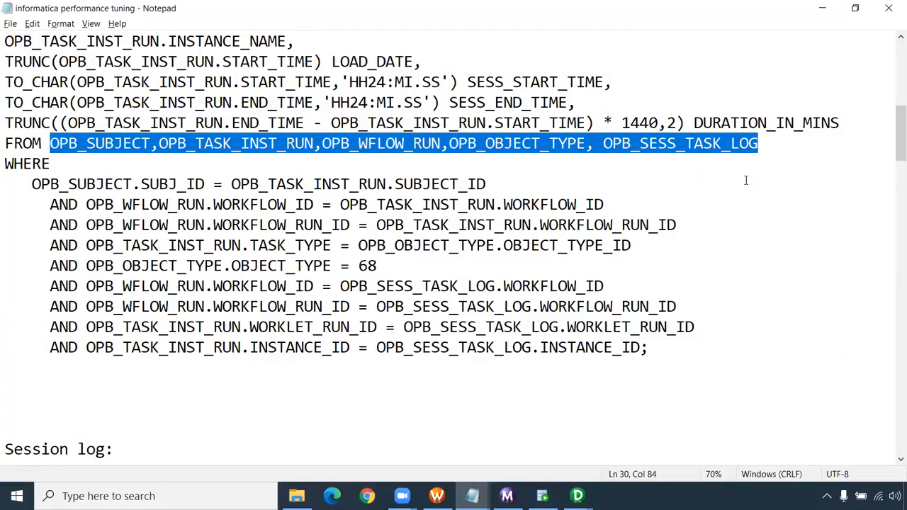
pyautogui.hotkey('alt', 'Tab')
pyautogui.click(542, 496)
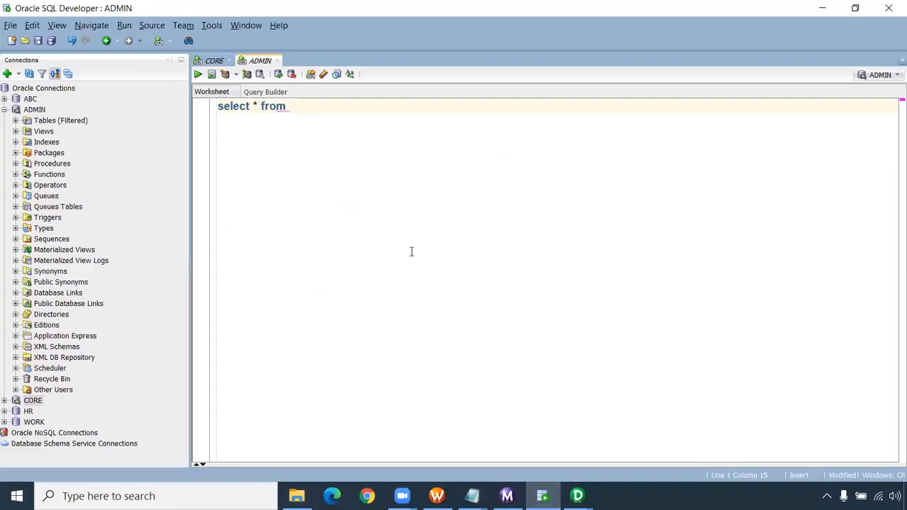
pyautogui.press('Return')
pyautogui.press('Return')
pyautogui.press('Return')
pyautogui.hotkey('ctrl', 'v')
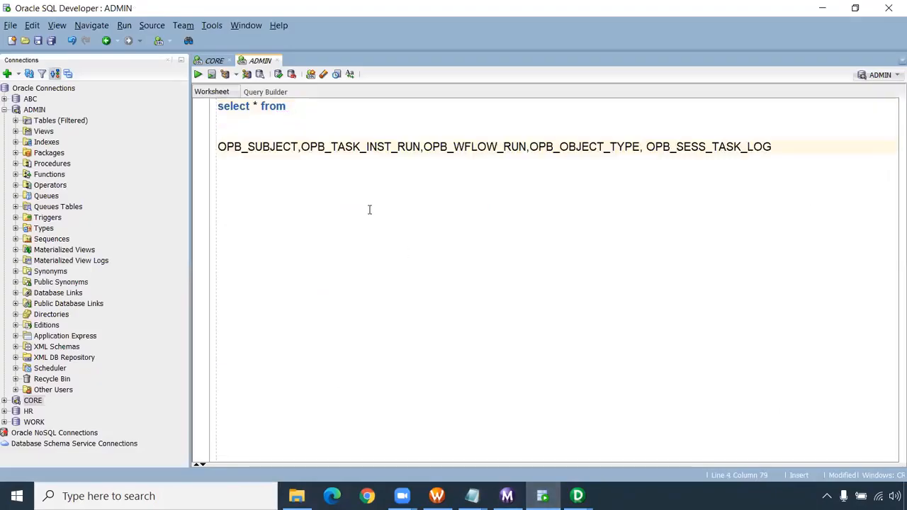
# - Complete the statement as "select * from OPB_SUBJECT;" and run it
pyautogui.moveTo(298, 147); pyautogui.dragTo(218, 147)
pyautogui.hotkey('ctrl', 'c')
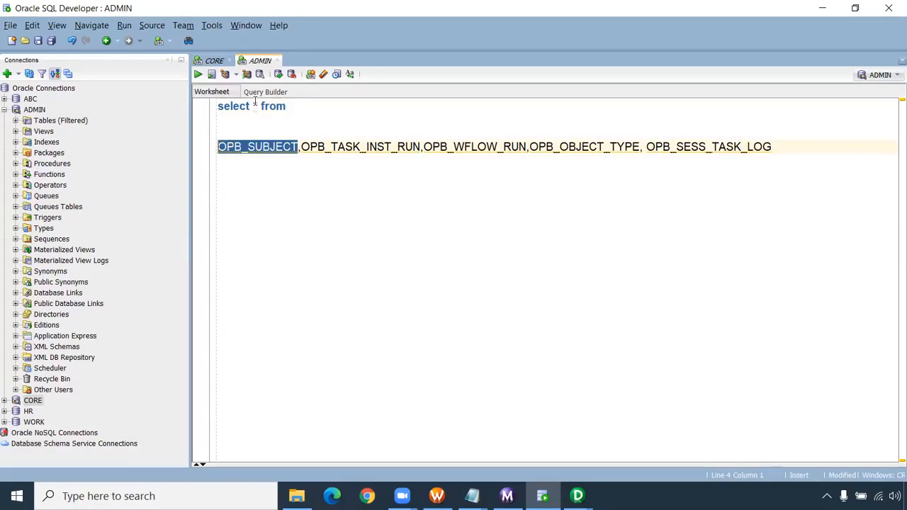
pyautogui.click(307, 107)
pyautogui.hotkey('ctrl', 'v')
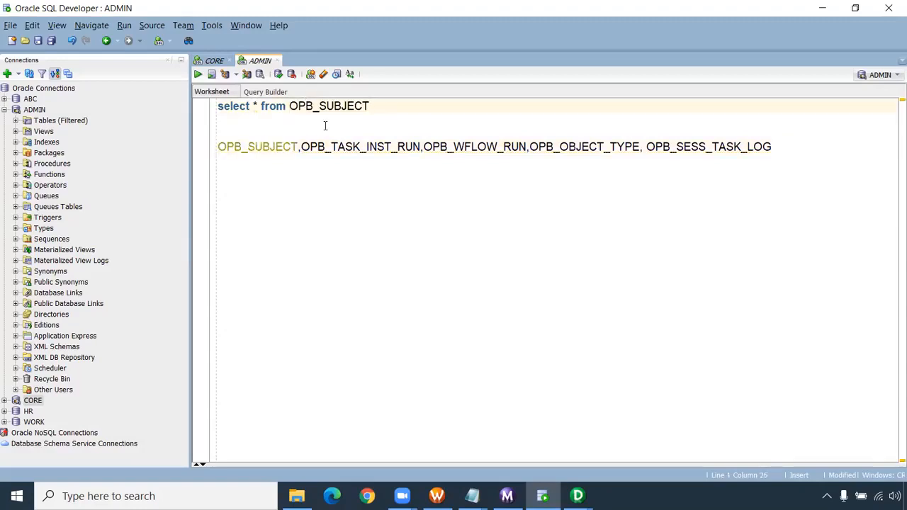
pyautogui.write(';')
pyautogui.hotkey('ctrl', 'Return')
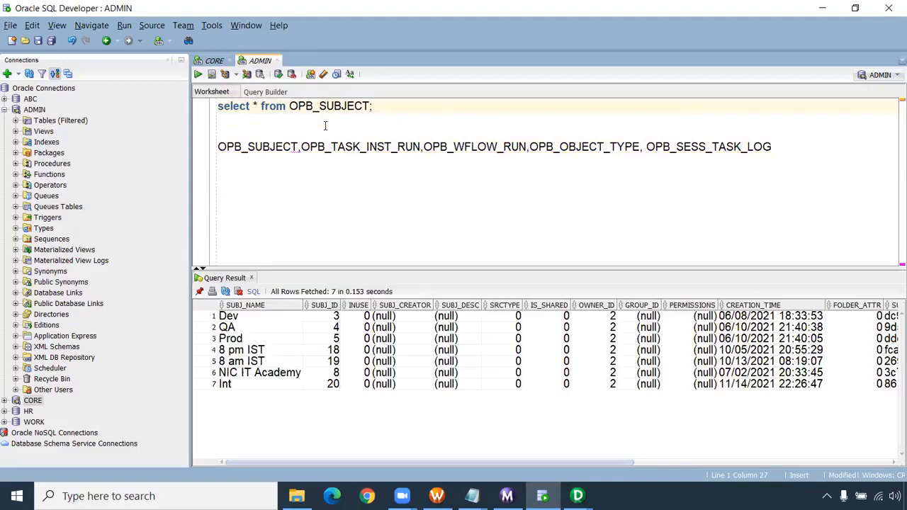
# - Compare the SUBJ_NAME values with the repository folders in Workflow Manager, then examine the CREATION_TIME column back in SQL Developer
pyautogui.moveTo(253, 390); pyautogui.dragTo(248, 321)
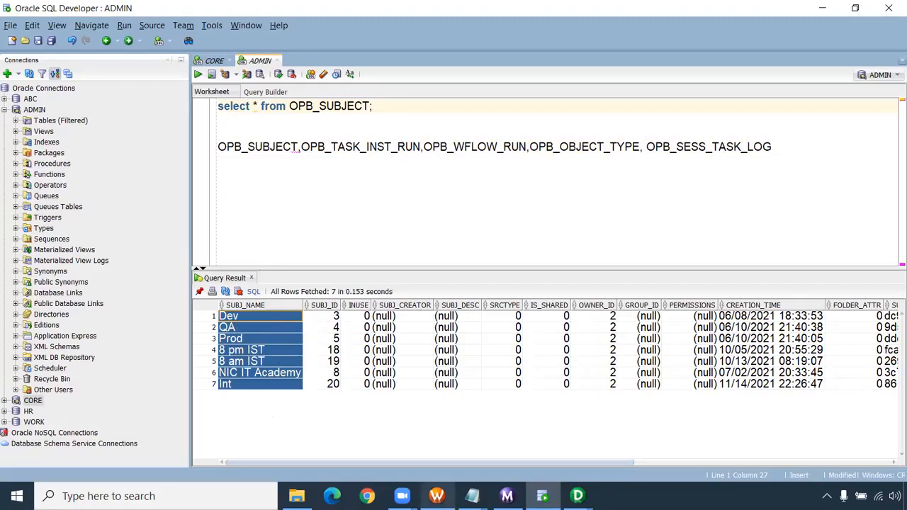
pyautogui.moveTo(436, 496)
pyautogui.click(436, 434)
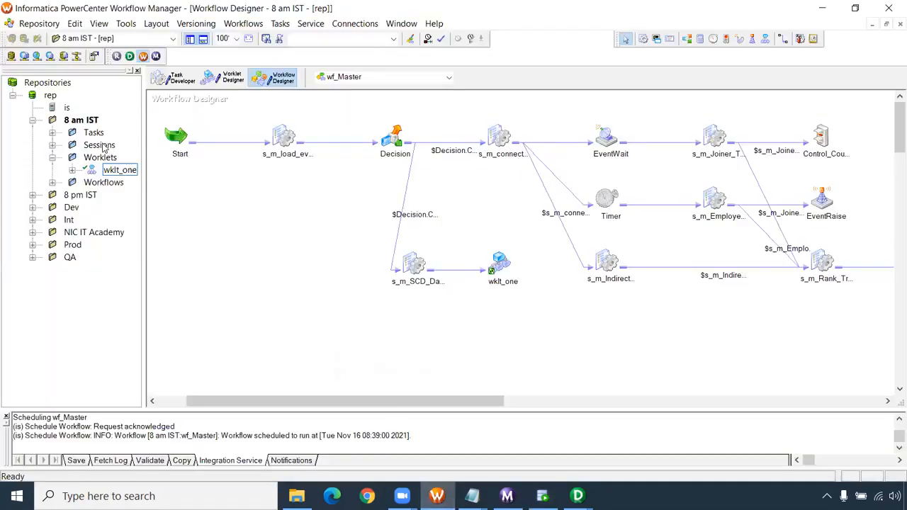
pyautogui.click(32, 120)
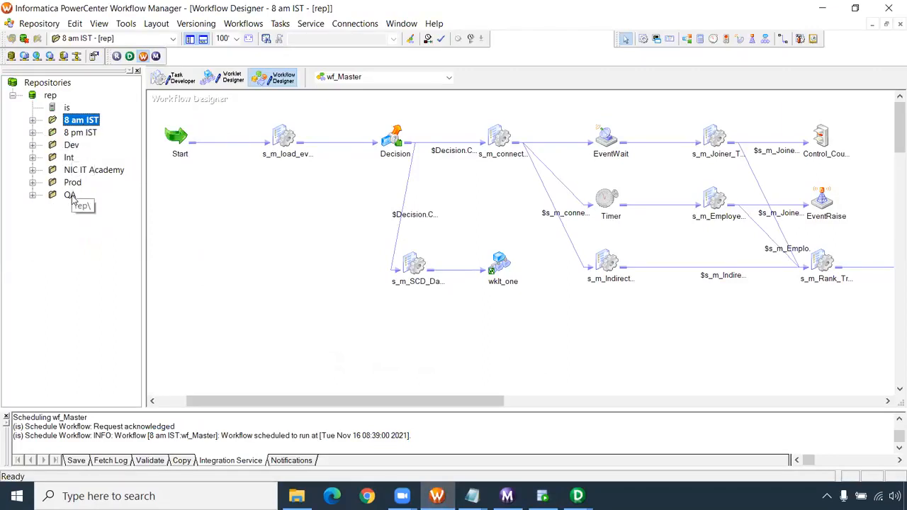
pyautogui.hotkey('alt', 'Tab')
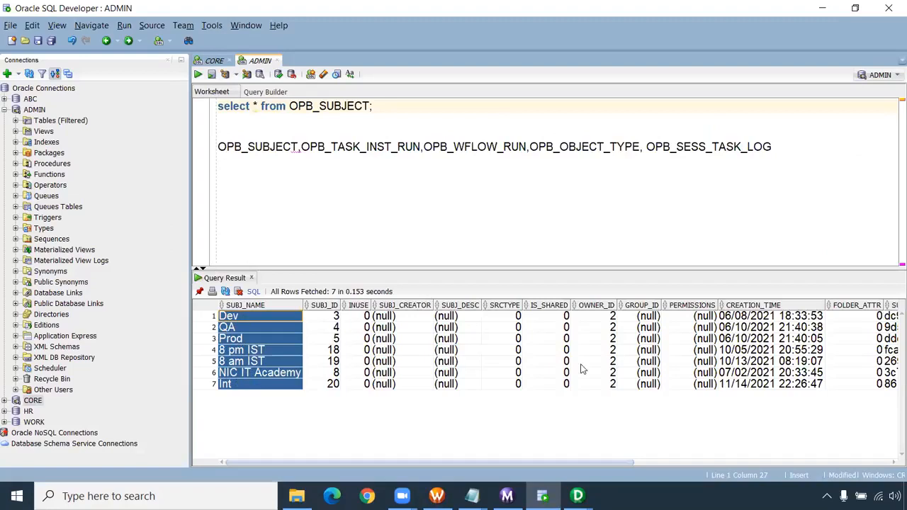
pyautogui.moveTo(738, 320); pyautogui.dragTo(744, 388)
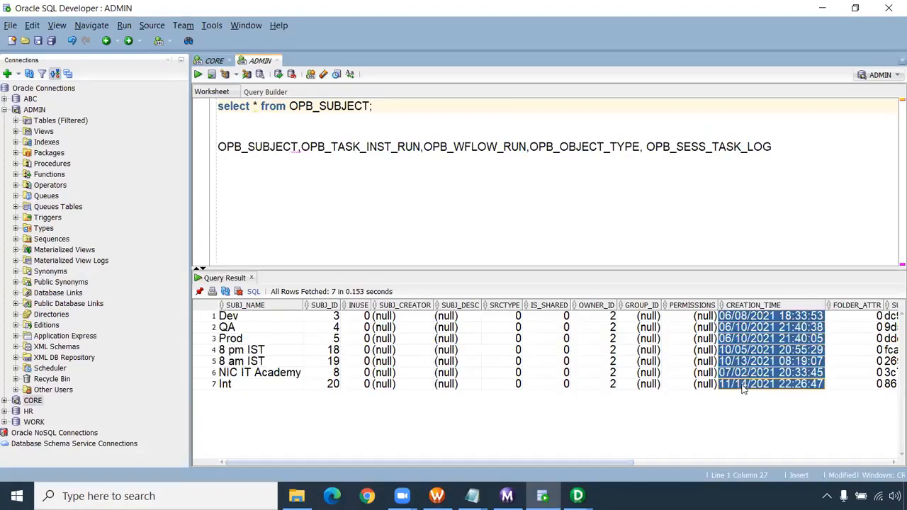
pyautogui.moveTo(618, 464); pyautogui.dragTo(476, 453)
# - Replace the queried table with OPB_WFLOW_RUN from the table list and run the query
pyautogui.moveTo(423, 147); pyautogui.dragTo(302, 147)
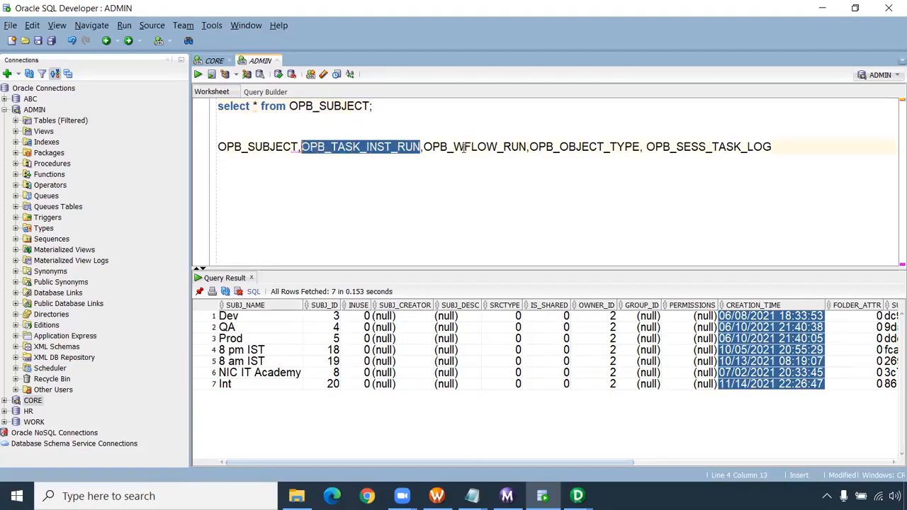
pyautogui.moveTo(526, 147); pyautogui.dragTo(424, 147)
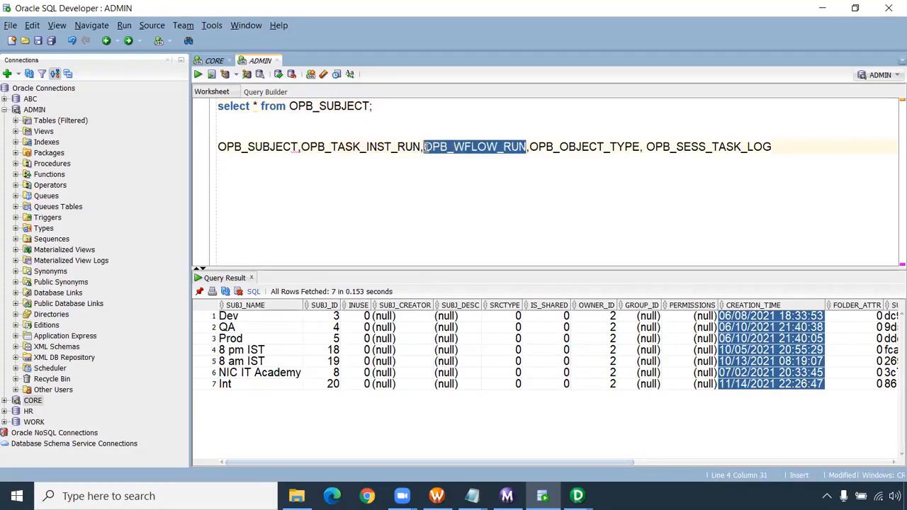
pyautogui.hotkey('ctrl', 'c')
pyautogui.doubleClick(360, 107)
pyautogui.hotkey('ctrl', 'v')
pyautogui.hotkey('ctrl', 'Return')
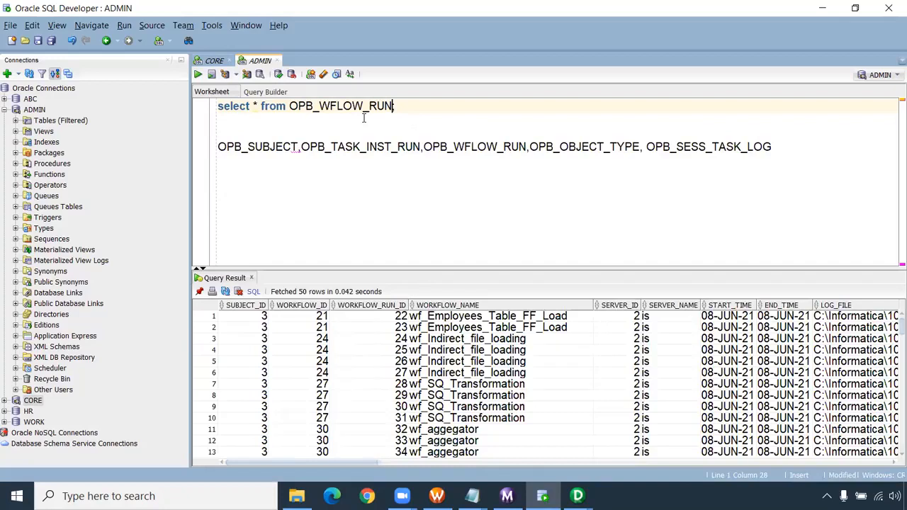
# - Examine the SUBJECT_ID, WORKFLOW_ID and WORKFLOW_NAME columns across the OPB_WFLOW_RUN result rows
pyautogui.moveTo(249, 317); pyautogui.dragTo(259, 411)
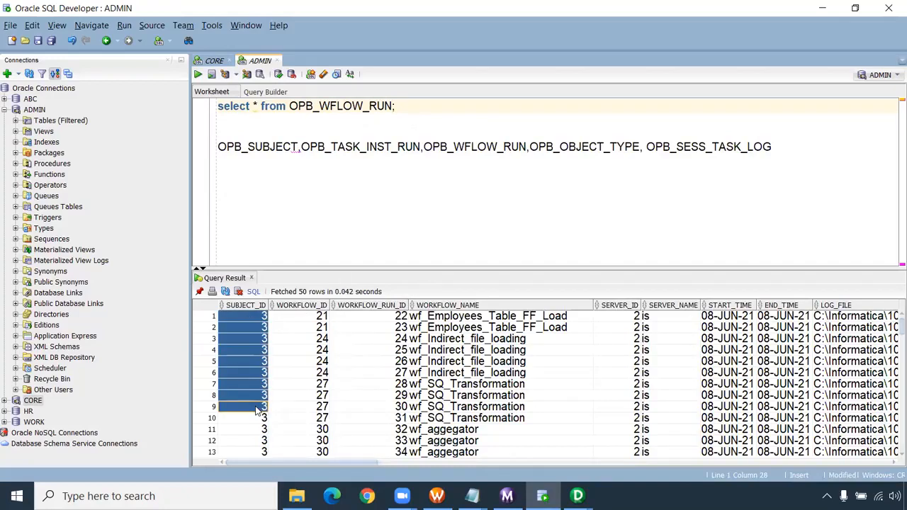
pyautogui.doubleClick(273, 147)
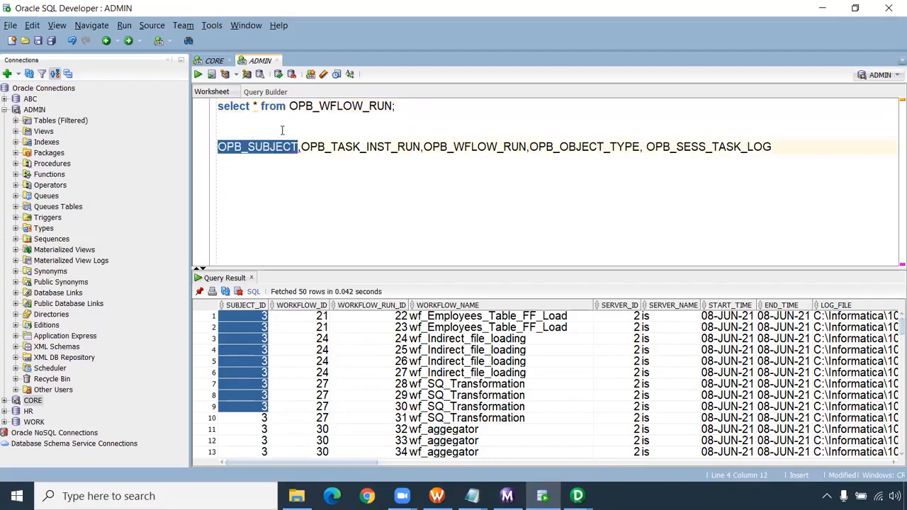
pyautogui.moveTo(314, 322); pyautogui.dragTo(320, 417)
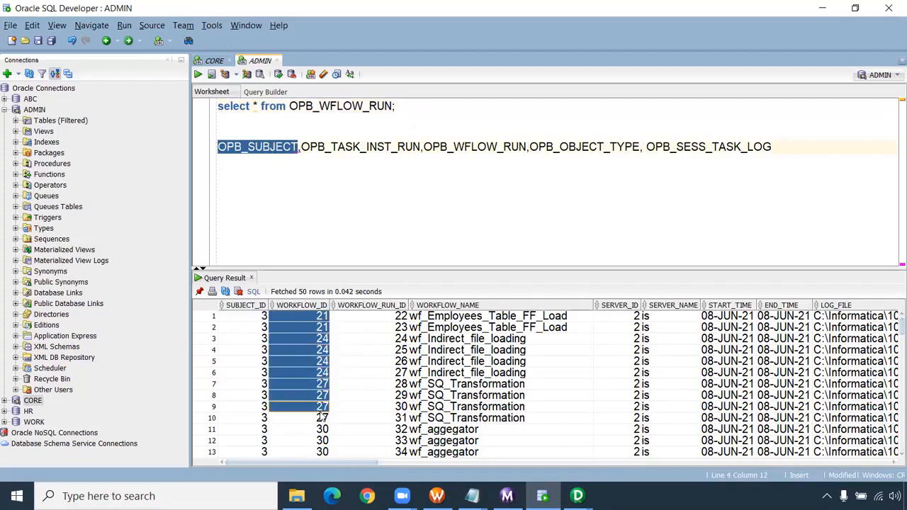
pyautogui.click(385, 330)
pyautogui.moveTo(384, 337); pyautogui.dragTo(471, 434)
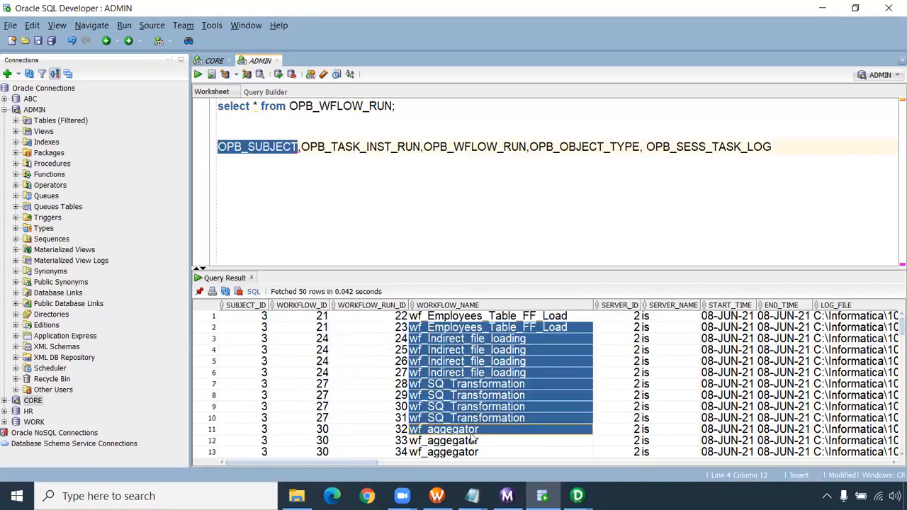
pyautogui.scroll(-11, 269, 361)
pyautogui.scroll(-2, 262, 349)
pyautogui.scroll(2, 262, 349)
pyautogui.click(263, 350)
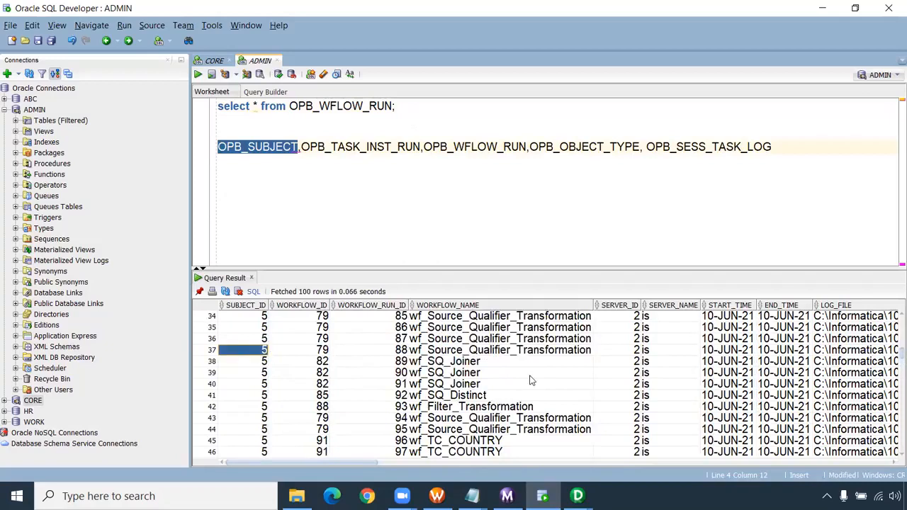
pyautogui.click(438, 361)
pyautogui.scroll(4, 467, 383)
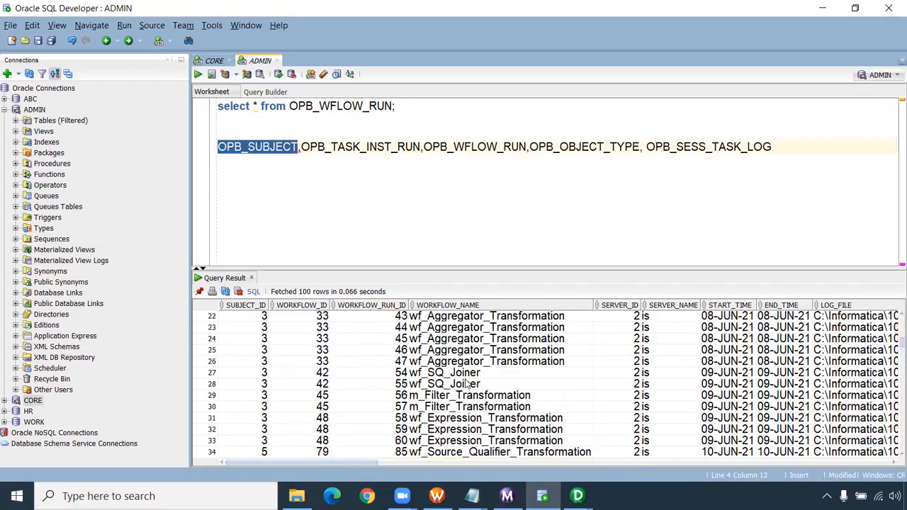
pyautogui.scroll(5, 467, 383)
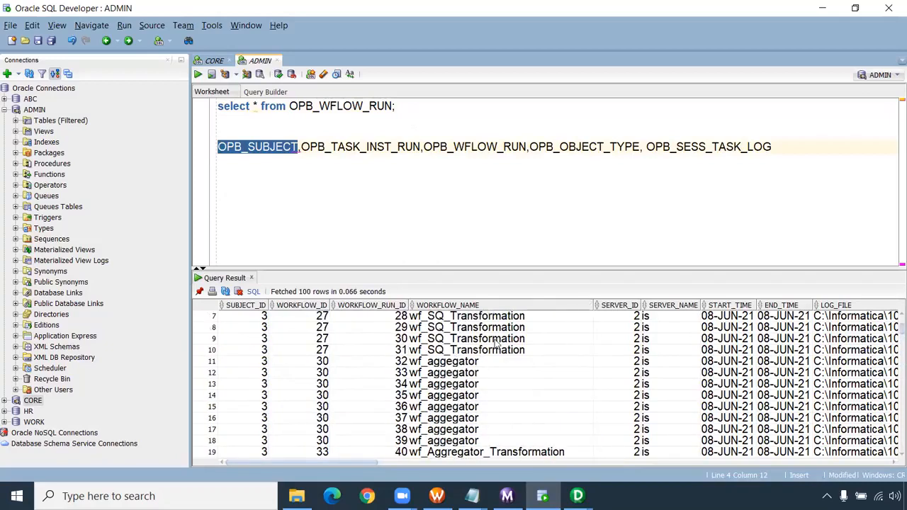
pyautogui.scroll(2, 498, 343)
# - Sort the results by WORKFLOW_NAME and compare the SUBJECT_ID values of the wf_Aggregator rows
pyautogui.doubleClick(415, 306)
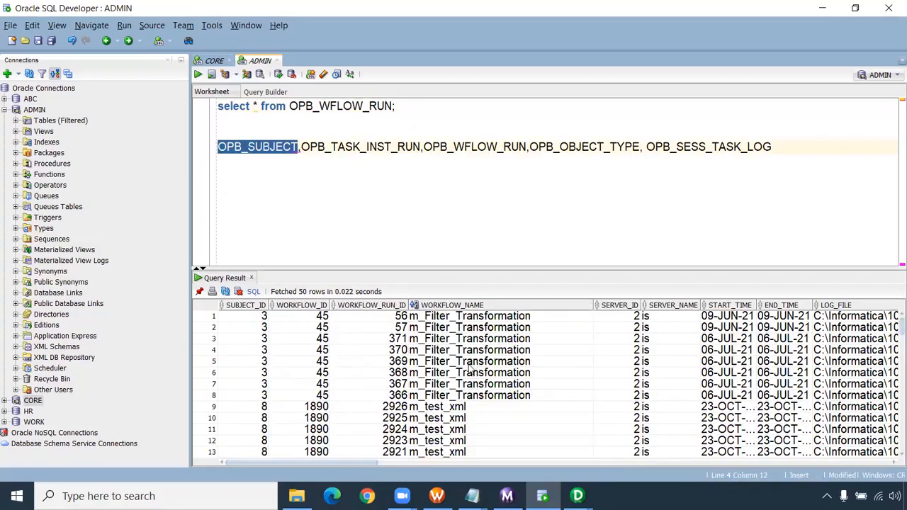
pyautogui.scroll(-3, 469, 404)
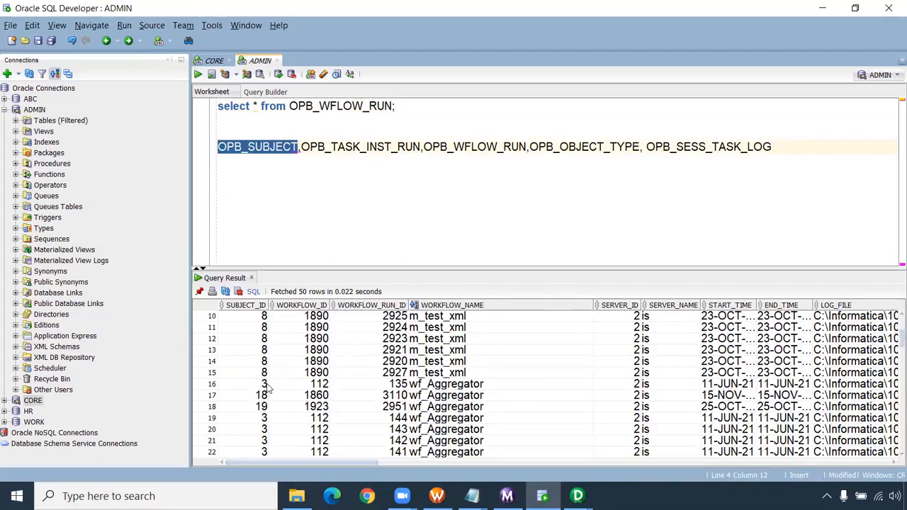
pyautogui.moveTo(266, 386); pyautogui.dragTo(277, 395)
pyautogui.click(428, 386)
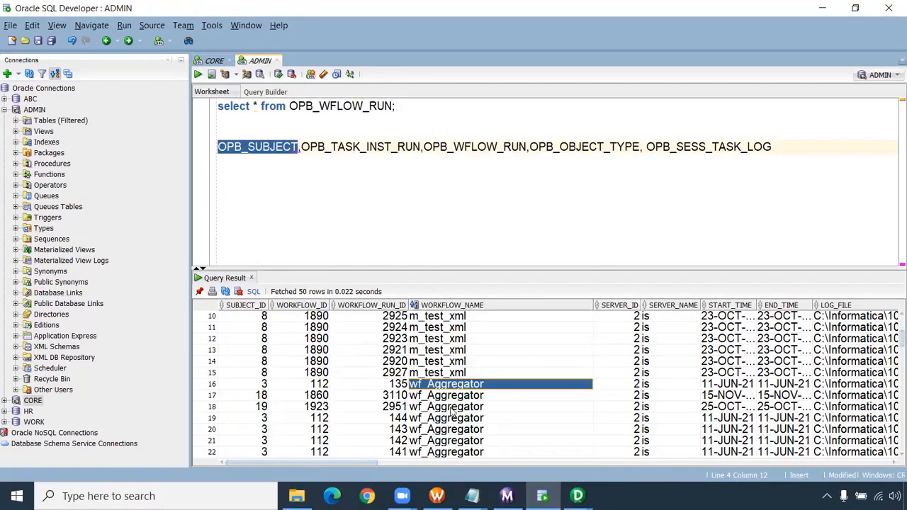
pyautogui.moveTo(447, 418); pyautogui.dragTo(267, 391)
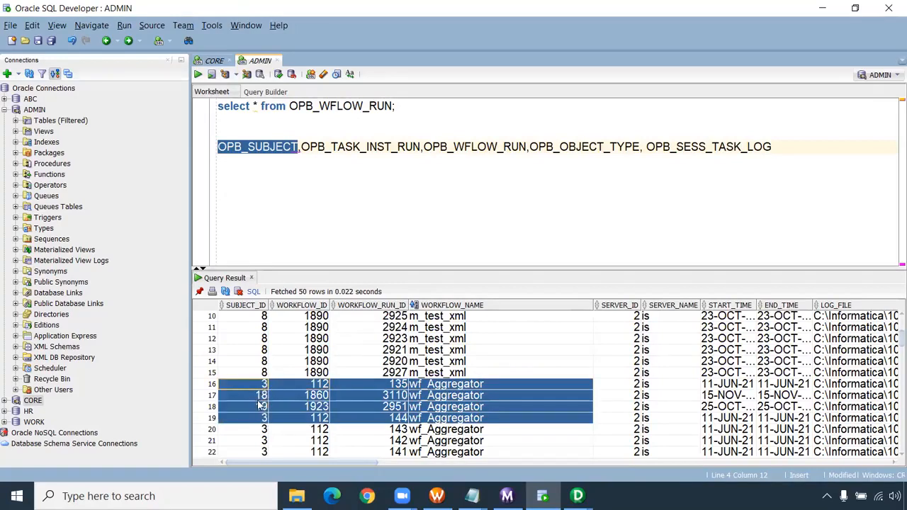
pyautogui.click(262, 406)
pyautogui.moveTo(264, 386); pyautogui.dragTo(443, 408)
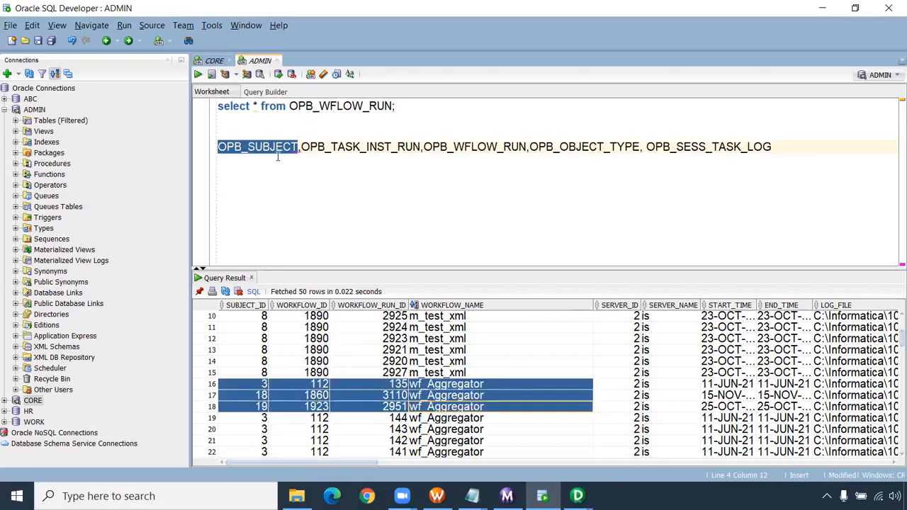
# - Alias OPB_WFLOW_RUN as a and add OPB_SUBJECT from the table list as a second table in the FROM clause
pyautogui.click(394, 106)
pyautogui.write('a,')
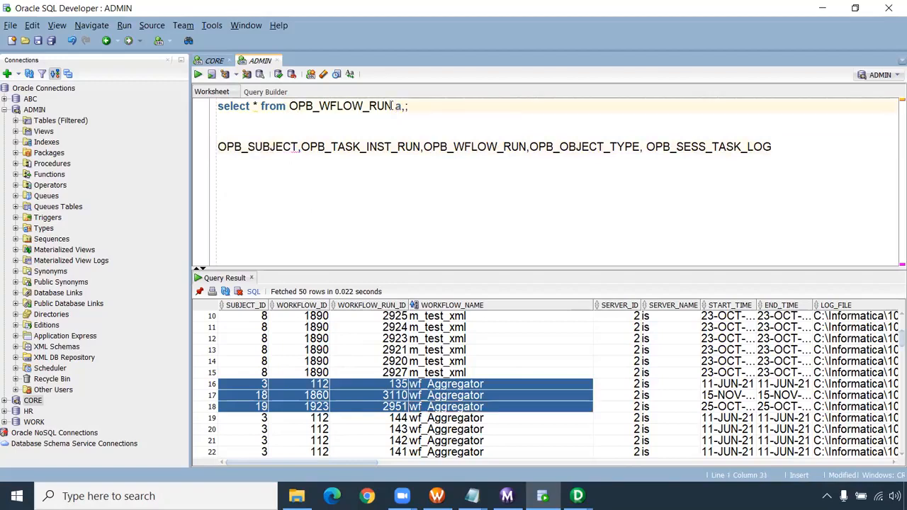
pyautogui.doubleClick(264, 147)
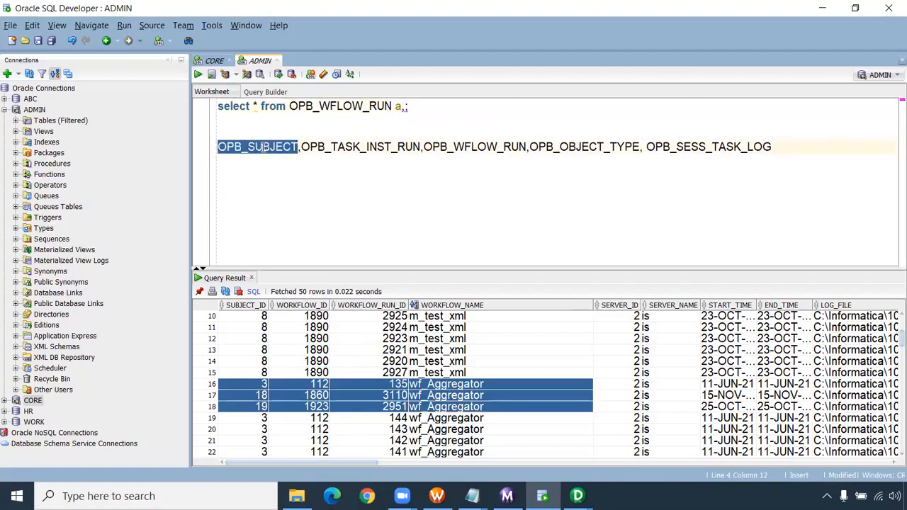
pyautogui.click(406, 105)
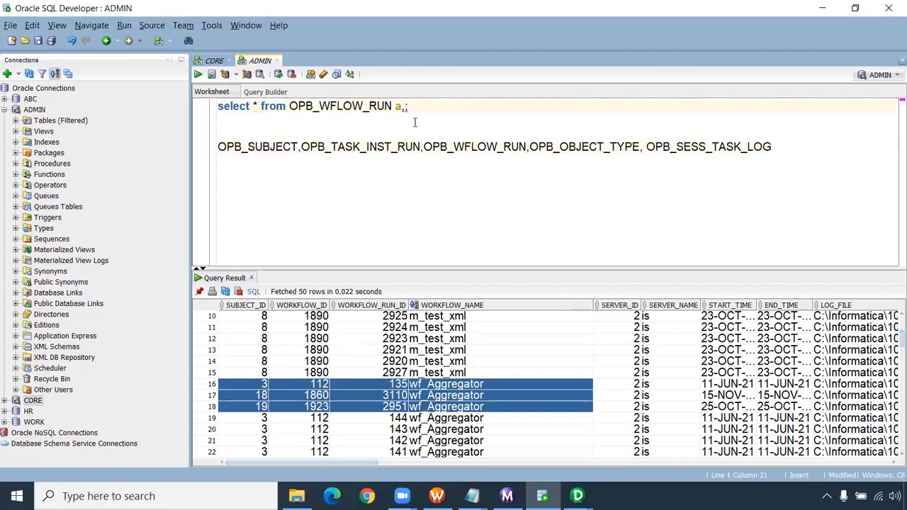
pyautogui.hotkey('ctrl', 'v')
# - Add the join condition "where a.subject_id=b.subject_id" to the end of the query
pyautogui.write('where a')
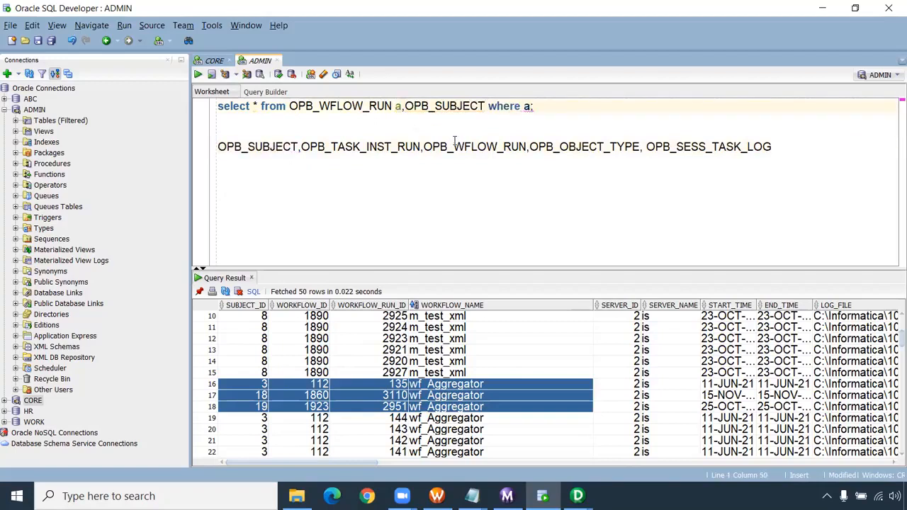
pyautogui.write('.subje')
pyautogui.write('ct_i')
pyautogui.write('d=b.')
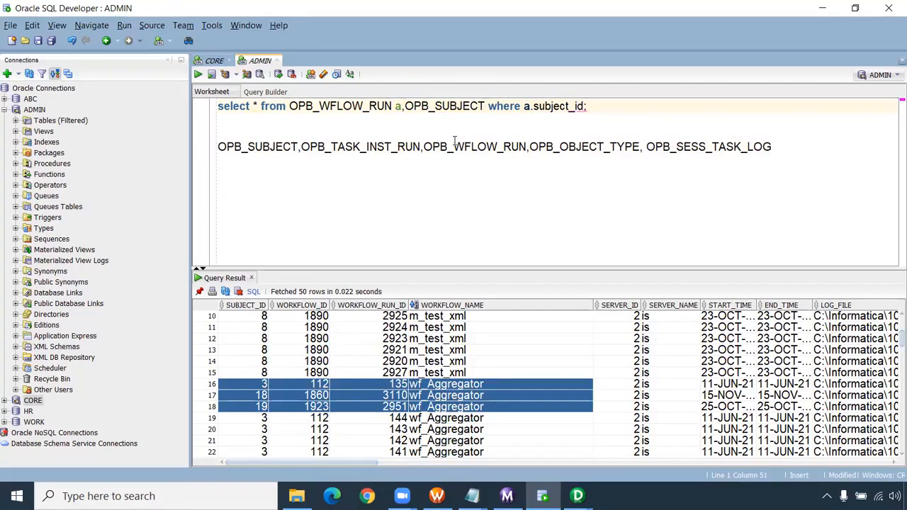
pyautogui.write('subject_')
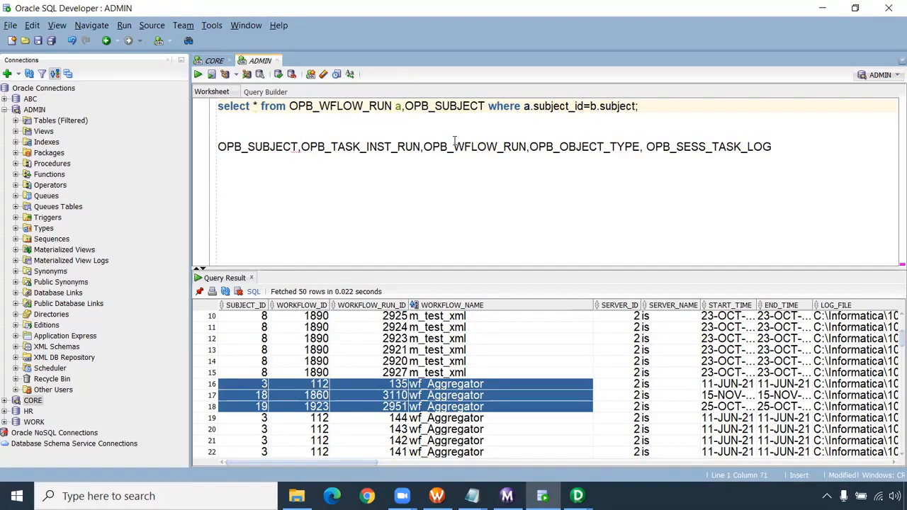
pyautogui.write('id')
# - Replace the asterisk in the select list with "b.subject_name,a.*" and run the joined query
pyautogui.moveTo(258, 106); pyautogui.dragTo(251, 106)
pyautogui.write('a.')
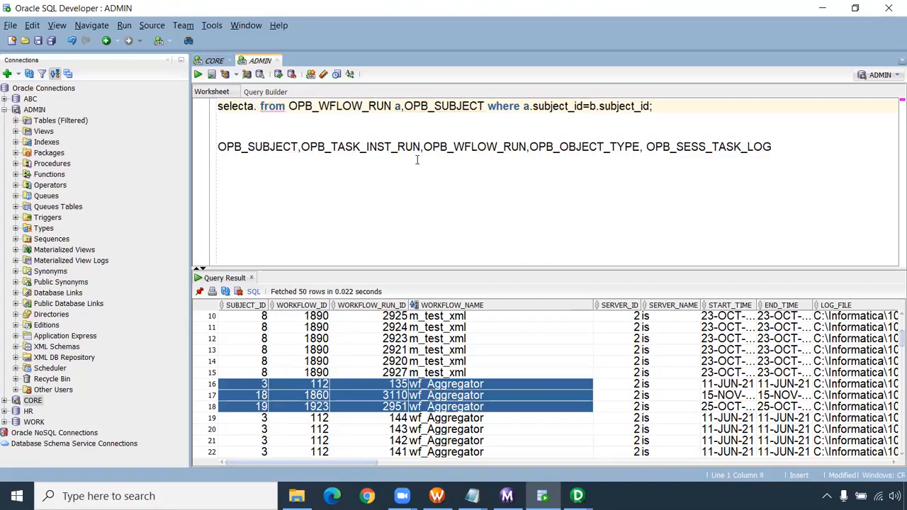
pyautogui.write('*,b')
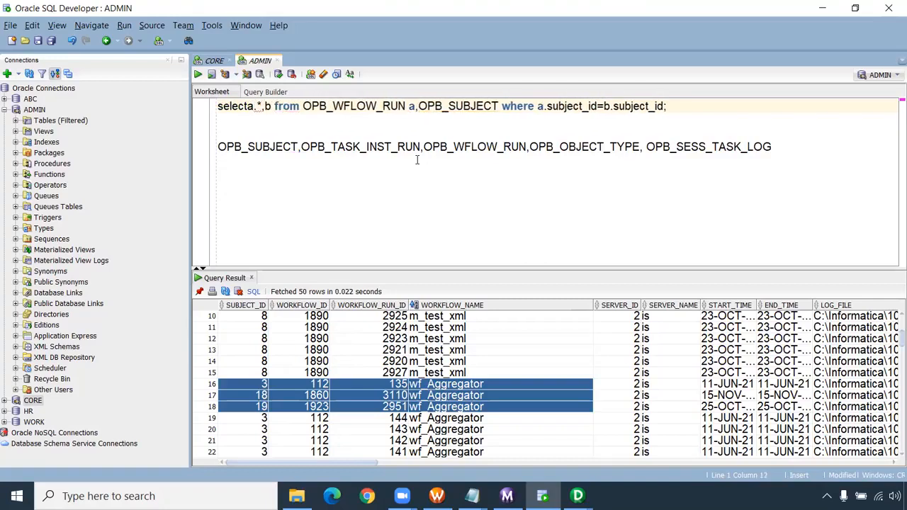
pyautogui.write('.')
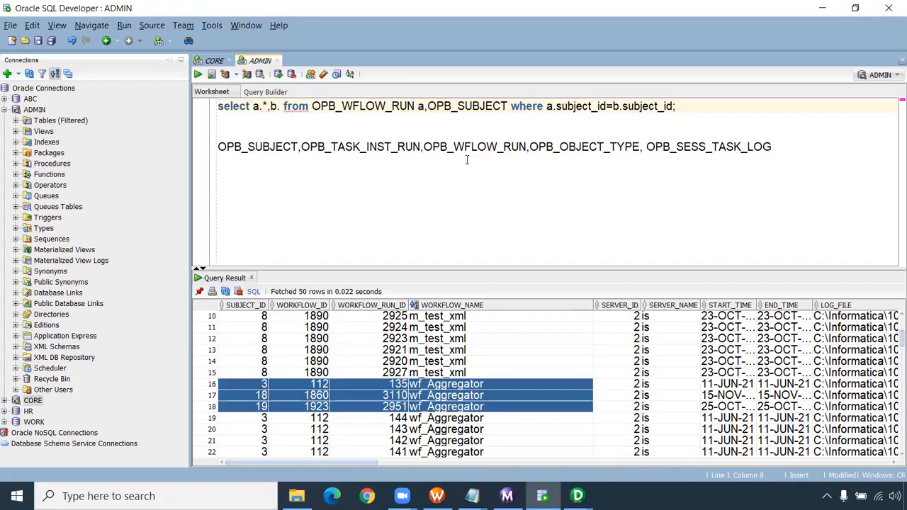
pyautogui.write('b.su')
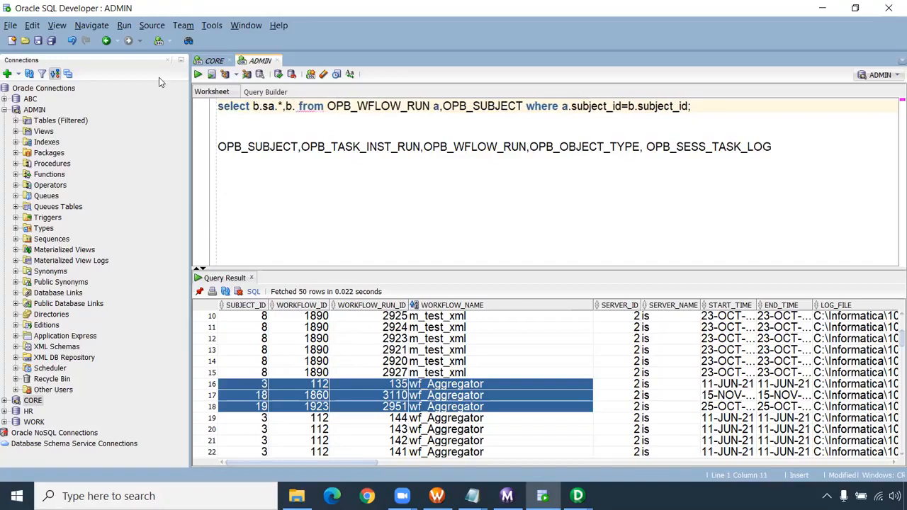
pyautogui.write('bject_n')
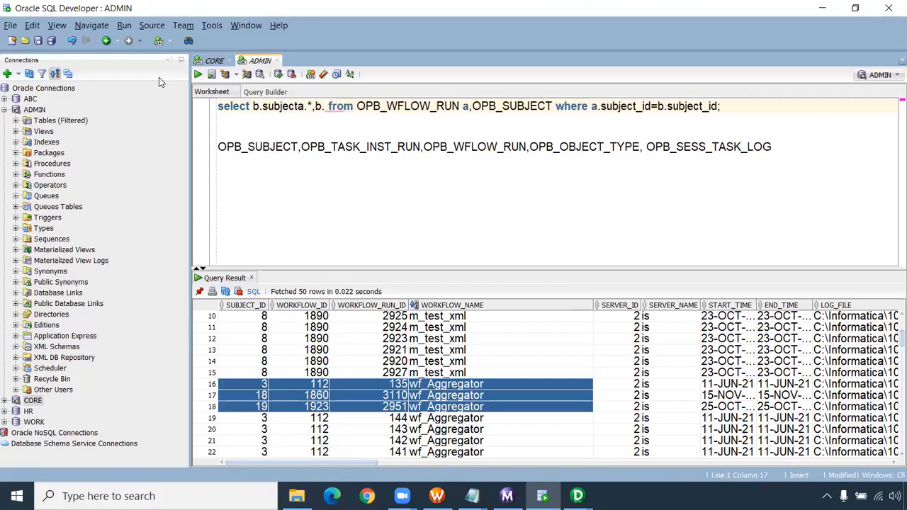
pyautogui.write('ame,')
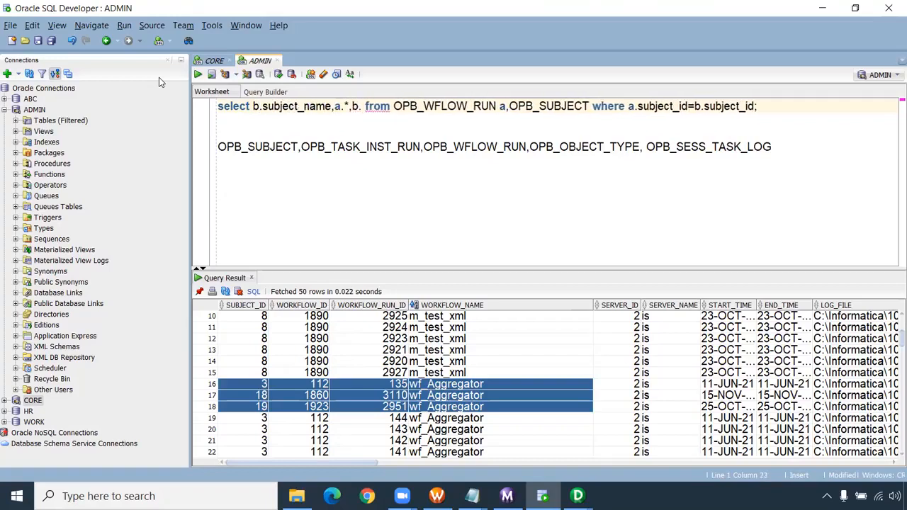
pyautogui.click(358, 106)
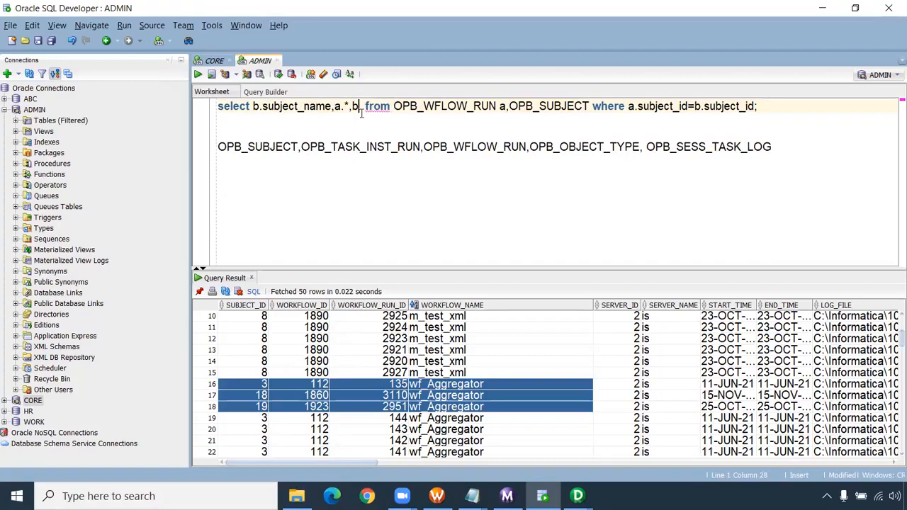
pyautogui.press('BackSpace')
pyautogui.press('BackSpace')
pyautogui.press('BackSpace')
pyautogui.press('BackSpace')
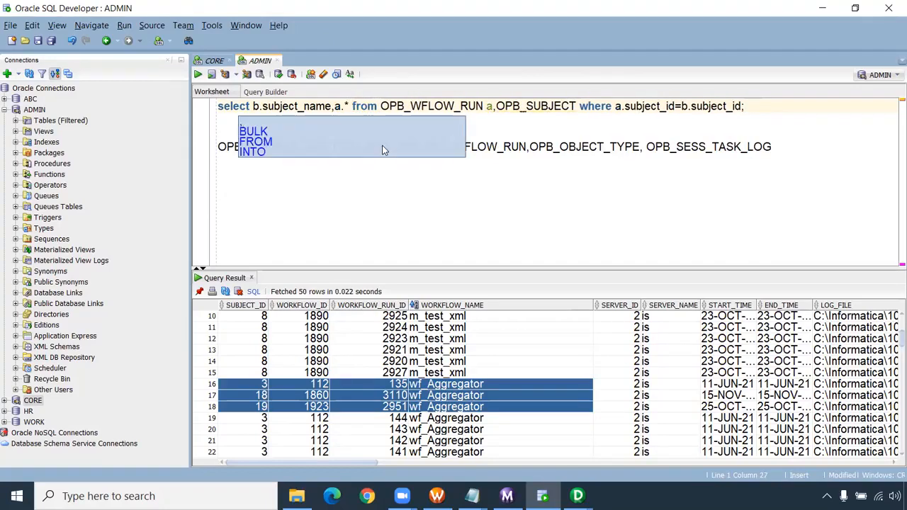
pyautogui.press('Escape')
pyautogui.hotkey('ctrl', 'Return')
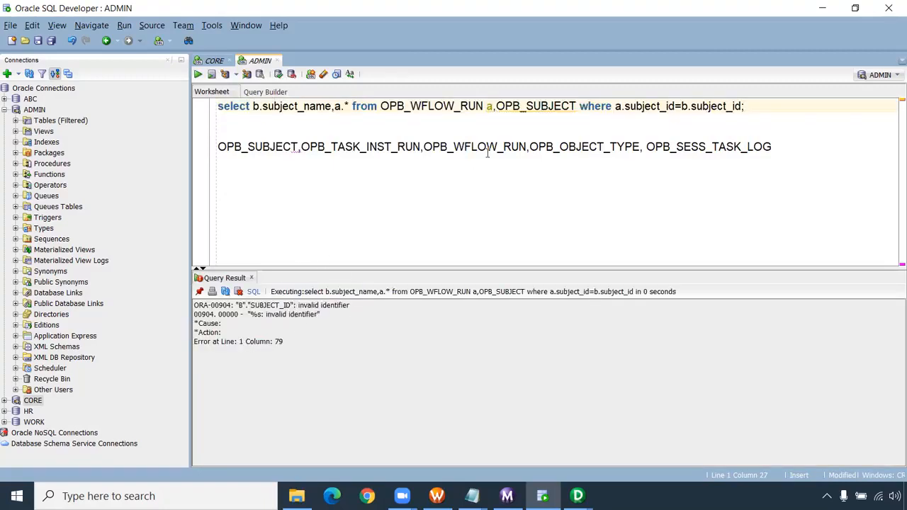
# - Add the alias b after OPB_SUBJECT in the FROM clause and rerun the joined query
pyautogui.doubleClick(543, 106)
pyautogui.press('Right')
pyautogui.write('b')
pyautogui.hotkey('ctrl', 'Return')
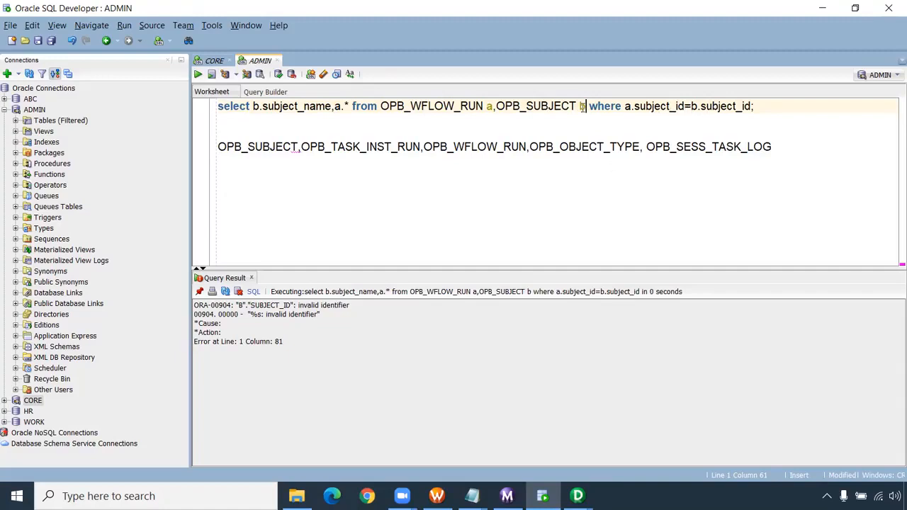
# - Add "select * from OPB_SUBJECT;" as a separate statement below the joined query and run it
pyautogui.doubleClick(535, 106)
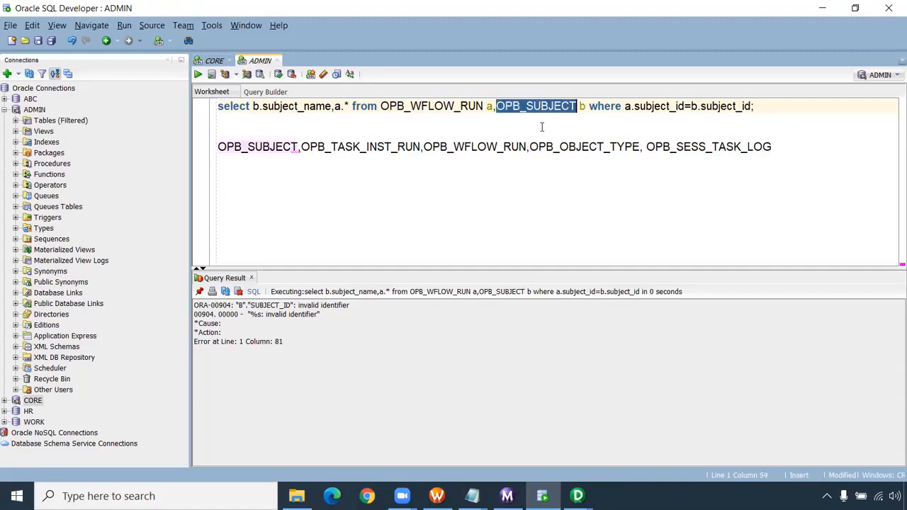
pyautogui.click(269, 176)
pyautogui.click(250, 124)
pyautogui.press('Return')
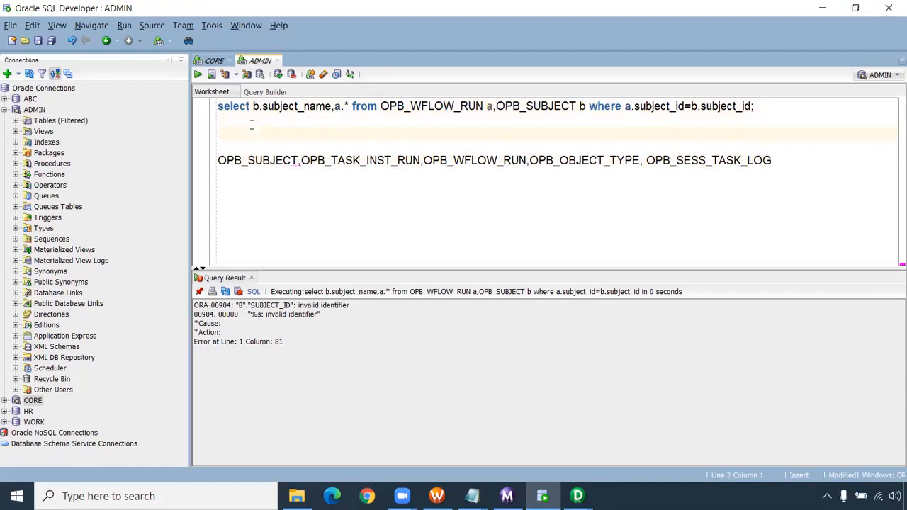
pyautogui.write('select * from OPB_SUBJECT;')
pyautogui.hotkey('ctrl', 'Return')
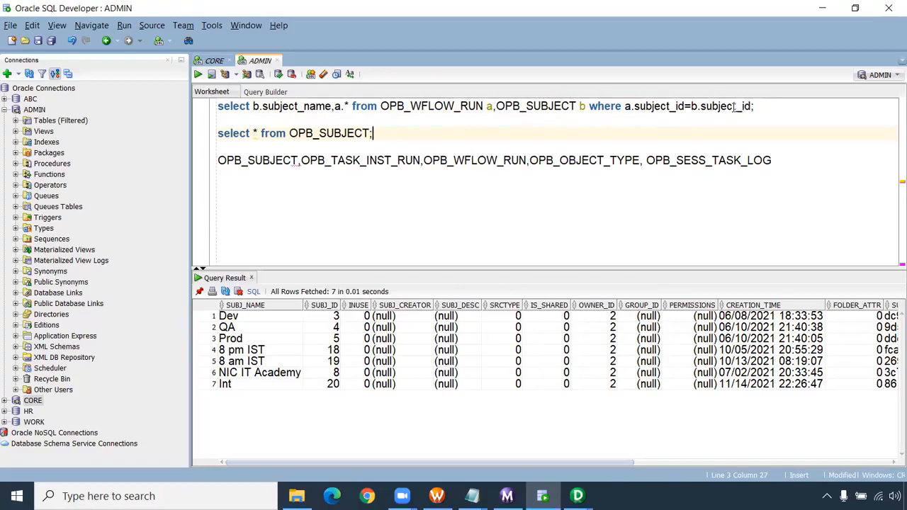
# - Change the joined query's columns to b.subj_id and b.subj_name, rerun it and look through the returned rows
pyautogui.press('Delete')
pyautogui.press('Delete')
pyautogui.press('Delete')
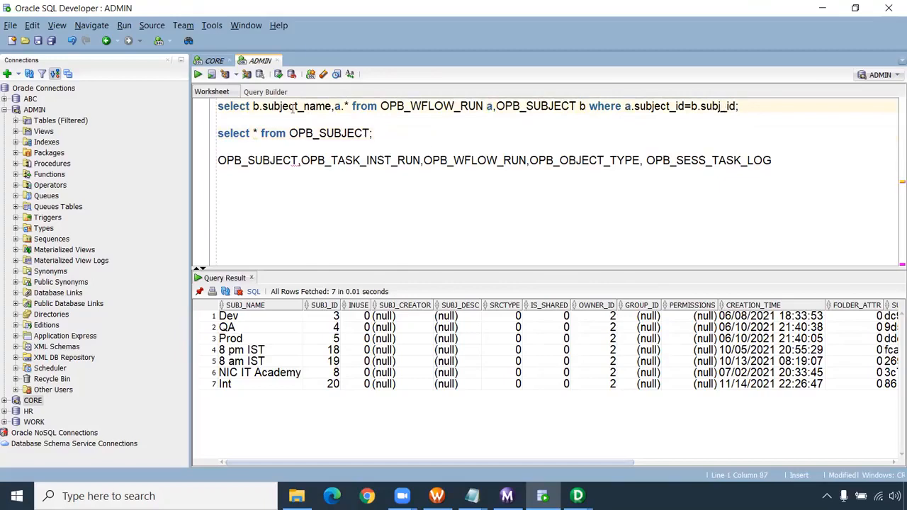
pyautogui.press('BackSpace')
pyautogui.press('BackSpace')
pyautogui.press('BackSpace')
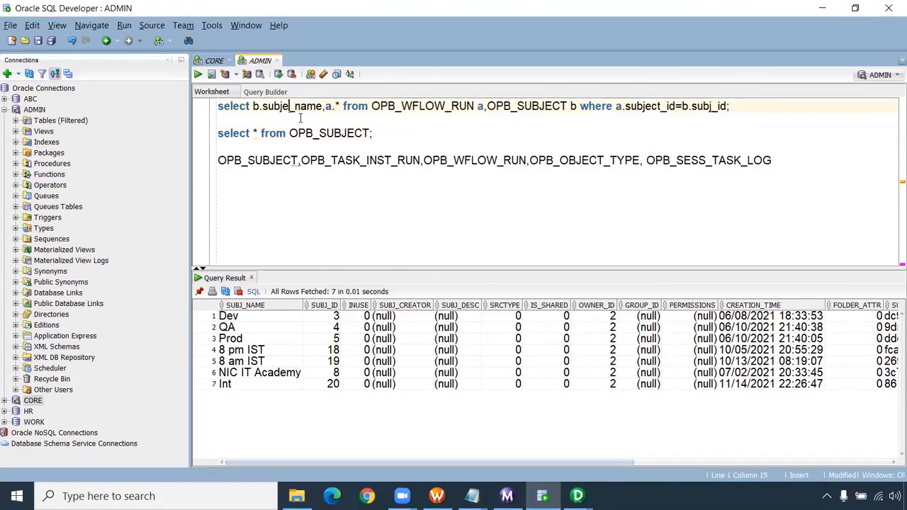
pyautogui.hotkey('ctrl', 'Return')
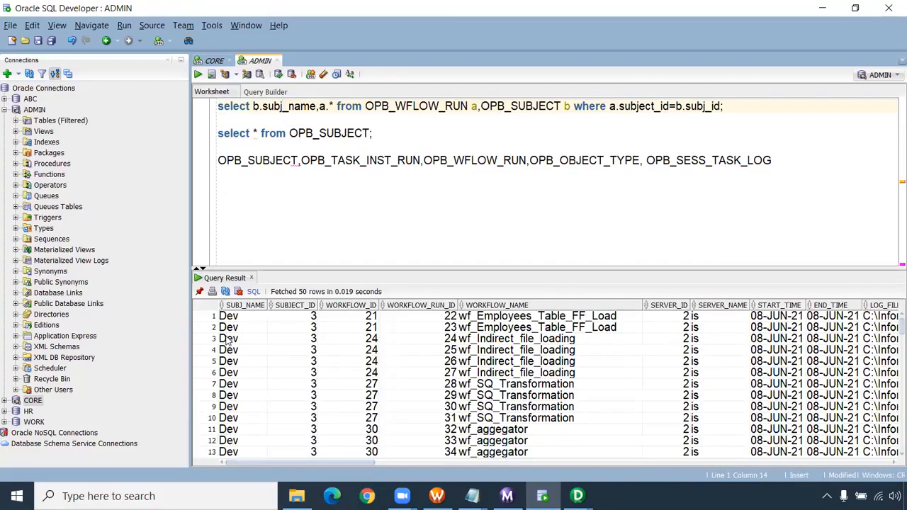
pyautogui.scroll(-5, 241, 372)
pyautogui.scroll(-6, 241, 372)
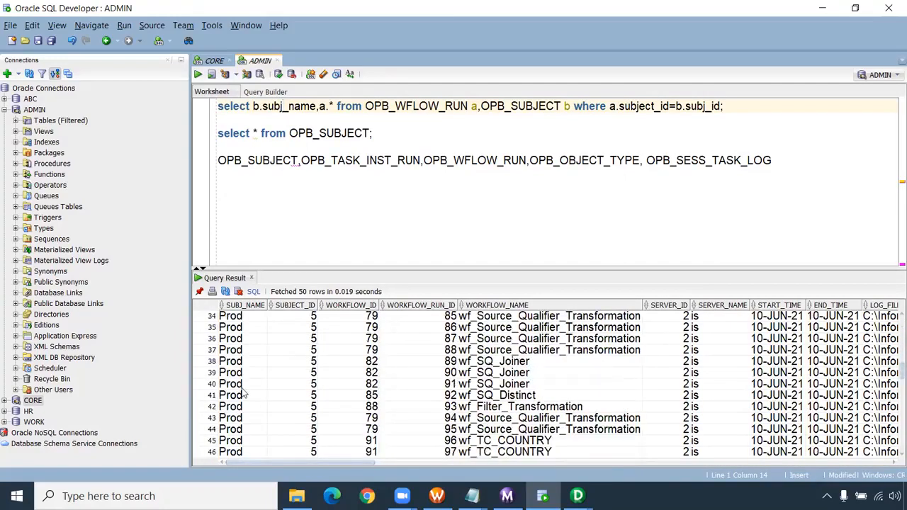
# - Look through the joined query's rows and copy the workflow name wf_Aggregator from the results
pyautogui.scroll(2, 244, 393)
pyautogui.scroll(-10, 532, 418)
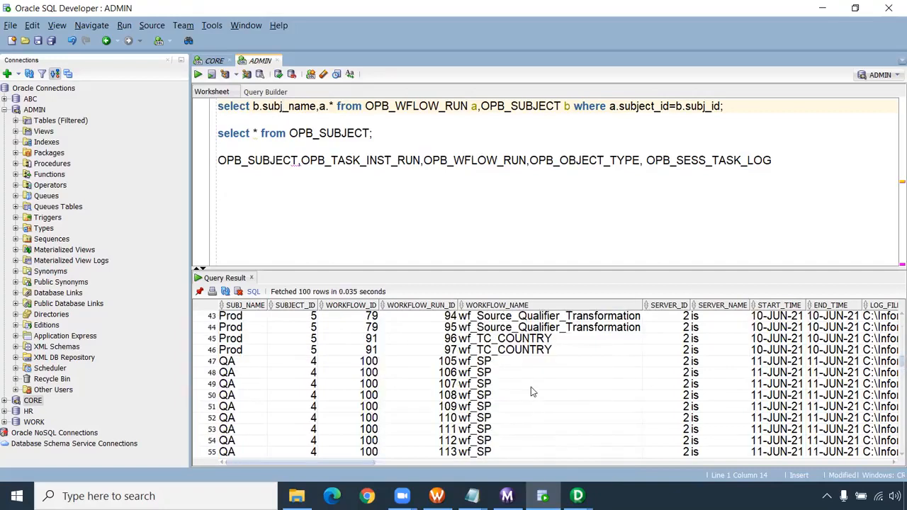
pyautogui.scroll(-5, 533, 392)
pyautogui.click(498, 364)
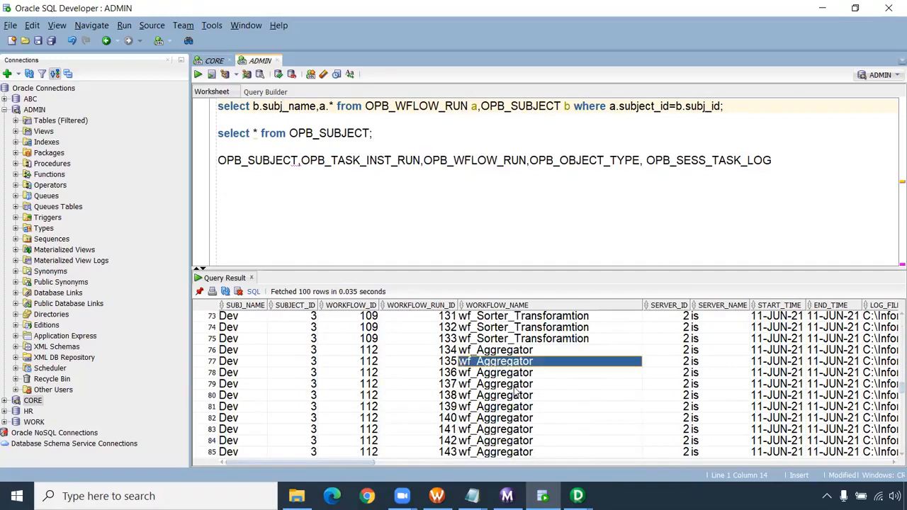
# - Add the condition "and a.workflow_name='wf_Aggregator'" to the joined query on a new line and run it
pyautogui.click(722, 109)
pyautogui.press('Return')
pyautogui.write('and ')
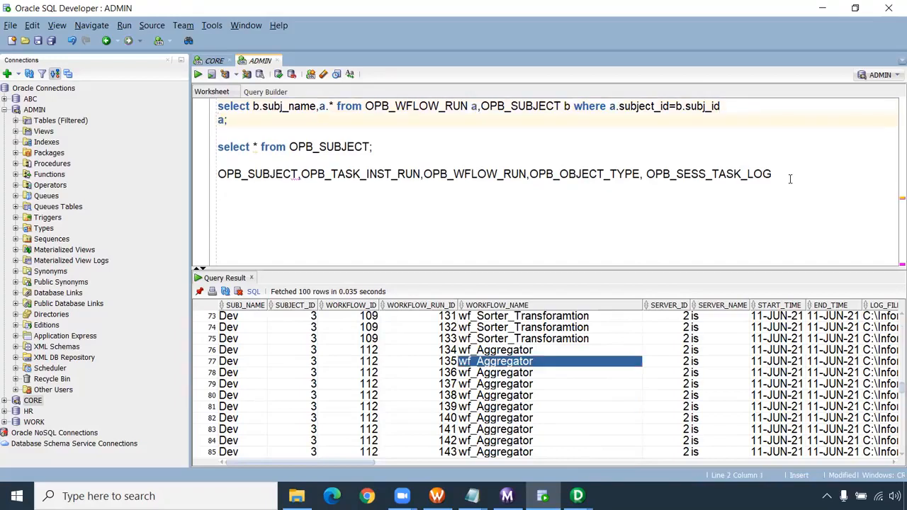
pyautogui.write('a.wof')
pyautogui.press('BackSpace')
pyautogui.write('rkflow_name=')
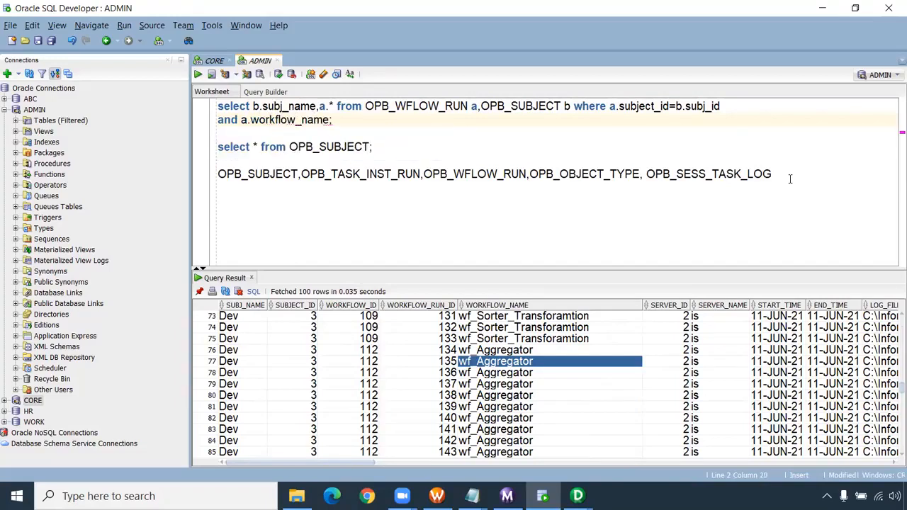
pyautogui.write("'wf_Aggregator'")
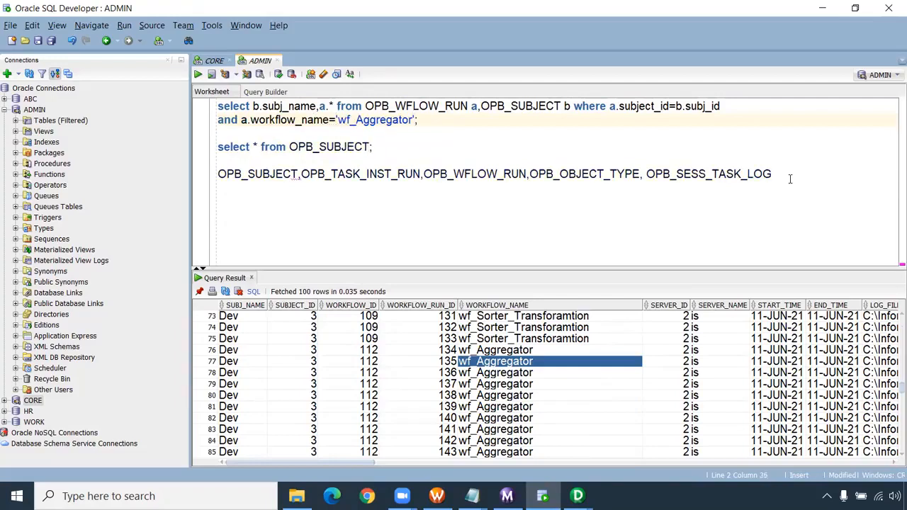
pyautogui.write(';')
pyautogui.hotkey('ctrl', 'Return')
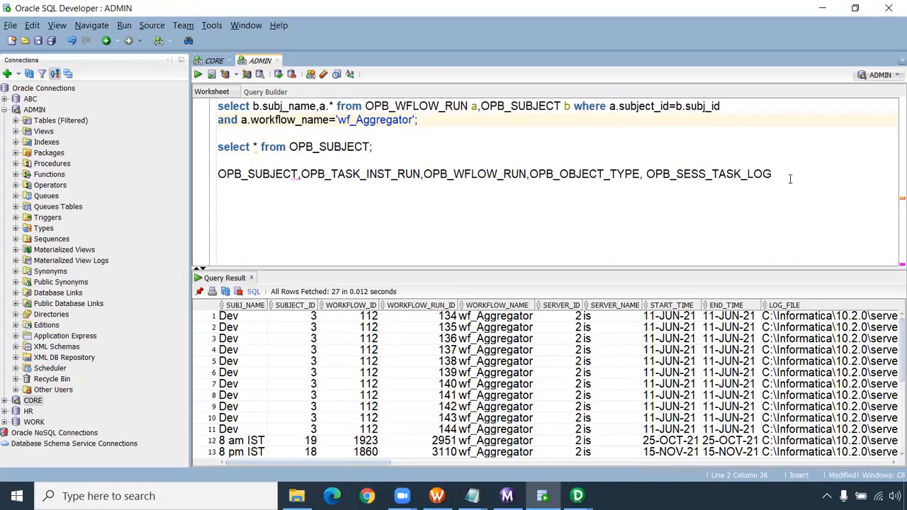
# - Examine the folder names, run IDs and workflow names in the filtered wf_Aggregator rows
pyautogui.scroll(-2, 265, 418)
pyautogui.scroll(-3, 255, 412)
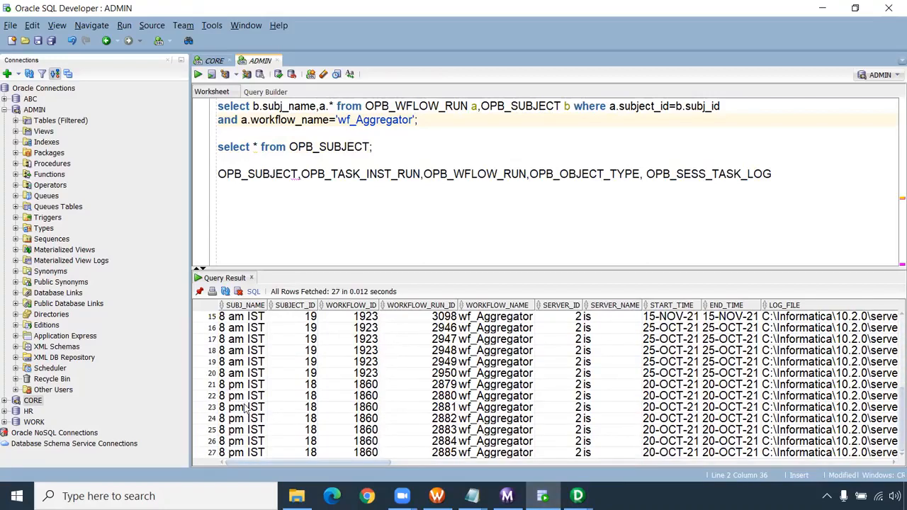
pyautogui.click(229, 386)
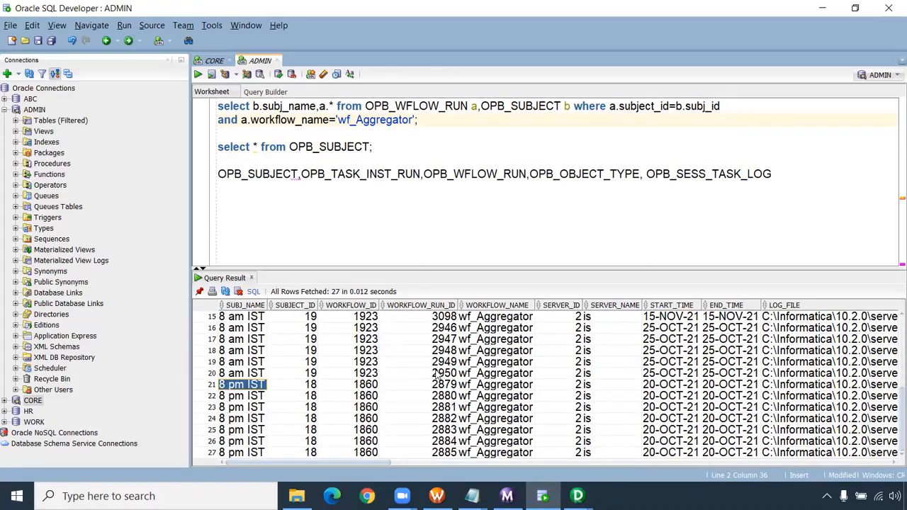
pyautogui.moveTo(506, 357); pyautogui.dragTo(504, 412)
pyautogui.scroll(5, 526, 433)
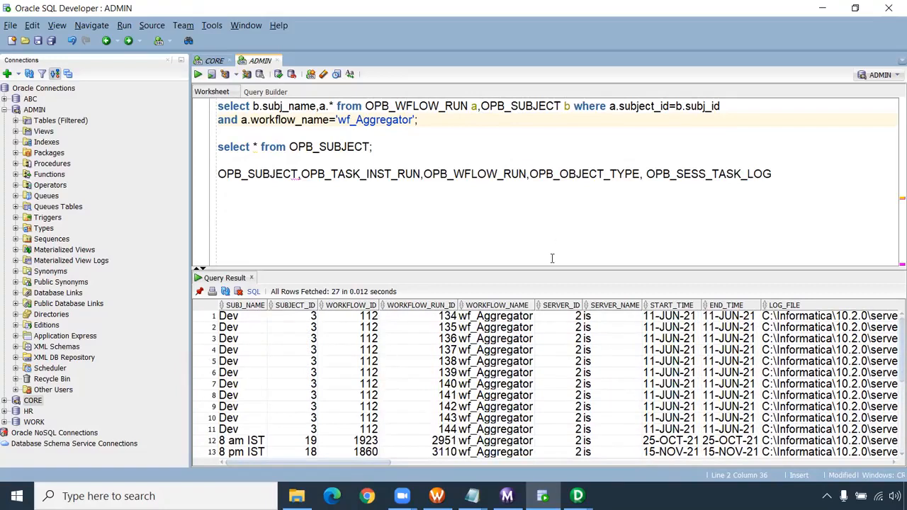
pyautogui.moveTo(528, 327); pyautogui.dragTo(514, 429)
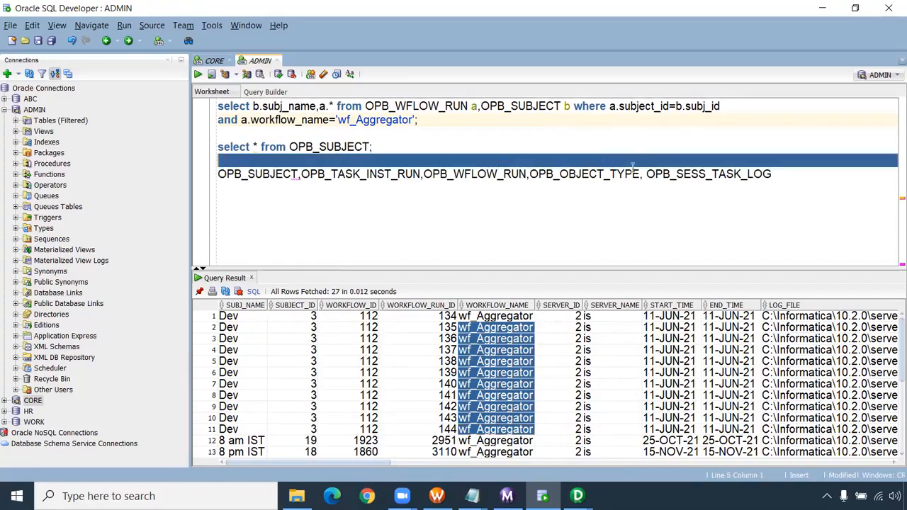
# - Highlight the list of OPB table names and examine the remaining result columns, including run status and the run error message
pyautogui.moveTo(222, 175); pyautogui.dragTo(772, 176)
pyautogui.moveTo(708, 268); pyautogui.dragTo(709, 243)
pyautogui.moveTo(383, 462); pyautogui.dragTo(764, 476)
pyautogui.click(383, 296)
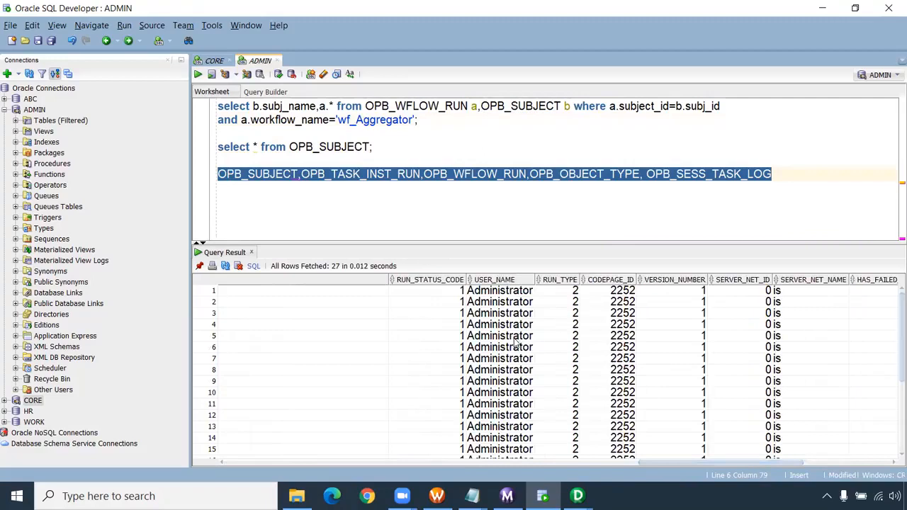
pyautogui.scroll(-4, 515, 345)
pyautogui.click(350, 407)
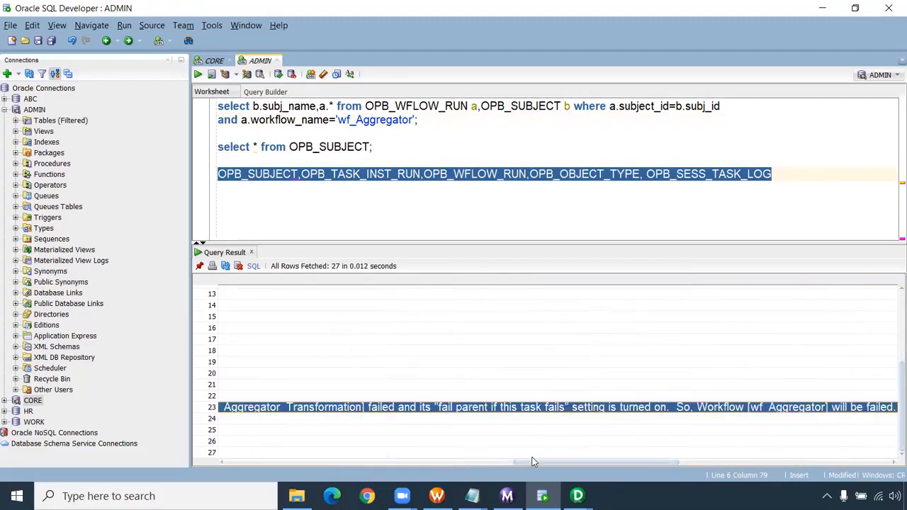
pyautogui.moveTo(540, 462); pyautogui.dragTo(205, 323)
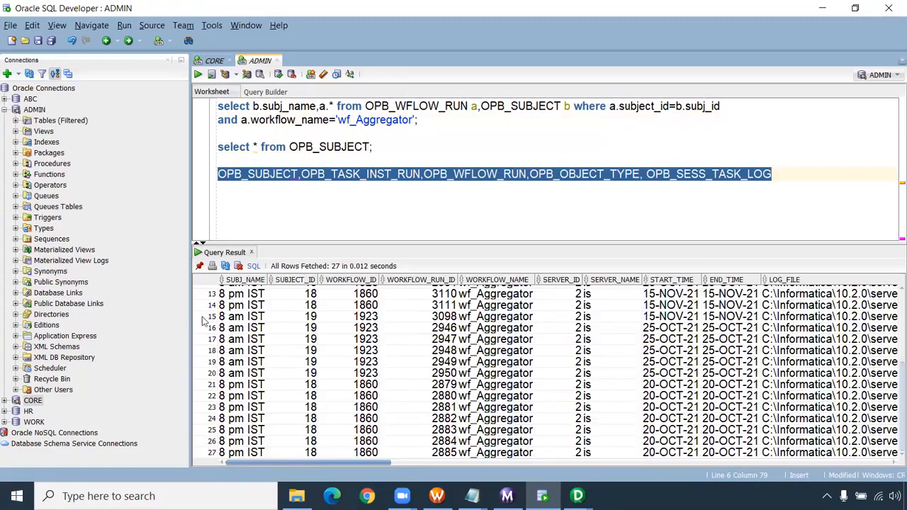
# - Examine the server ID, server name and start time columns across the wf_Aggregator run rows
pyautogui.click(322, 200)
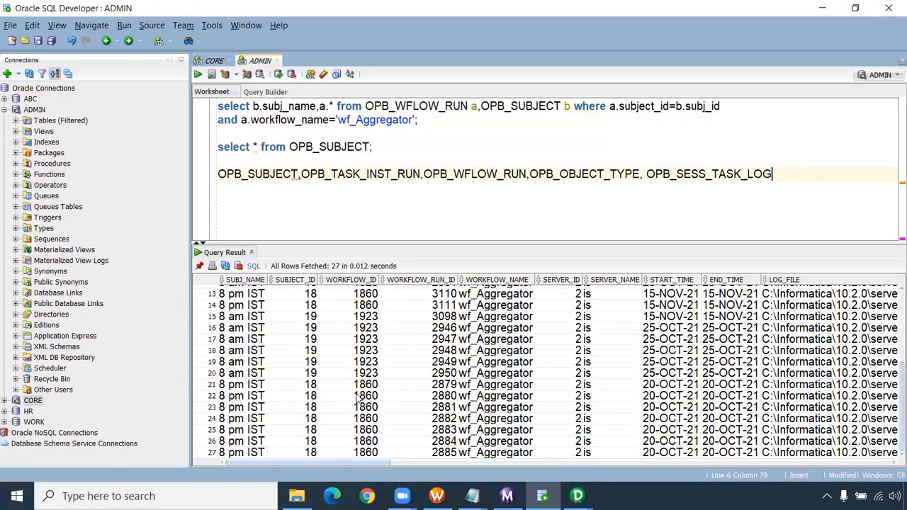
pyautogui.scroll(4, 358, 398)
pyautogui.moveTo(502, 326); pyautogui.dragTo(504, 420)
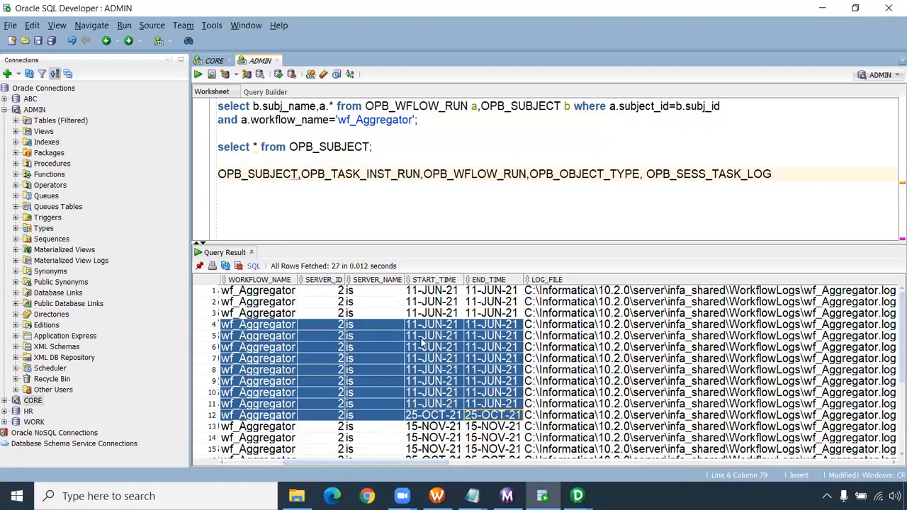
pyautogui.moveTo(386, 303); pyautogui.dragTo(379, 391)
pyautogui.moveTo(331, 306); pyautogui.dragTo(326, 372)
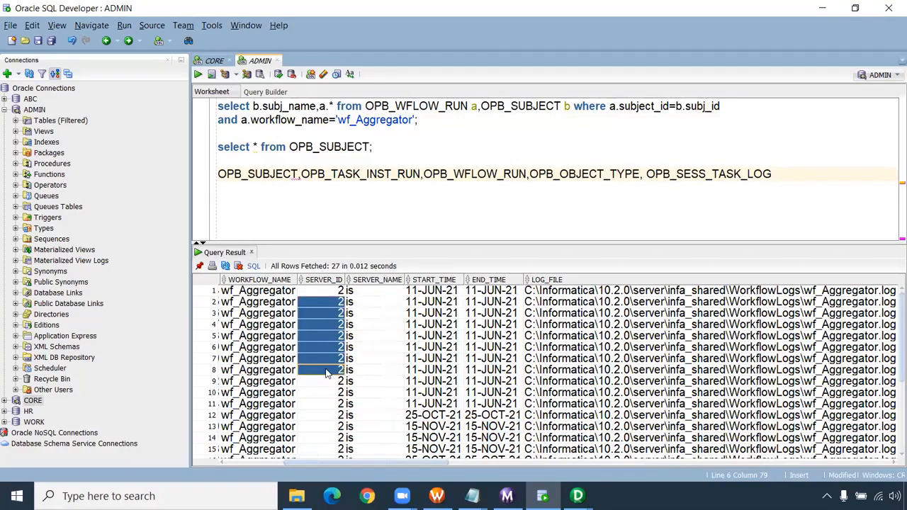
pyautogui.moveTo(433, 336); pyautogui.dragTo(305, 462)
pyautogui.scroll(-2, 348, 360)
pyautogui.scroll(-2, 348, 360)
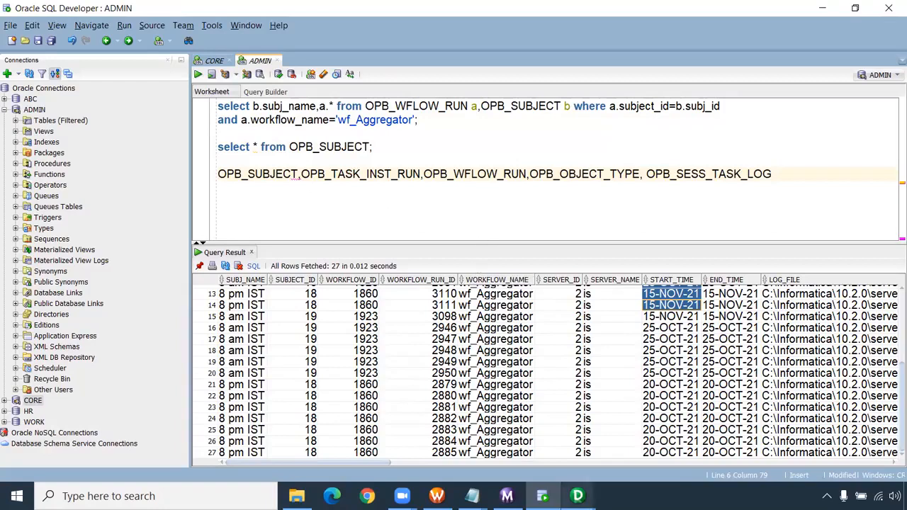
# - Switch to the "informatica performance tuning" notes in Notepad, highlight the session duration metadata query and review it
pyautogui.moveTo(471, 498)
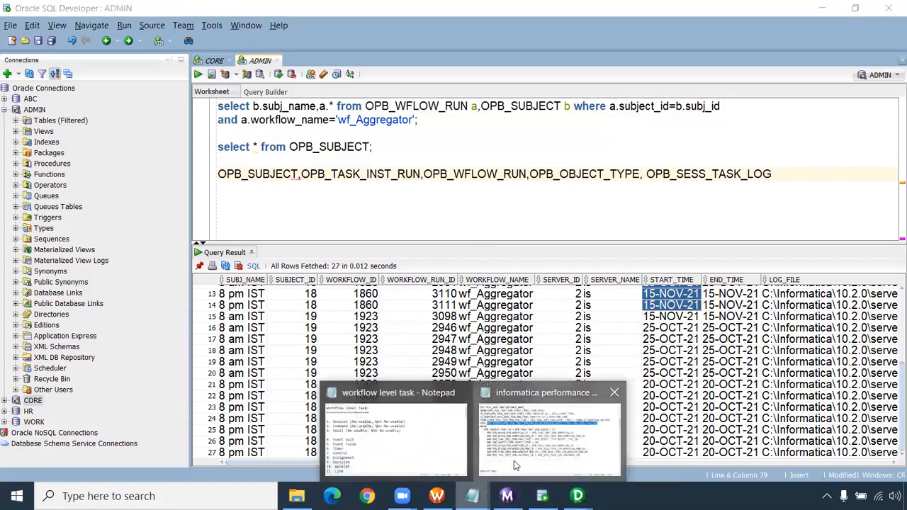
pyautogui.click(549, 432)
pyautogui.moveTo(638, 358); pyautogui.dragTo(6, 346)
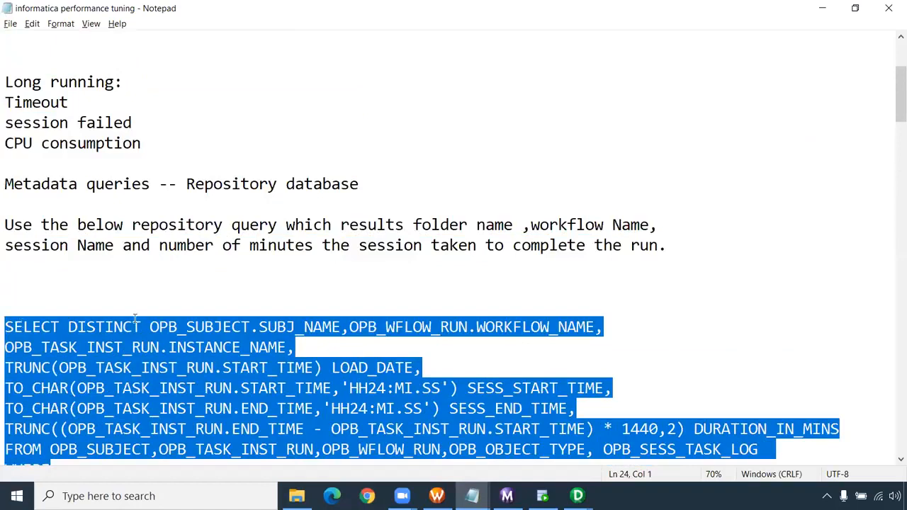
pyautogui.scroll(-10, 142, 304)
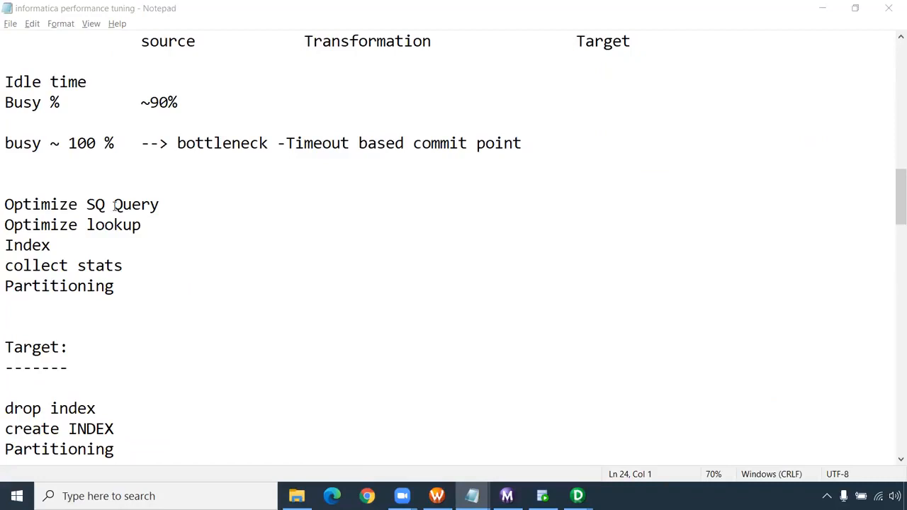
pyautogui.scroll(9, 113, 204)
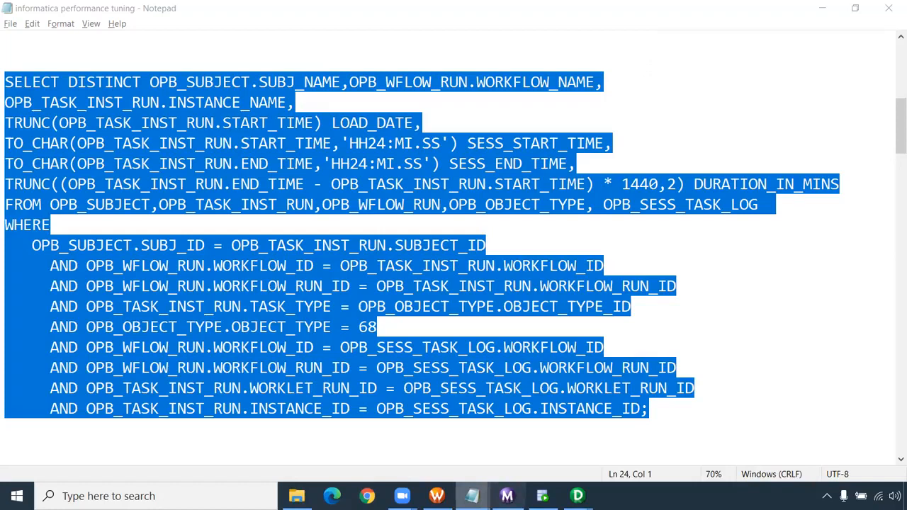
# - Switch to Workflow Monitor, adjust the folder tree's width and examine the run times of wf_Master and its session s_m_Indirect_File_loading
pyautogui.click(506, 496)
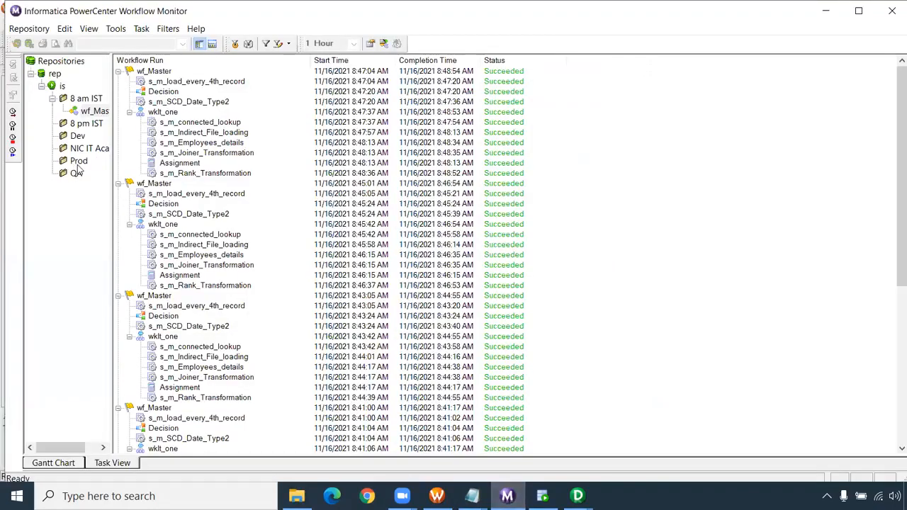
pyautogui.moveTo(111, 187); pyautogui.dragTo(246, 160)
pyautogui.click(99, 124)
pyautogui.click(101, 111)
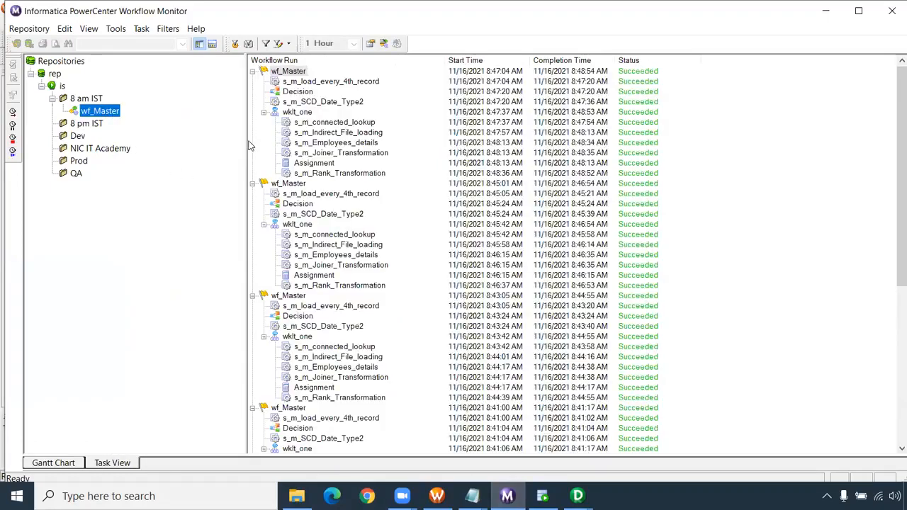
pyautogui.moveTo(241, 139); pyautogui.dragTo(171, 140)
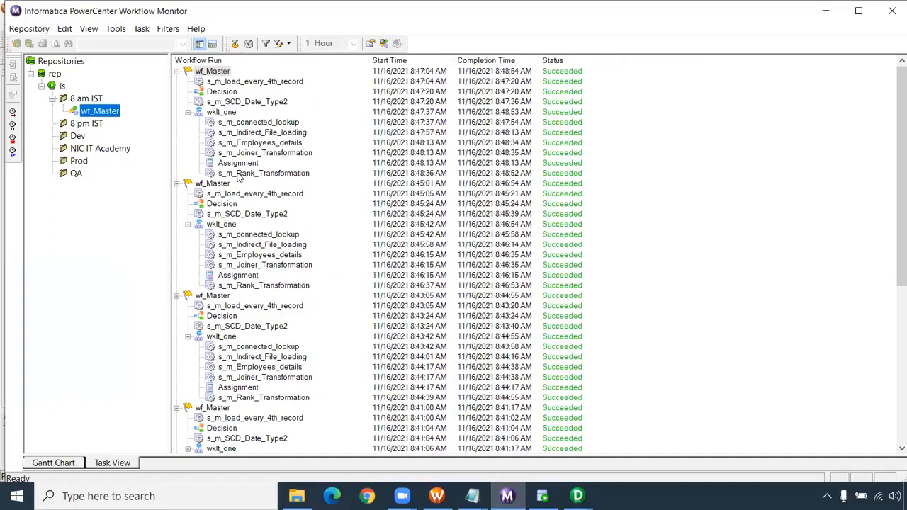
pyautogui.click(252, 133)
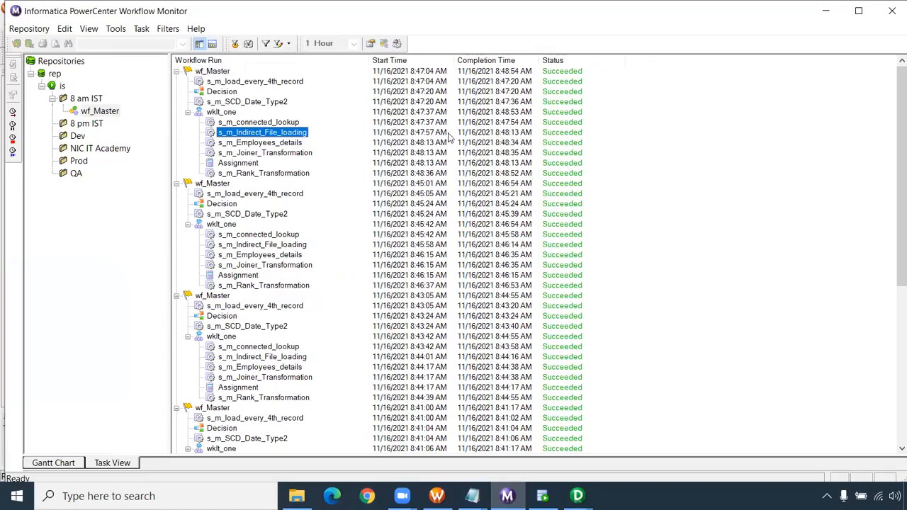
# - Return to SQL Developer, examine the START_TIME and END_TIME columns and highlight OPB_SESS_TASK_LOG in the table list
pyautogui.click(542, 496)
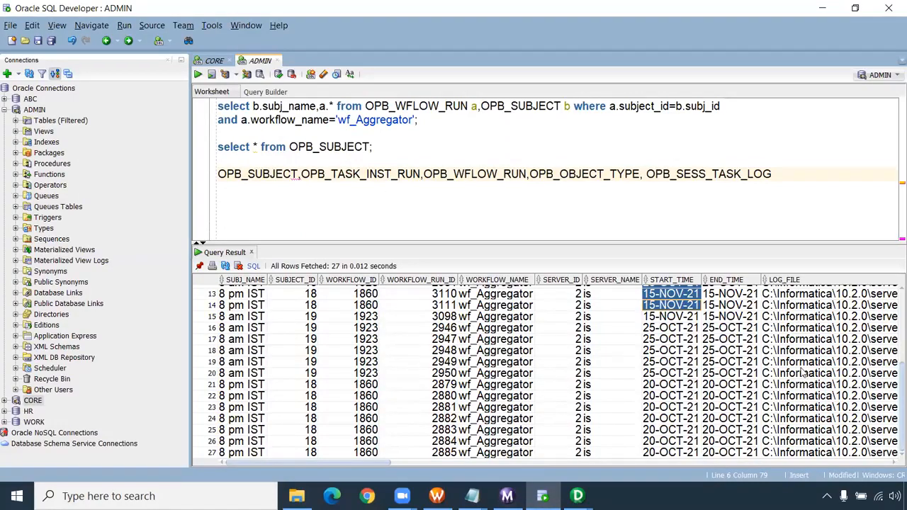
pyautogui.moveTo(681, 338); pyautogui.dragTo(731, 392)
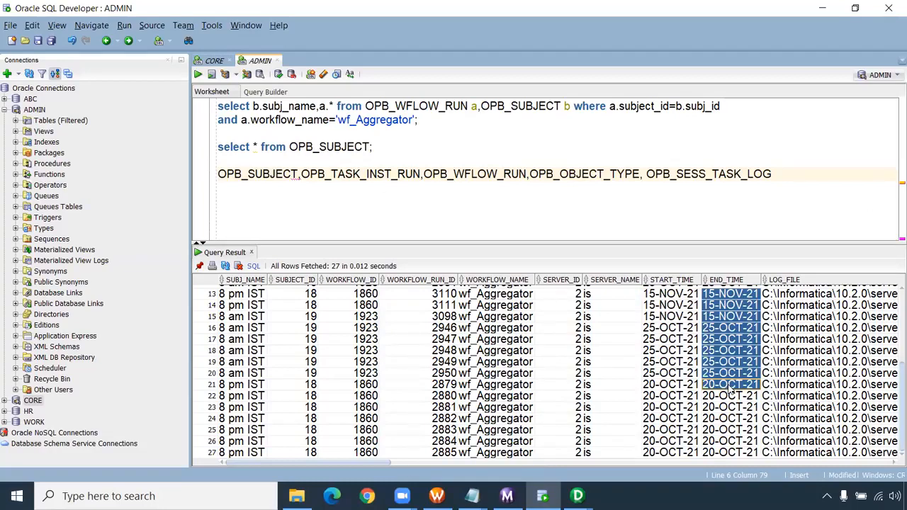
pyautogui.moveTo(773, 175); pyautogui.dragTo(646, 174)
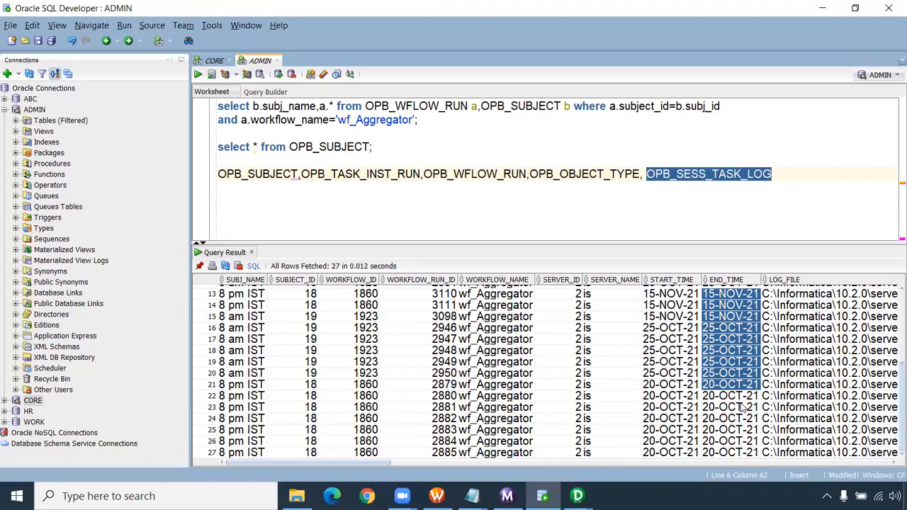
pyautogui.moveTo(517, 245); pyautogui.dragTo(508, 224)
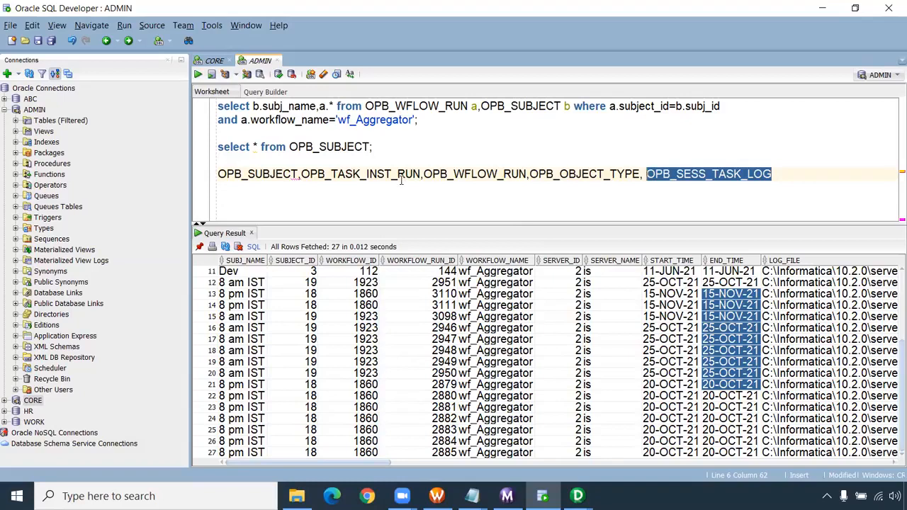
# - Add three new lines below the list of OPB table names and enlarge the worksheet area to show them
pyautogui.click(803, 176)
pyautogui.press('Return')
pyautogui.press('Return')
pyautogui.press('Return')
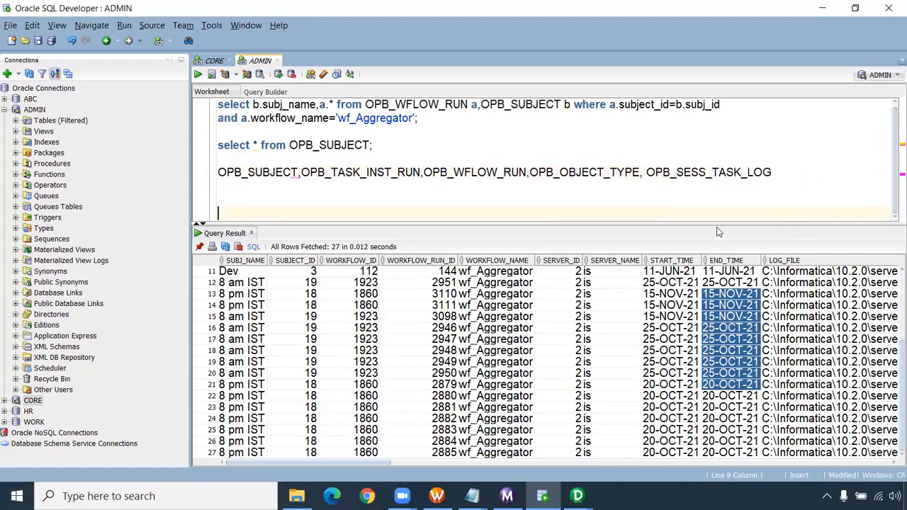
pyautogui.moveTo(716, 227); pyautogui.dragTo(716, 241)
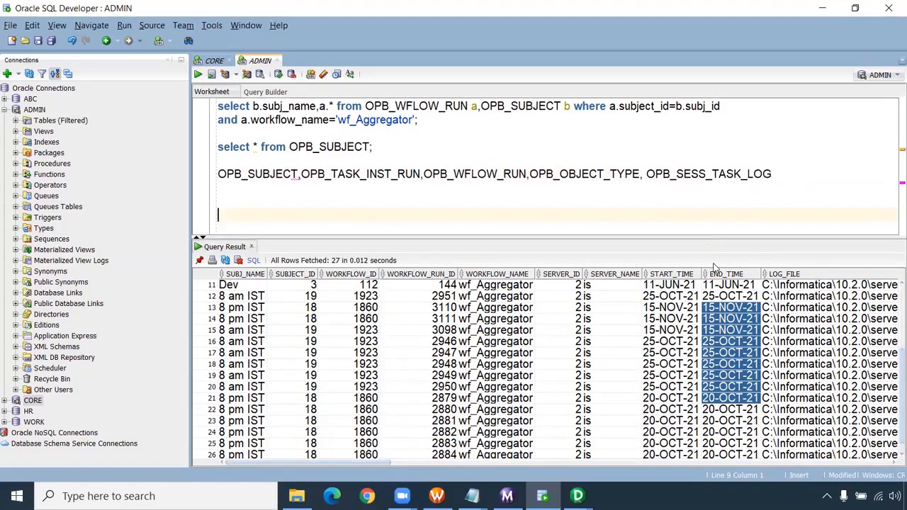
# - Check the open View Dependencies and Workflow Manager windows and switch to PowerCenter Designer
pyautogui.moveTo(577, 496)
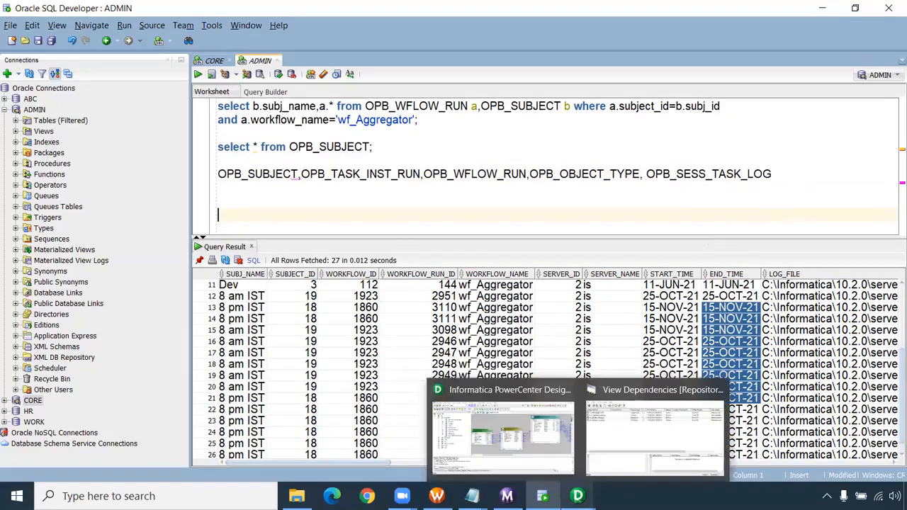
pyautogui.click(637, 451)
pyautogui.click(866, 87)
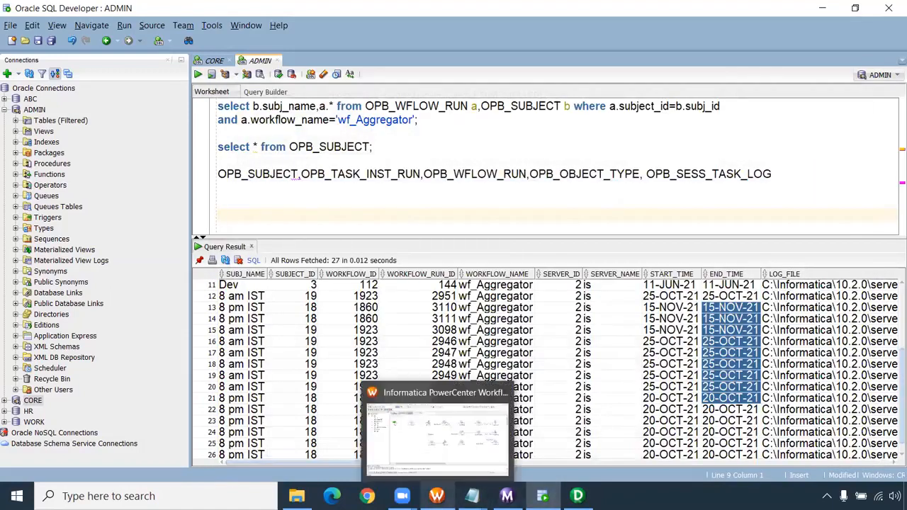
pyautogui.click(437, 496)
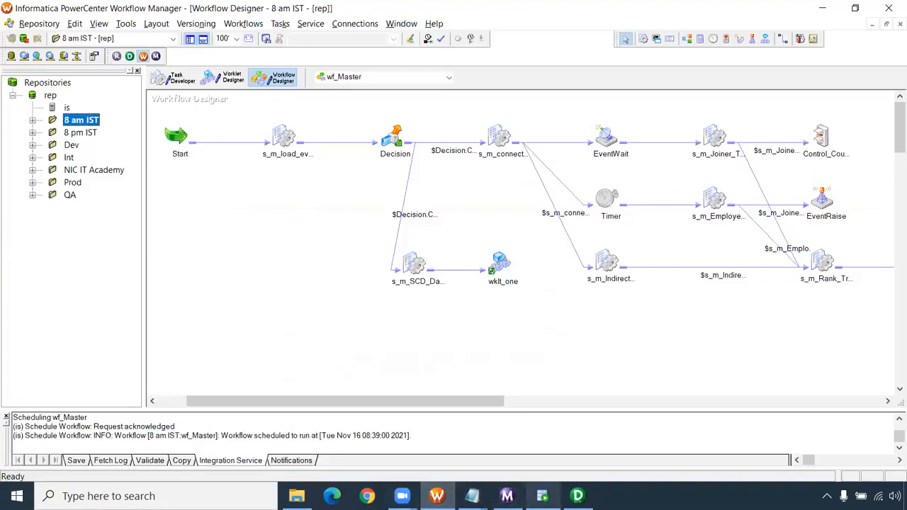
pyautogui.click(577, 496)
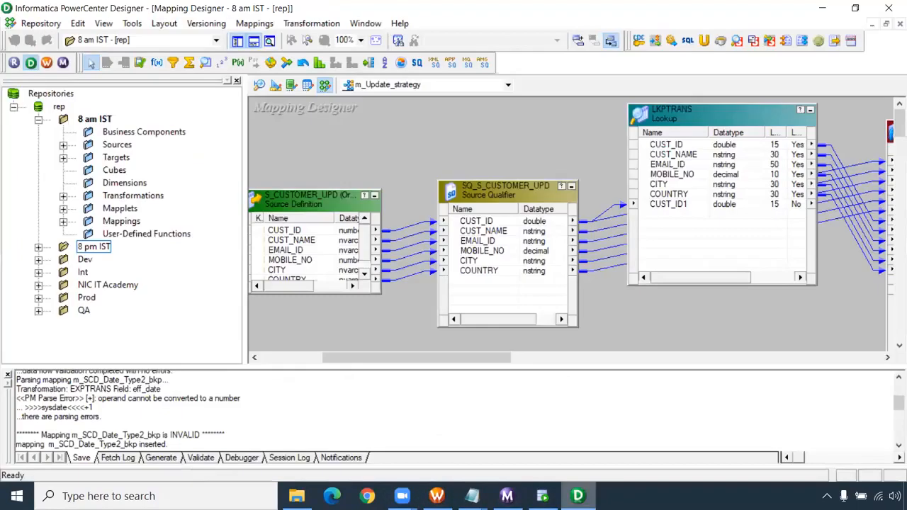
pyautogui.click(508, 63)
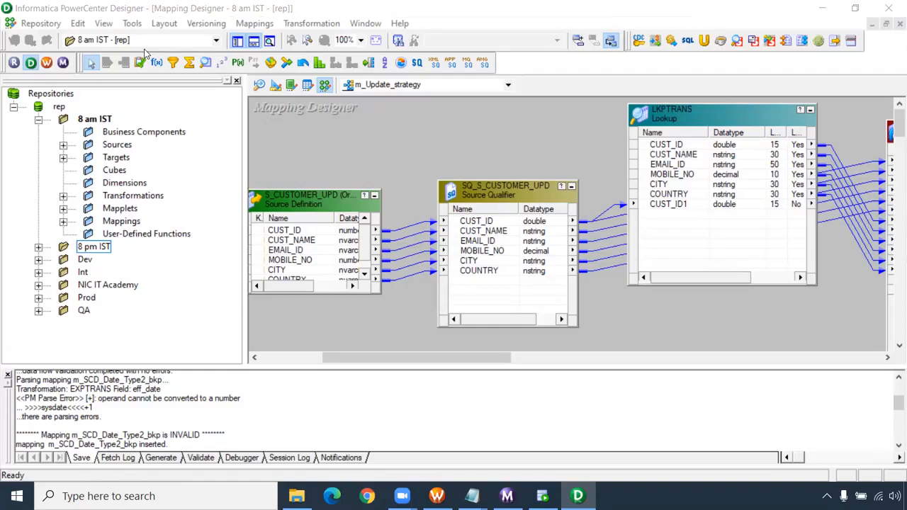
pyautogui.click(419, 168)
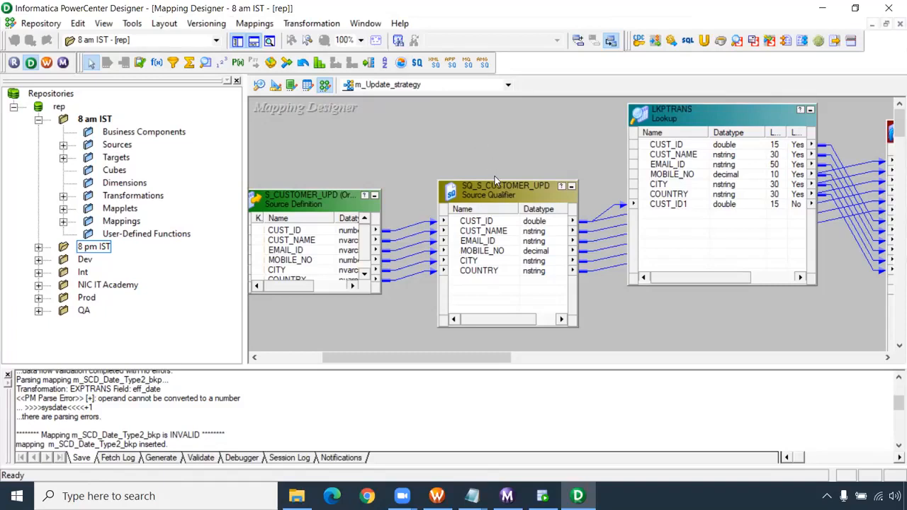
pyautogui.click(254, 24)
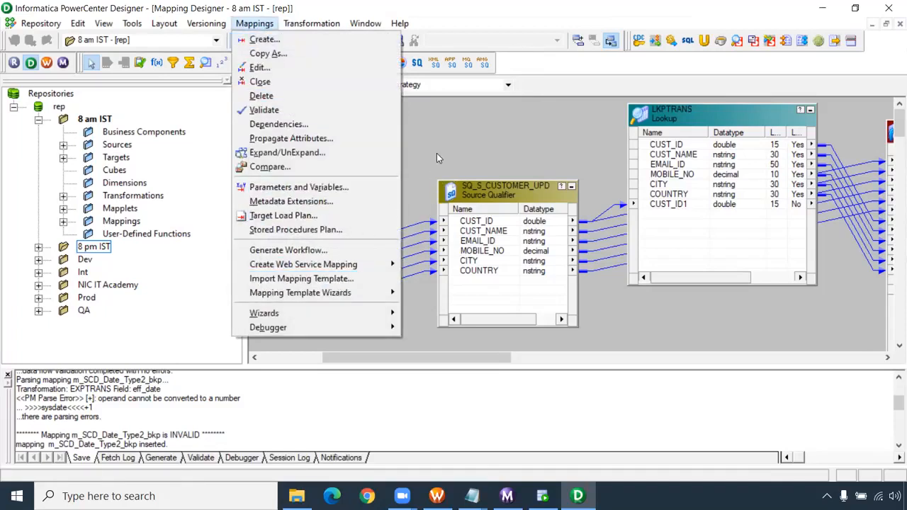
pyautogui.click(418, 146)
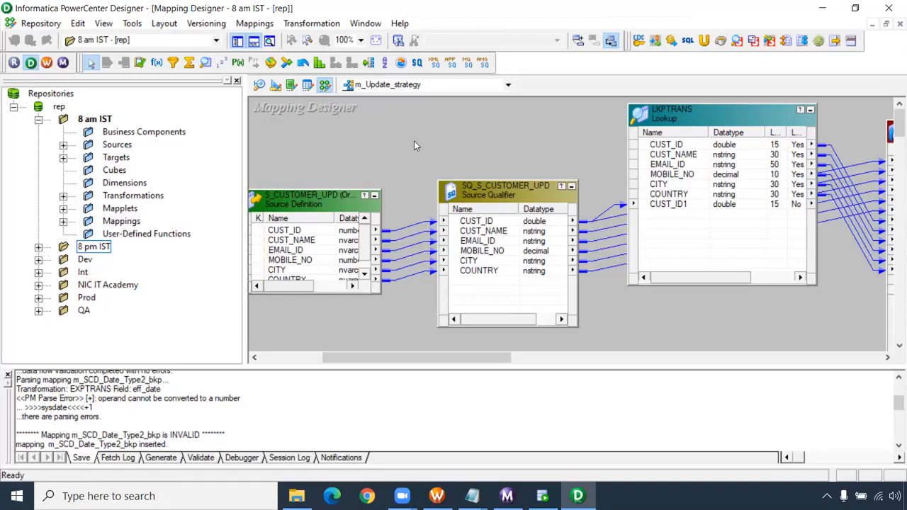
# - Walk through workflow generation for m_Update_strategy with a non-reusable session up to the workflow settings, and exit the wizard
pyautogui.click(256, 23)
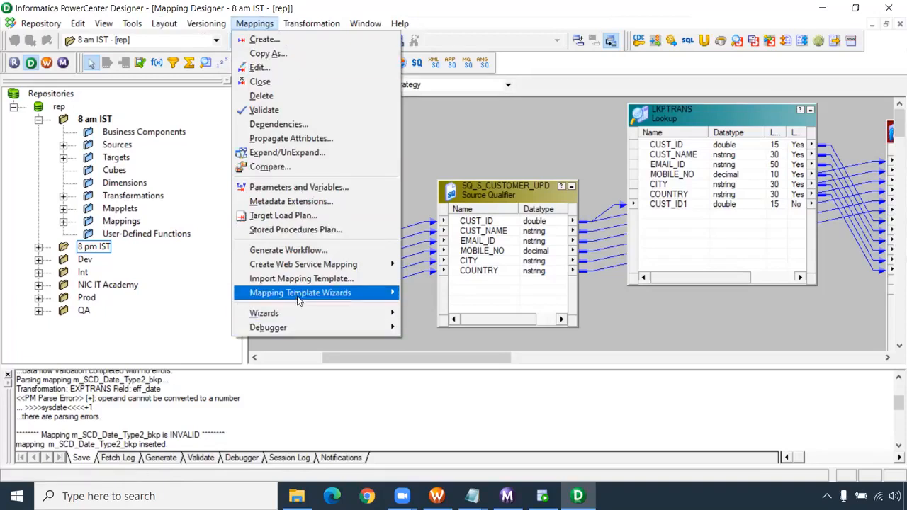
pyautogui.click(296, 251)
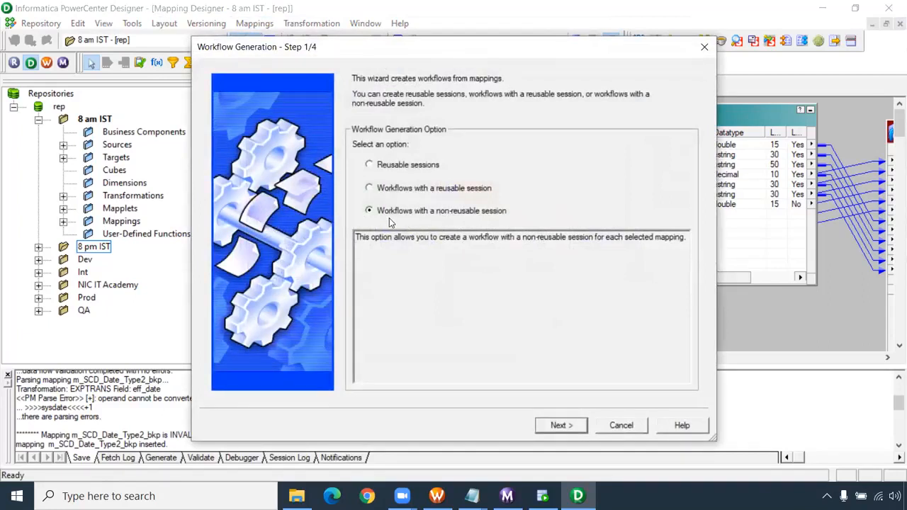
pyautogui.click(558, 425)
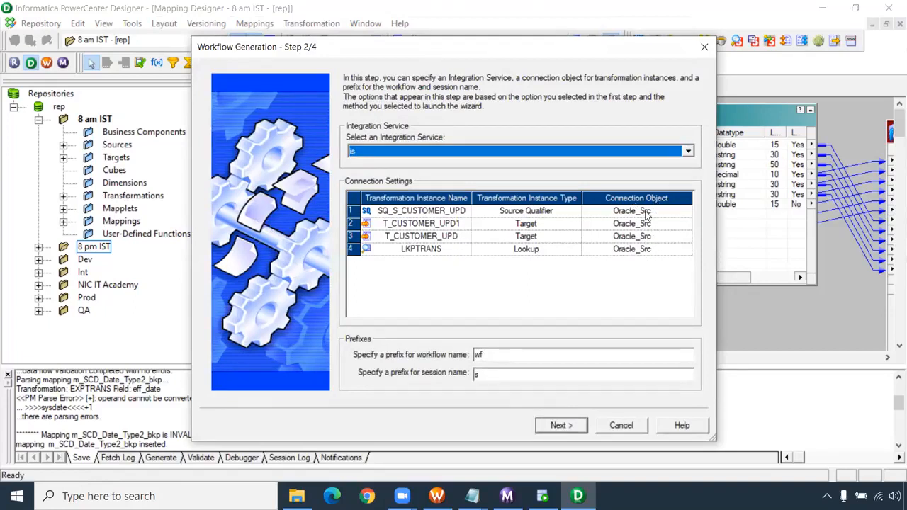
pyautogui.click(560, 425)
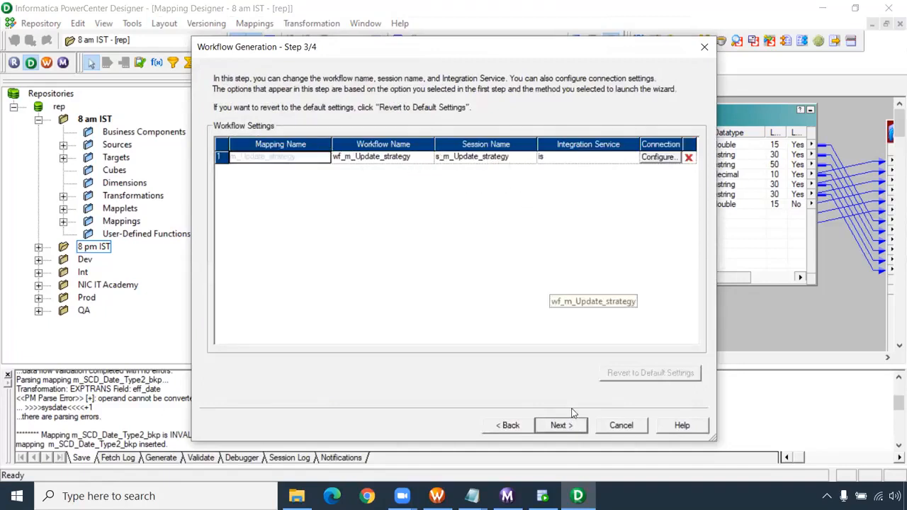
pyautogui.click(634, 427)
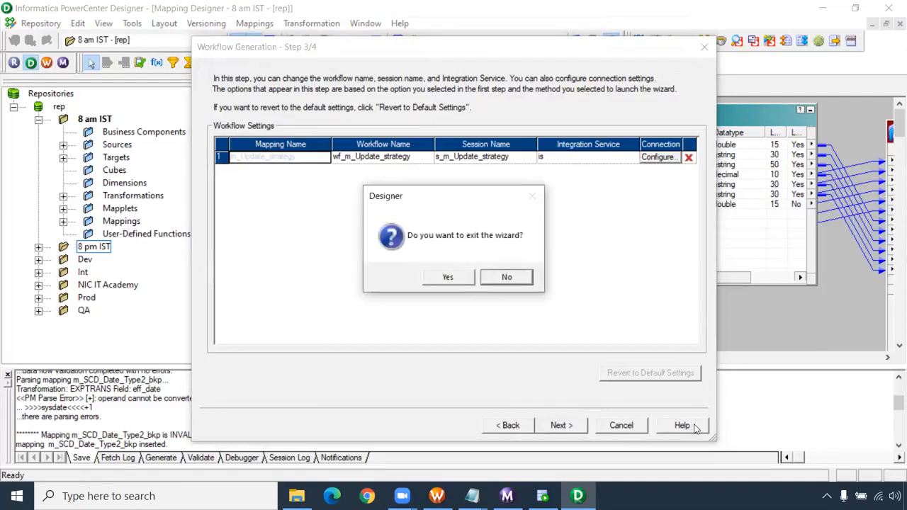
pyautogui.click(445, 276)
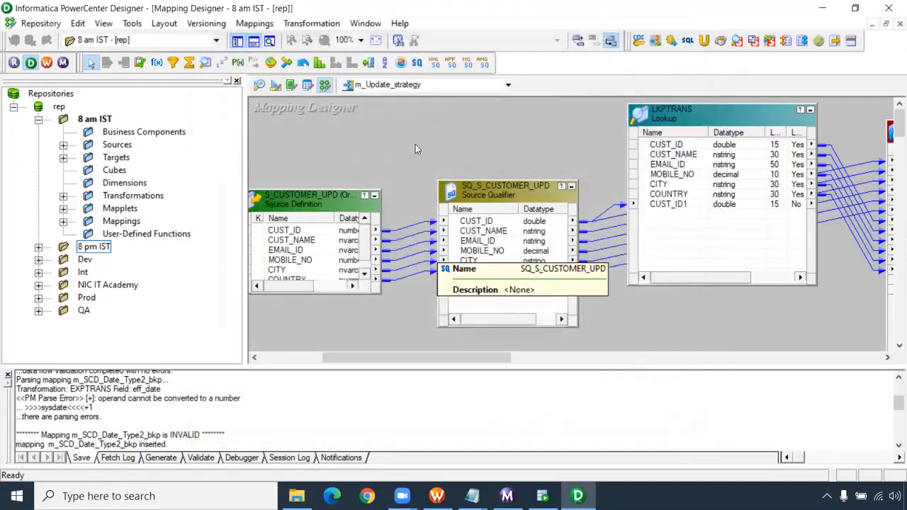
pyautogui.click(268, 25)
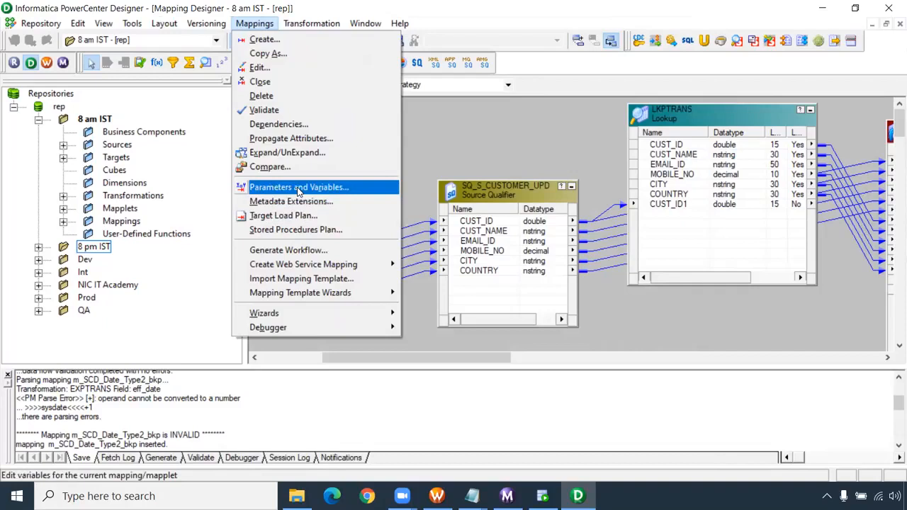
pyautogui.moveTo(281, 331)
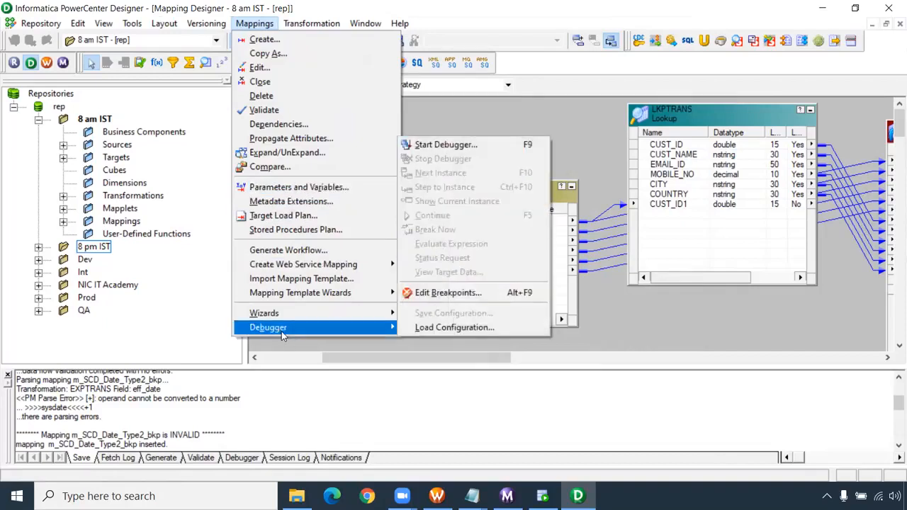
pyautogui.click(450, 119)
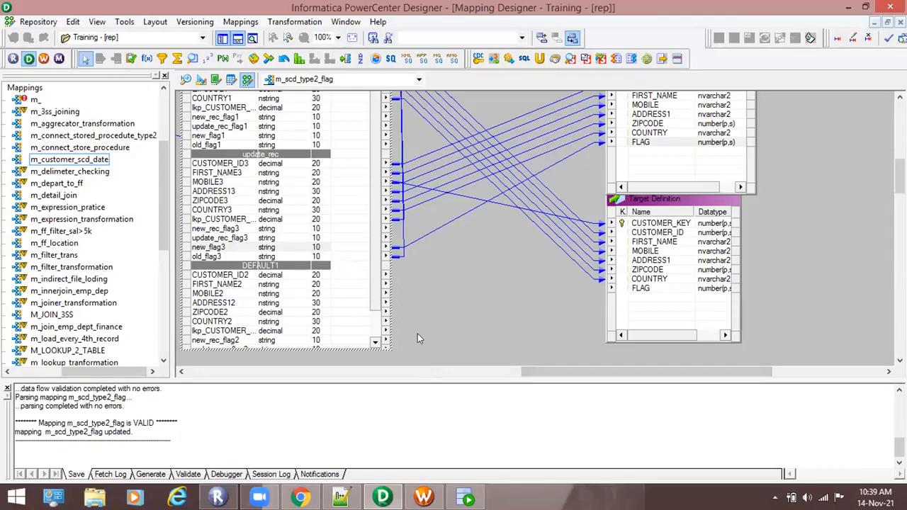
# - Link new_flag1 of the new_recd group to the FLAG port of the lower target in m_scd_type2_flag and save the mapping
pyautogui.moveTo(538, 371); pyautogui.dragTo(579, 368)
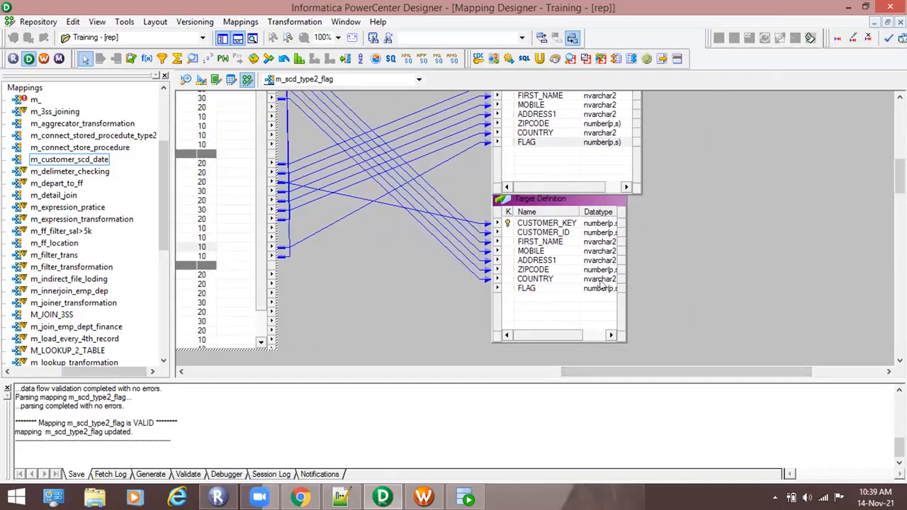
pyautogui.moveTo(613, 372); pyautogui.dragTo(571, 374)
pyautogui.moveTo(899, 173); pyautogui.dragTo(899, 144)
pyautogui.scroll(-5, 717, 231)
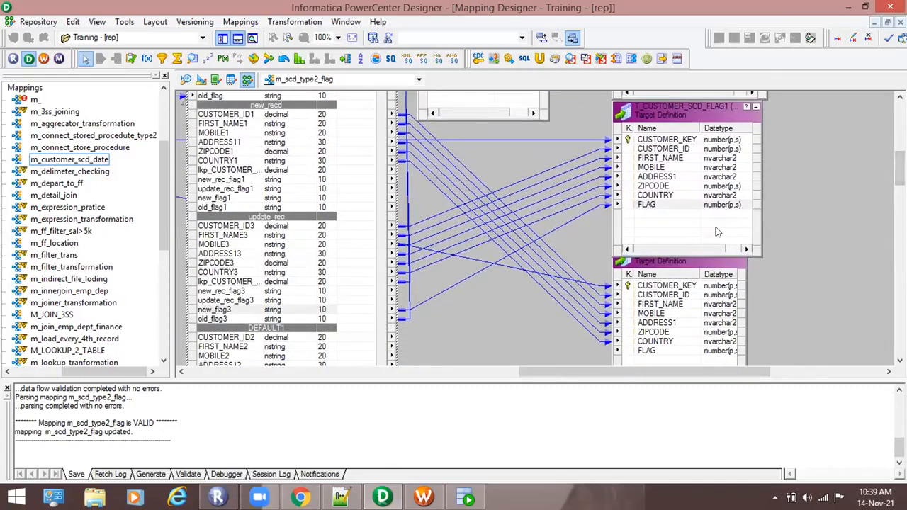
pyautogui.moveTo(644, 368); pyautogui.dragTo(640, 368)
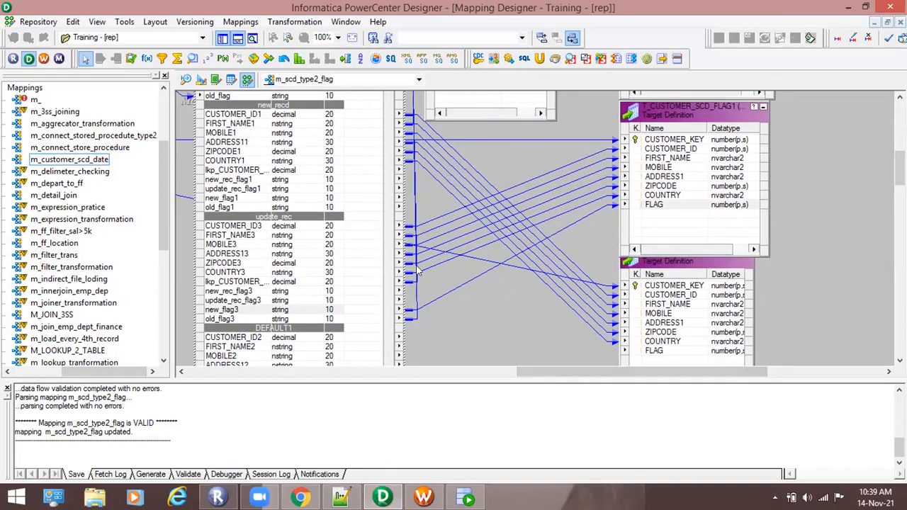
pyautogui.click(249, 199)
pyautogui.moveTo(250, 199); pyautogui.dragTo(639, 332)
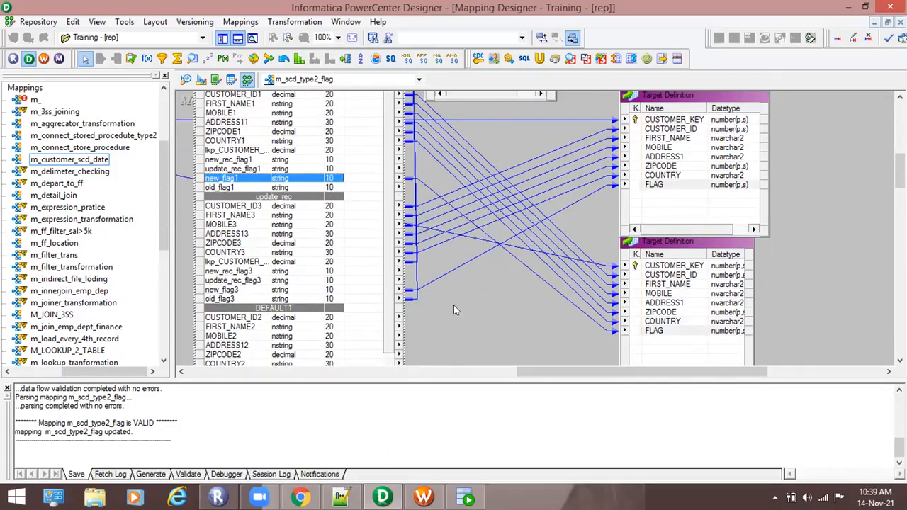
pyautogui.hotkey('ctrl', 's')
pyautogui.click(431, 166)
pyautogui.click(257, 24)
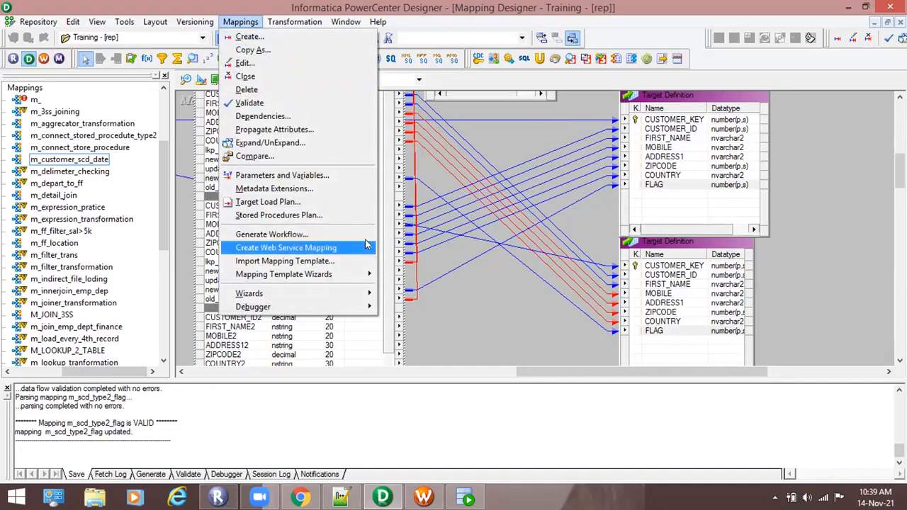
pyautogui.moveTo(333, 248)
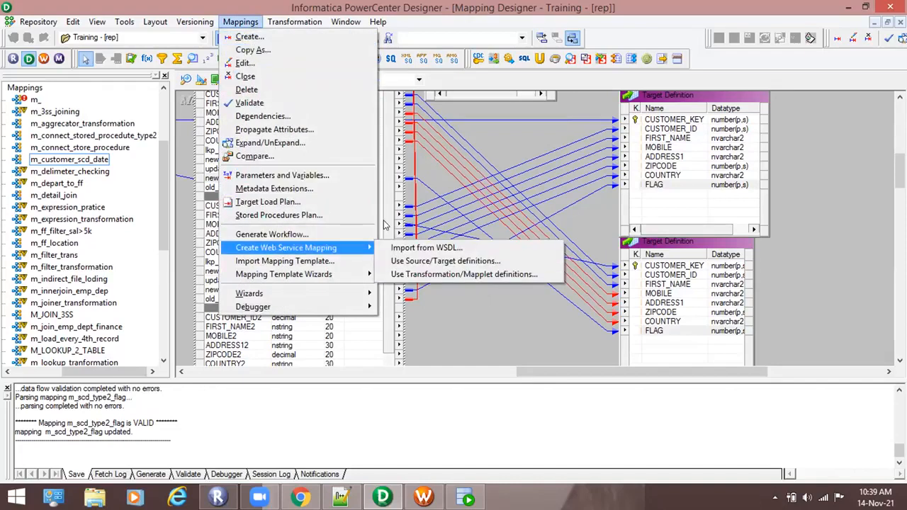
pyautogui.click(454, 298)
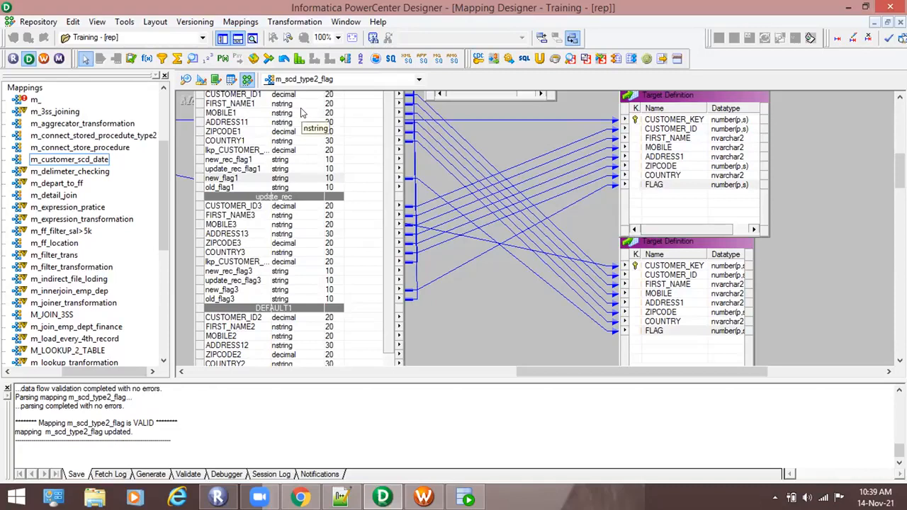
pyautogui.moveTo(899, 171)
pyautogui.mouseDown()
pyautogui.moveTo(899, 152)
pyautogui.moveTo(899, 170)
pyautogui.mouseUp()
pyautogui.click(240, 22)
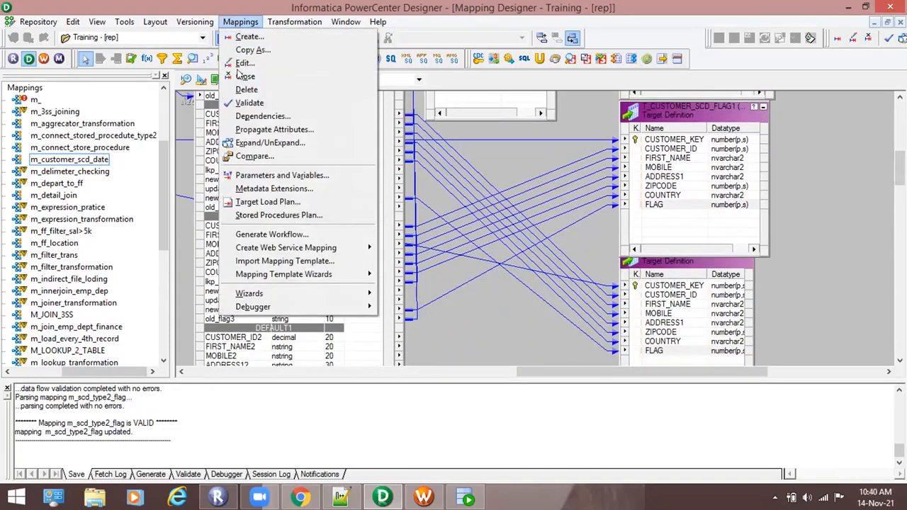
pyautogui.click(493, 251)
# - Switch to Workflow Manager and try to refresh the mapping of session s_m_scd_type2_flag and save the workflow
pyautogui.click(424, 498)
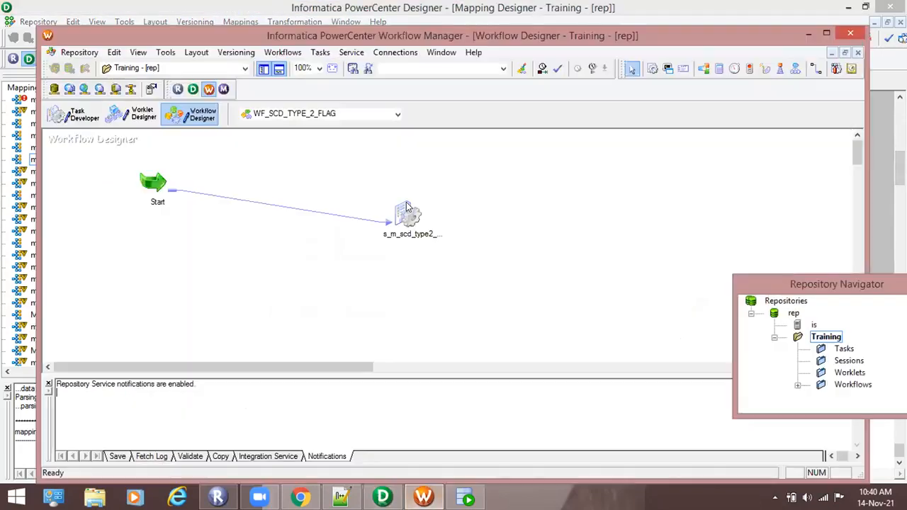
pyautogui.rightClick(407, 206)
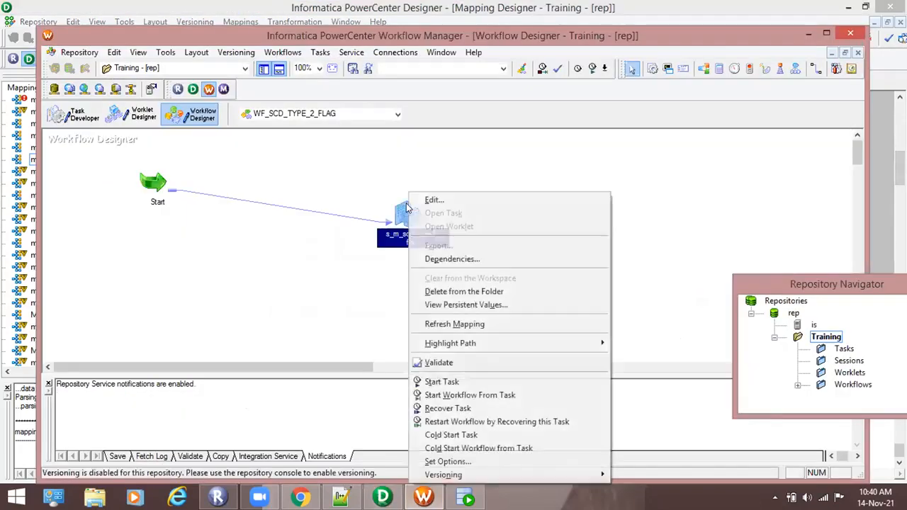
pyautogui.click(454, 326)
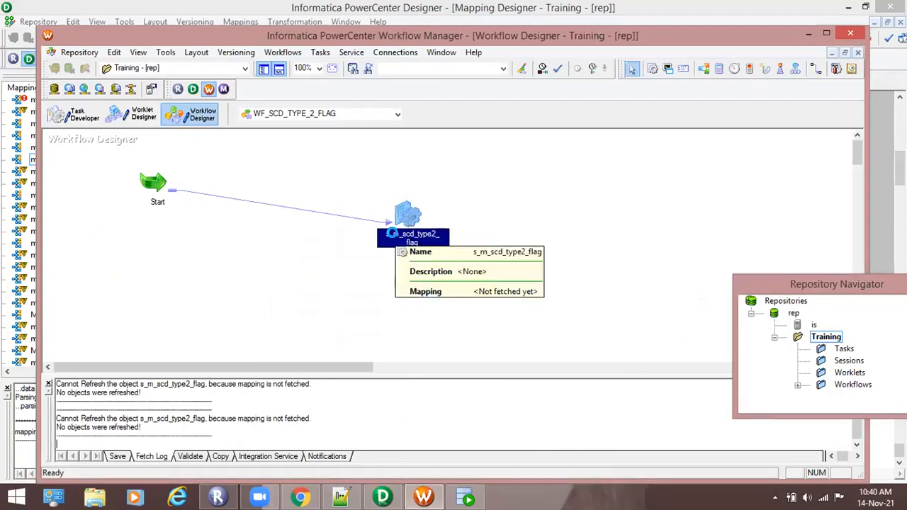
pyautogui.hotkey('ctrl', 's')
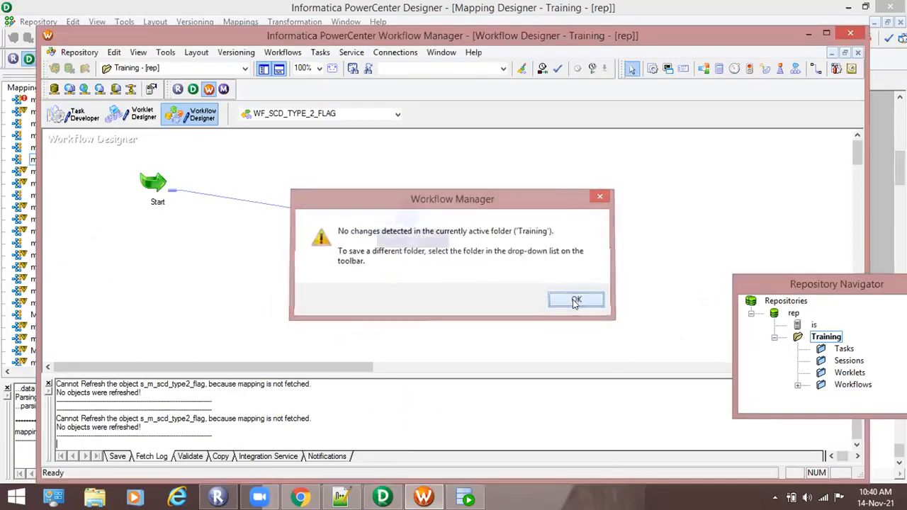
pyautogui.click(576, 300)
# - Start the s_m_scd_type2_flag session as a task in WF_SCD_TYPE_2_FLAG
pyautogui.rightClick(406, 208)
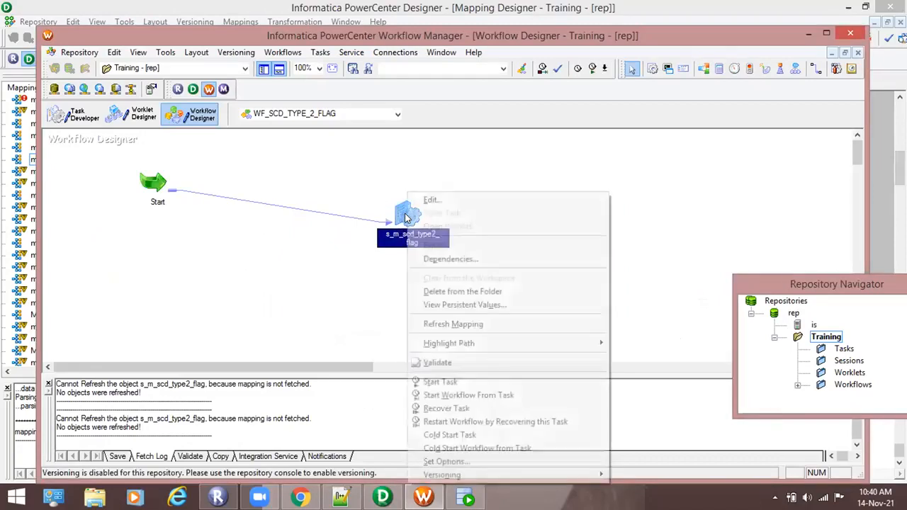
pyautogui.click(461, 381)
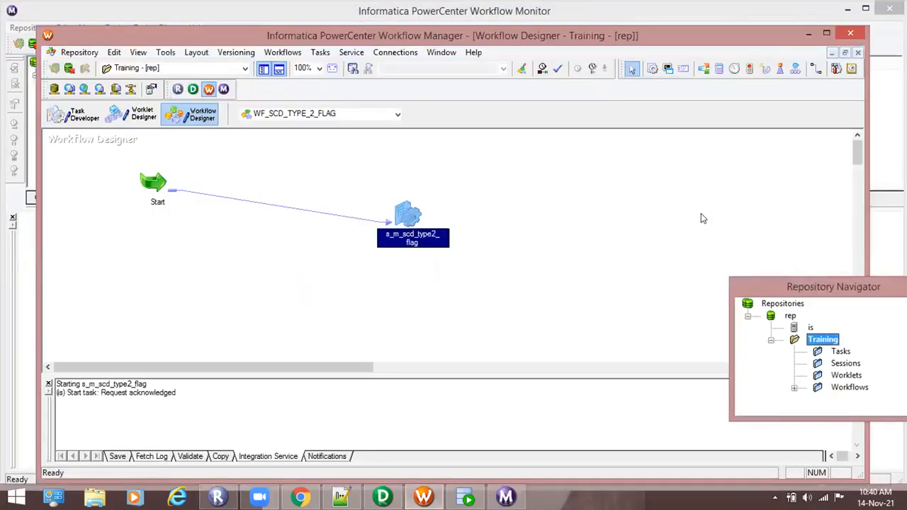
# - Move the floating Repository Navigator fully into view and check the docking option offered for the rep repository
pyautogui.moveTo(758, 289); pyautogui.dragTo(701, 293)
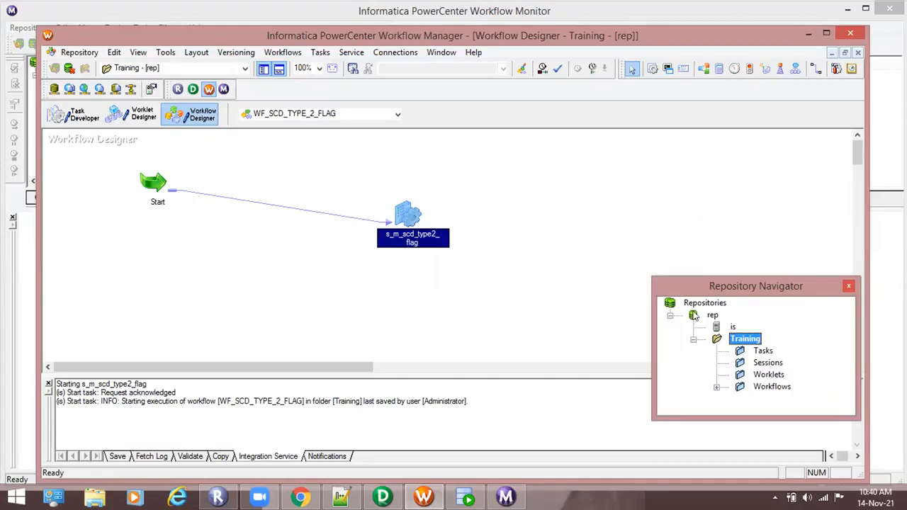
pyautogui.click(492, 199)
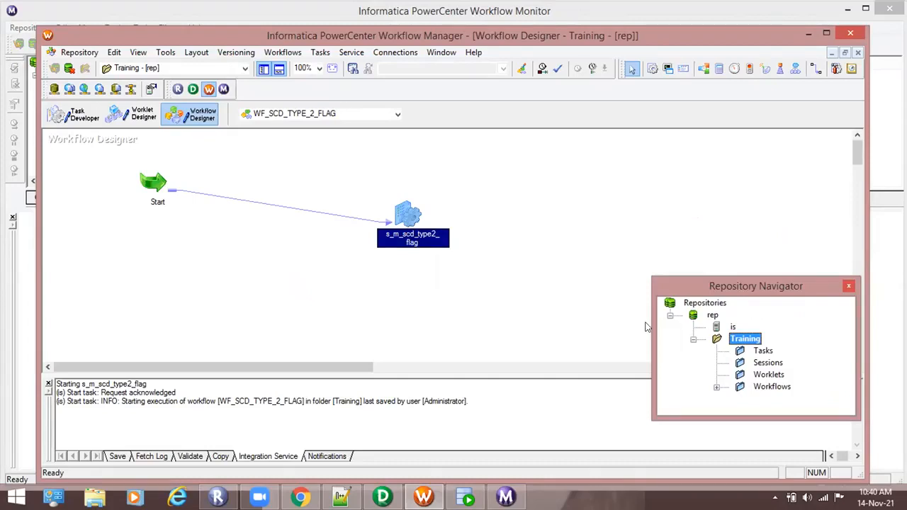
pyautogui.click(693, 317)
pyautogui.rightClick(693, 317)
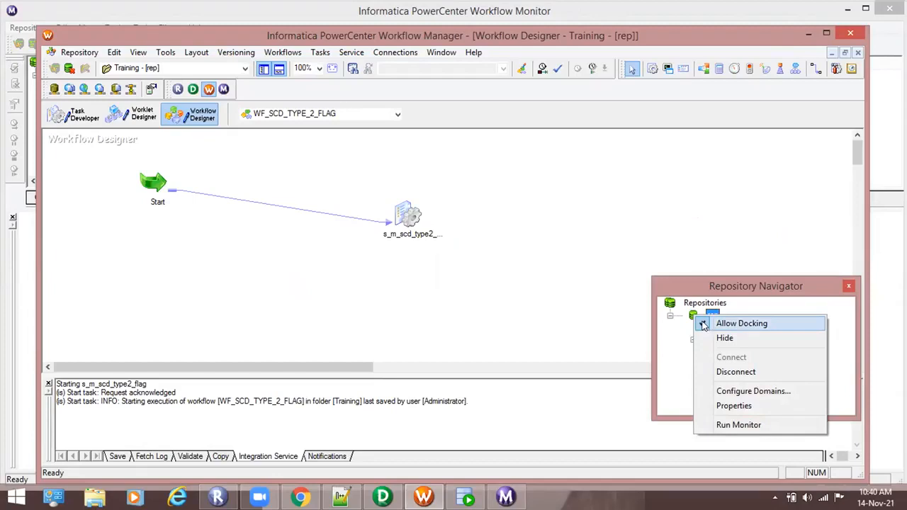
pyautogui.click(686, 263)
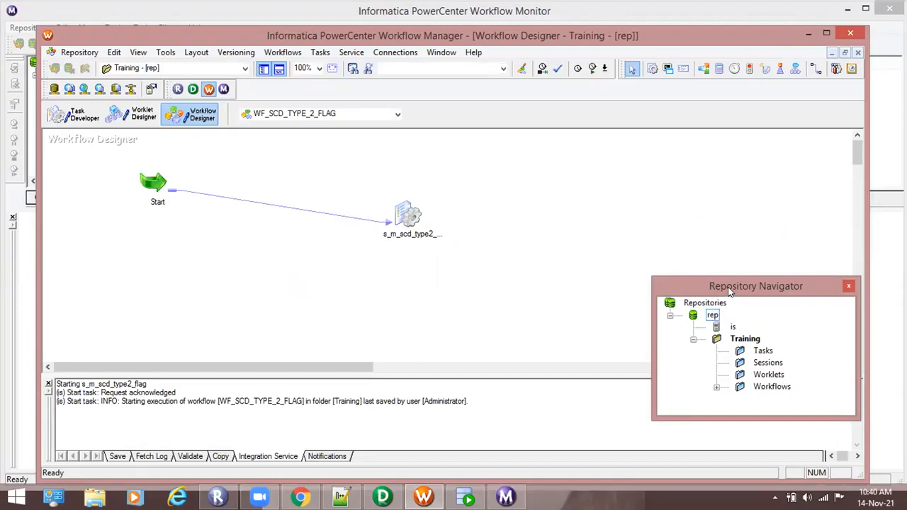
# - Dock the floating Repository Navigator on its original side of the Workflow Manager workspace
pyautogui.moveTo(730, 290); pyautogui.dragTo(391, 255)
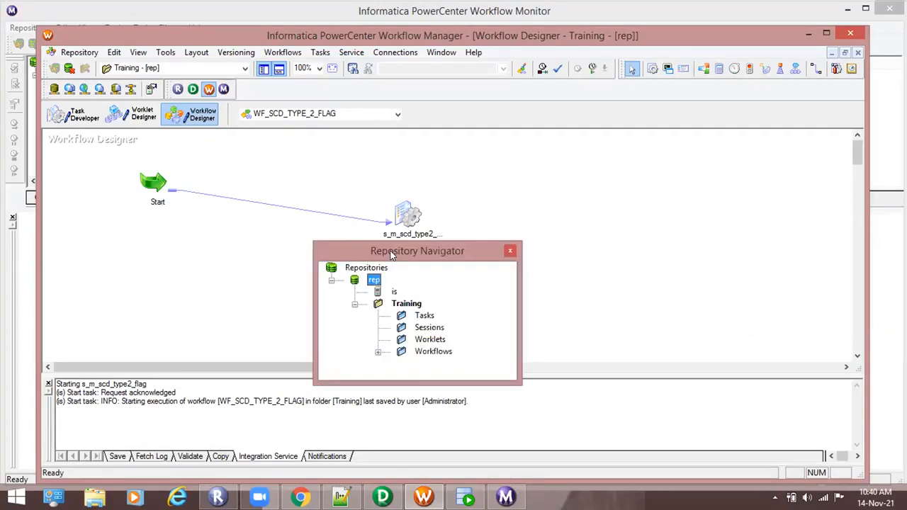
pyautogui.moveTo(391, 255); pyautogui.dragTo(440, 204)
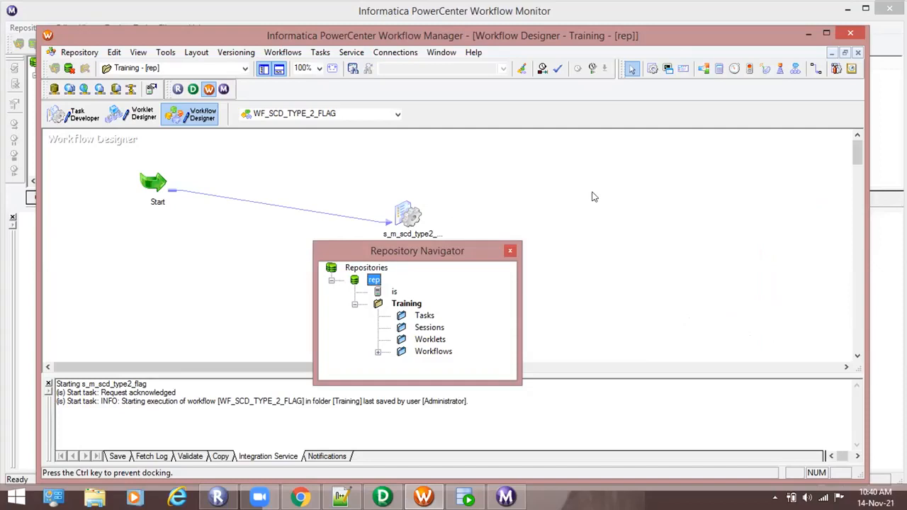
pyautogui.moveTo(594, 199); pyautogui.dragTo(601, 206)
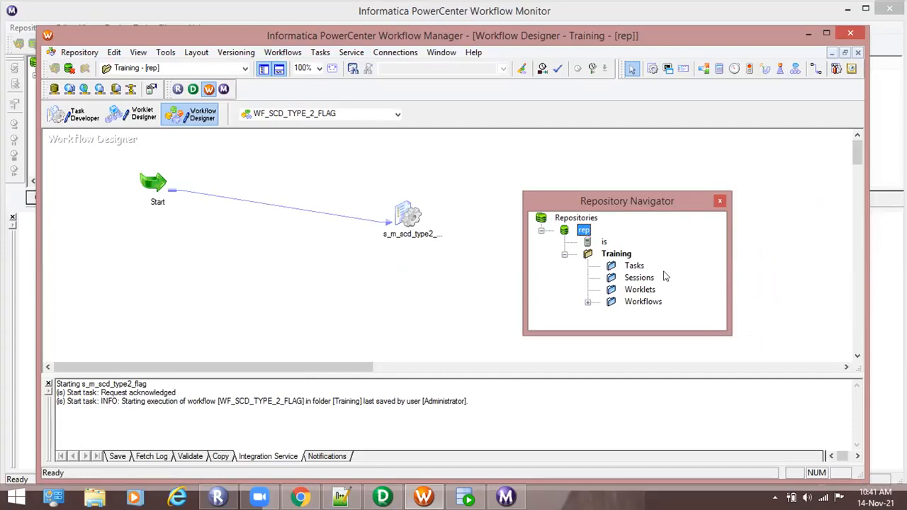
pyautogui.moveTo(606, 201); pyautogui.dragTo(457, 177)
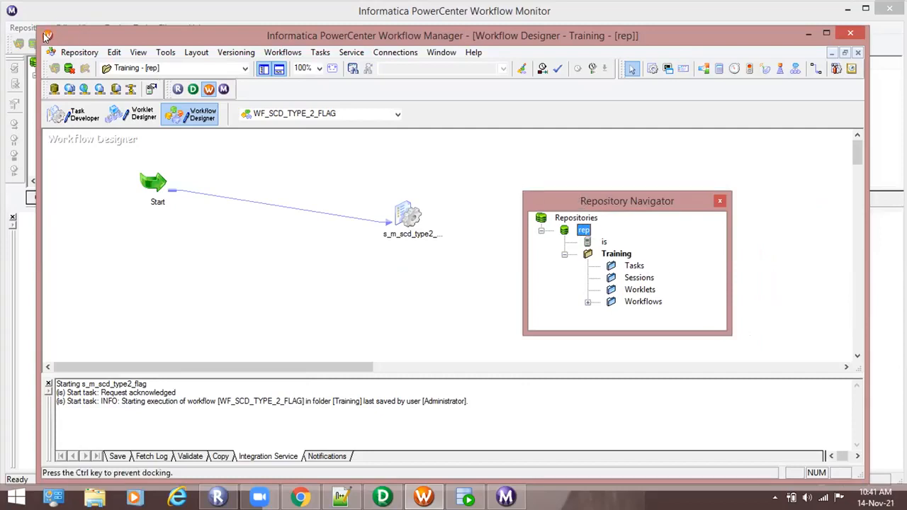
pyautogui.moveTo(47, 35); pyautogui.dragTo(47, 34)
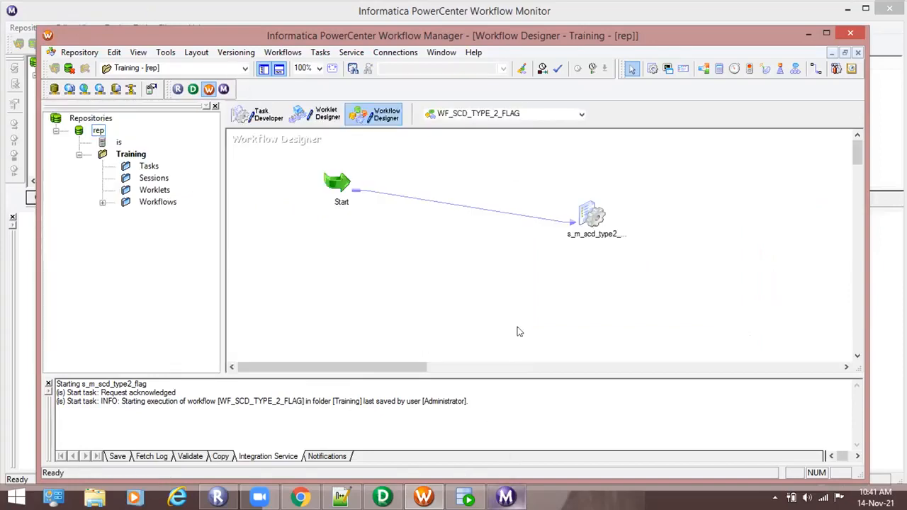
# - Switch to Workflow Monitor, check the source/target statistics of the s_m_scd_type2_flag session run, and minimize the monitor
pyautogui.moveTo(471, 500)
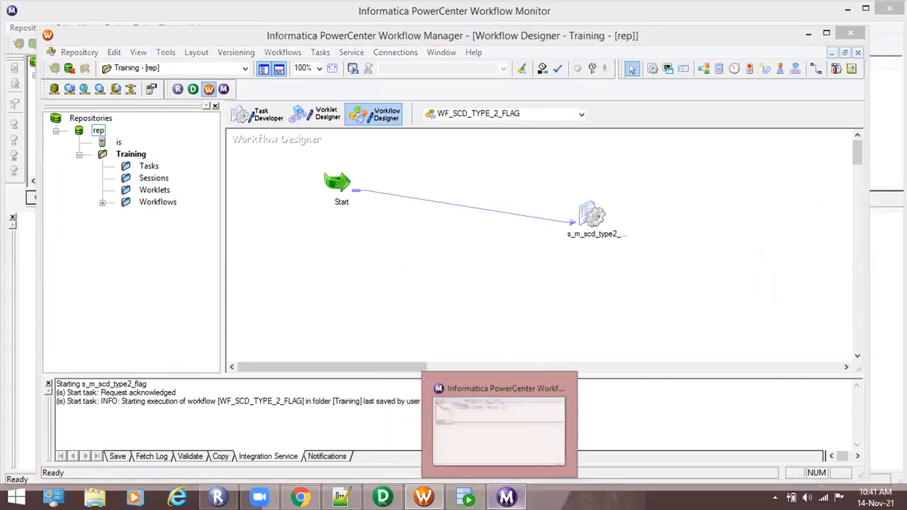
pyautogui.click(464, 428)
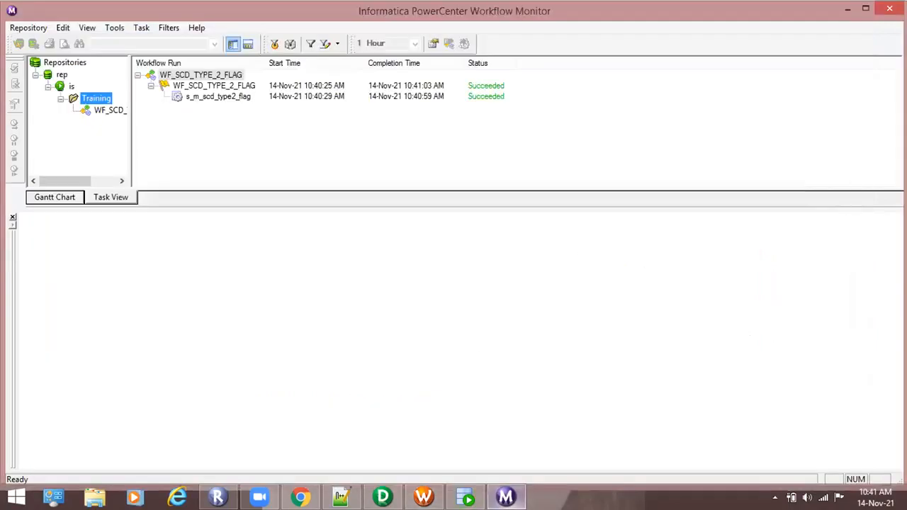
pyautogui.click(241, 98)
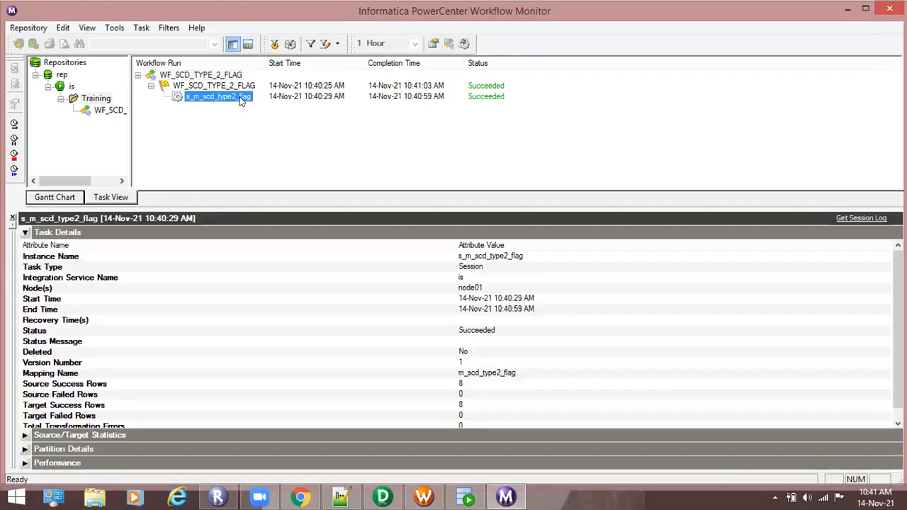
pyautogui.click(24, 232)
pyautogui.click(24, 246)
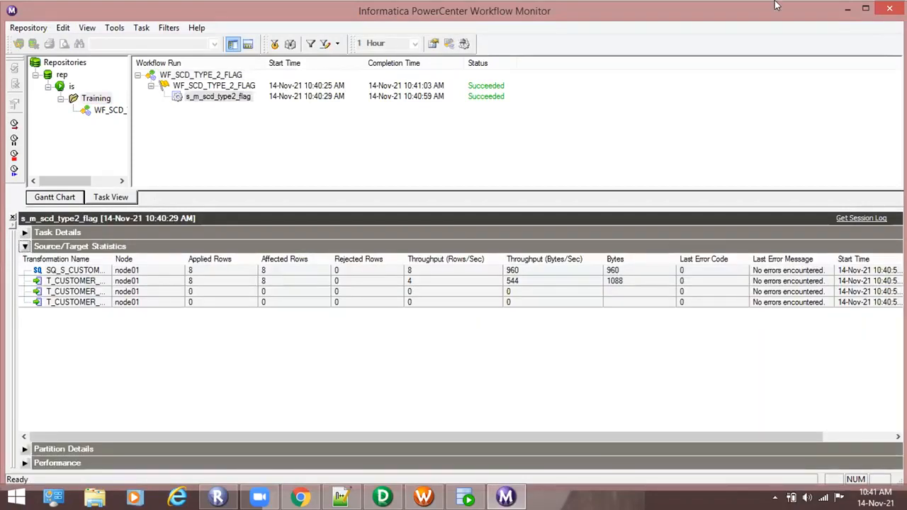
pyautogui.click(849, 10)
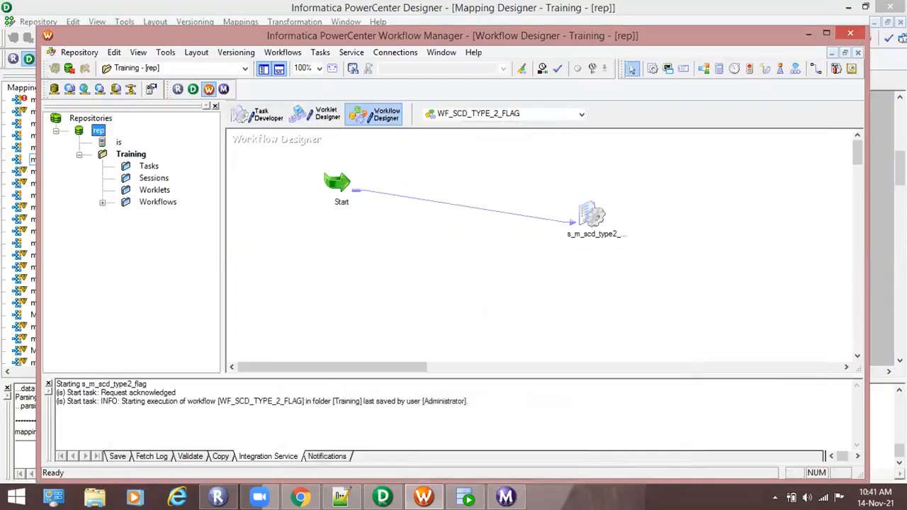
# - Switch to Oracle SQL Developer and run the query select * from t_customer_scd_flag; in the core worksheet
pyautogui.click(465, 498)
pyautogui.write('select * from t')
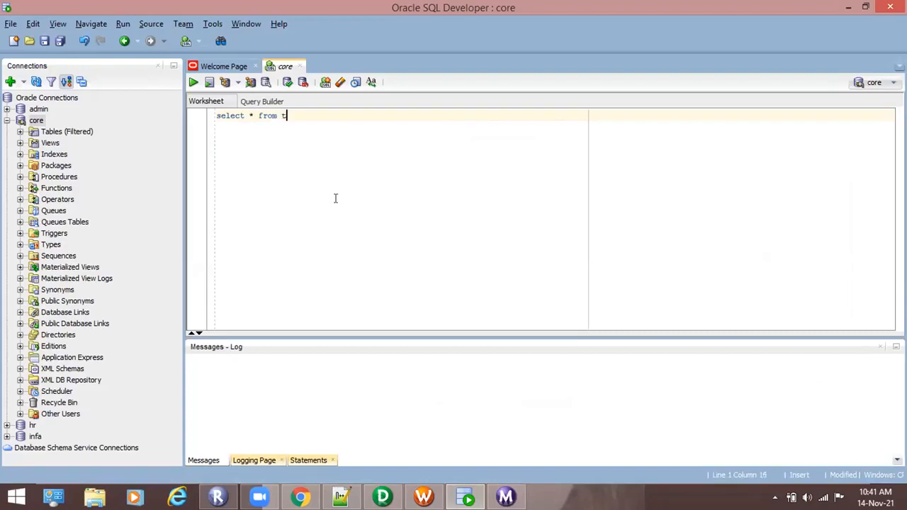
pyautogui.write('_customer_scd_fla')
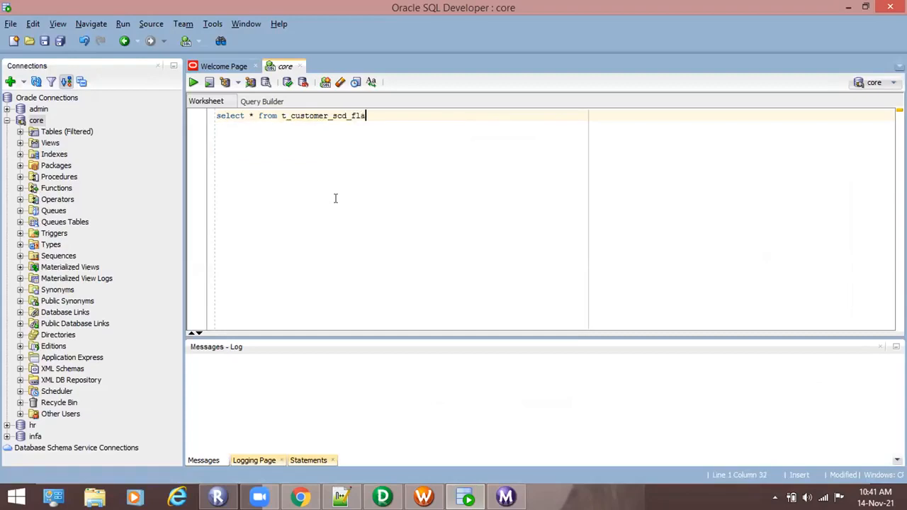
pyautogui.write('g;')
pyautogui.hotkey('ctrl', 'Return')
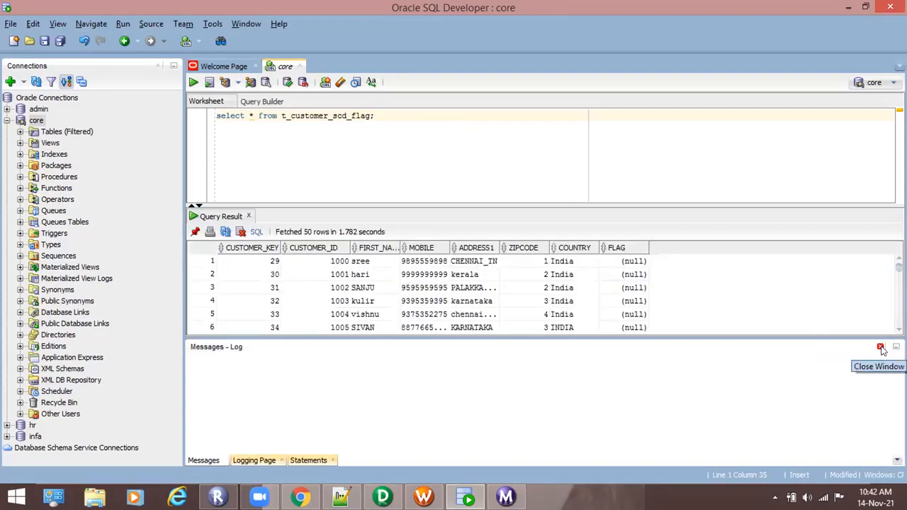
# - Close the messages log and examine the FLAG values across all query result rows, comparing the older records with the newest ones
pyautogui.click(881, 347)
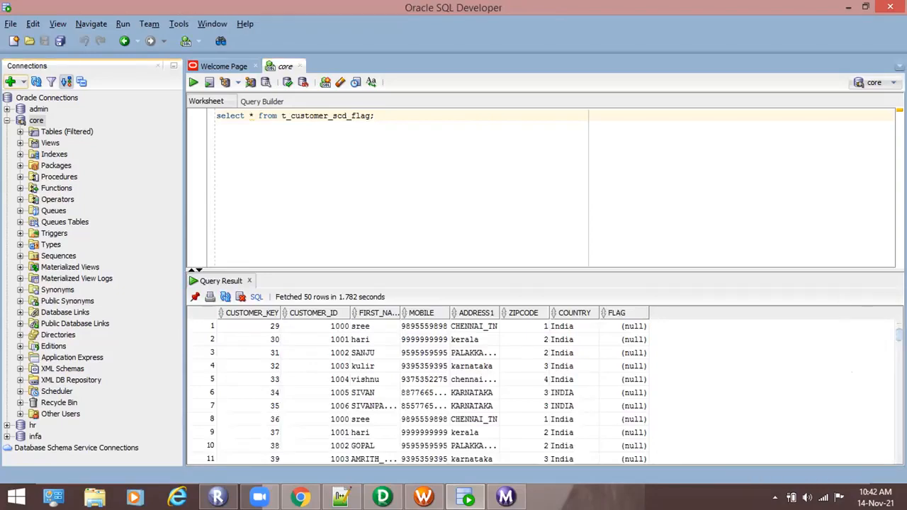
pyautogui.moveTo(899, 334); pyautogui.dragTo(899, 387)
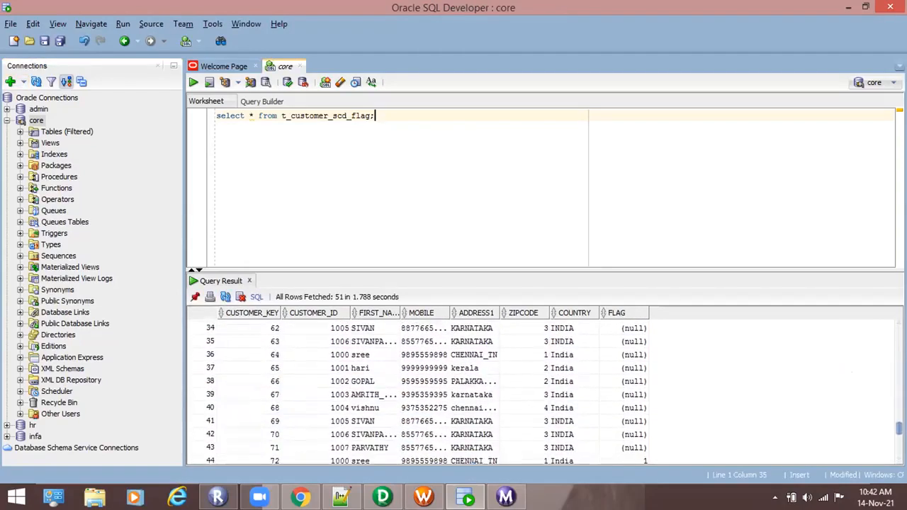
pyautogui.moveTo(899, 434); pyautogui.dragTo(899, 448)
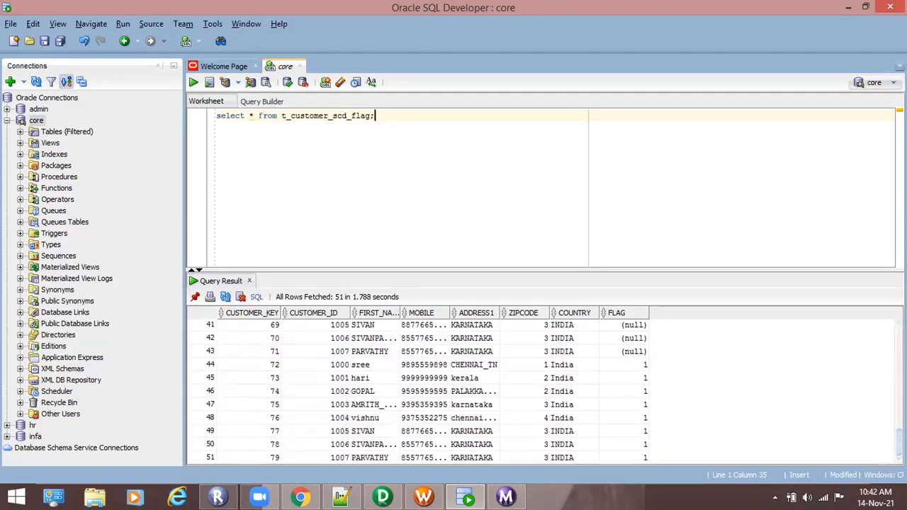
pyautogui.scroll(7, 877, 366)
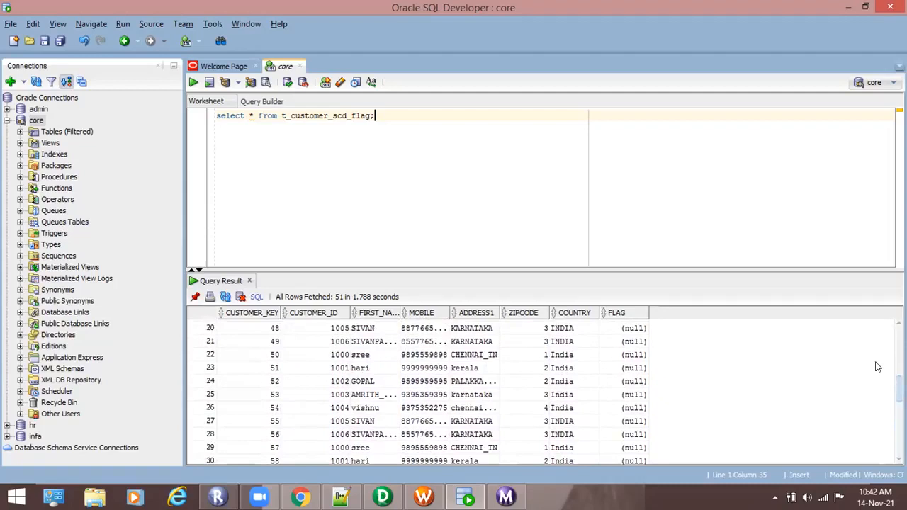
pyautogui.scroll(-6, 554, 392)
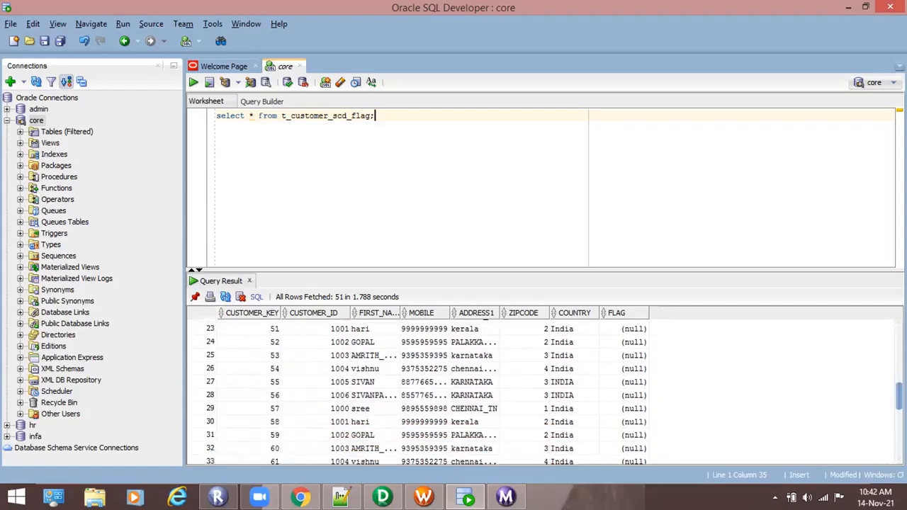
pyautogui.scroll(-1, 554, 391)
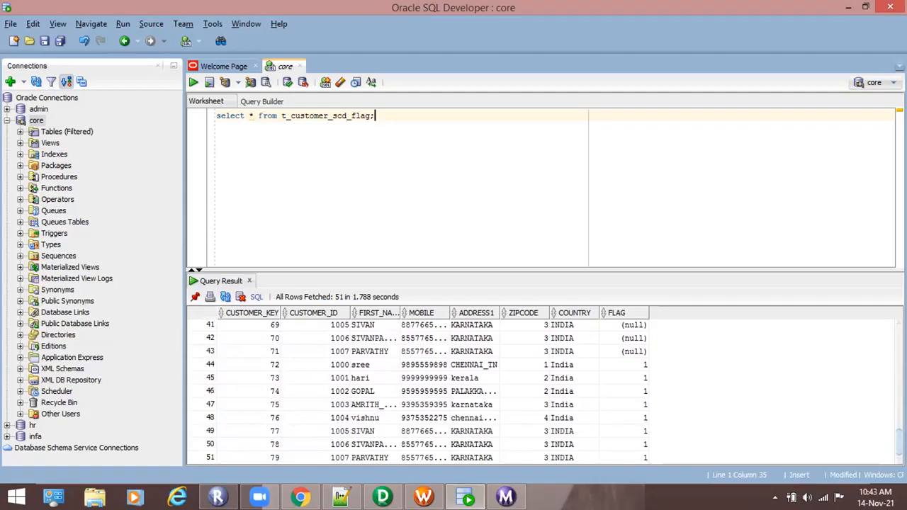
pyautogui.scroll(1, 552, 389)
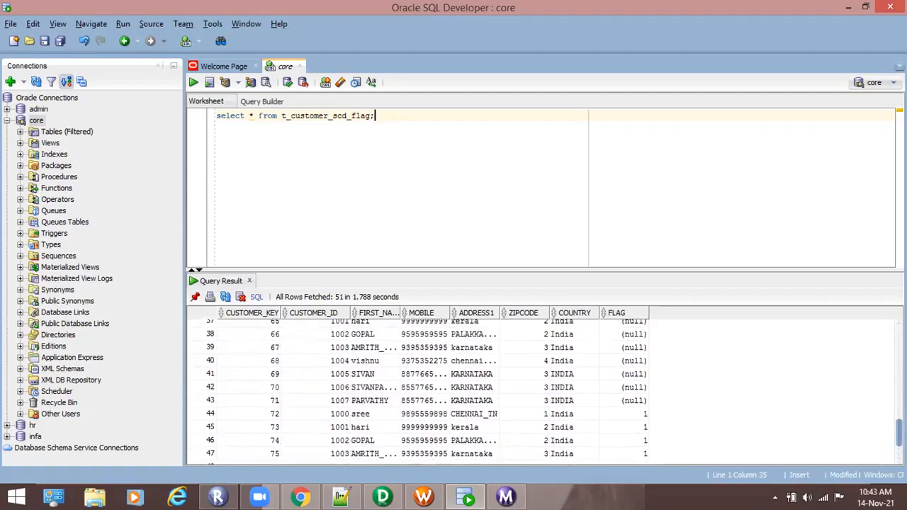
pyautogui.scroll(5, 418, 389)
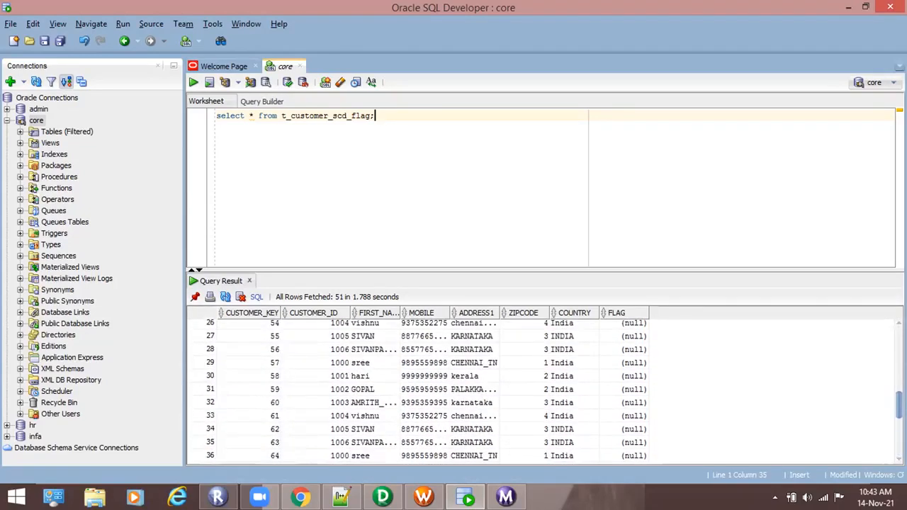
pyautogui.scroll(5, 418, 390)
pyautogui.scroll(-11, 418, 389)
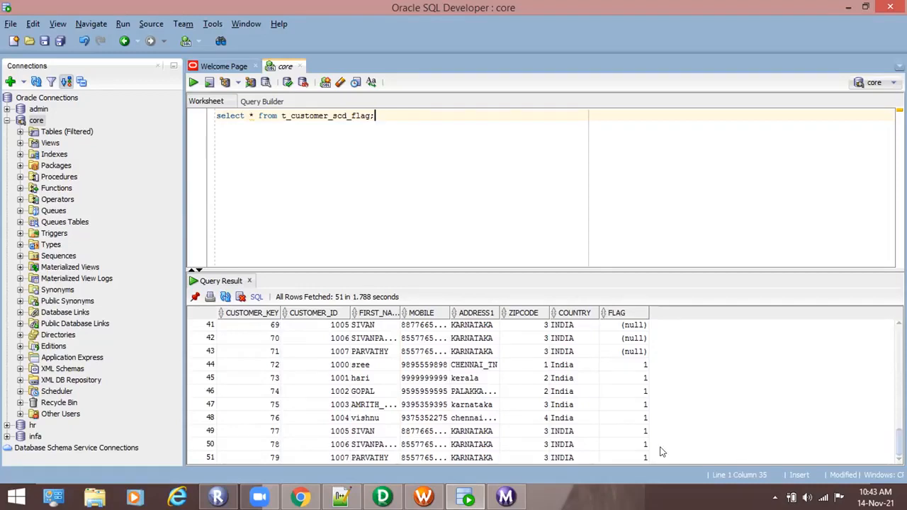
# - Switch to PowerCenter Designer, view the debugger wizard's integration service and session type options for m_scd_type2_flag, and cancel the wizard
pyautogui.moveTo(279, 487)
pyautogui.moveTo(382, 496)
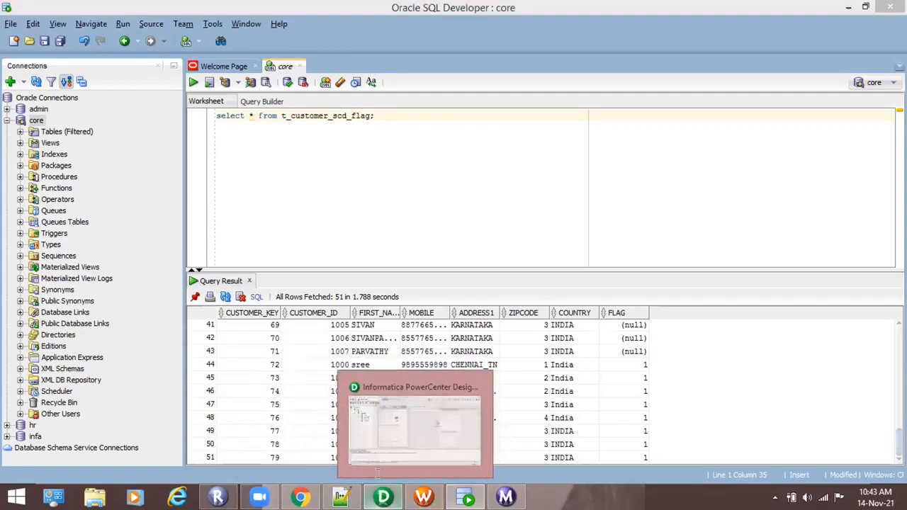
pyautogui.click(411, 425)
pyautogui.moveTo(525, 371); pyautogui.dragTo(204, 217)
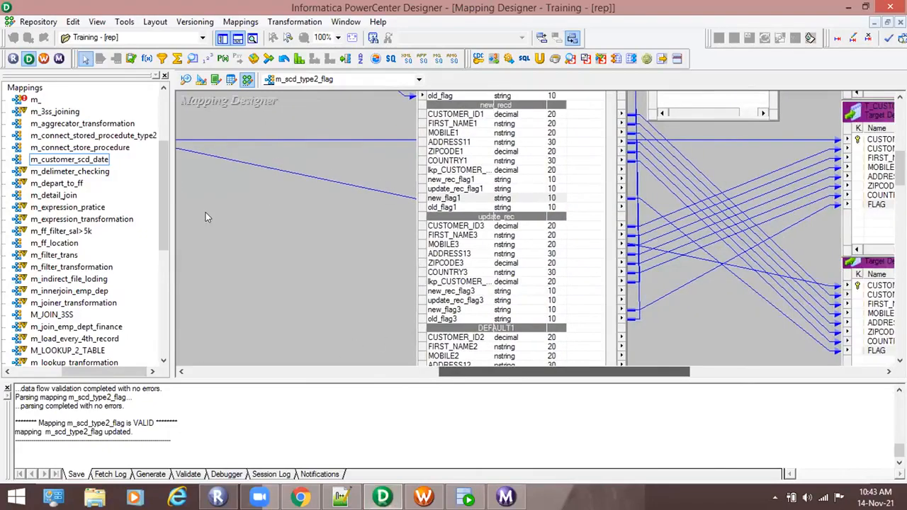
pyautogui.click(256, 22)
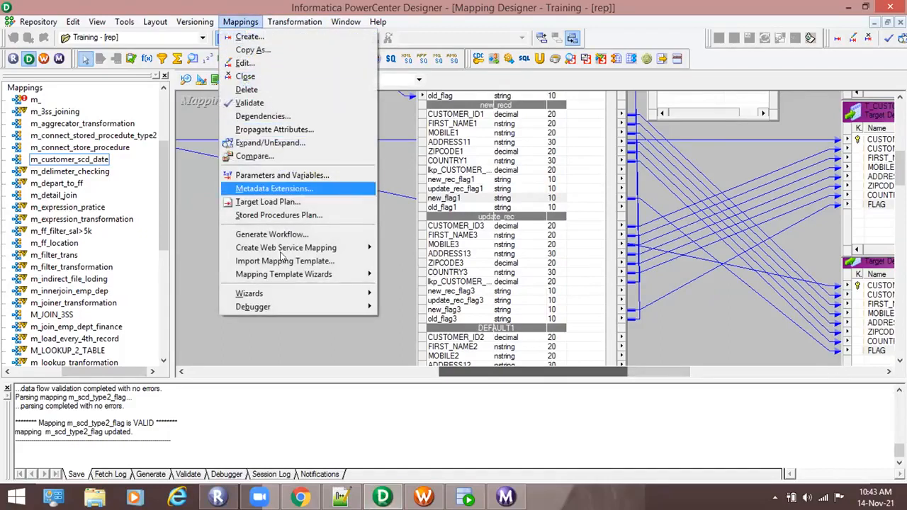
pyautogui.click(388, 306)
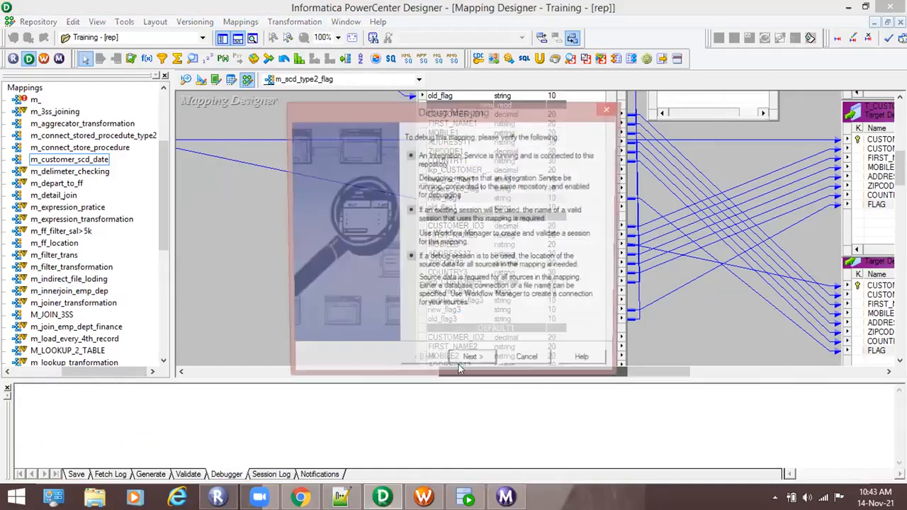
pyautogui.click(468, 360)
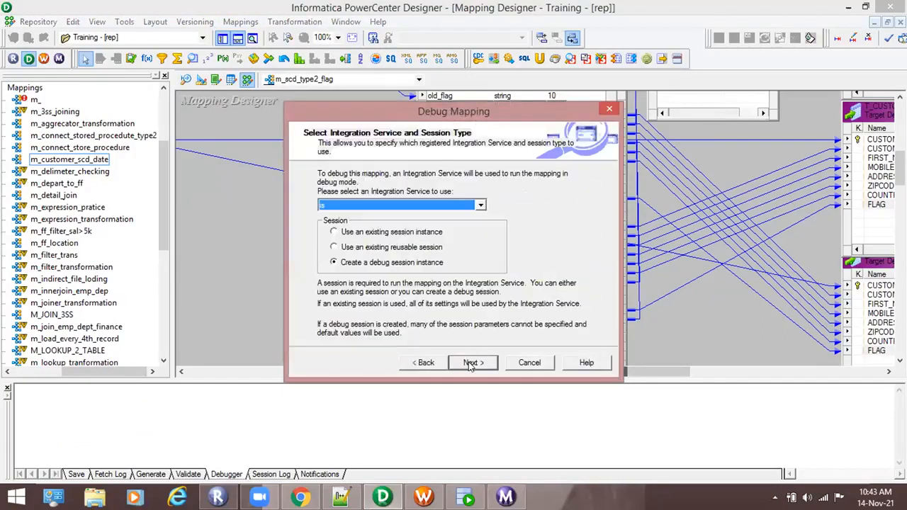
pyautogui.click(524, 363)
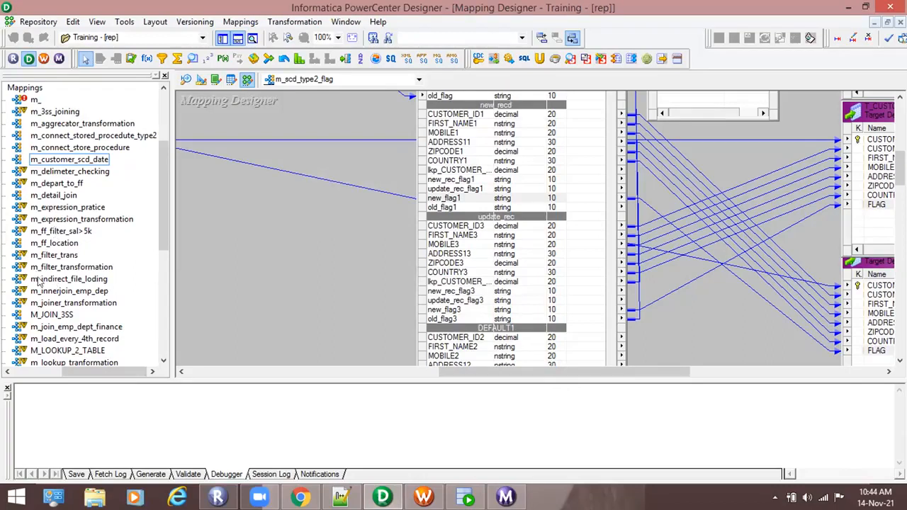
# - Open the m_filter_transformation mapping in the Mapping Designer and look over the available mapping commands
pyautogui.moveTo(46, 270); pyautogui.dragTo(214, 262)
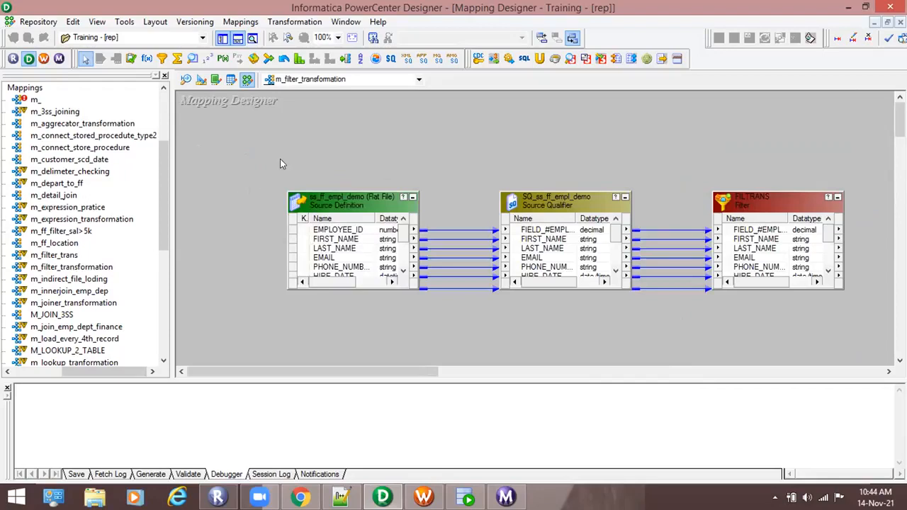
pyautogui.click(228, 23)
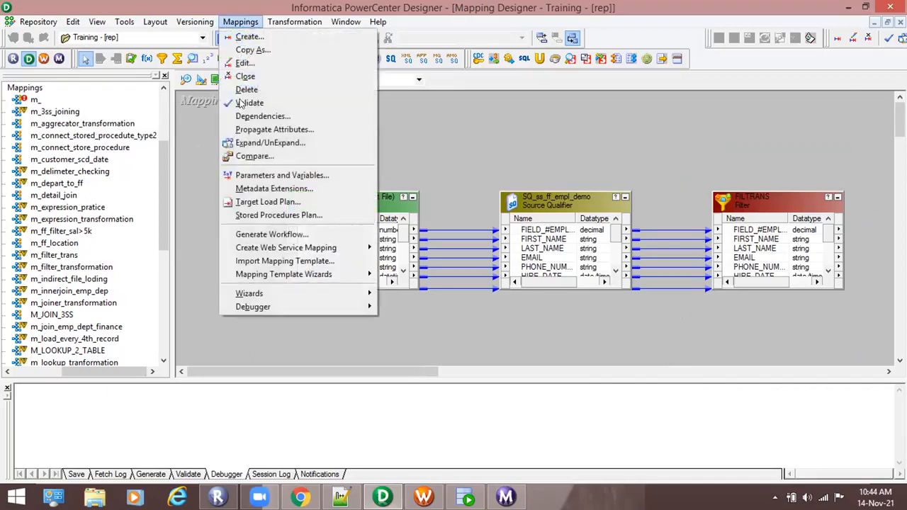
pyautogui.click(199, 135)
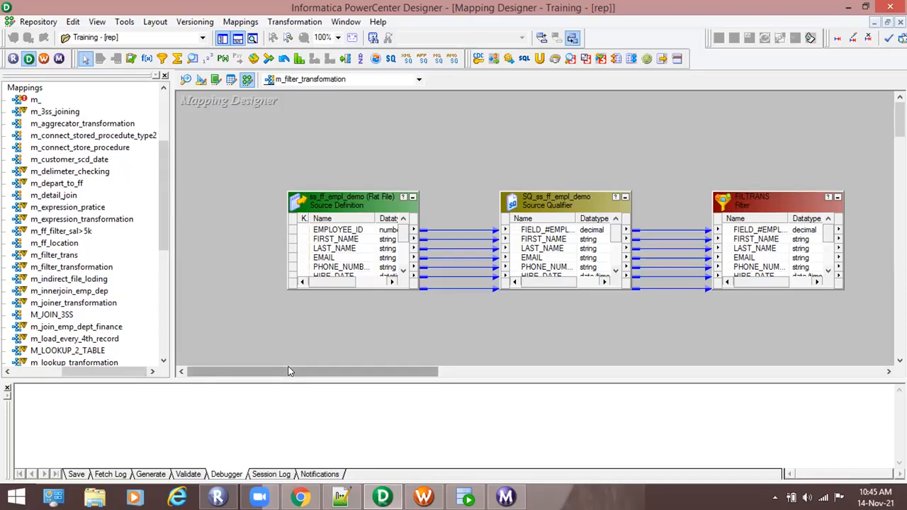
pyautogui.moveTo(288, 371); pyautogui.dragTo(295, 373)
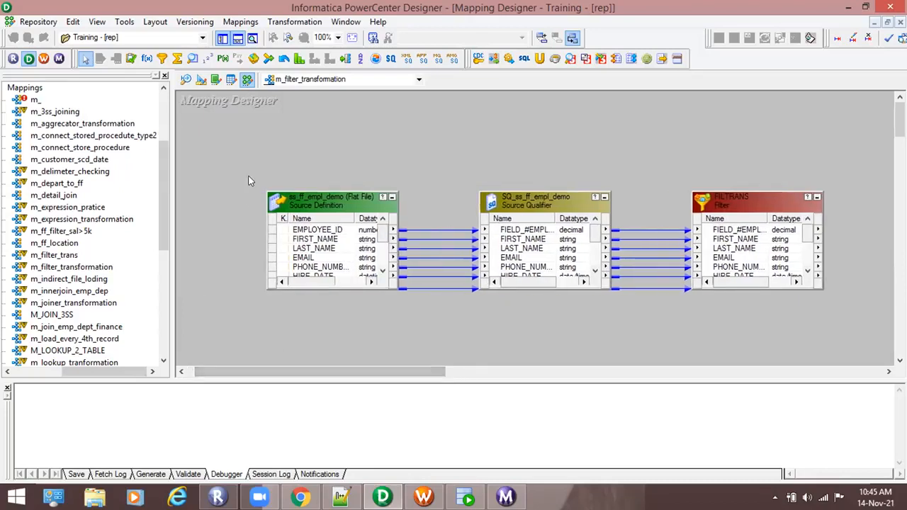